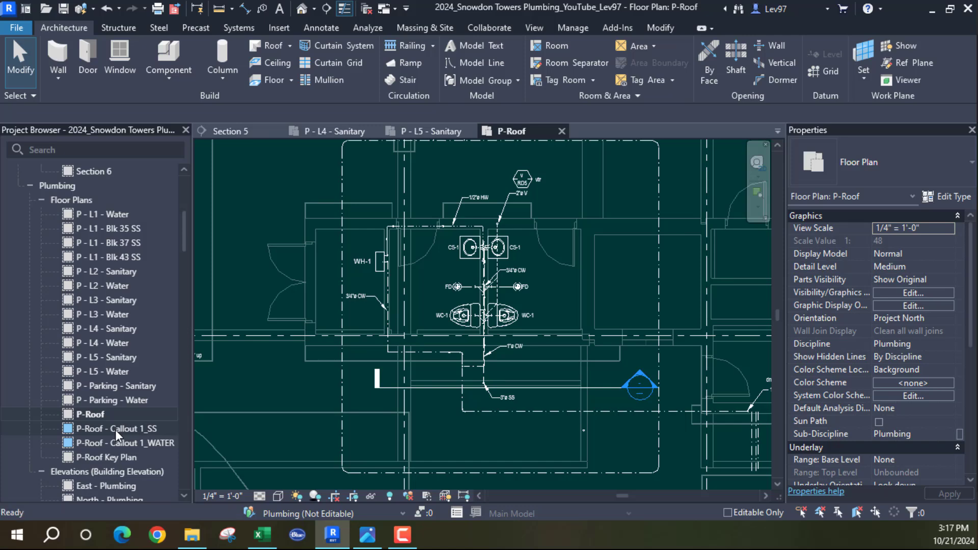
# - Isolate the restroom fixtures and sanitary piping from the P-Roof - Callout 1_SS plan in a 3D section box
pyautogui.doubleClick(115, 430)
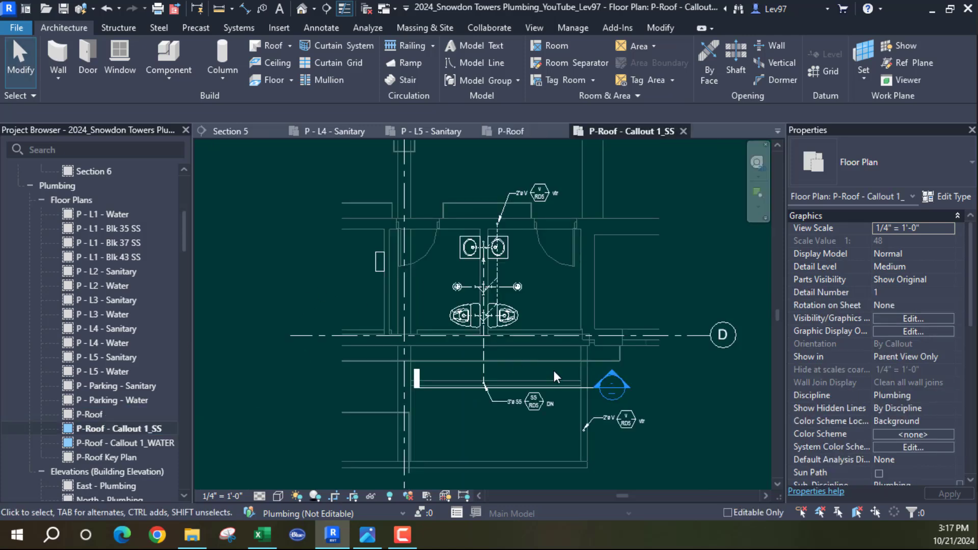
pyautogui.moveTo(367, 197); pyautogui.dragTo(583, 424)
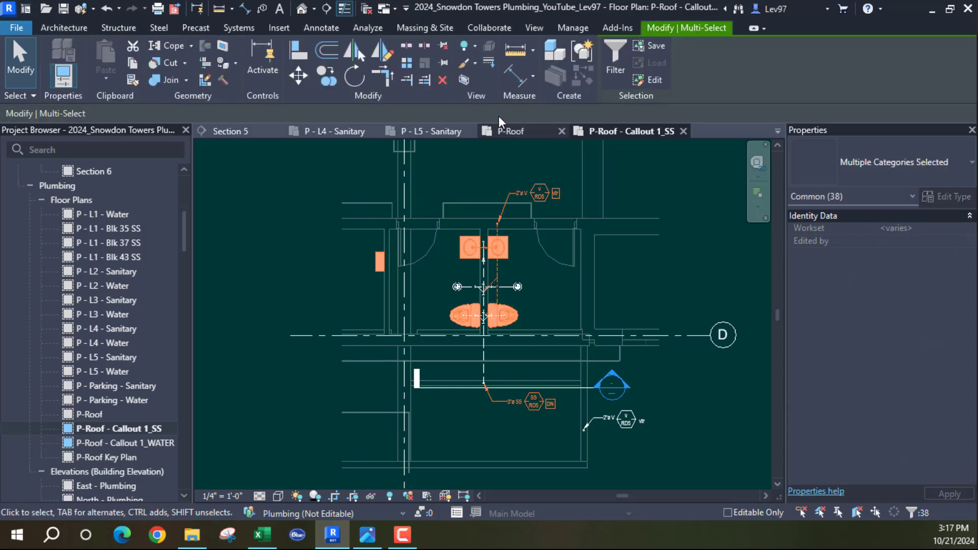
pyautogui.click(464, 79)
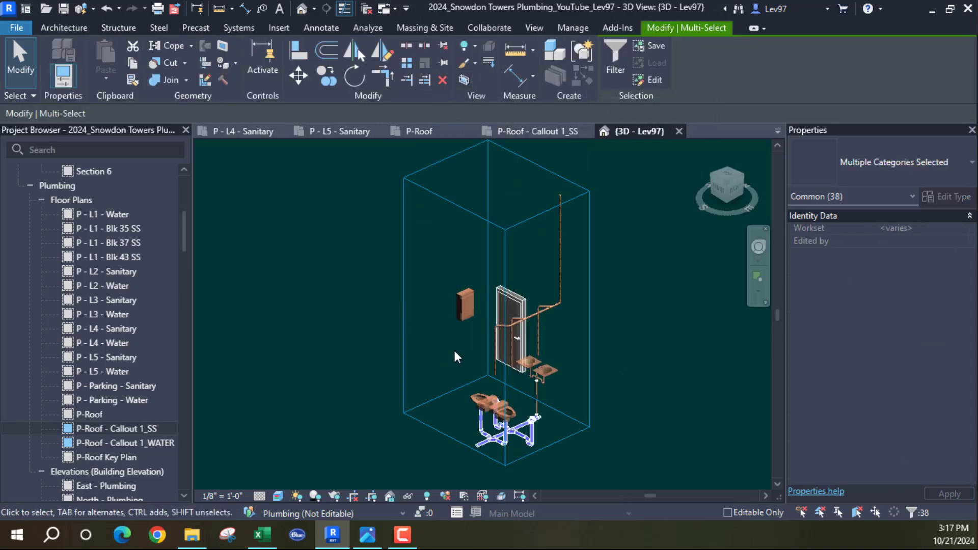
# - Enlarge the 3D section box sideways and downward to include the full sanitary drop to the level below
pyautogui.click(418, 316)
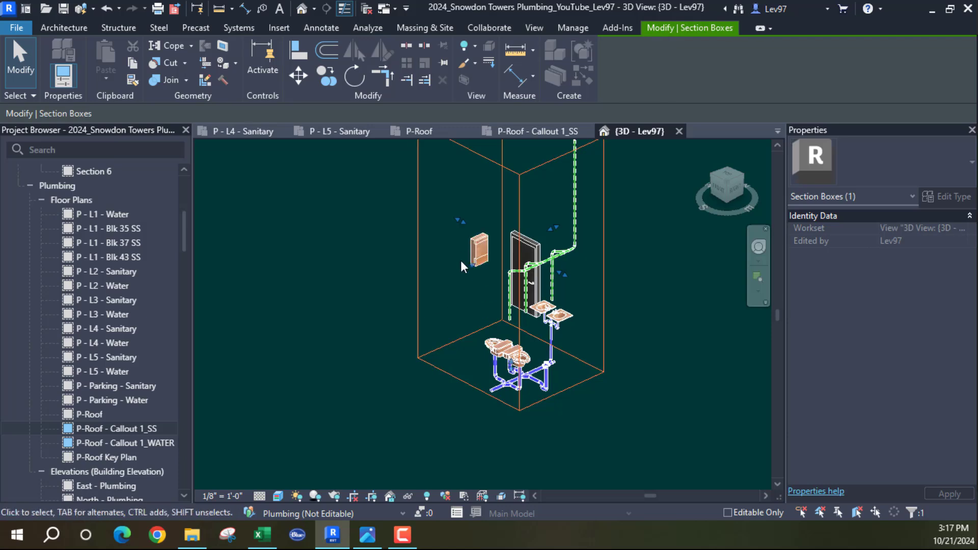
pyautogui.moveTo(466, 271); pyautogui.dragTo(293, 315)
pyautogui.moveTo(408, 396); pyautogui.dragTo(423, 348, button='middle')
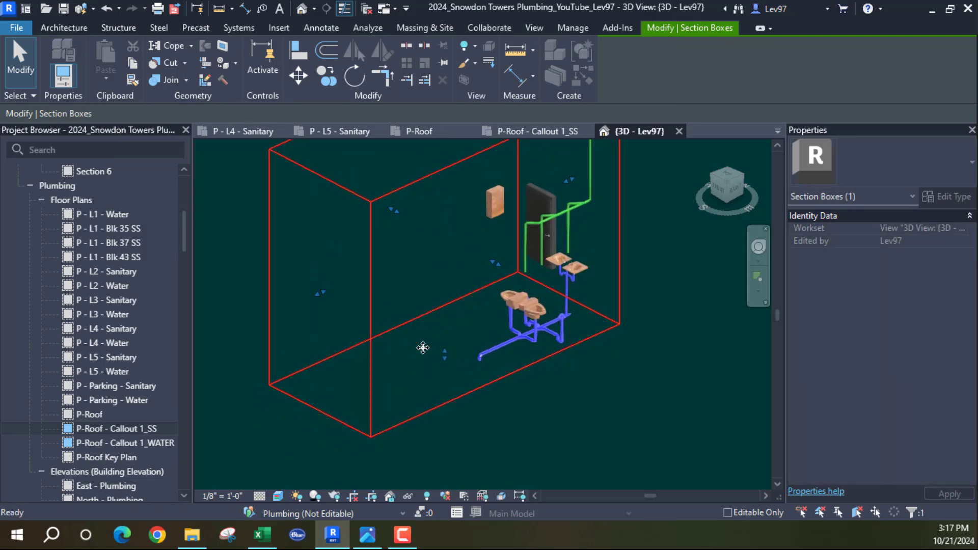
pyautogui.moveTo(445, 352); pyautogui.dragTo(445, 471)
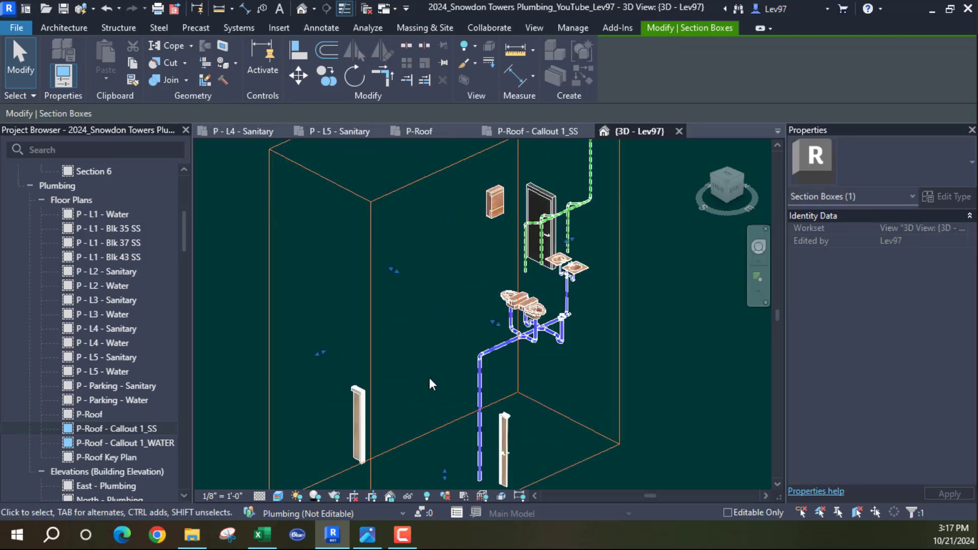
pyautogui.moveTo(461, 327); pyautogui.dragTo(471, 231, button='middle')
pyautogui.click(439, 306)
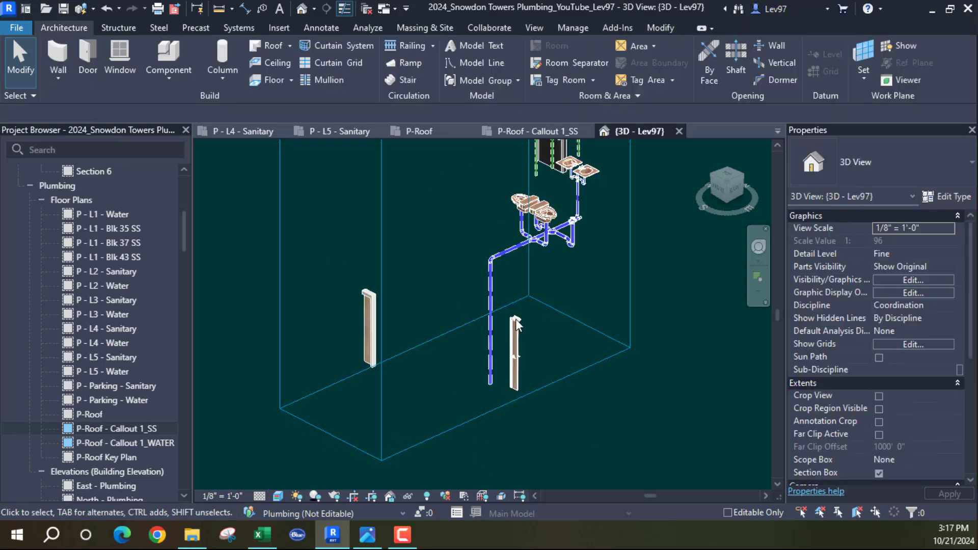
# - Show the Snowdon Towers Sample Structural.rvt link in the 3D view's visibility overrides
pyautogui.click(912, 280)
pyautogui.click(667, 103)
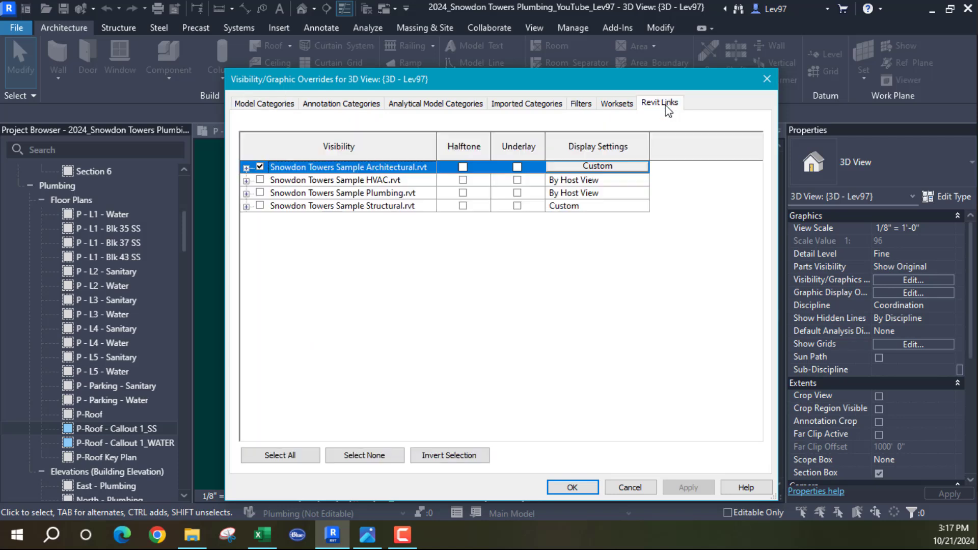
pyautogui.click(260, 206)
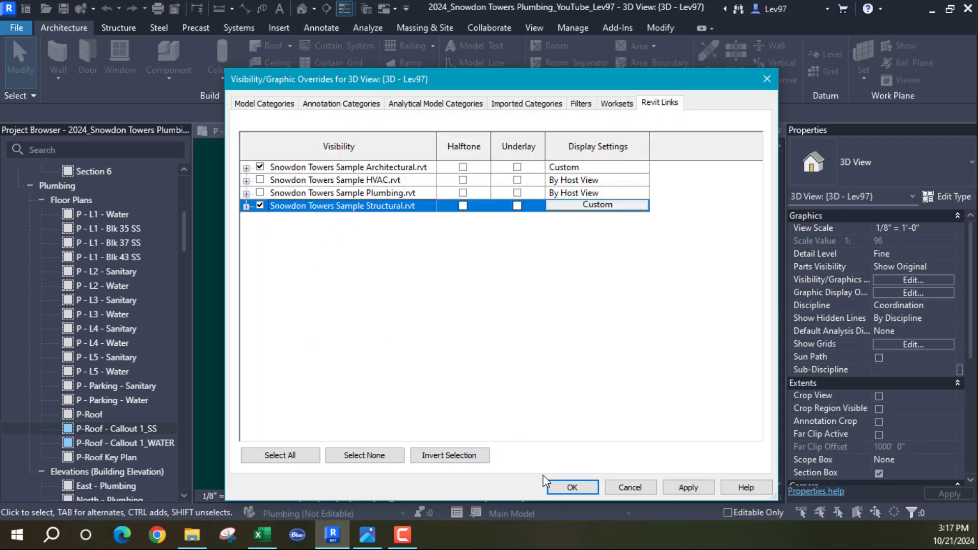
pyautogui.click(573, 487)
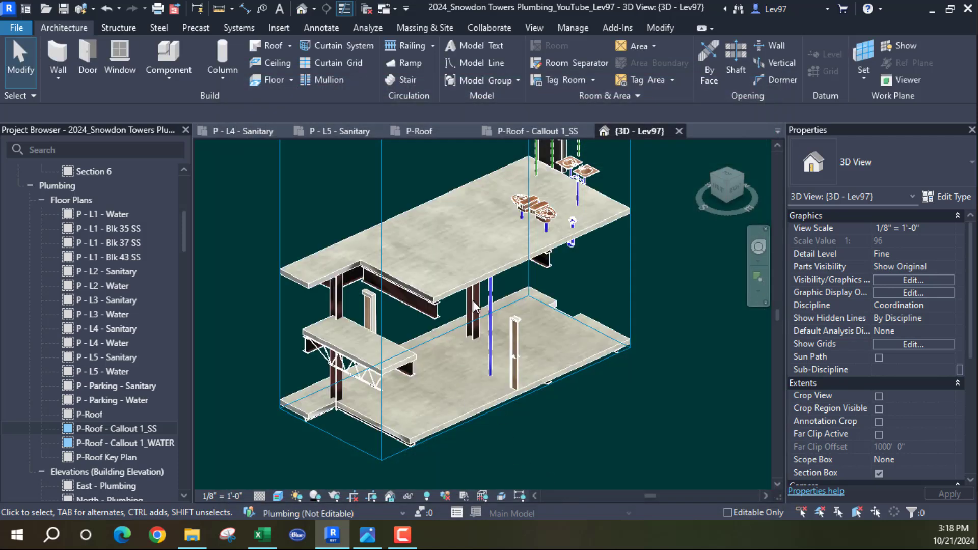
# - Examine in 3D how the sanitary pipe and its vertical drop run relative to the structural beams, joists and column
pyautogui.scroll(10, 500, 337)
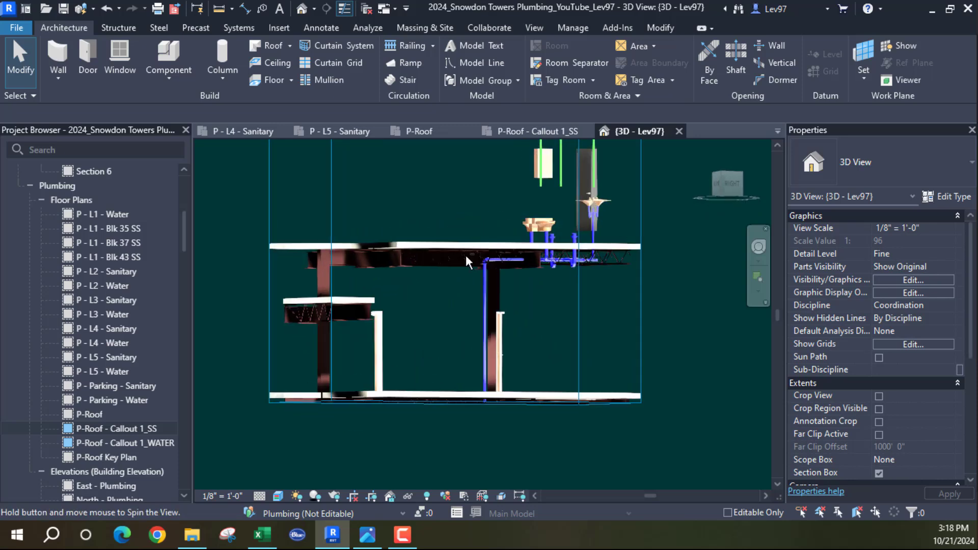
pyautogui.keyDown('shift'); pyautogui.moveTo(510, 269); pyautogui.dragTo(521, 292, button='middle'); pyautogui.keyUp('shift')
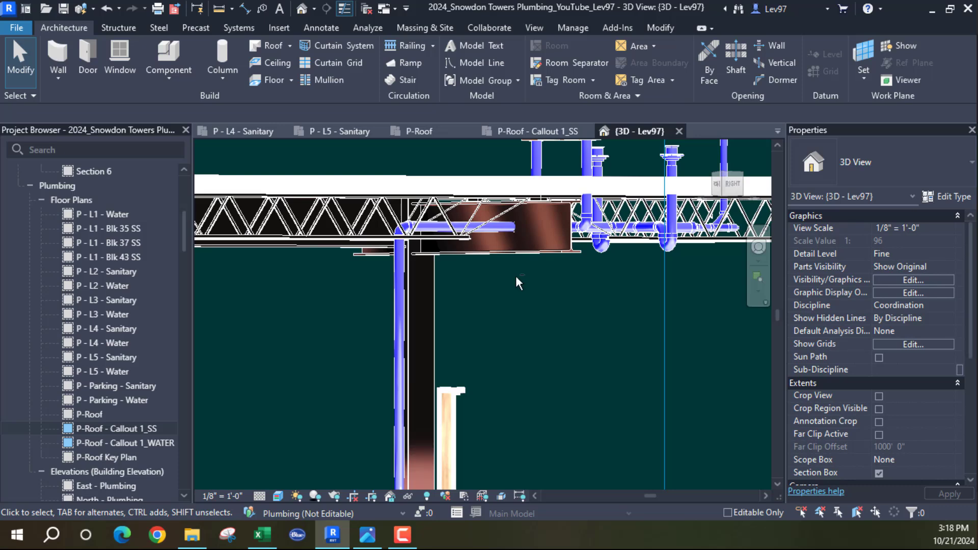
pyautogui.keyDown('shift'); pyautogui.moveTo(515, 276); pyautogui.dragTo(481, 252, button='middle'); pyautogui.keyUp('shift')
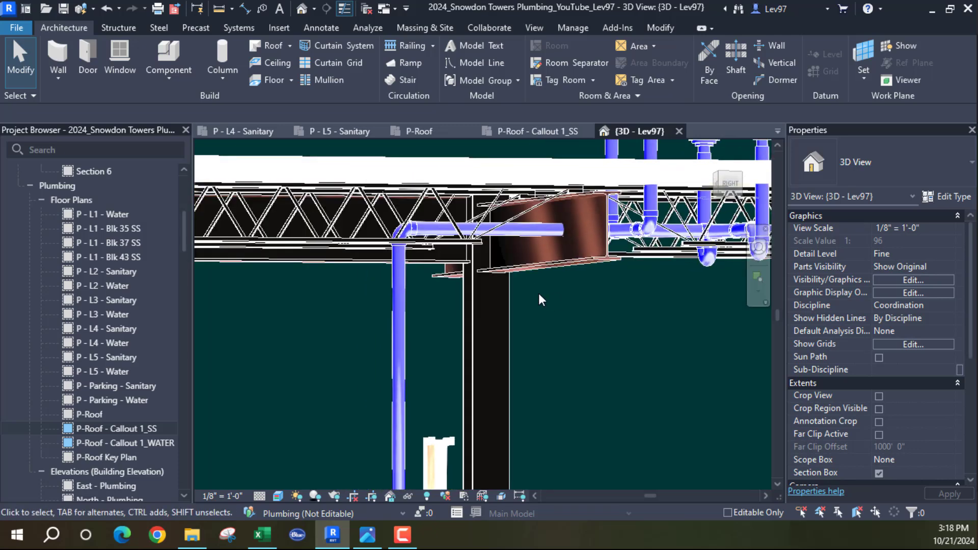
pyautogui.keyDown('shift'); pyautogui.moveTo(539, 292); pyautogui.dragTo(570, 242, button='middle'); pyautogui.keyUp('shift')
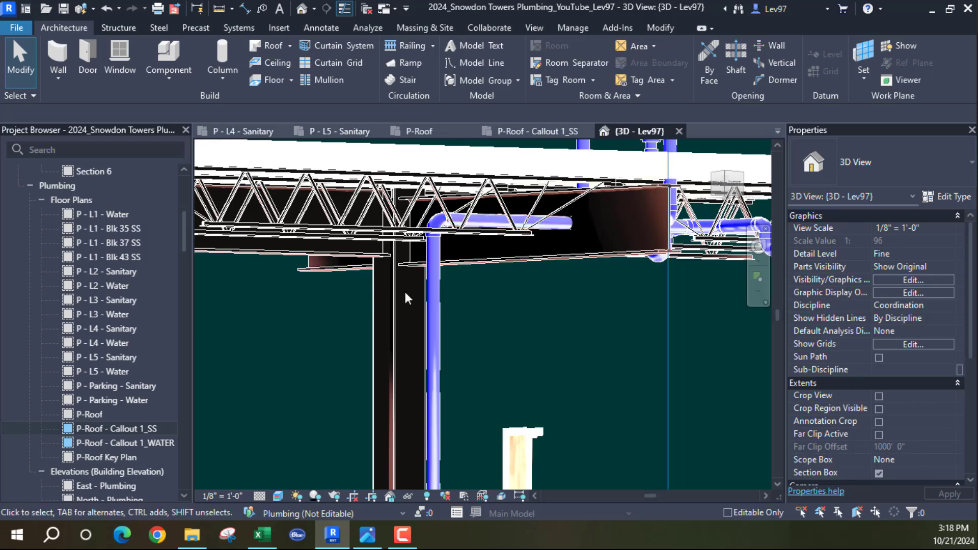
pyautogui.keyDown('shift'); pyautogui.moveTo(506, 334); pyautogui.dragTo(428, 164, button='middle'); pyautogui.keyUp('shift')
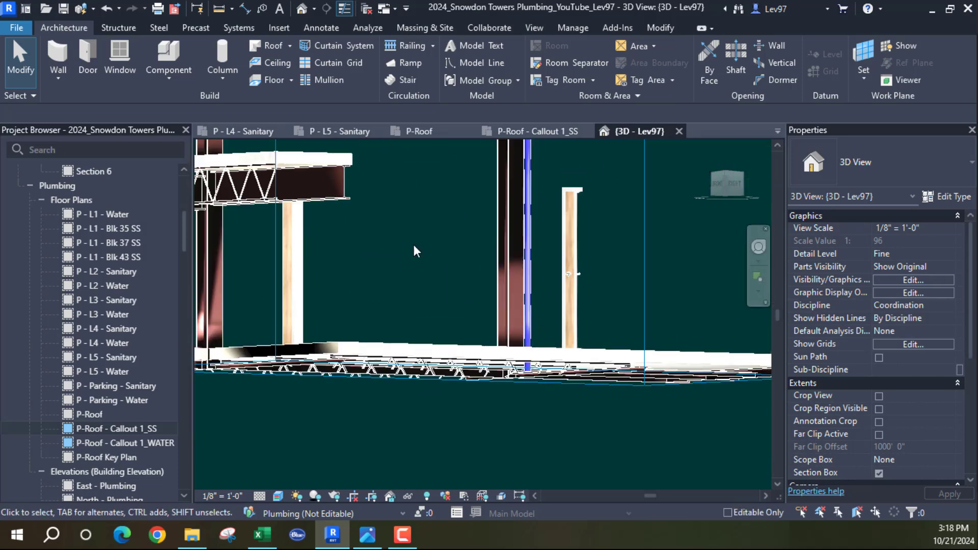
# - Close the P-Roof plan and inspect the 3"ø SS drop in the P-Roof - Callout 1_SS plan
pyautogui.click(422, 133)
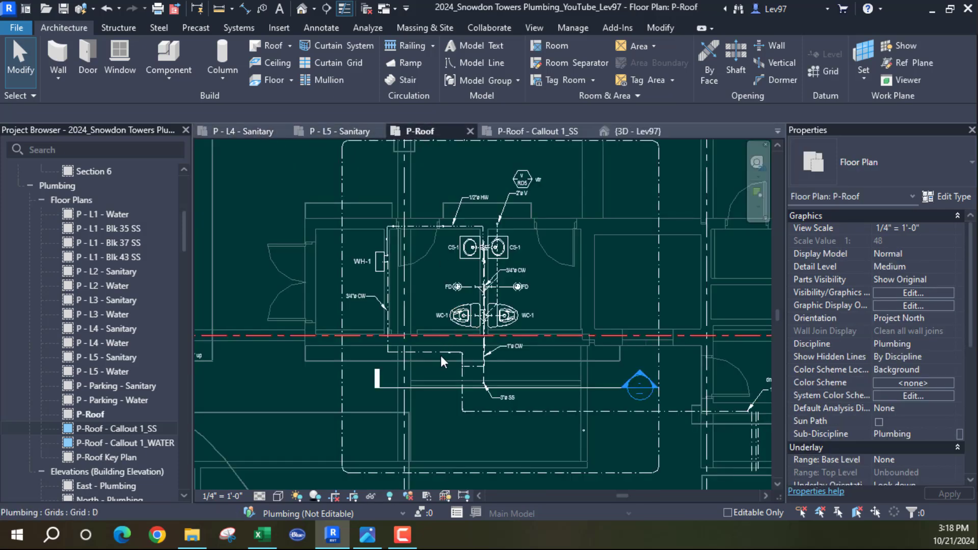
pyautogui.click(469, 130)
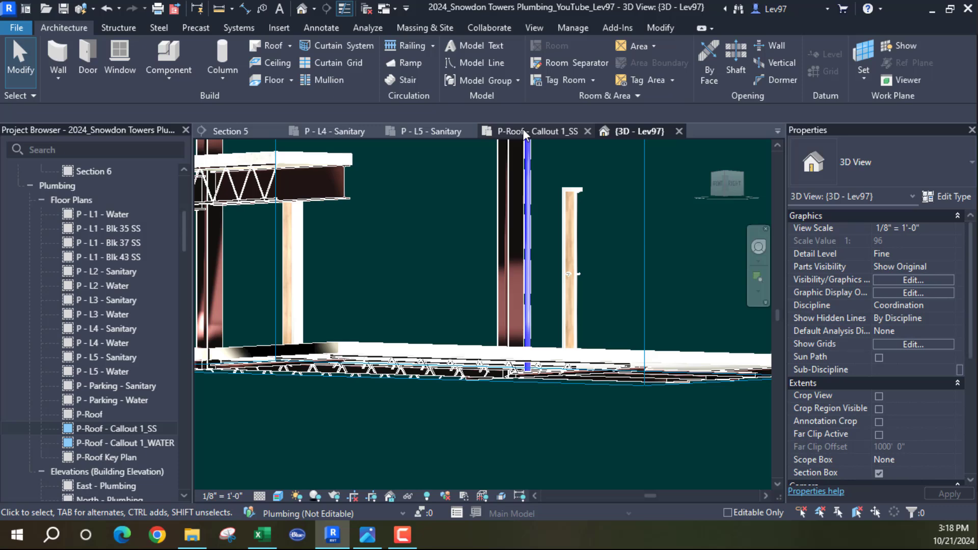
pyautogui.click(519, 133)
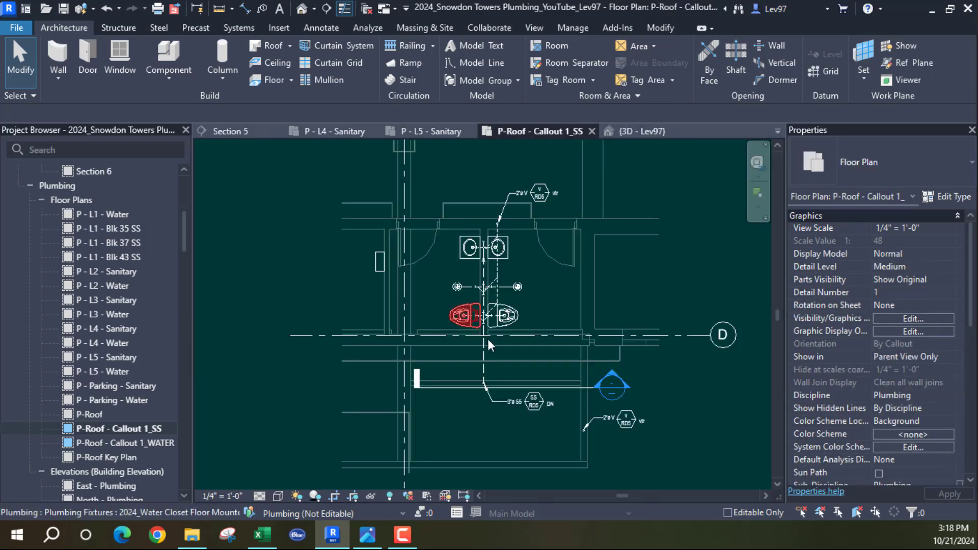
pyautogui.scroll(5, 484, 391)
pyautogui.scroll(1, 485, 387)
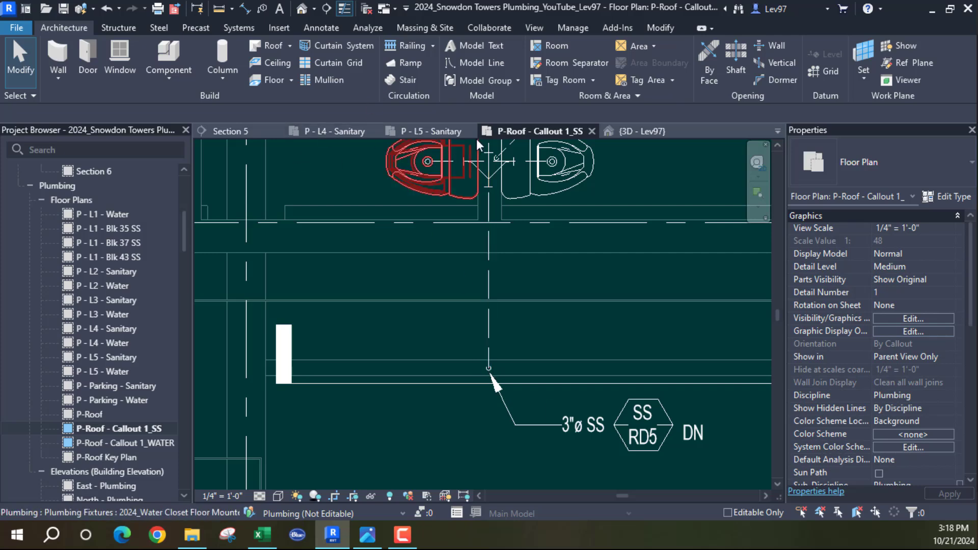
# - Examine the 3"ø SS riser tagged 5D5 on the P - L5 - Sanitary plan, and close that plan
pyautogui.click(432, 129)
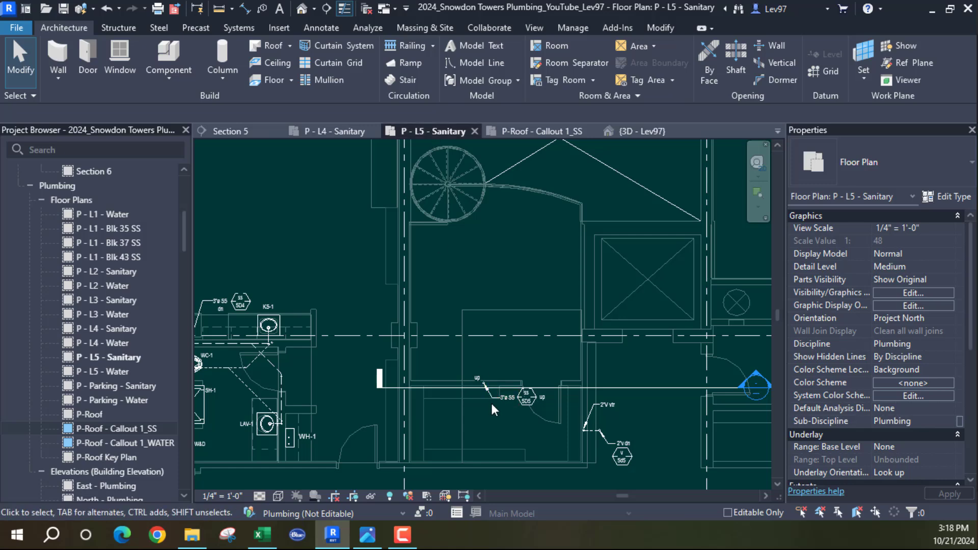
pyautogui.scroll(5, 491, 402)
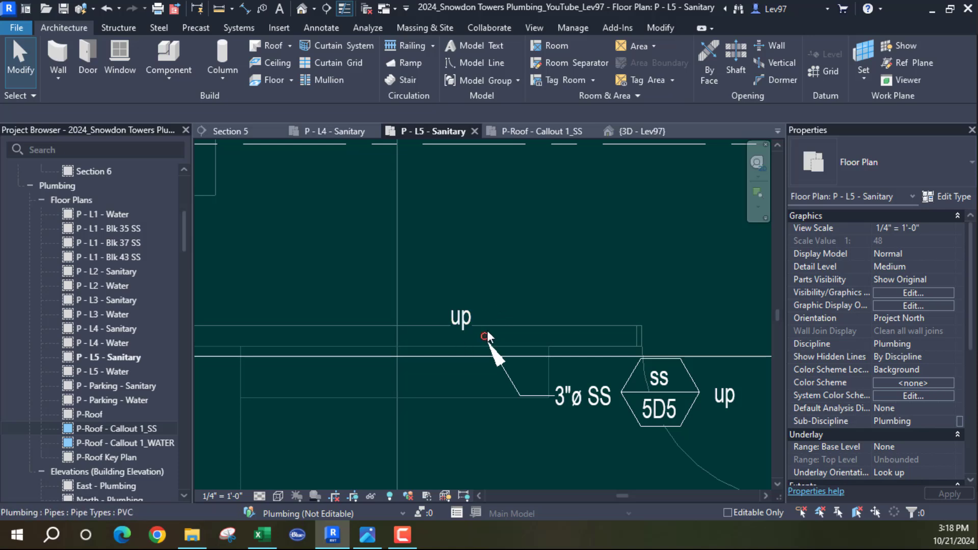
pyautogui.scroll(-5, 529, 387)
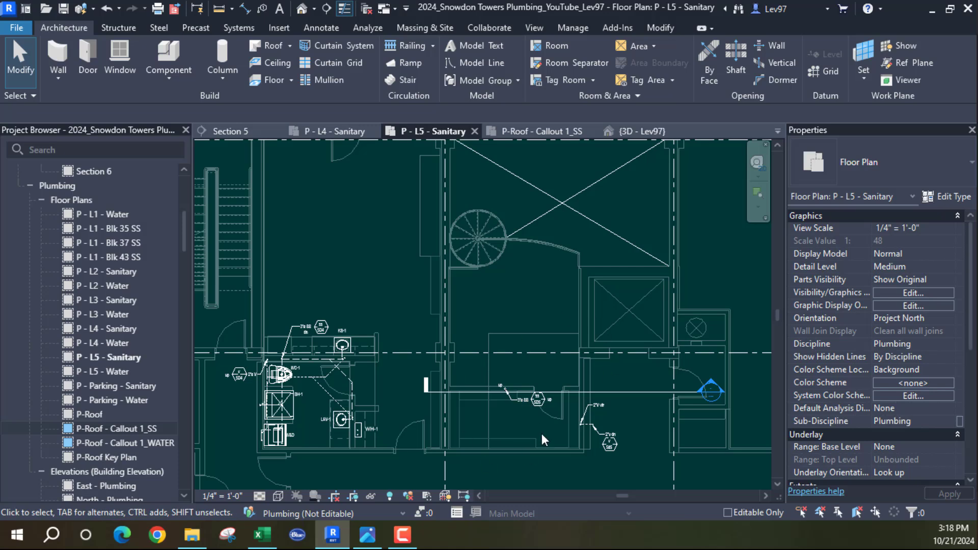
pyautogui.scroll(5, 505, 410)
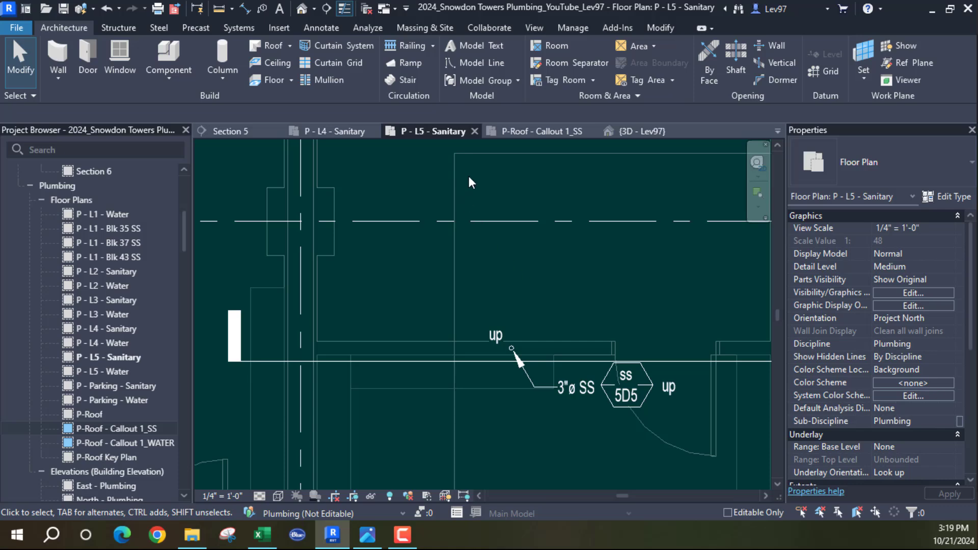
pyautogui.click(474, 131)
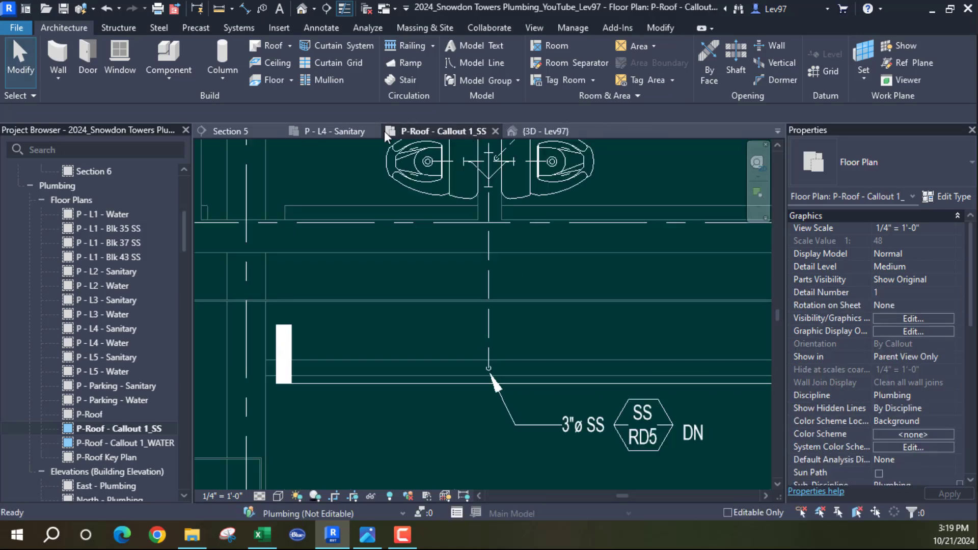
# - Check the restroom area on the P - L4 - Sanitary plan and return to the P-Roof - Callout 1_SS plan
pyautogui.click(331, 133)
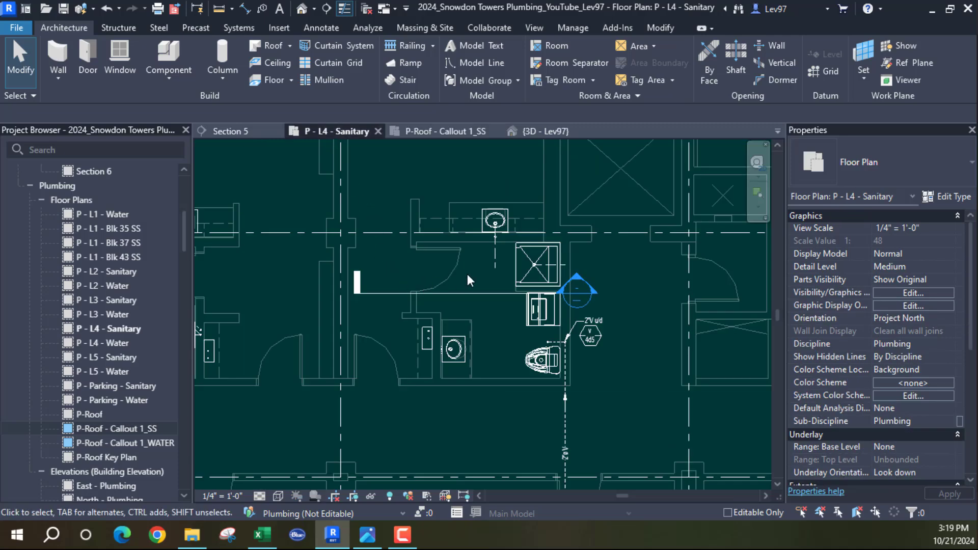
pyautogui.moveTo(467, 274); pyautogui.dragTo(479, 303, button='middle')
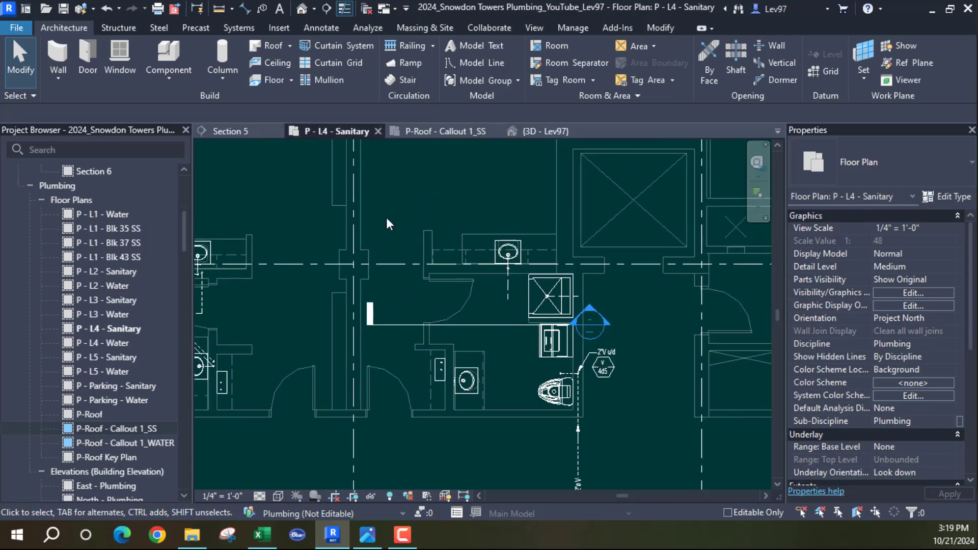
pyautogui.scroll(2, 466, 275)
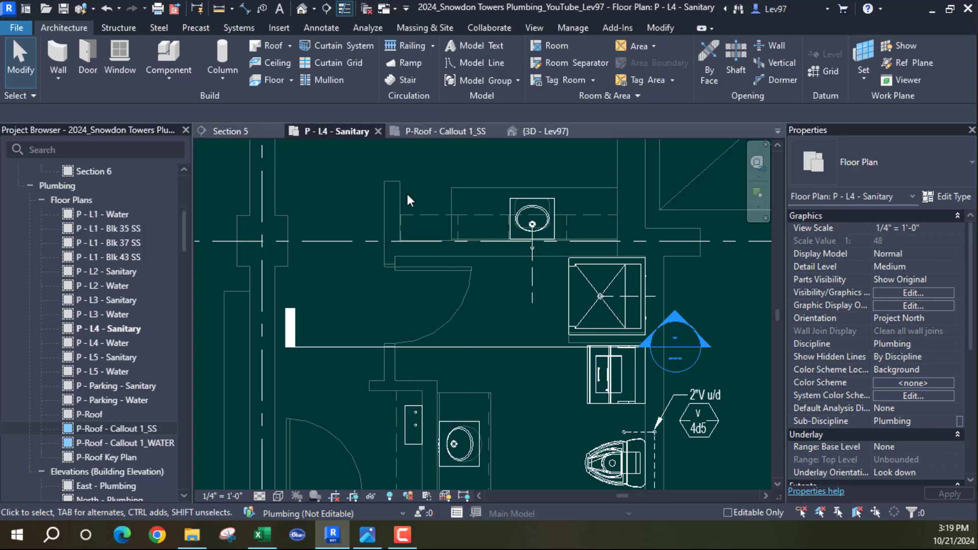
pyautogui.click(447, 131)
pyautogui.click(450, 386)
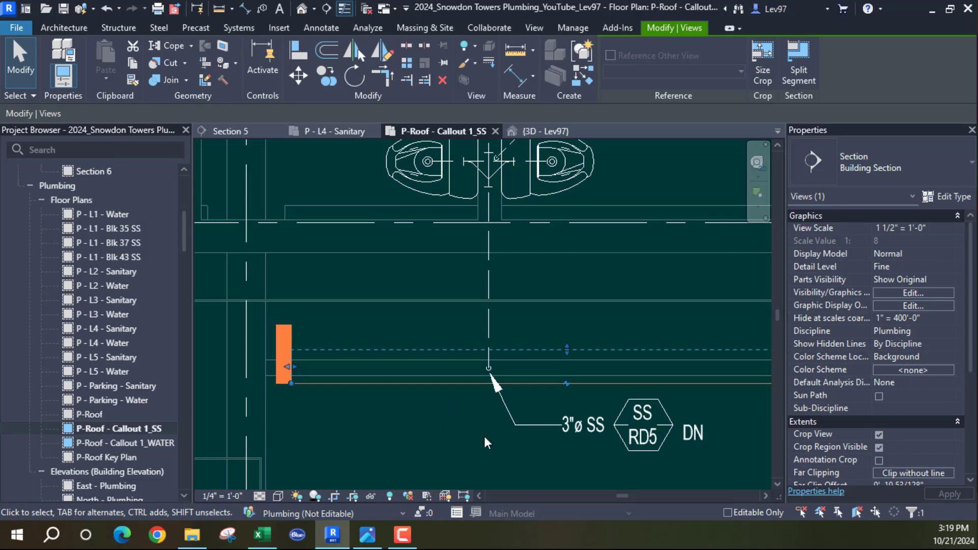
pyautogui.scroll(2, 485, 441)
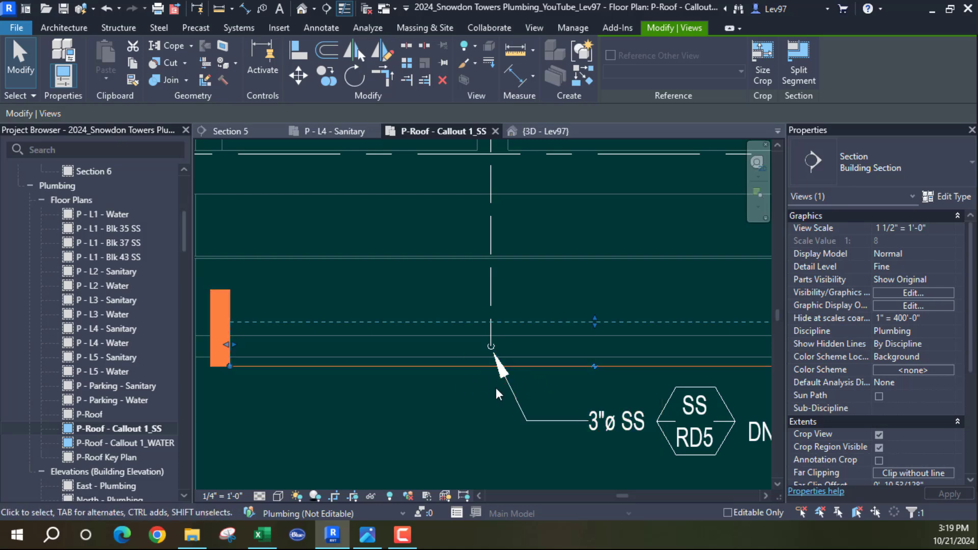
pyautogui.click(354, 81)
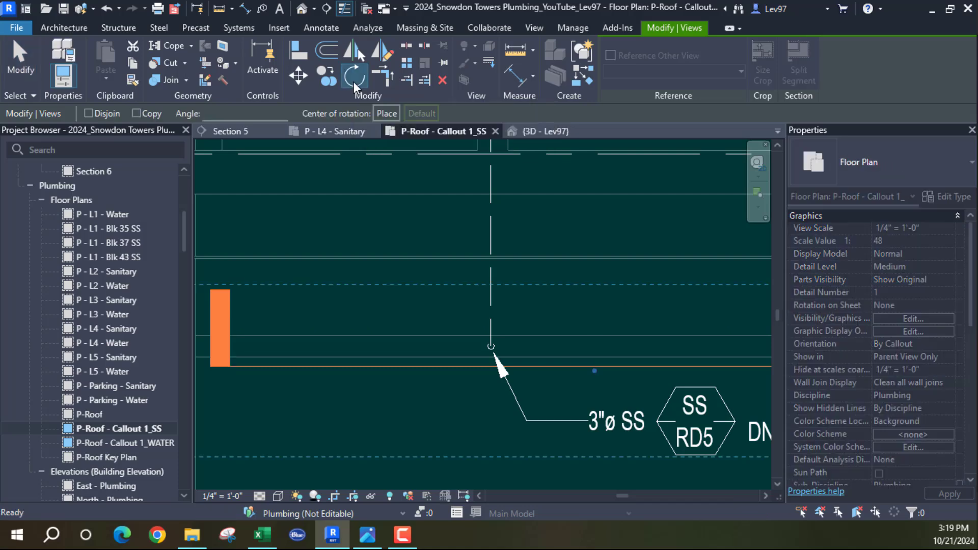
pyautogui.click(386, 114)
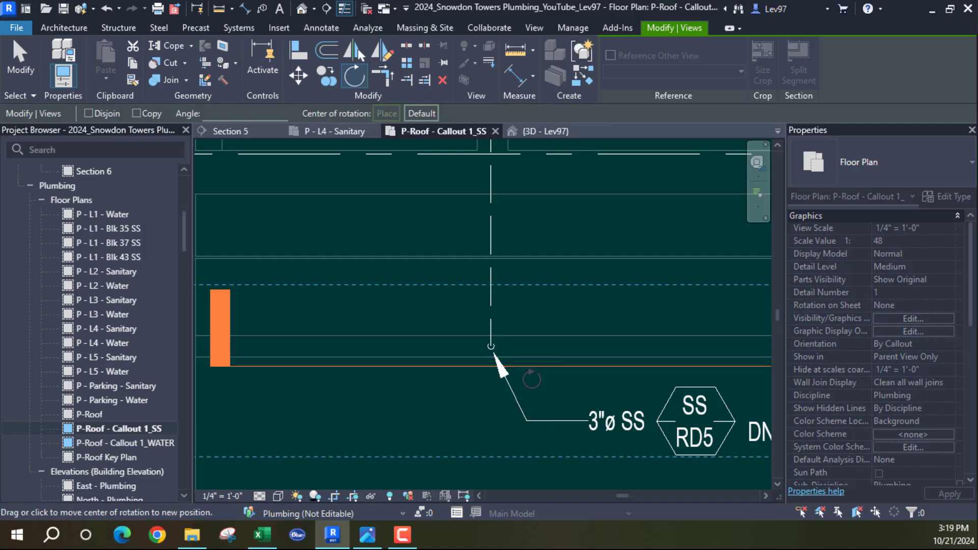
pyautogui.scroll(-2, 530, 377)
pyautogui.press('Escape')
pyautogui.press('Escape')
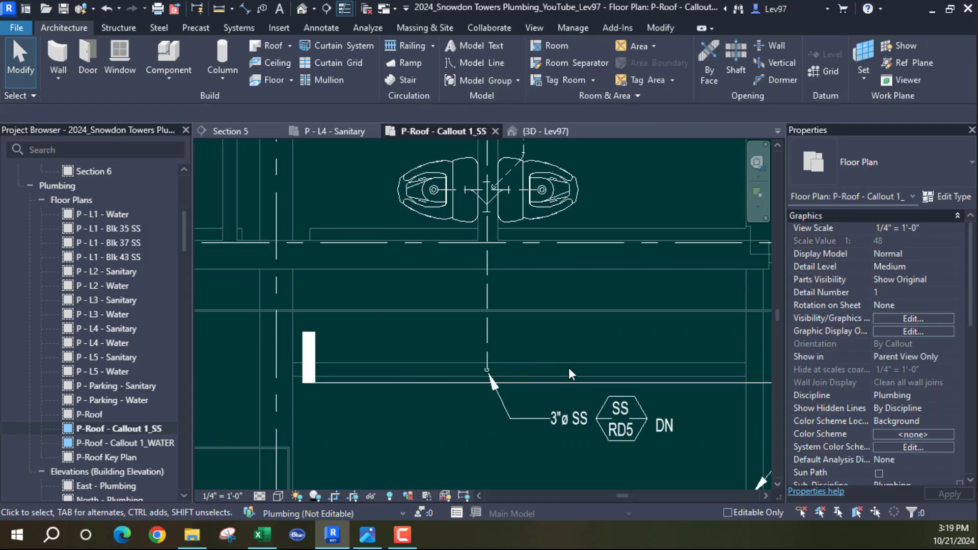
# - Move the Section 5 line slightly closer to the 3"ø SS drop, inside the wall
pyautogui.scroll(2, 452, 385)
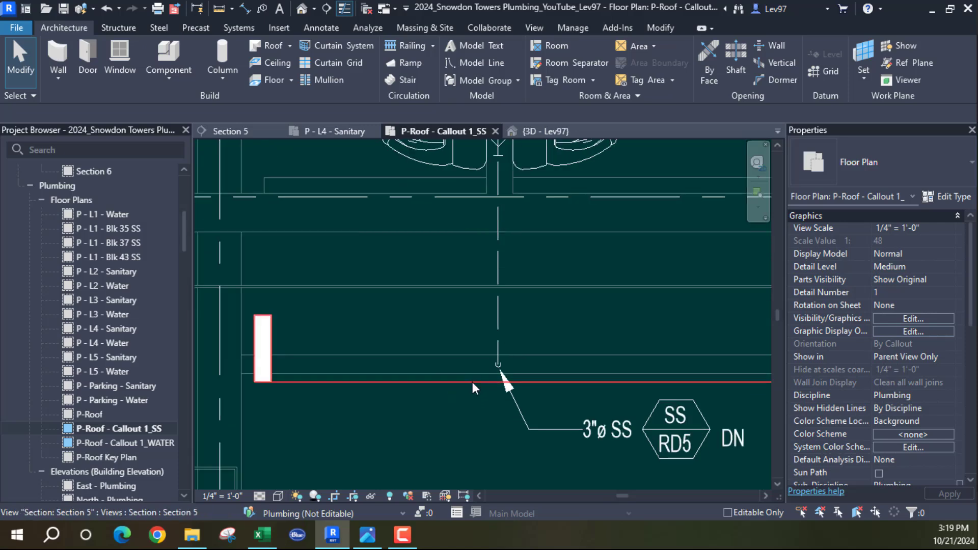
pyautogui.click(473, 383)
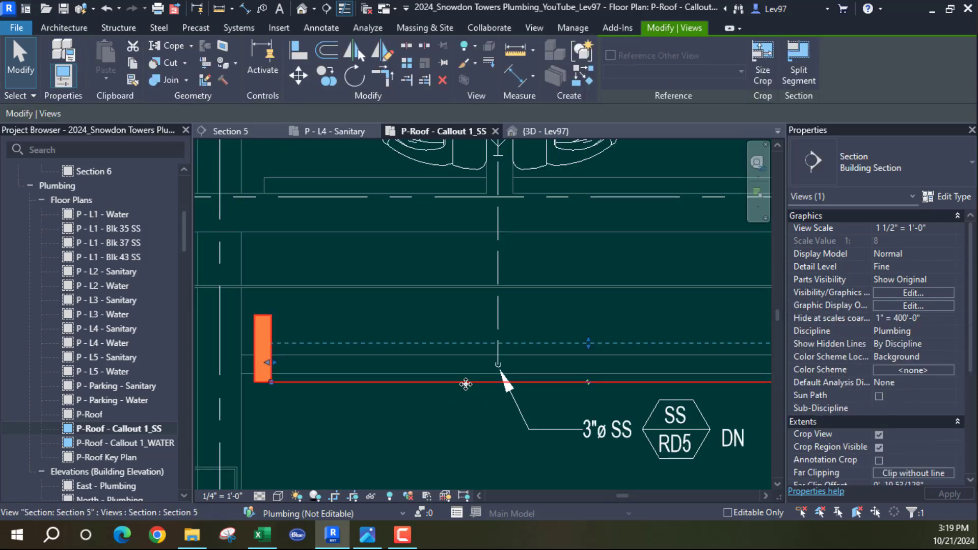
pyautogui.moveTo(456, 383)
pyautogui.mouseDown()
pyautogui.moveTo(451, 365)
pyautogui.moveTo(452, 374)
pyautogui.mouseUp()
pyautogui.scroll(2, 542, 354)
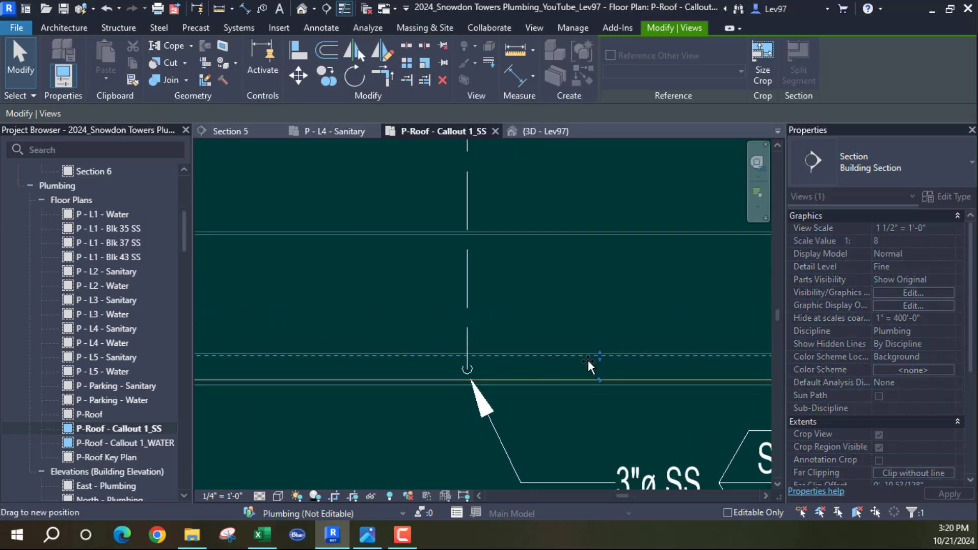
# - Tighten Section 5's far clip to just behind the 3"ø SS drop, inspect the drop in Section 5, and return to P-Roof - Callout 1_SS
pyautogui.moveTo(587, 360); pyautogui.dragTo(585, 359)
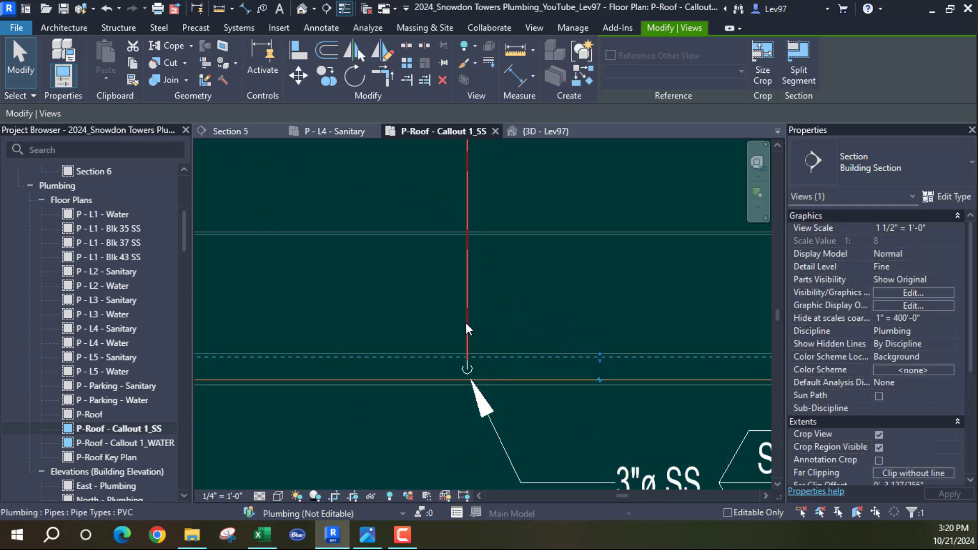
pyautogui.click(463, 368)
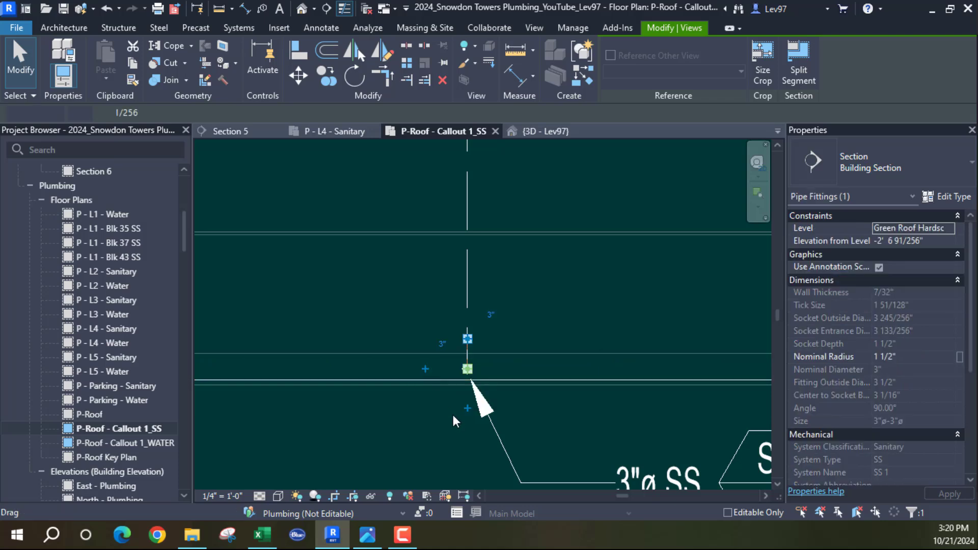
pyautogui.click(249, 130)
pyautogui.scroll(6, 543, 318)
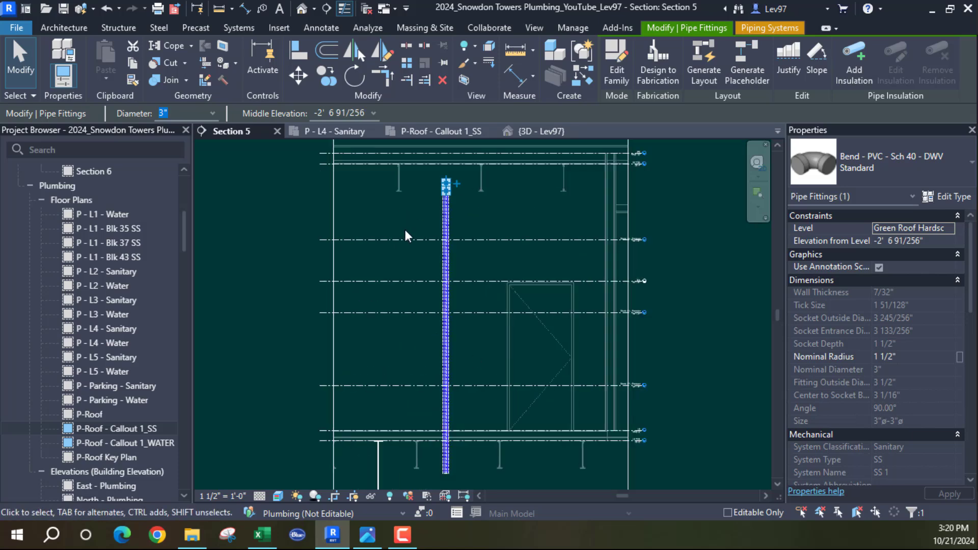
pyautogui.click(402, 260)
pyautogui.scroll(3, 430, 189)
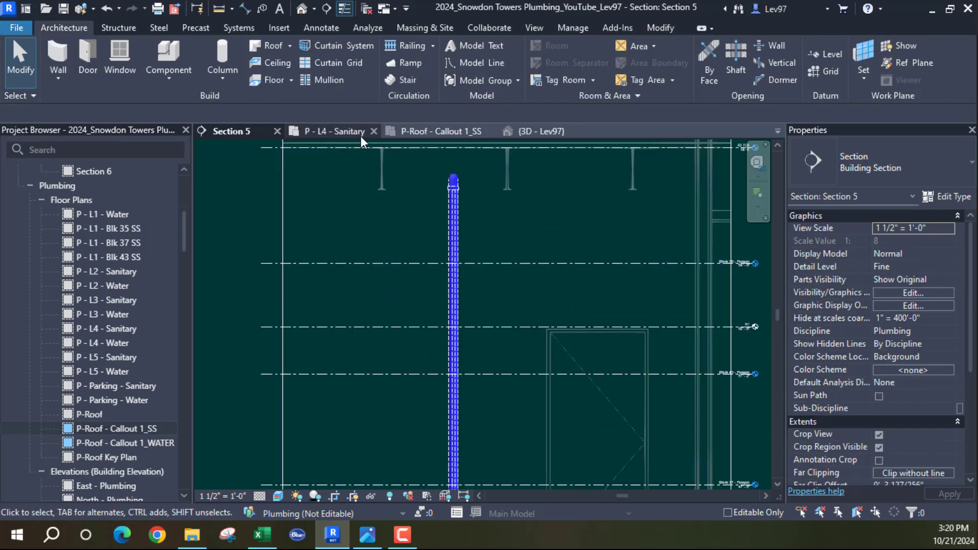
pyautogui.click(423, 131)
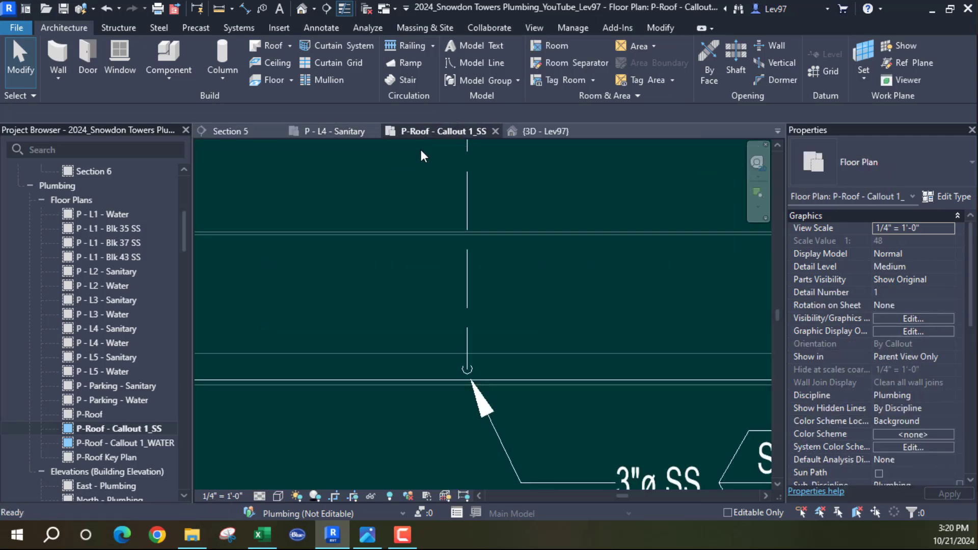
# - Extend Section 5's far clip beyond the wall behind the 3"ø SS drop and inspect the vertical pipe in the Section 5 view
pyautogui.click(427, 379)
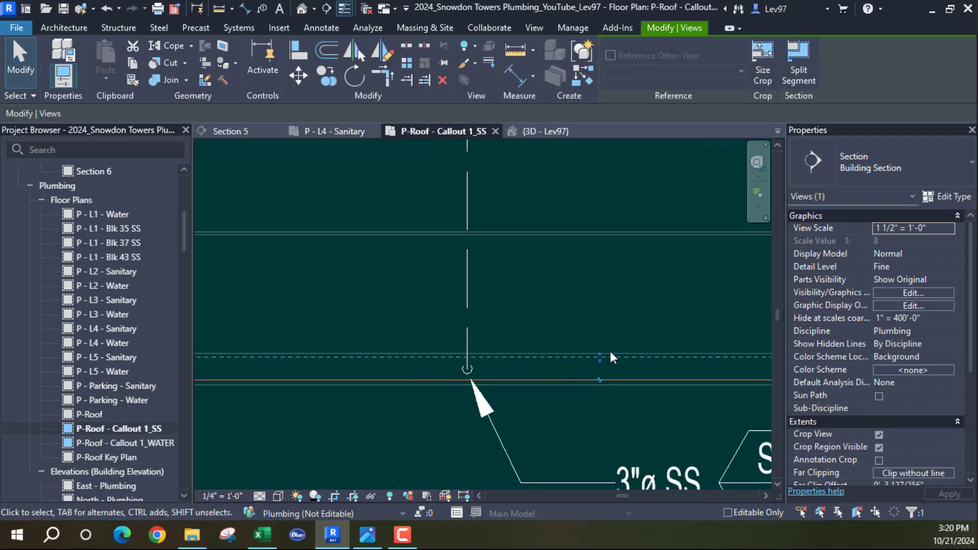
pyautogui.moveTo(600, 356); pyautogui.dragTo(599, 334)
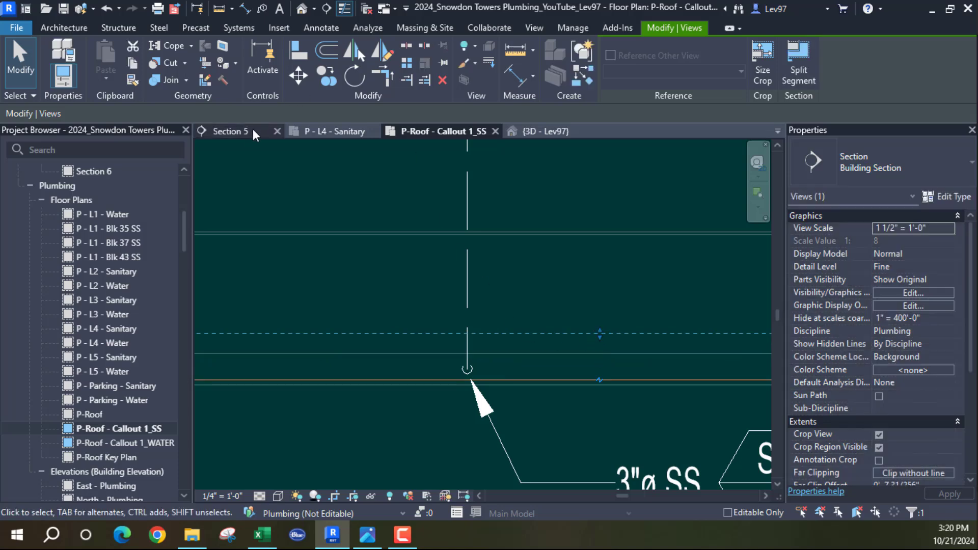
pyautogui.click(466, 368)
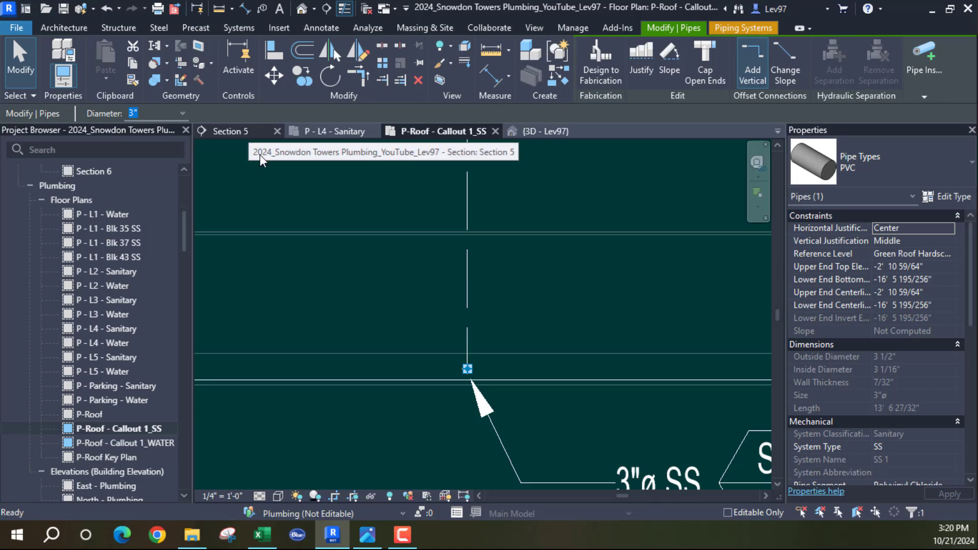
pyautogui.click(248, 131)
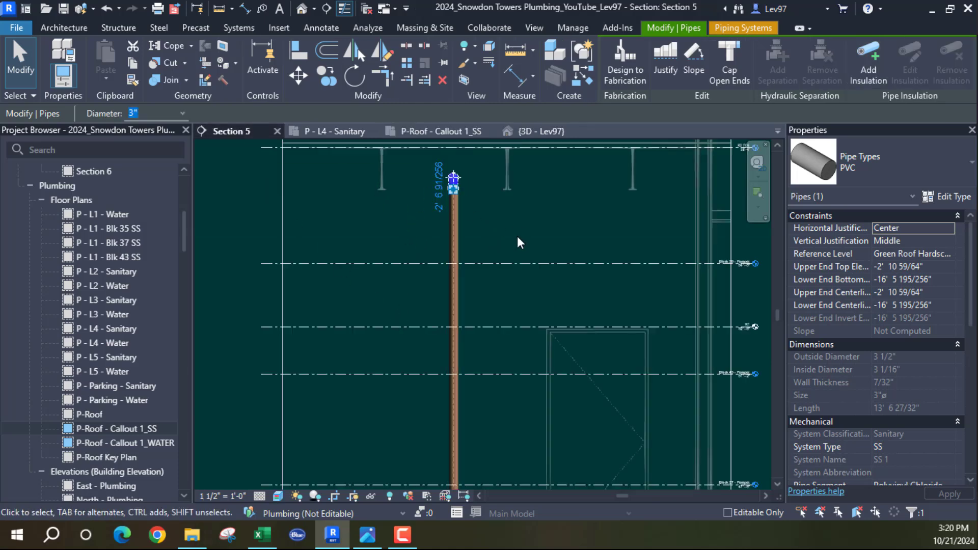
pyautogui.moveTo(517, 236); pyautogui.dragTo(533, 348, button='middle')
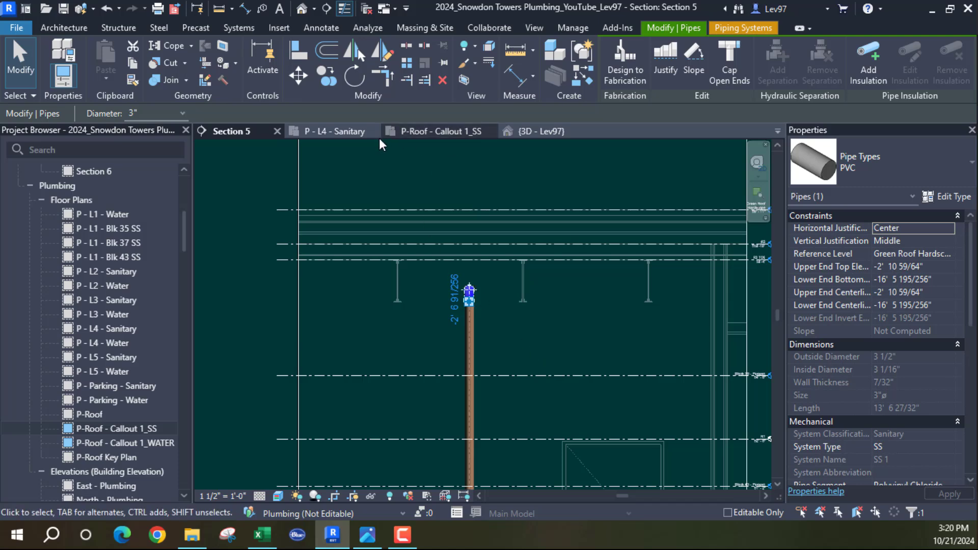
# - In P-Roof - Callout 1_SS, rotate the Section 5 line 90° parallel to the horizontal SS pipe and move it right beside the 3"ø drop
pyautogui.click(428, 130)
pyautogui.click(405, 341)
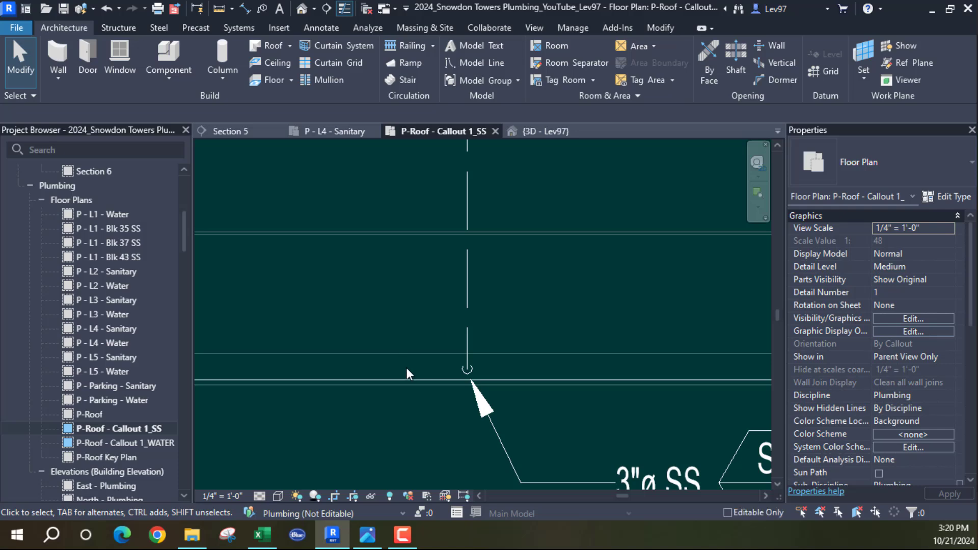
pyautogui.click(417, 380)
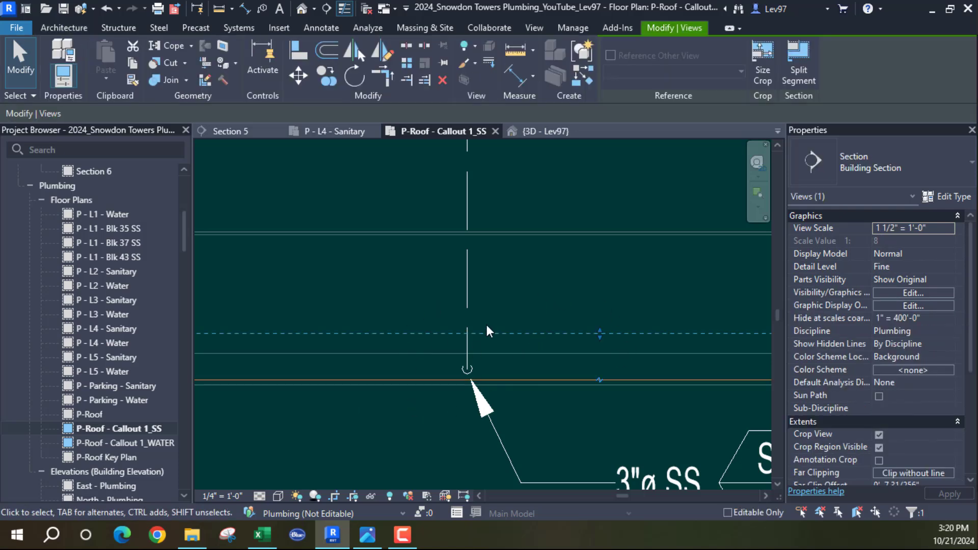
pyautogui.click(356, 81)
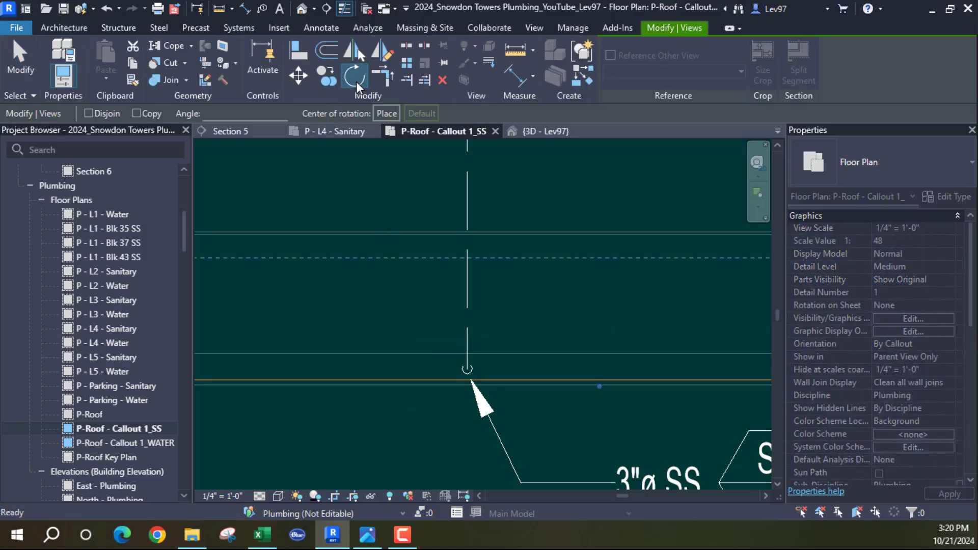
pyautogui.moveTo(523, 318); pyautogui.dragTo(524, 380)
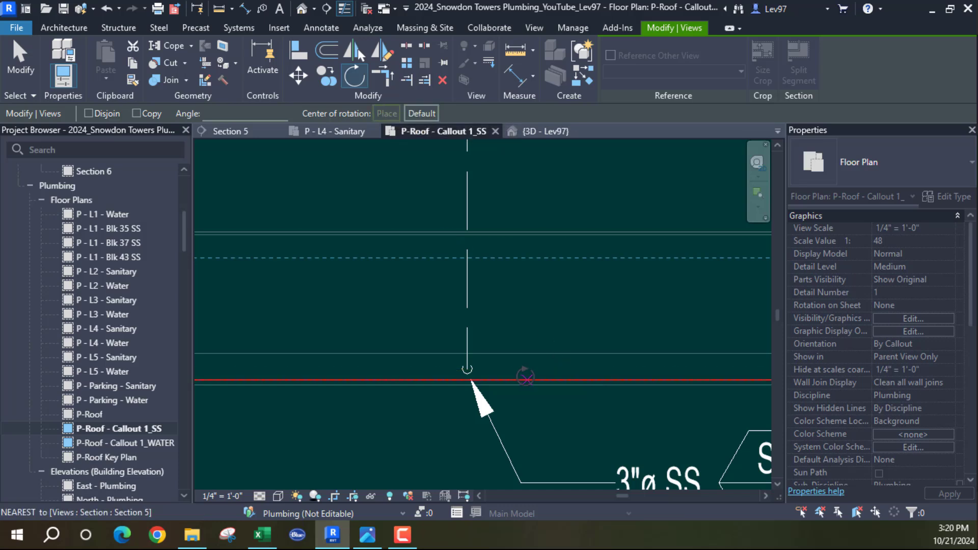
pyautogui.click(527, 283)
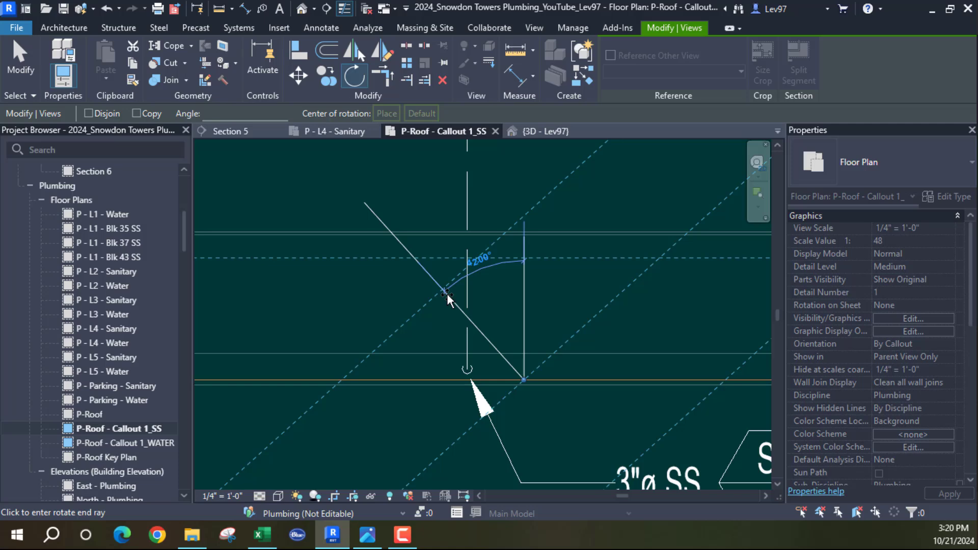
pyautogui.write('42')
pyautogui.press('Return')
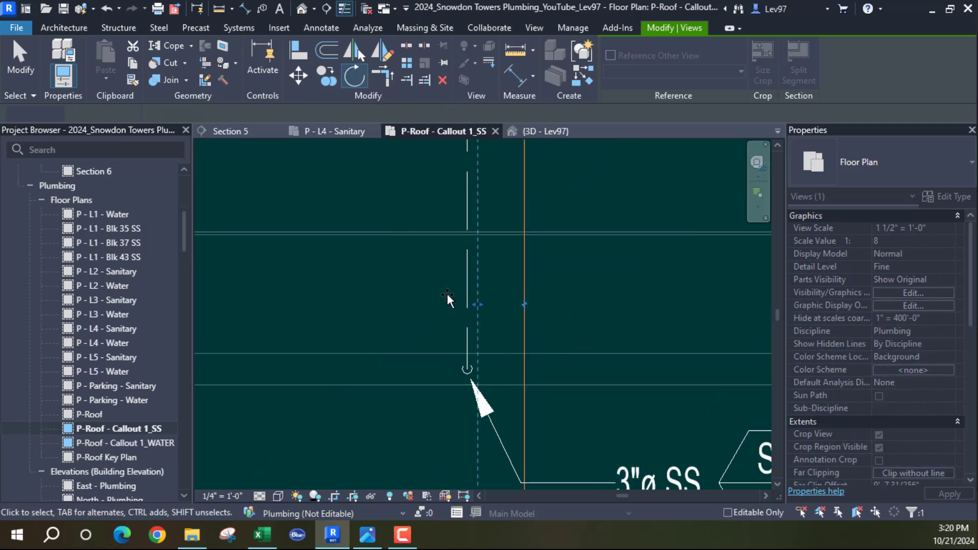
pyautogui.moveTo(521, 285); pyautogui.dragTo(456, 325)
# - Select the 3" bend at the top of the drop and follow the vertical pipe down to its lower end in Section 5
pyautogui.click(468, 336)
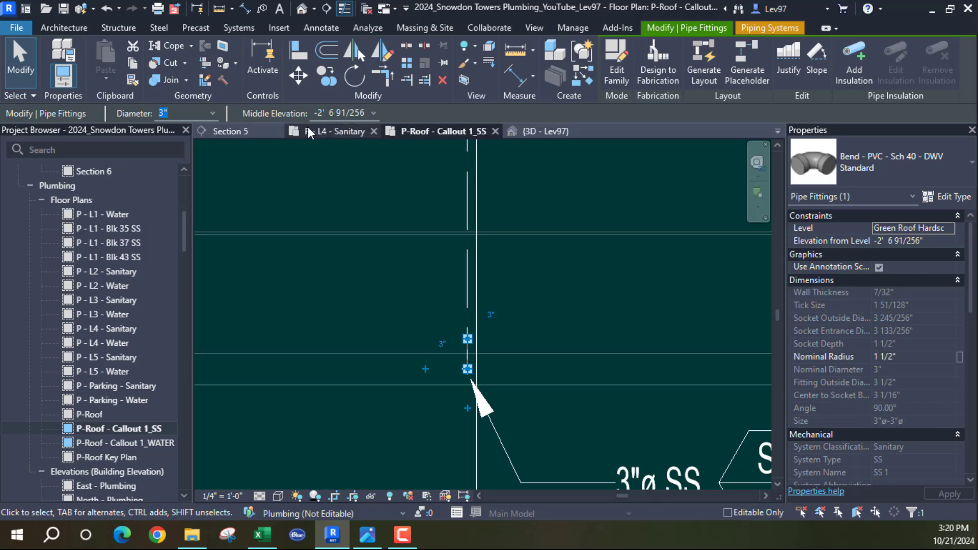
pyautogui.click(248, 130)
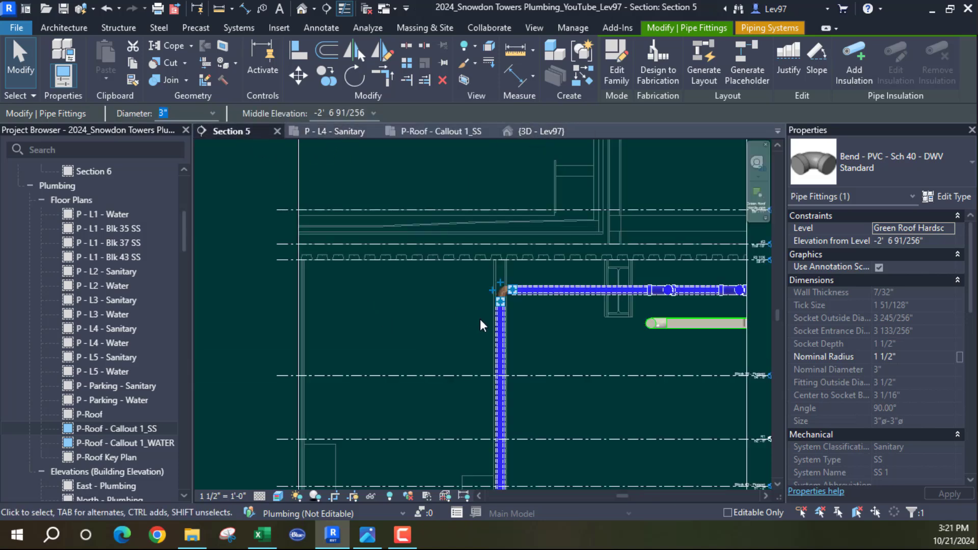
pyautogui.scroll(3, 480, 320)
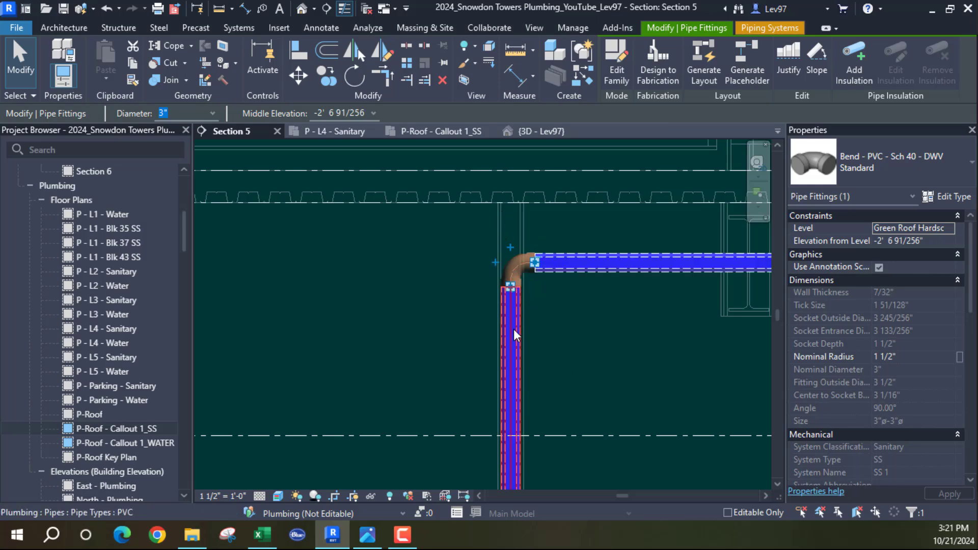
pyautogui.scroll(-5, 546, 366)
pyautogui.moveTo(565, 394); pyautogui.dragTo(558, 204, button='middle')
pyautogui.moveTo(563, 296); pyautogui.dragTo(566, 224, button='middle')
pyautogui.scroll(1, 569, 390)
pyautogui.moveTo(568, 390); pyautogui.dragTo(625, 308, button='middle')
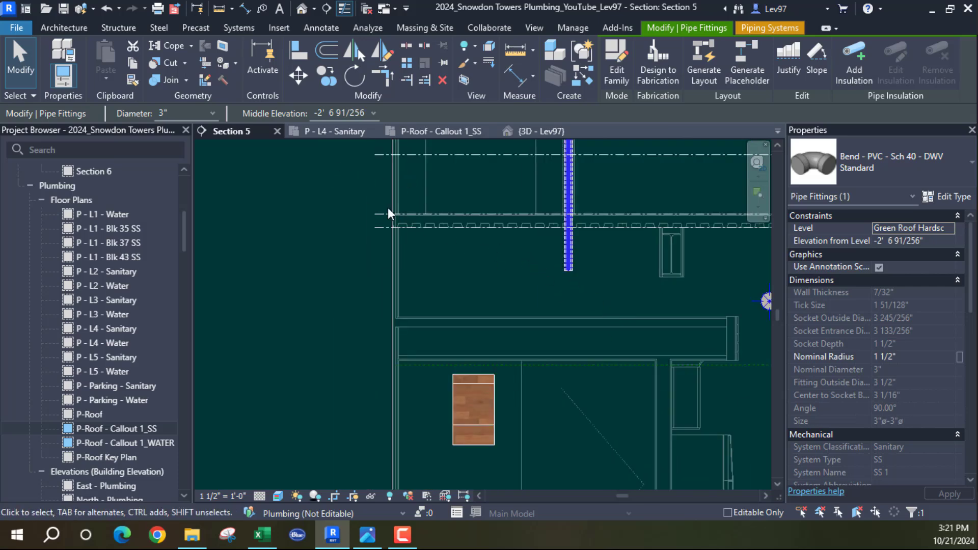
# - Examine the level heads and the space beneath the drop's lower end in Section 5, down to the L4 floor
pyautogui.scroll(-2, 611, 290)
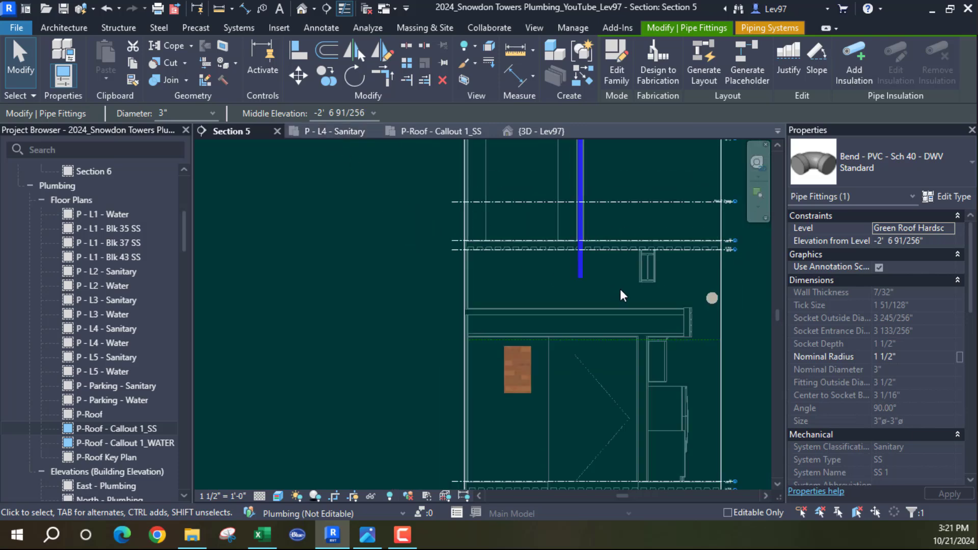
pyautogui.moveTo(620, 289); pyautogui.dragTo(417, 304, button='middle')
pyautogui.scroll(6, 529, 232)
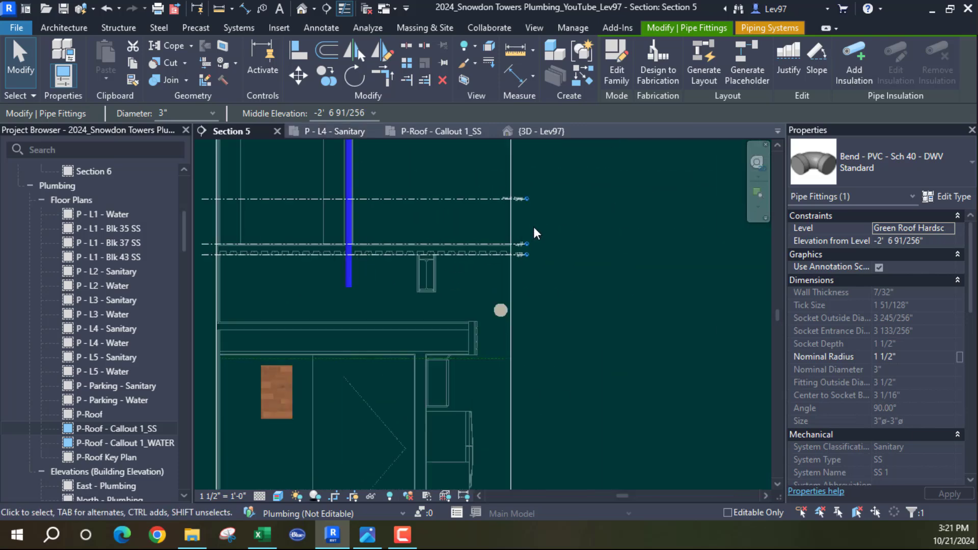
pyautogui.scroll(-7, 519, 270)
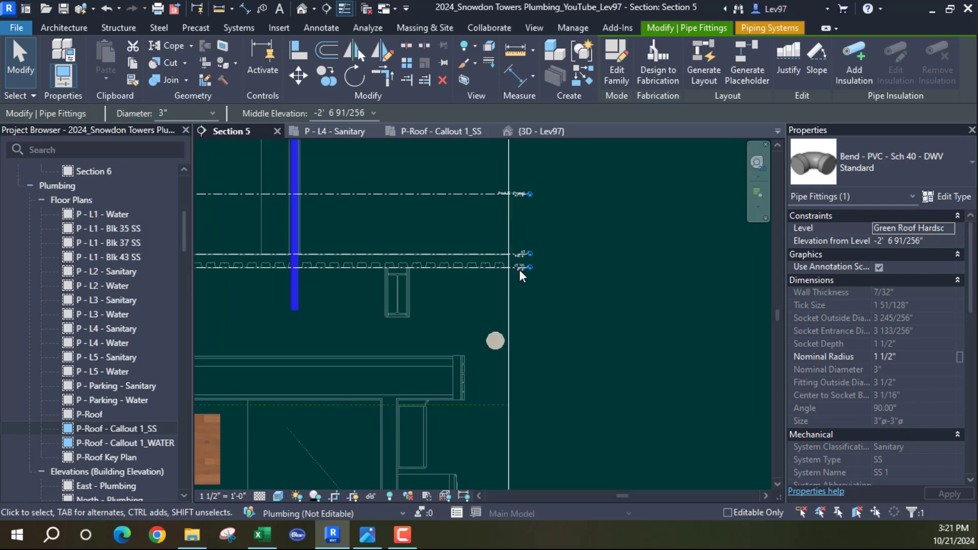
pyautogui.scroll(3, 568, 280)
pyautogui.scroll(4, 513, 348)
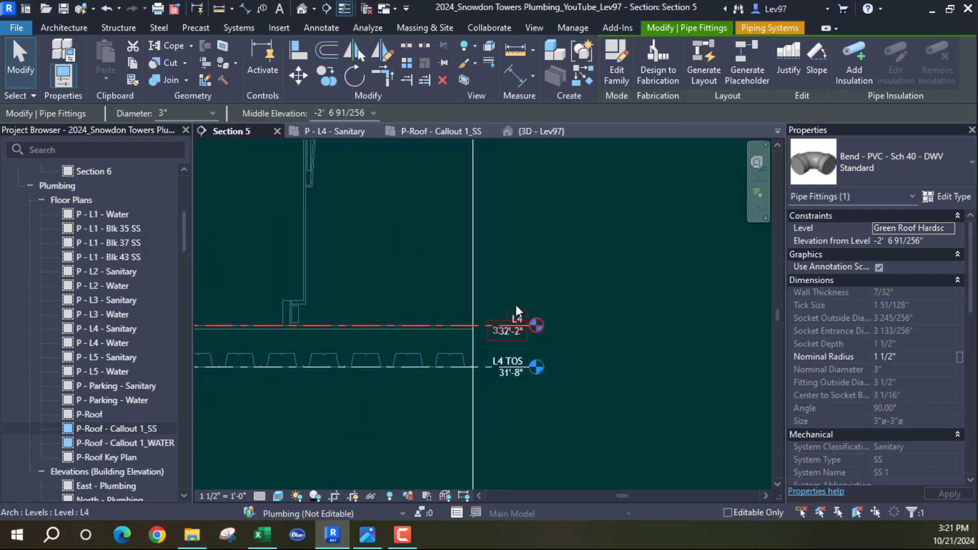
pyautogui.moveTo(424, 268); pyautogui.dragTo(684, 436, button='middle')
pyautogui.scroll(-2, 536, 342)
pyautogui.scroll(-1, 476, 253)
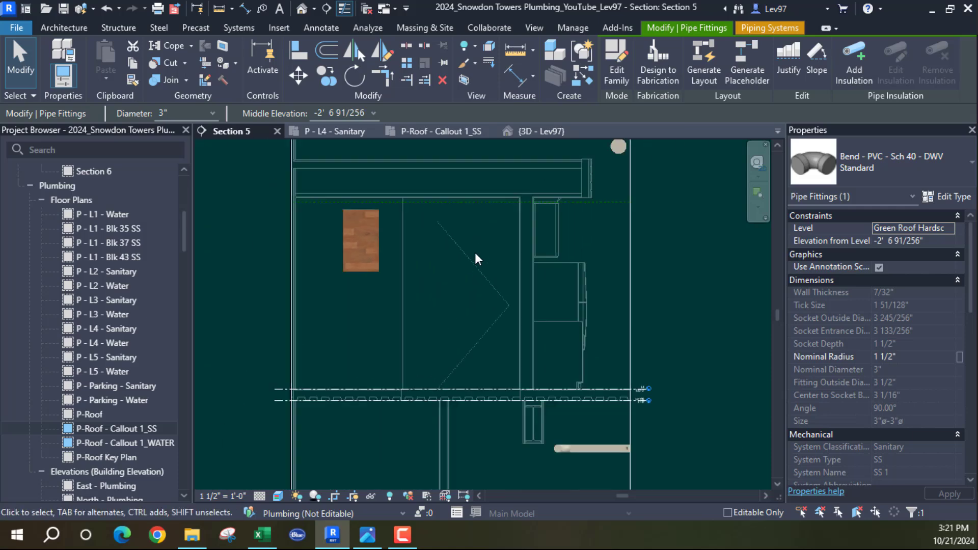
pyautogui.moveTo(486, 291); pyautogui.dragTo(549, 265, button='middle')
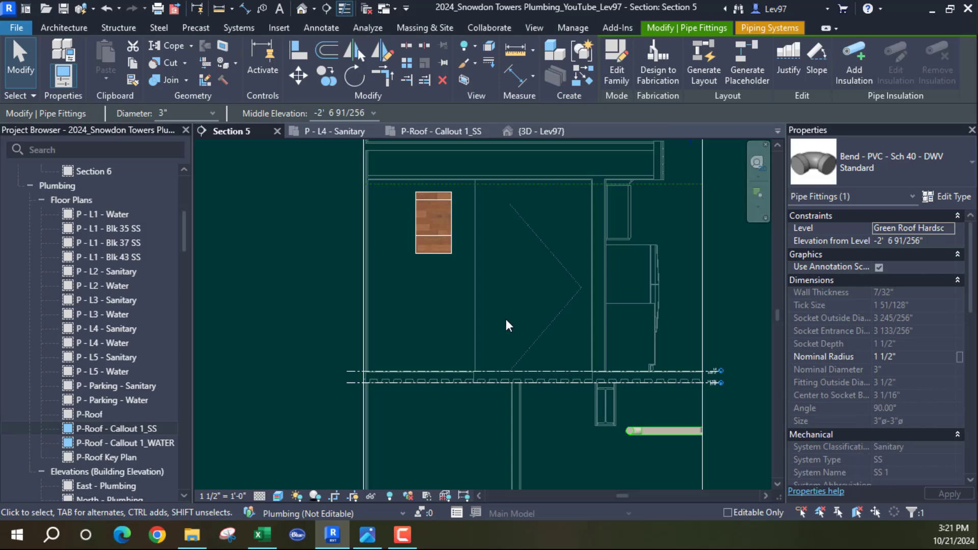
# - Measure the vertical distance from the L4 floor up to the drop's lower end with a temporary detail line, without keeping the line
pyautogui.press('d')
pyautogui.press('l')
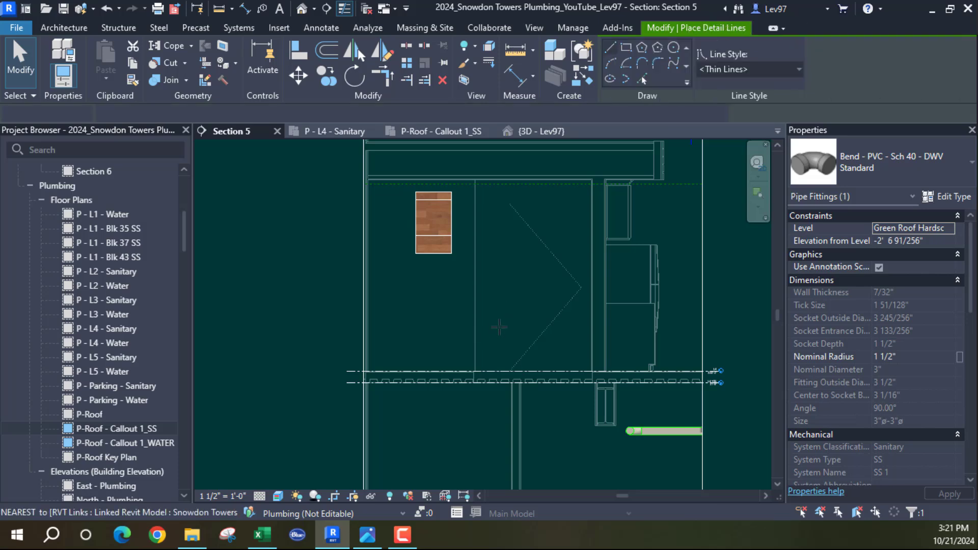
pyautogui.moveTo(513, 357); pyautogui.dragTo(521, 411, button='middle')
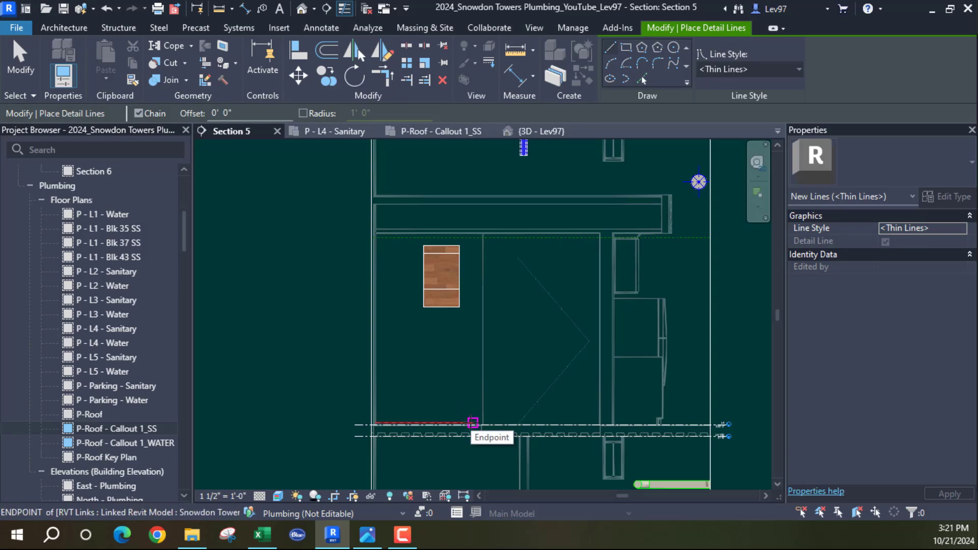
pyautogui.click(472, 424)
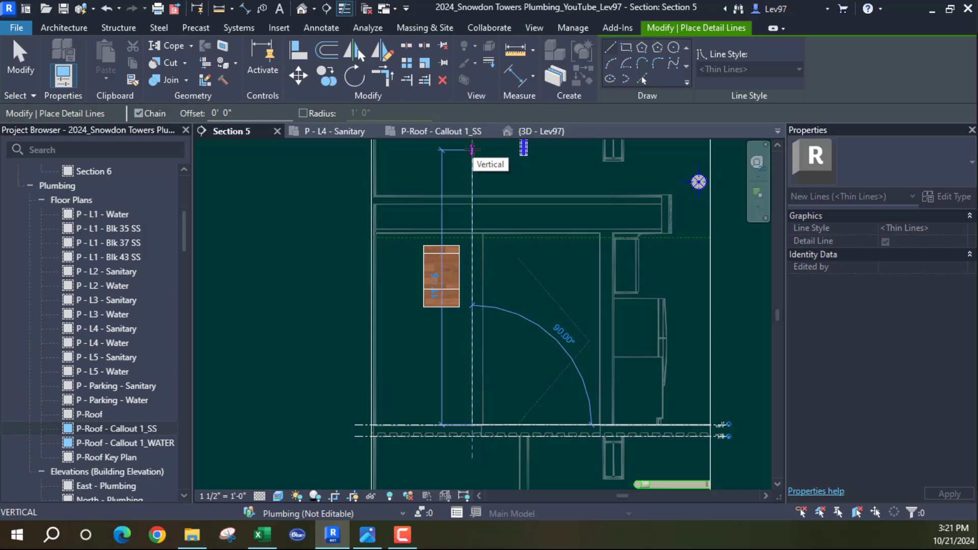
pyautogui.moveTo(484, 170); pyautogui.dragTo(486, 229, button='middle')
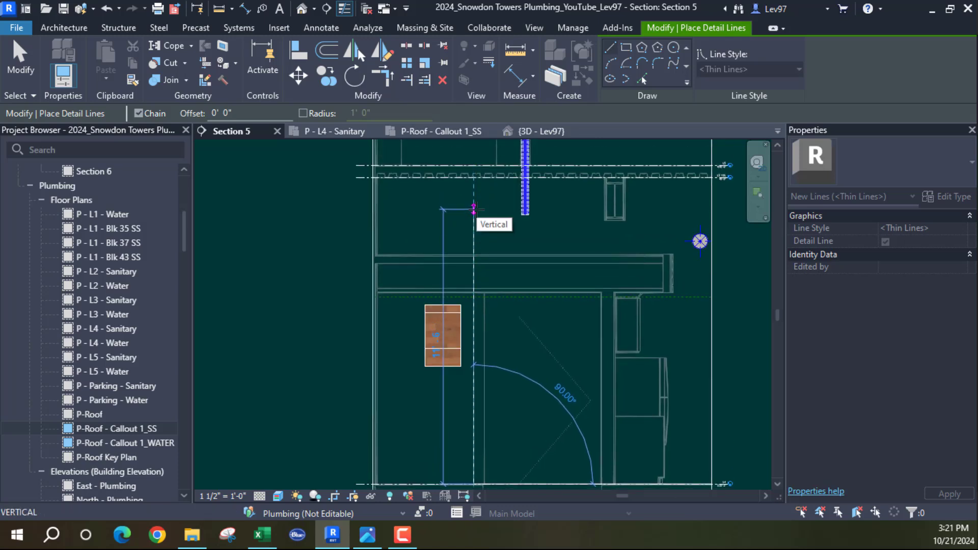
pyautogui.press('Escape')
pyautogui.press('Escape')
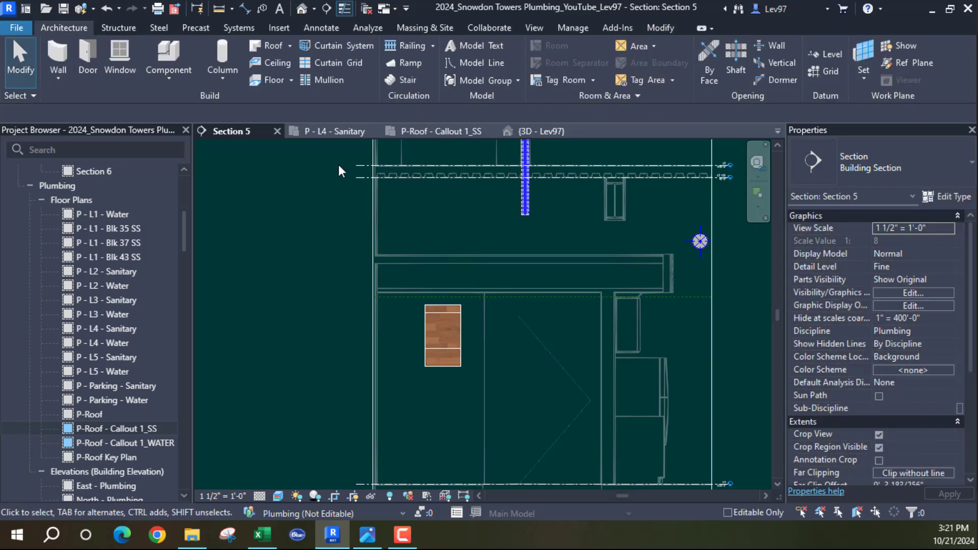
# - Review the View Range settings of the P - L4 - Sanitary plan and close them without changing anything
pyautogui.click(323, 131)
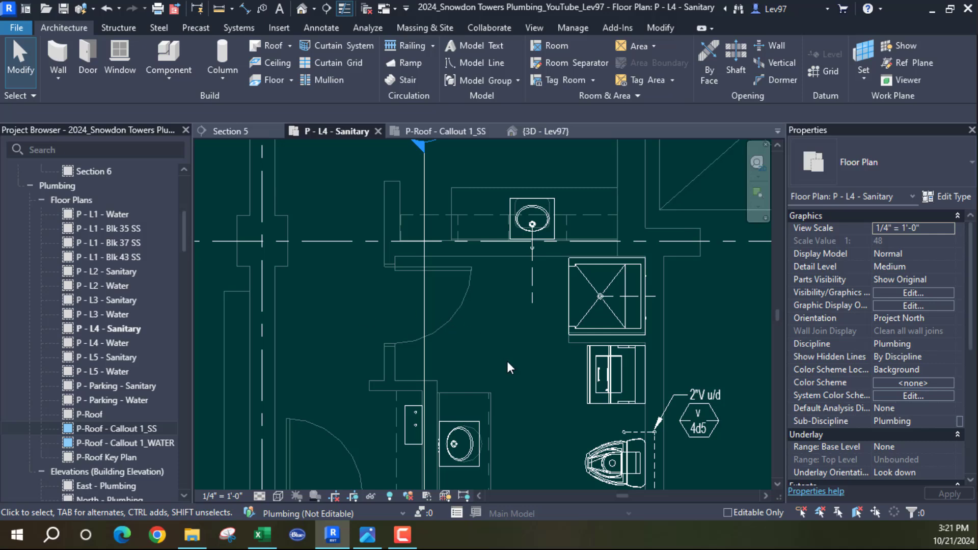
pyautogui.scroll(-5, 859, 384)
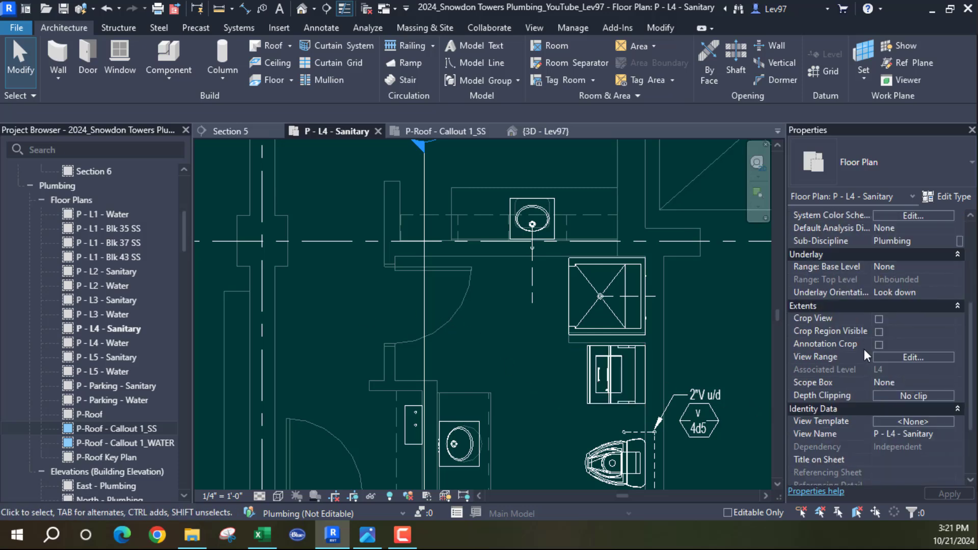
pyautogui.click(919, 356)
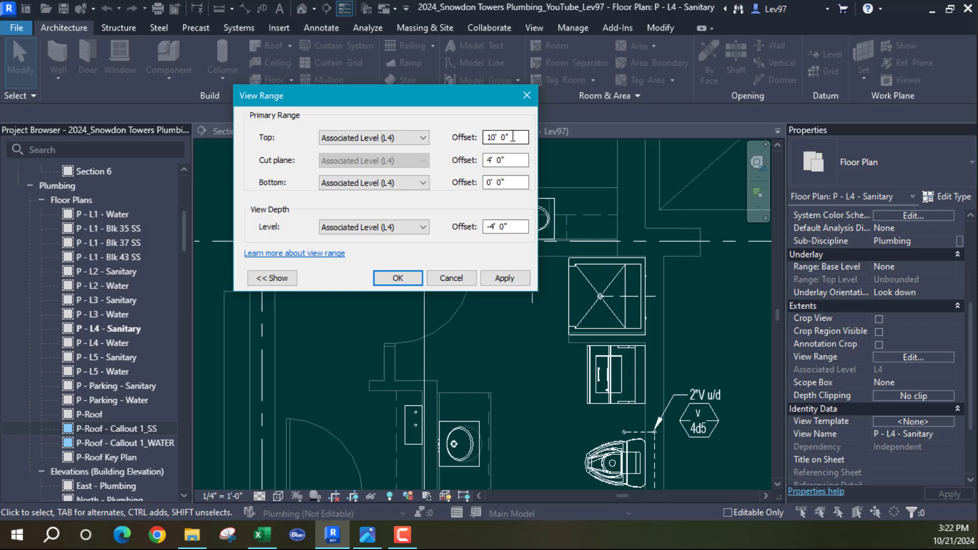
pyautogui.click(451, 278)
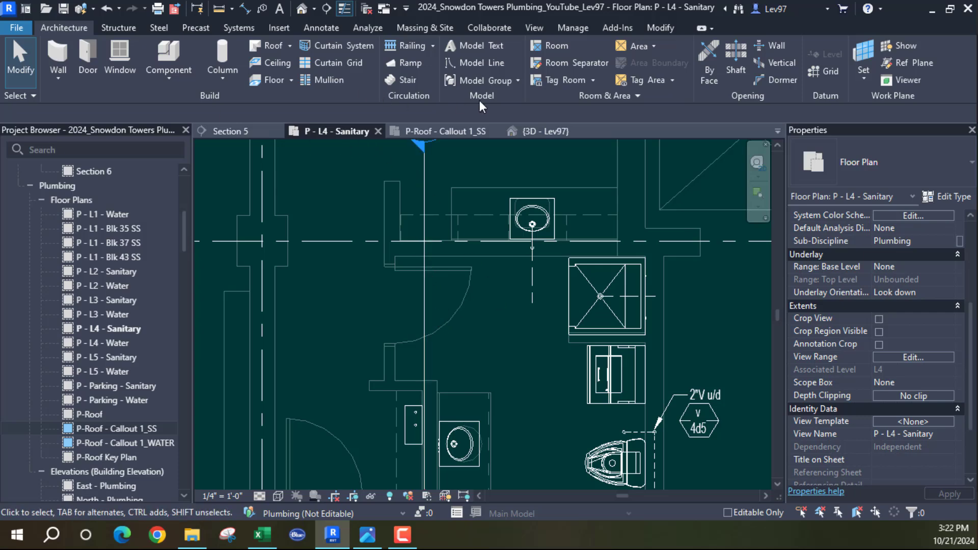
# - Check the height from the L4 floor up to the drop in Section 5 with a trial detail line, without keeping it
pyautogui.click(242, 130)
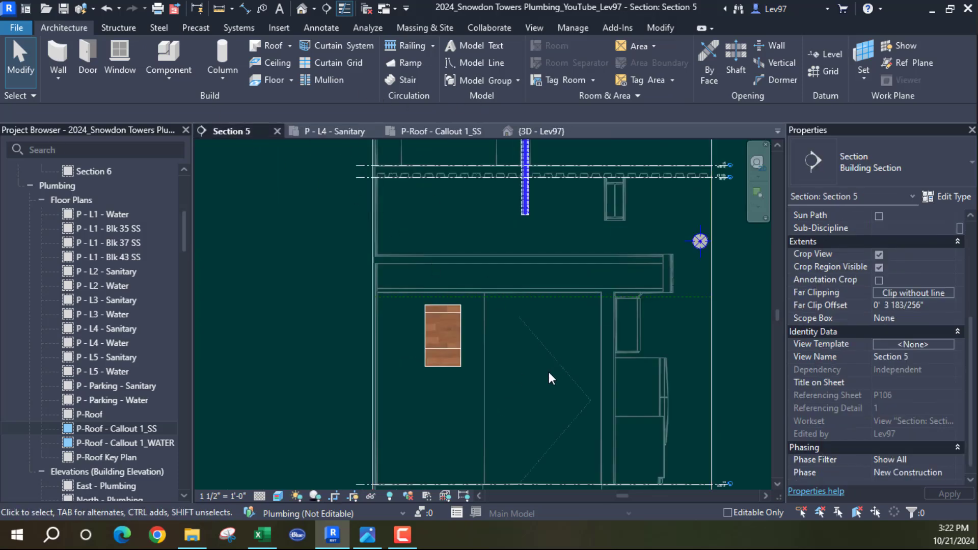
pyautogui.moveTo(542, 375); pyautogui.dragTo(567, 293, button='middle')
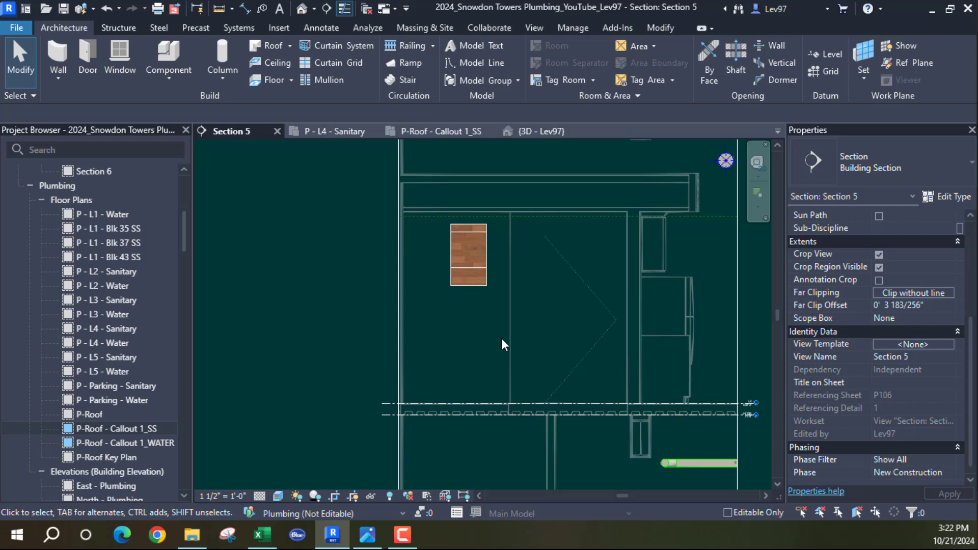
pyautogui.press('f')
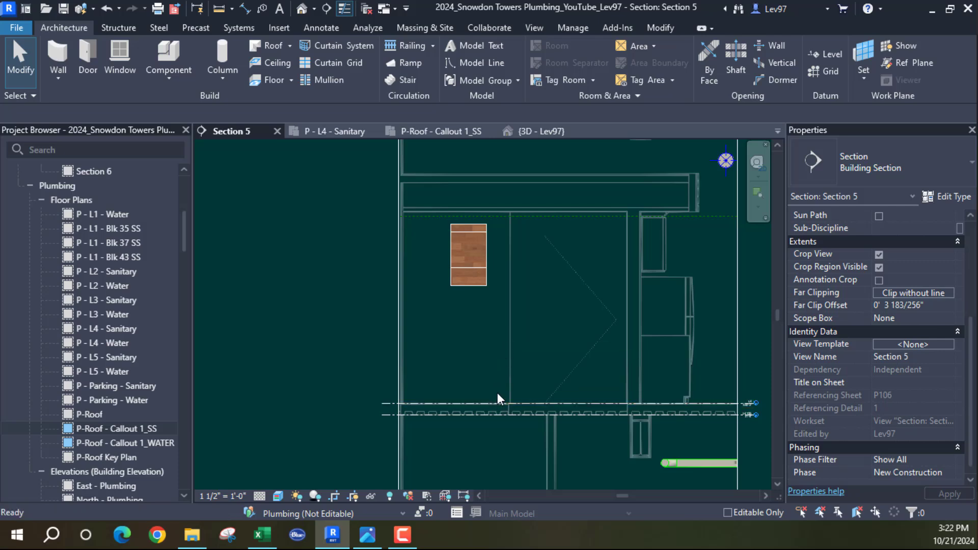
pyautogui.press('d')
pyautogui.press('l')
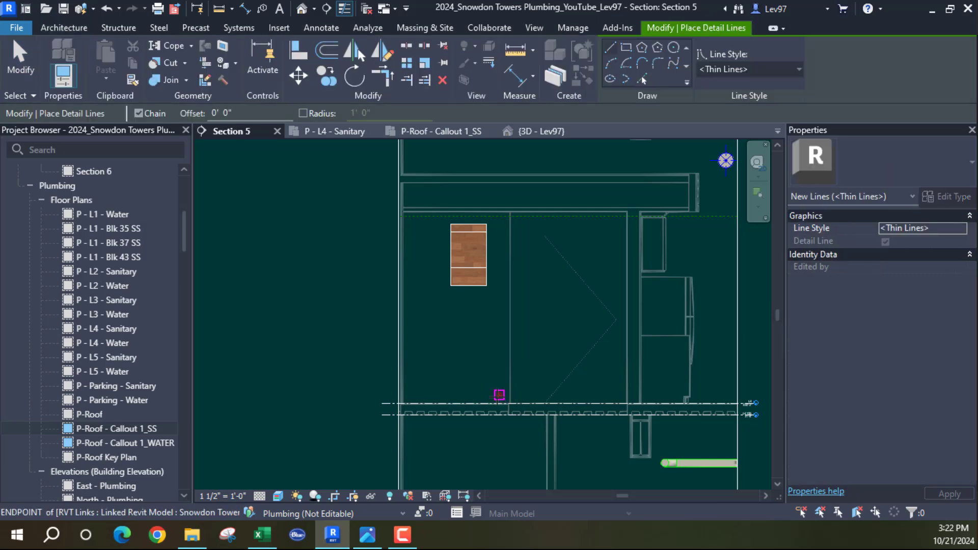
pyautogui.click(500, 403)
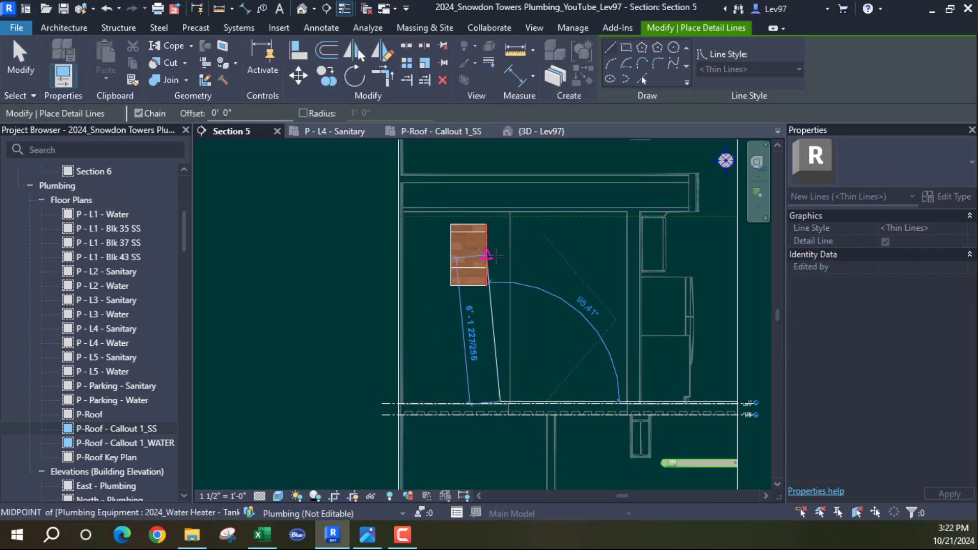
pyautogui.moveTo(500, 250); pyautogui.dragTo(509, 400, button='middle')
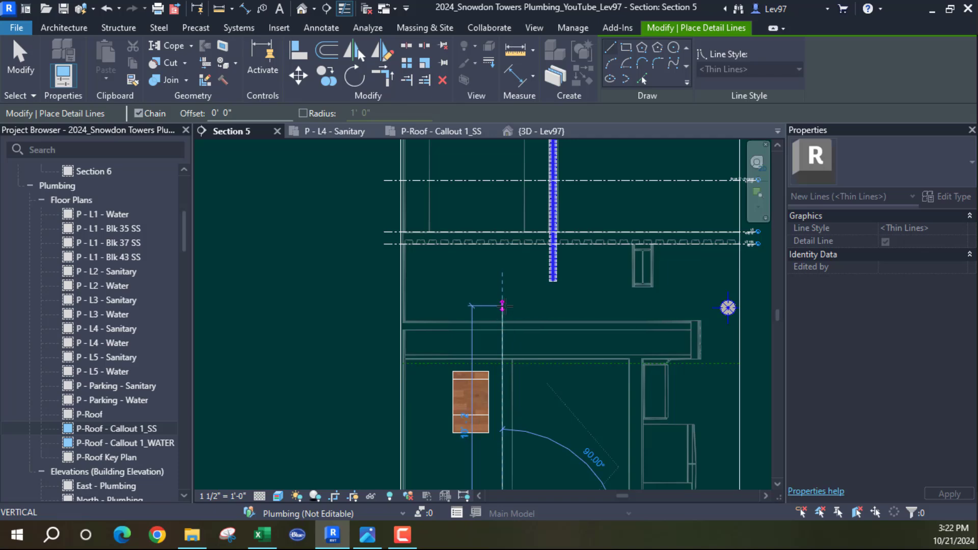
pyautogui.press('Escape')
pyautogui.press('Escape')
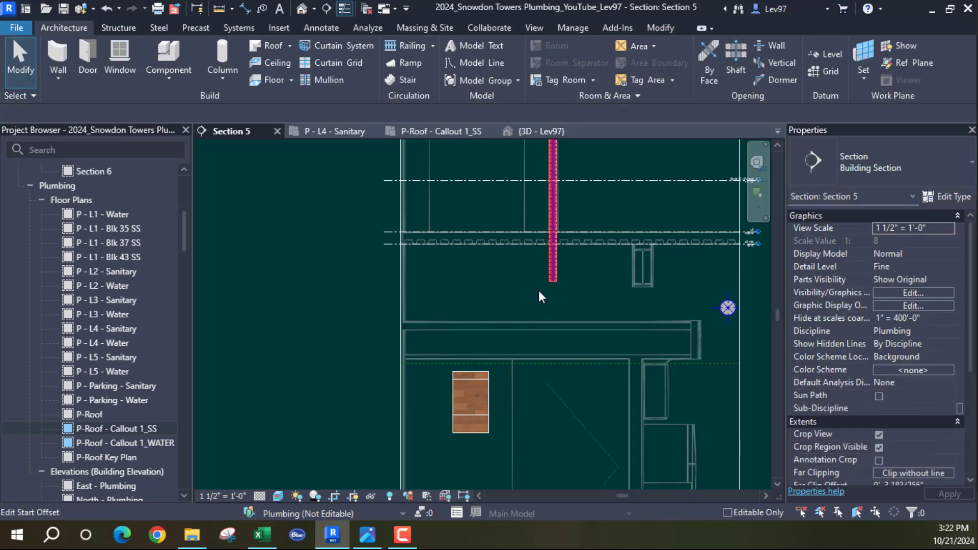
# - Extend the 3" sanitary drop straight down about 2' 6" from its open lower end with Draw Pipe
pyautogui.click(553, 281)
pyautogui.rightClick(552, 283)
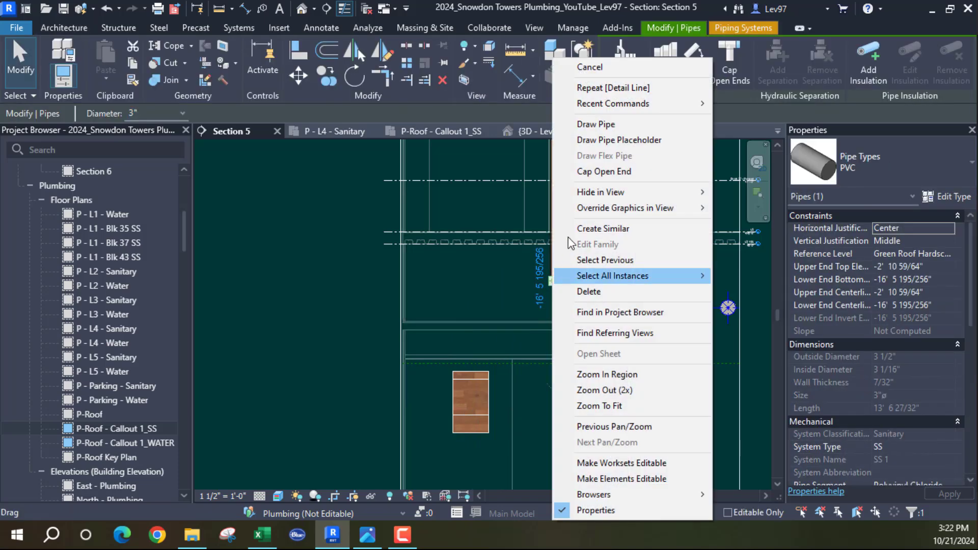
pyautogui.click(596, 124)
pyautogui.click(552, 340)
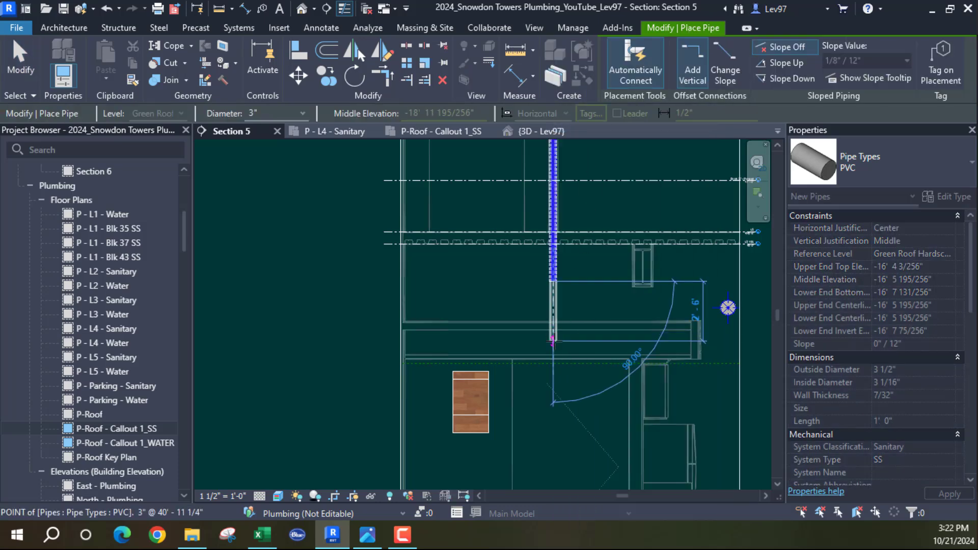
pyautogui.press('Escape')
pyautogui.press('Escape')
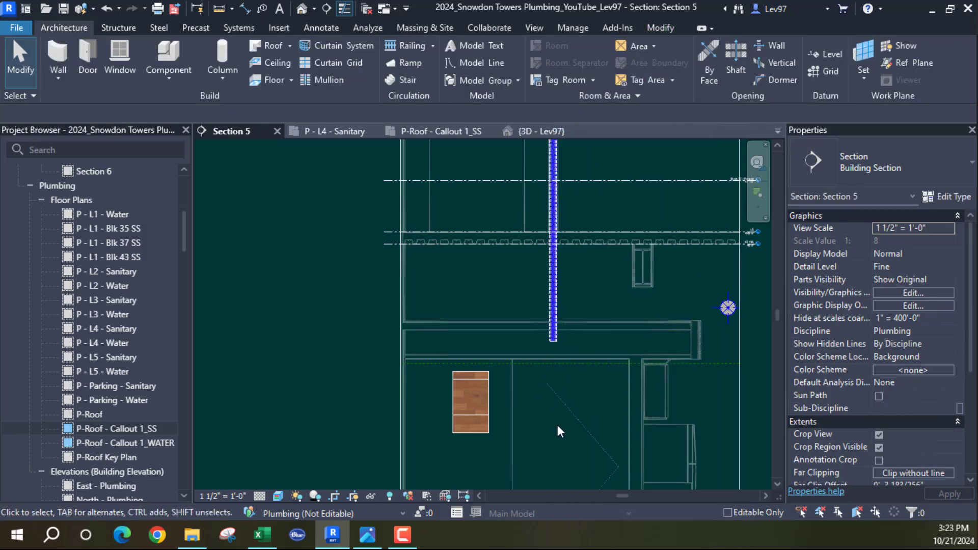
# - Set the extended vertical pipe's reference level to L4
pyautogui.click(553, 337)
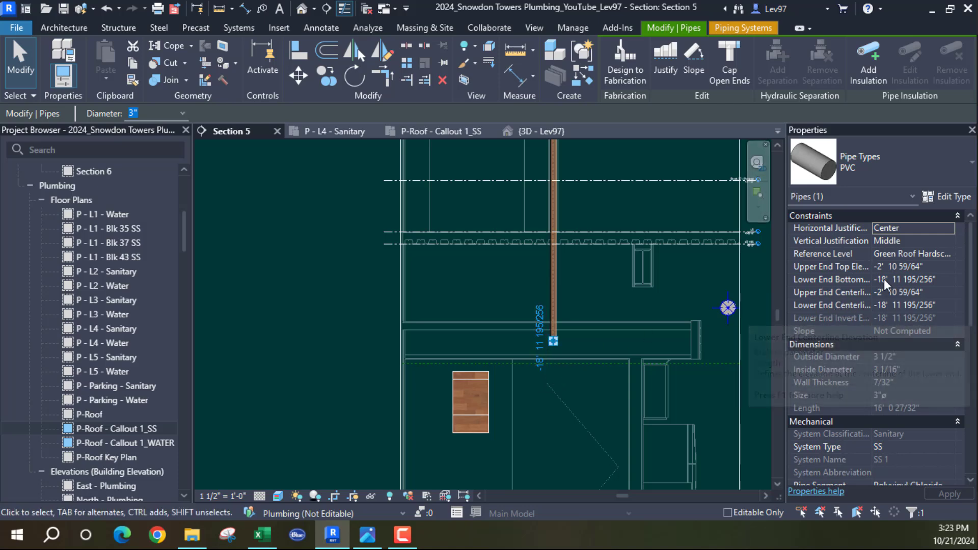
pyautogui.click(926, 253)
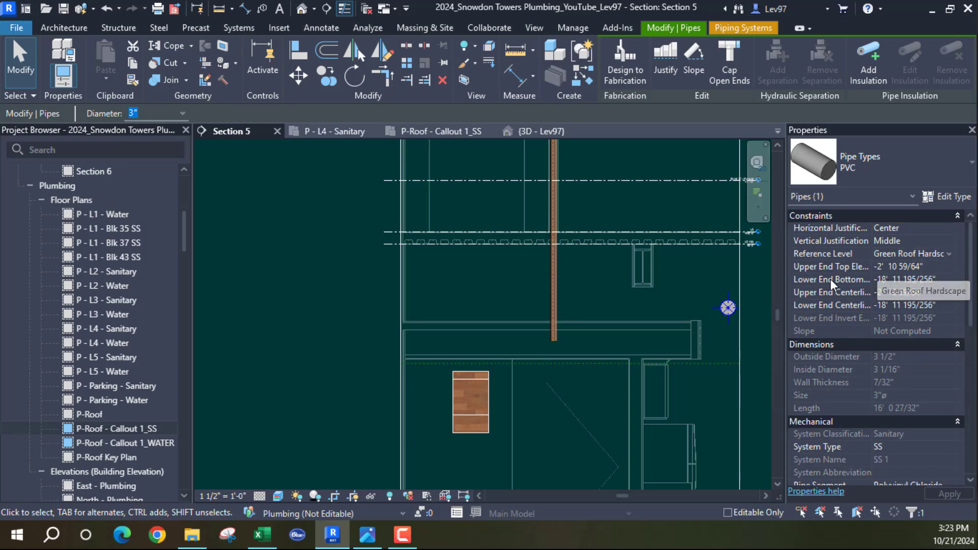
pyautogui.click(949, 253)
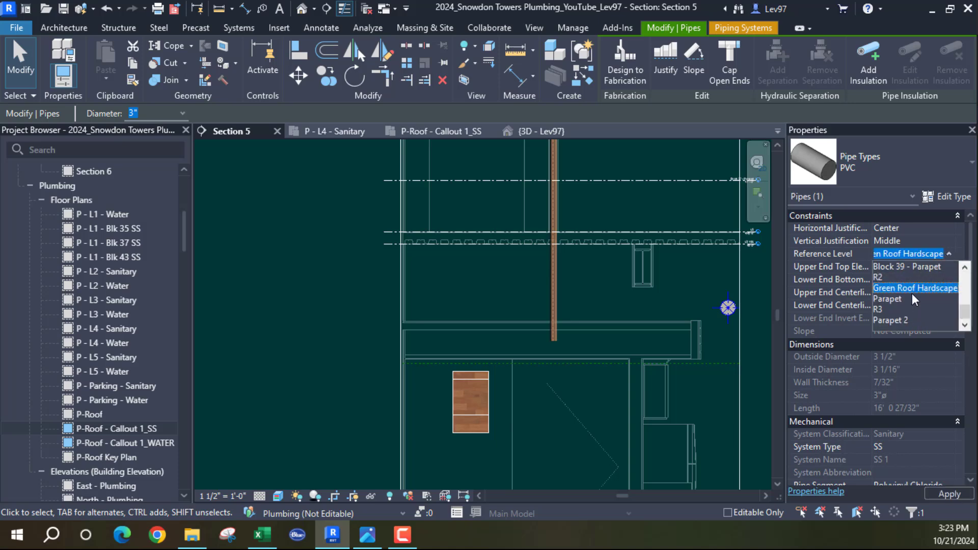
pyautogui.scroll(2, 911, 294)
pyautogui.scroll(2, 912, 294)
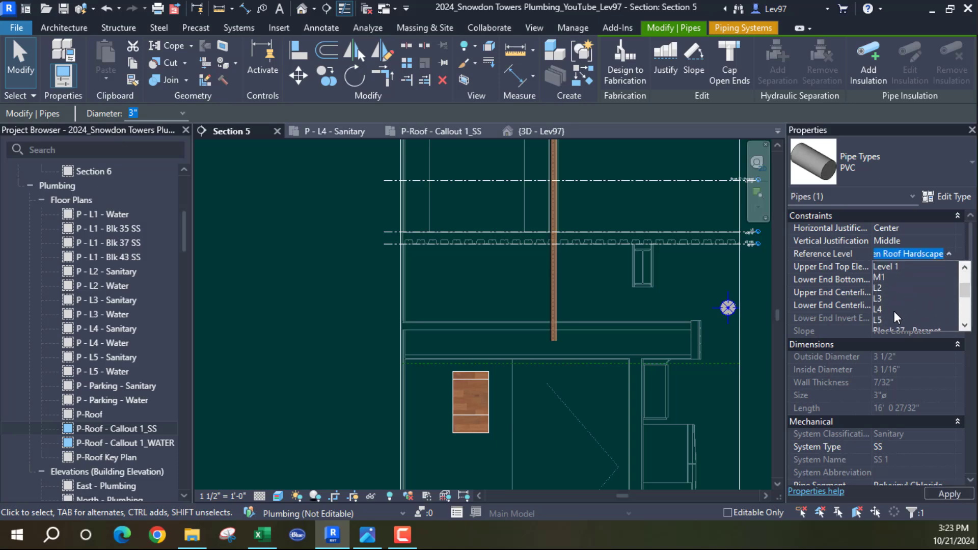
pyautogui.click(879, 307)
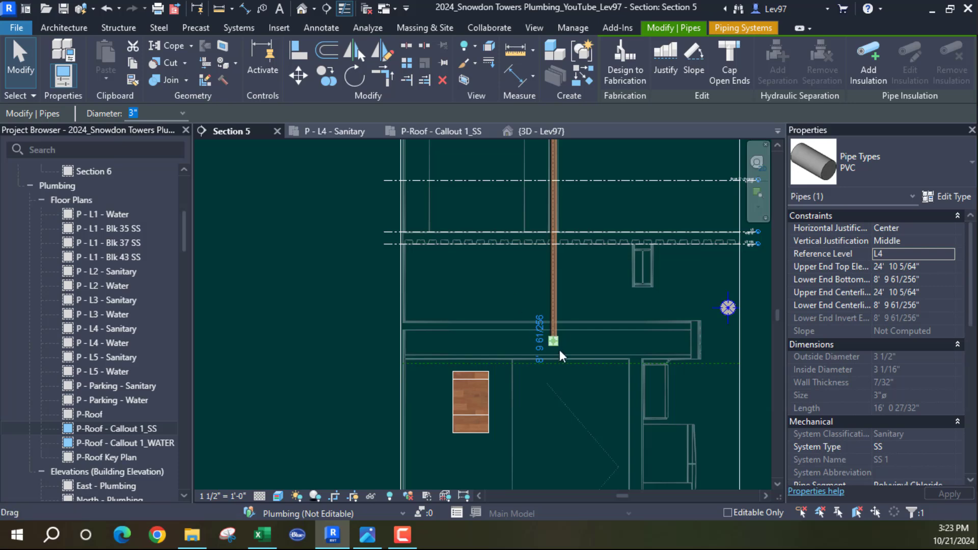
pyautogui.click(552, 384)
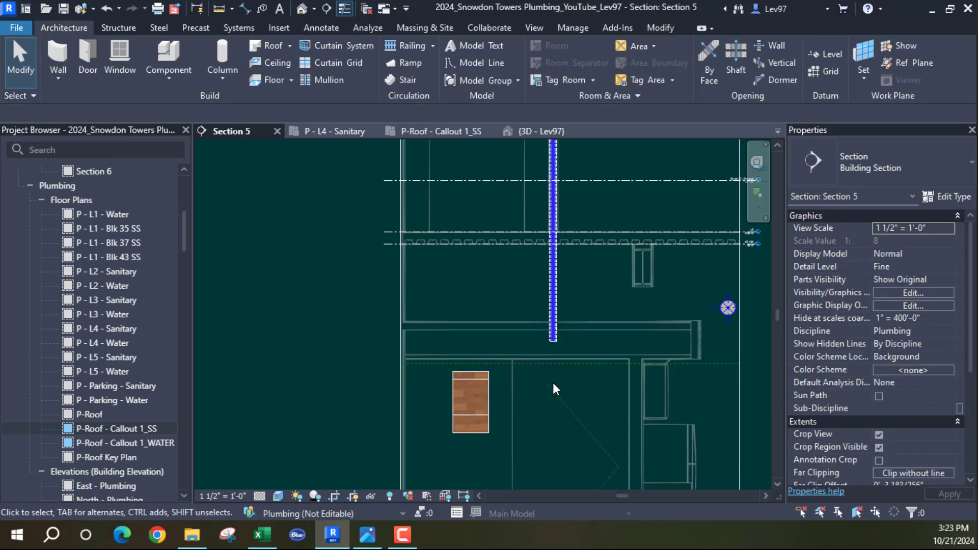
# - Draw a vertical detail line about 8' 8" up from the L4 floor and a horizontal one about 2' 7" long beneath the pipe
pyautogui.moveTo(554, 385); pyautogui.dragTo(631, 271, button='middle')
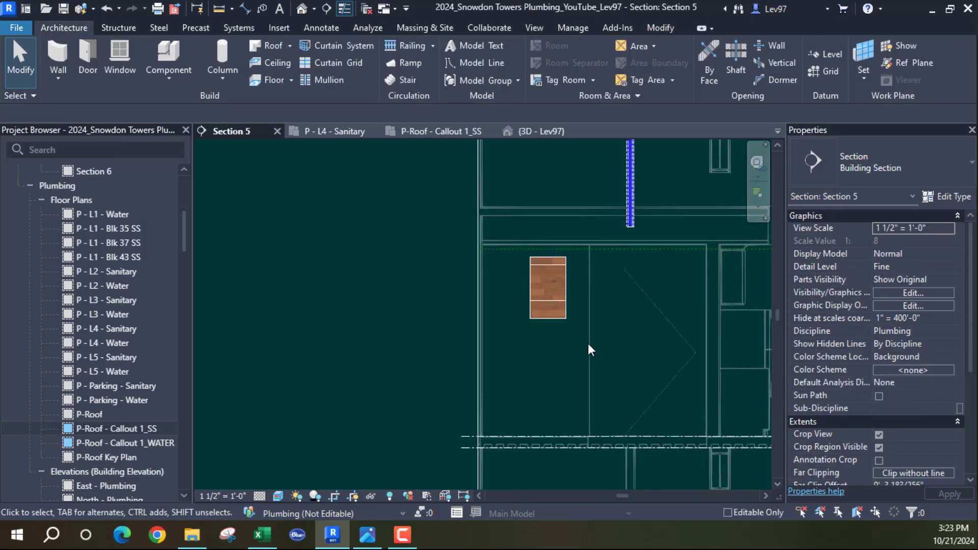
pyautogui.press('d')
pyautogui.press('l')
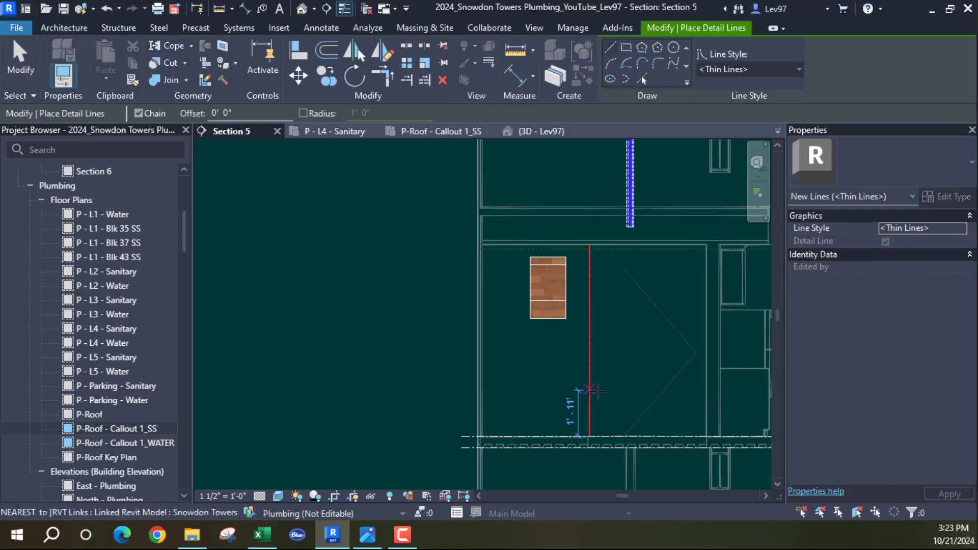
pyautogui.click(599, 436)
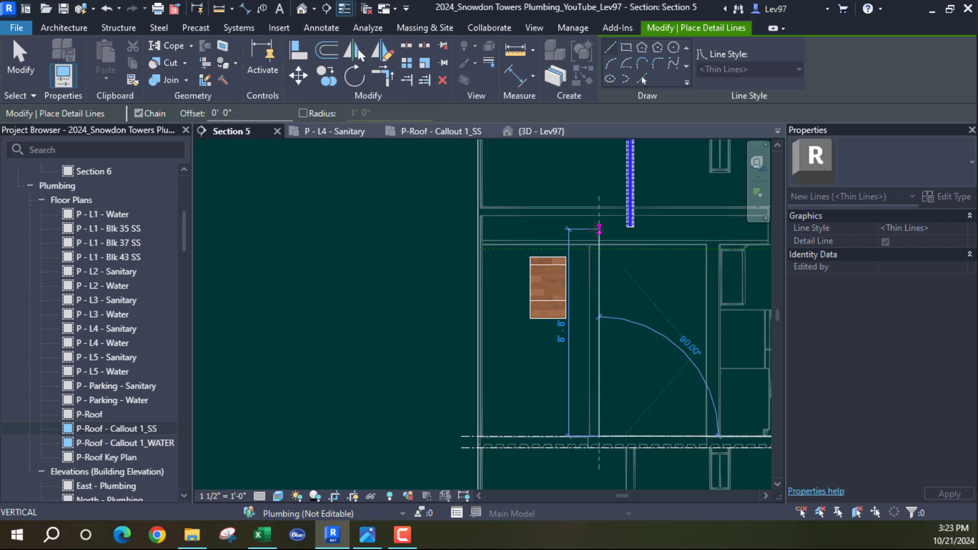
pyautogui.click(599, 229)
pyautogui.click(661, 229)
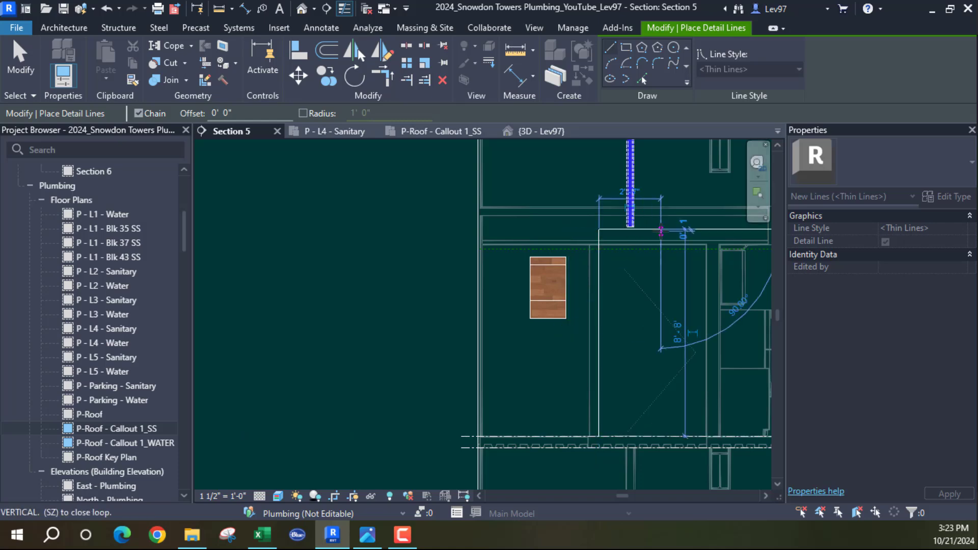
pyautogui.press('Escape')
pyautogui.press('Escape')
# - Nudge the horizontal detail line up to meet the drop's lower end
pyautogui.scroll(5, 632, 239)
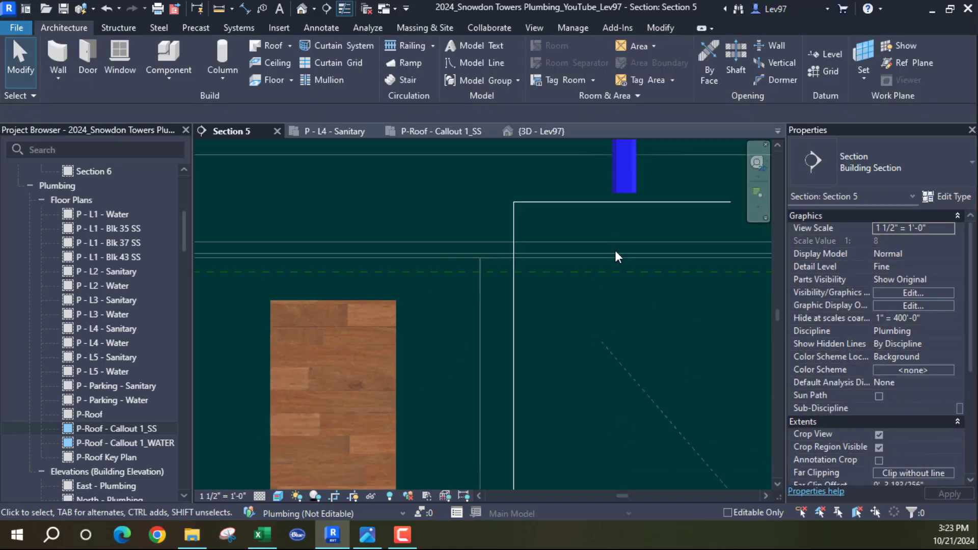
pyautogui.moveTo(616, 254); pyautogui.dragTo(627, 288, button='middle')
pyautogui.click(637, 300)
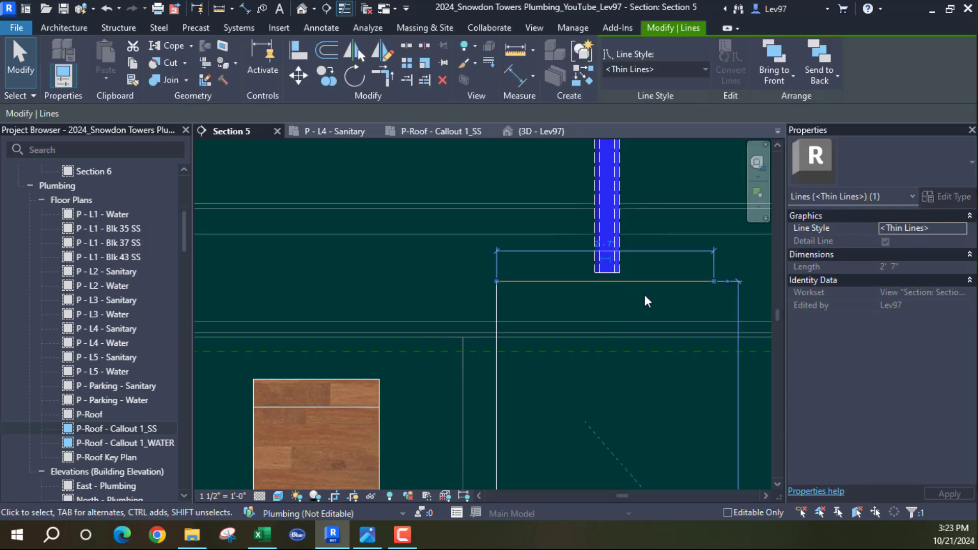
pyautogui.press('Up')
pyautogui.press('Up')
pyautogui.press('Up')
pyautogui.press('Up')
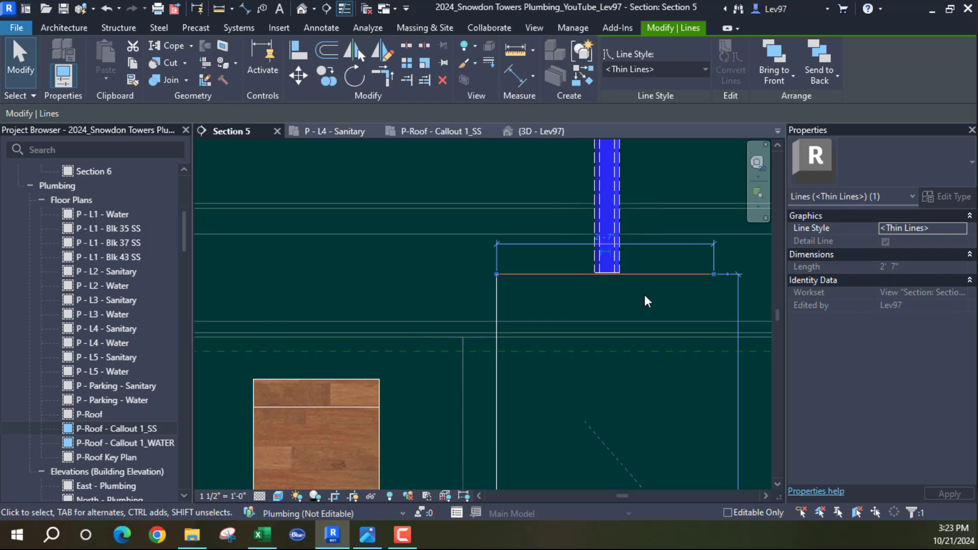
# - Check the length of the vertical detail line between the L4 floor and the drop's lower end
pyautogui.scroll(-1, 563, 352)
pyautogui.press('Escape')
pyautogui.moveTo(561, 382); pyautogui.dragTo(573, 279, button='middle')
pyautogui.click(564, 280)
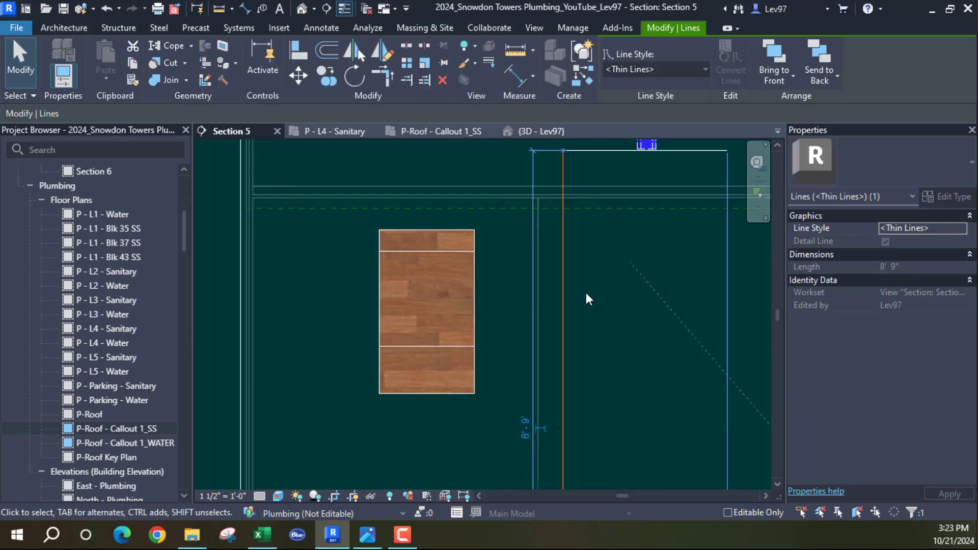
pyautogui.click(579, 334)
# - Review the vertical pipe's lower end elevations from L4, widening the properties display to show the full parameter names
pyautogui.moveTo(596, 339); pyautogui.dragTo(498, 449, button='middle')
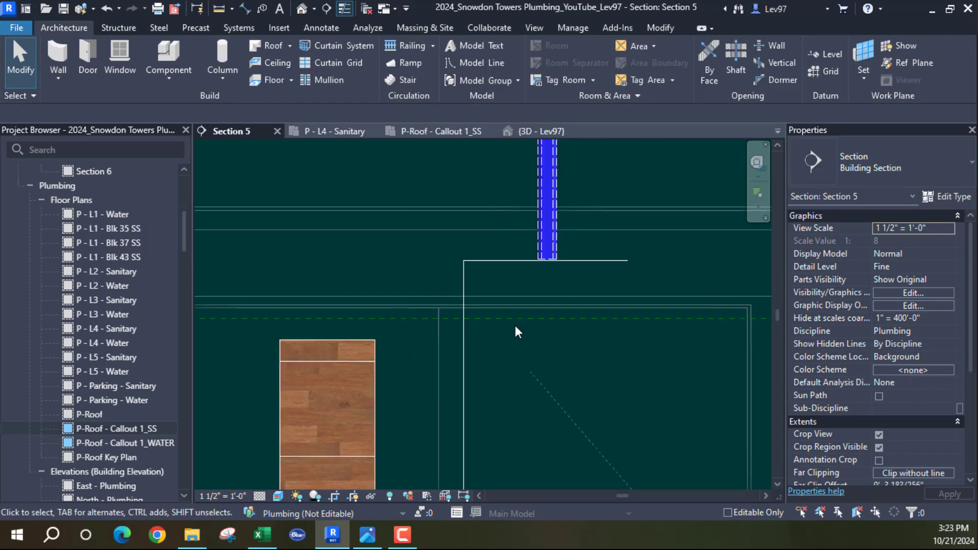
pyautogui.click(554, 245)
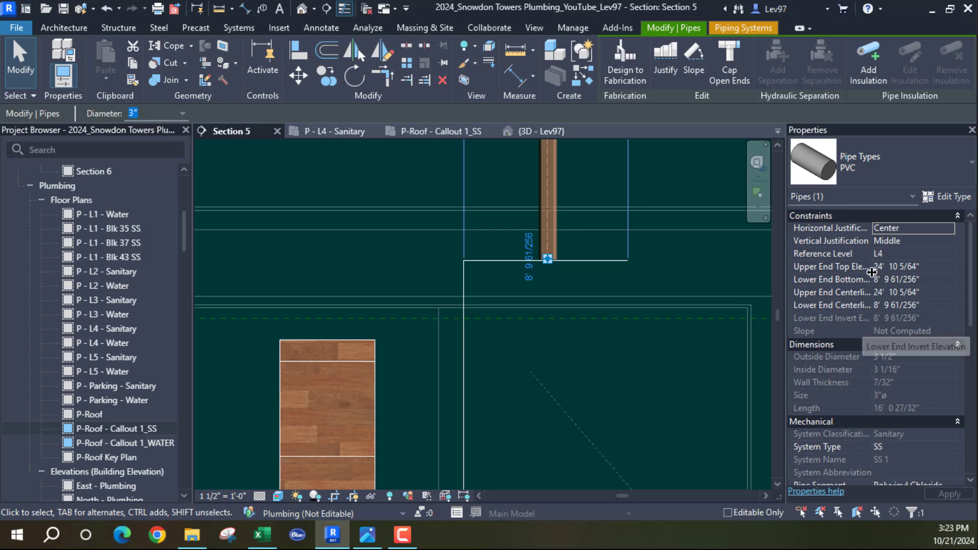
pyautogui.moveTo(784, 282); pyautogui.dragTo(667, 285)
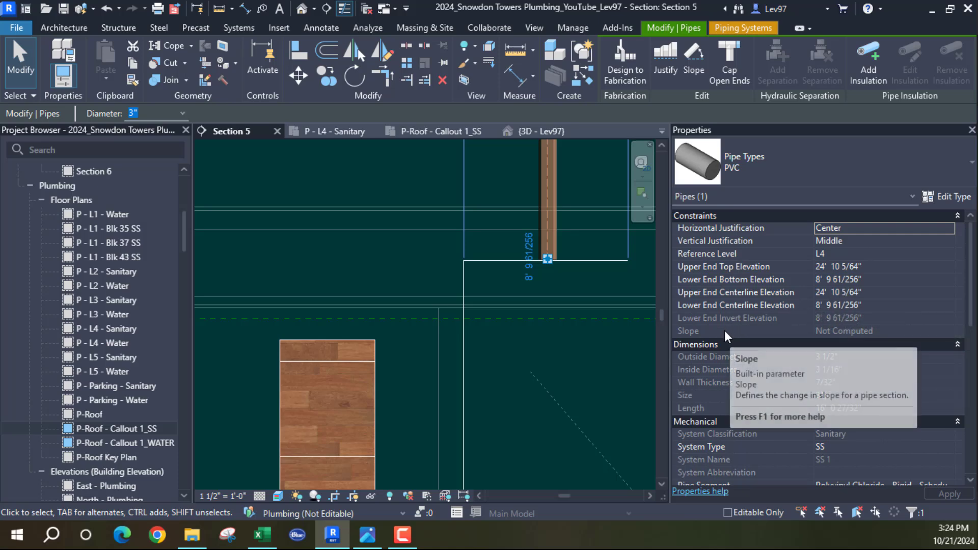
pyautogui.click(540, 338)
# - Delete the chain of two detail lines used to measure the drop in Section 5
pyautogui.scroll(-3, 520, 356)
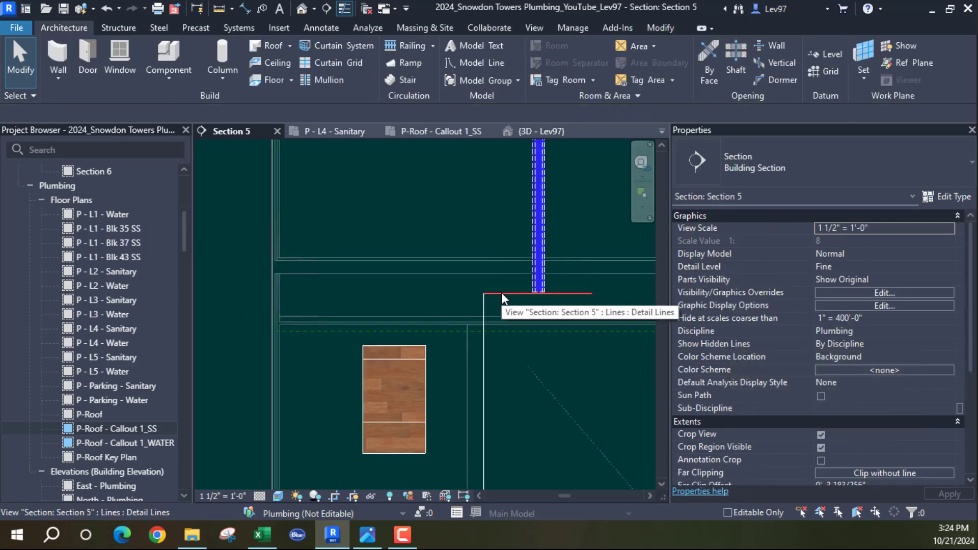
pyautogui.press('Tab')
pyautogui.click(502, 293)
pyautogui.click(469, 309)
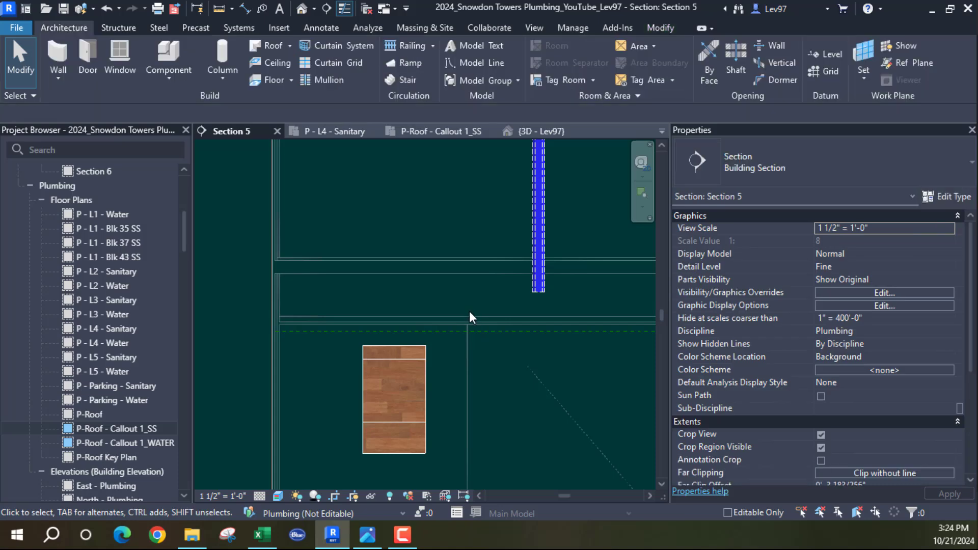
# - Examine the 3" SS drop's location in the P - L4 - Sanitary plan relative to the door swing, walls and surrounding fixtures
pyautogui.scroll(-3, 469, 316)
pyautogui.moveTo(488, 366); pyautogui.dragTo(569, 367, button='middle')
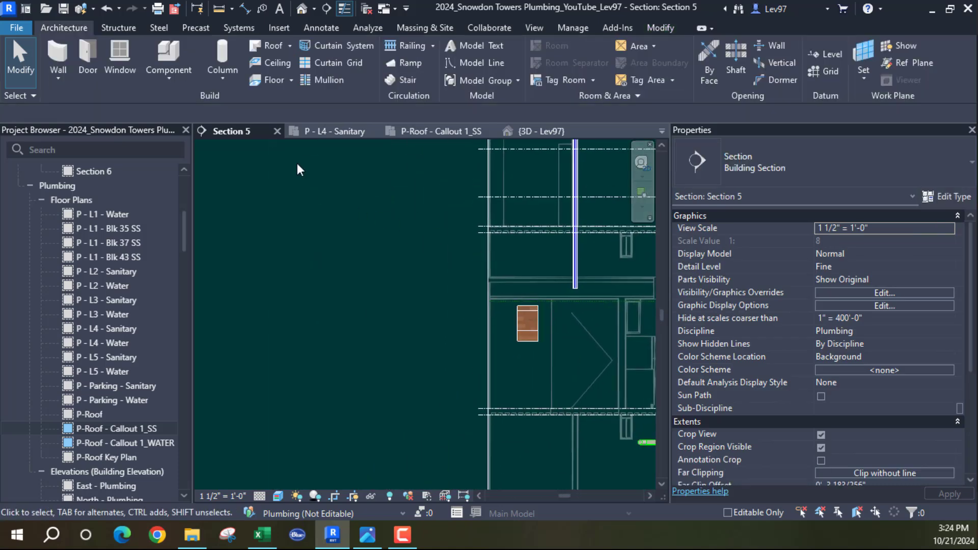
pyautogui.click(337, 133)
pyautogui.scroll(4, 400, 356)
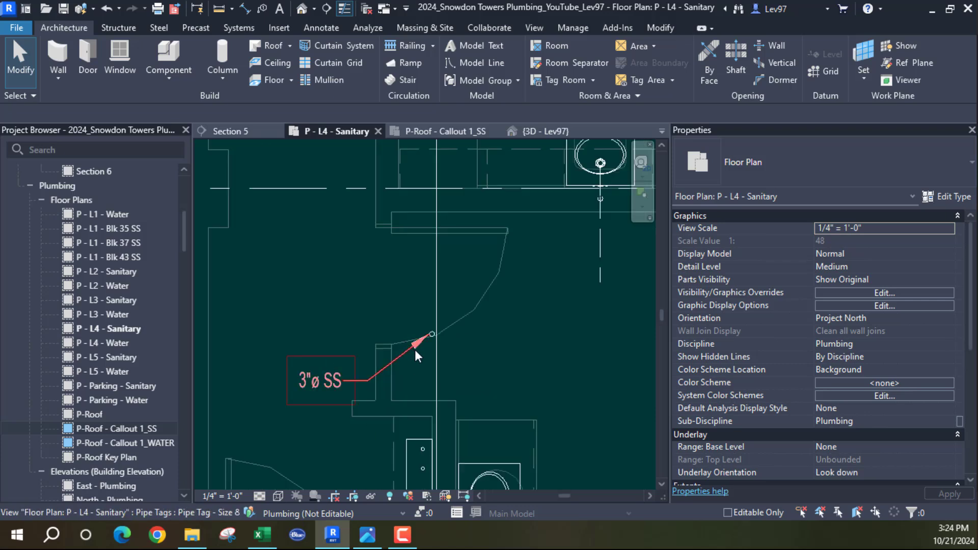
pyautogui.scroll(-1, 438, 352)
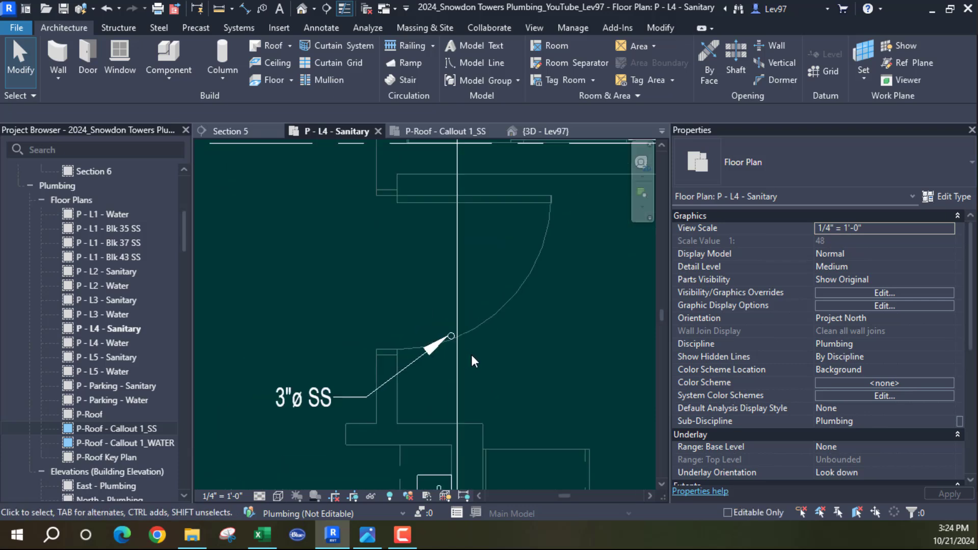
pyautogui.scroll(-2, 472, 355)
pyautogui.moveTo(475, 350); pyautogui.dragTo(463, 280, button='middle')
pyautogui.scroll(-2, 464, 284)
pyautogui.scroll(1, 448, 265)
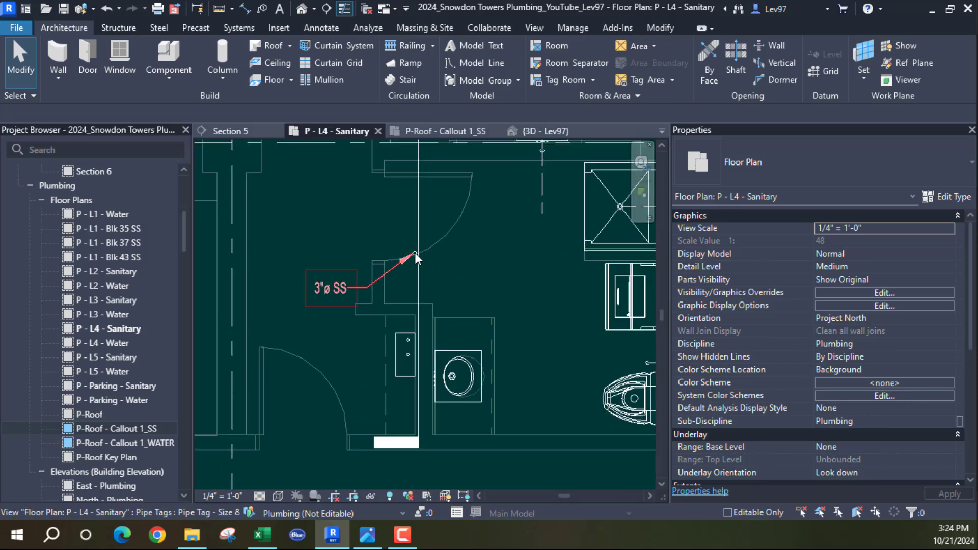
pyautogui.moveTo(518, 328); pyautogui.dragTo(451, 266, button='middle')
pyautogui.scroll(-1, 416, 318)
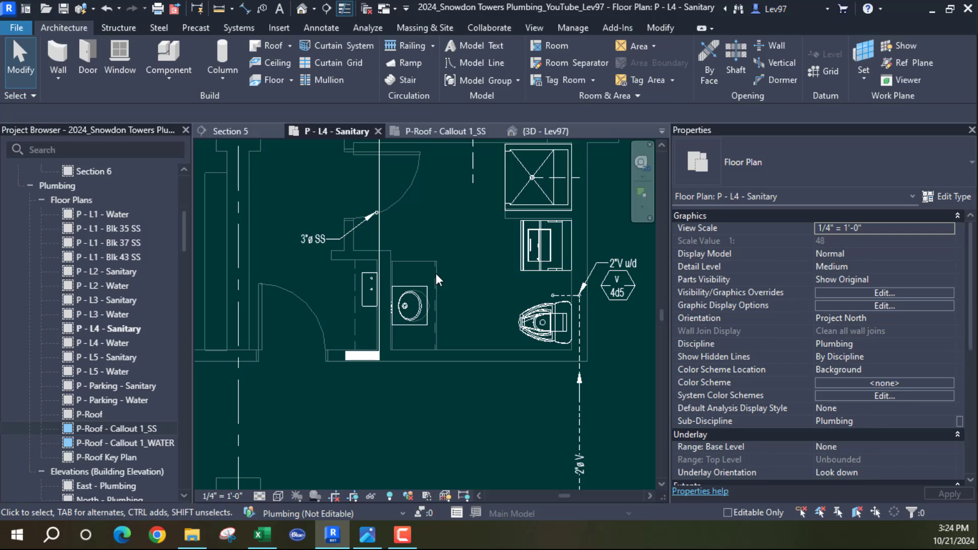
pyautogui.moveTo(465, 237); pyautogui.dragTo(433, 331, button='middle')
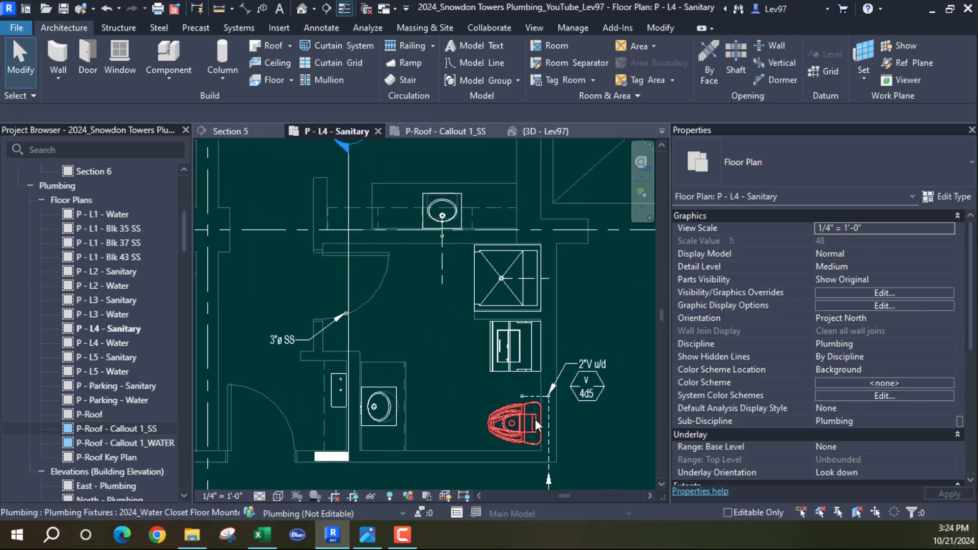
# - Examine the L4 restroom layout between the lavatories, shower and water closet for routing the 3" SS drop
pyautogui.moveTo(432, 375); pyautogui.dragTo(519, 296, button='middle')
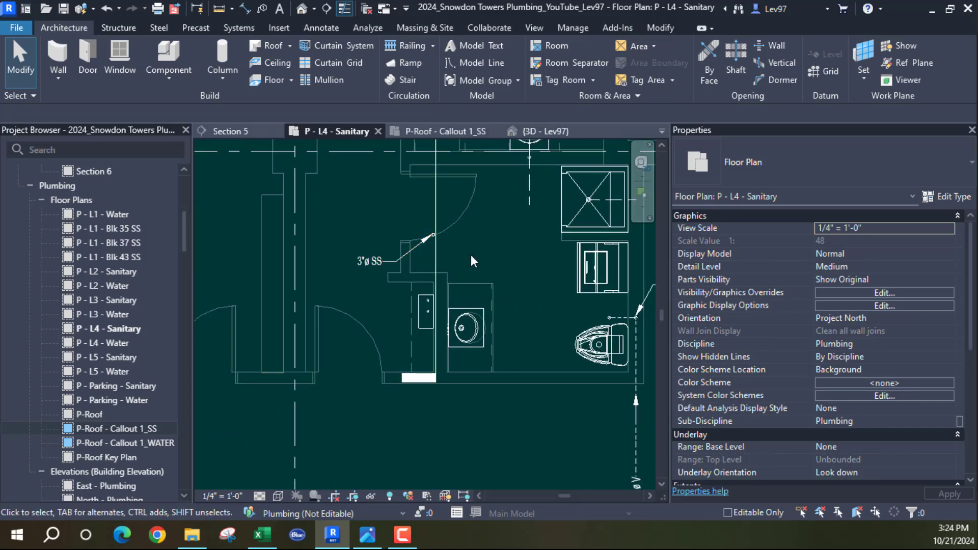
pyautogui.moveTo(471, 254); pyautogui.dragTo(422, 283, button='middle')
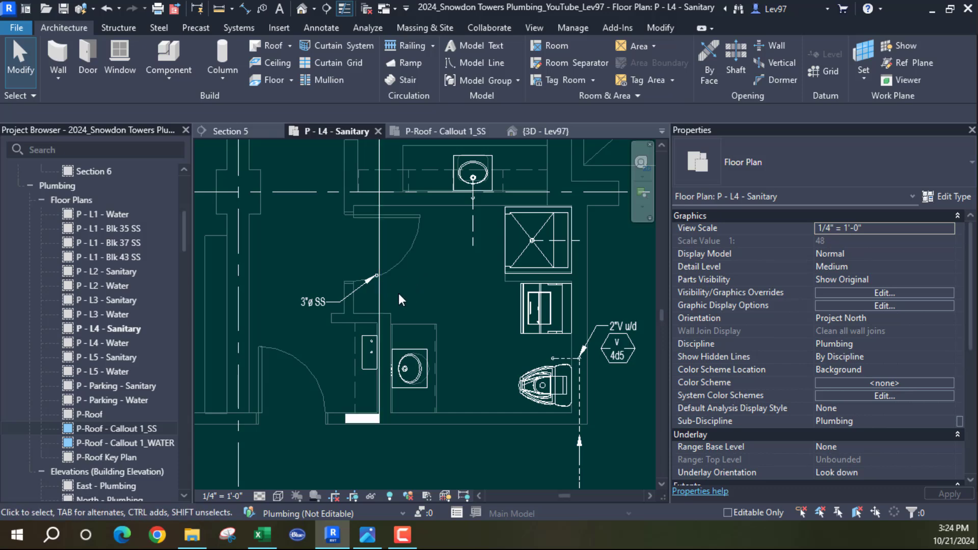
pyautogui.moveTo(450, 270); pyautogui.dragTo(405, 333, button='middle')
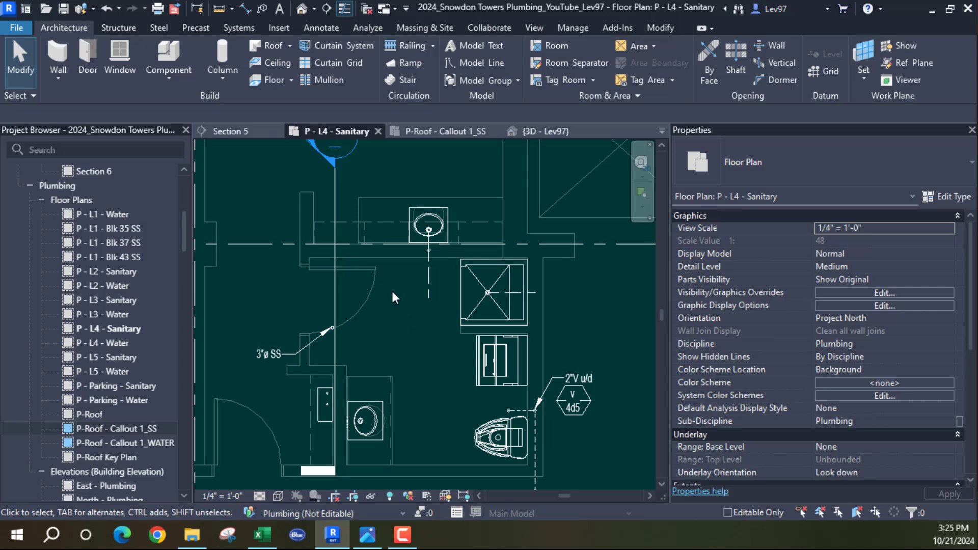
pyautogui.moveTo(391, 288); pyautogui.dragTo(398, 312, button='middle')
pyautogui.scroll(2, 415, 309)
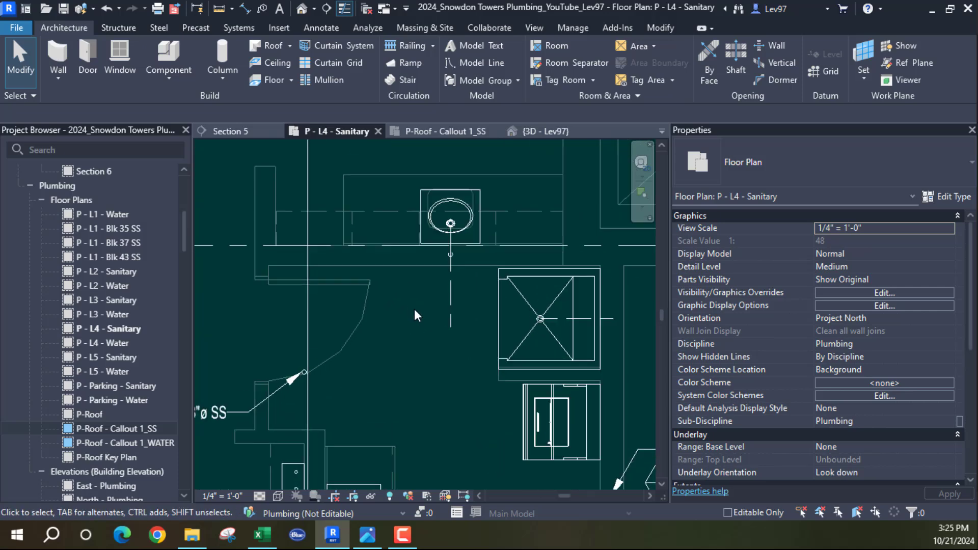
pyautogui.scroll(-1, 414, 309)
pyautogui.scroll(-1, 409, 313)
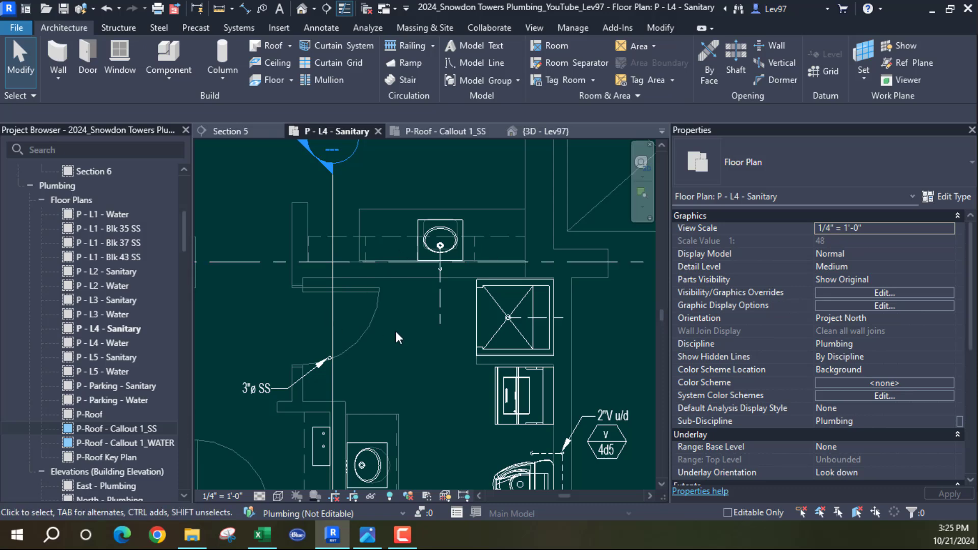
pyautogui.moveTo(403, 359); pyautogui.dragTo(386, 324, button='middle')
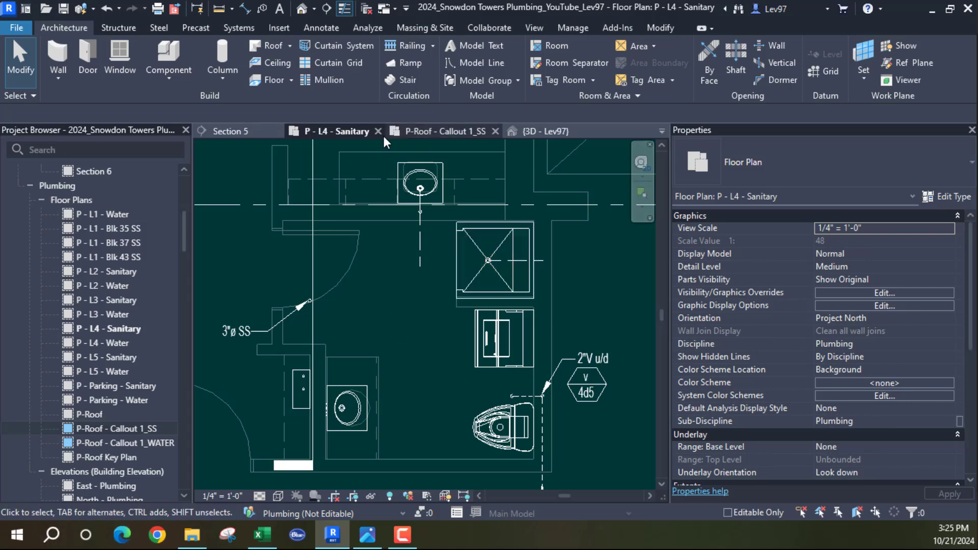
pyautogui.scroll(-1, 389, 302)
pyautogui.moveTo(389, 303); pyautogui.dragTo(397, 335, button='middle')
pyautogui.scroll(1, 393, 318)
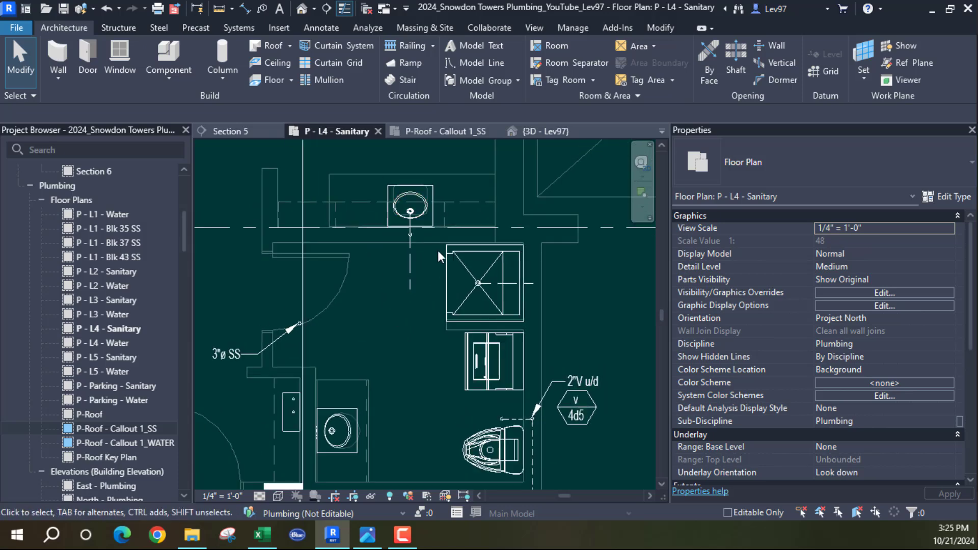
pyautogui.moveTo(368, 270); pyautogui.dragTo(399, 301, button='middle')
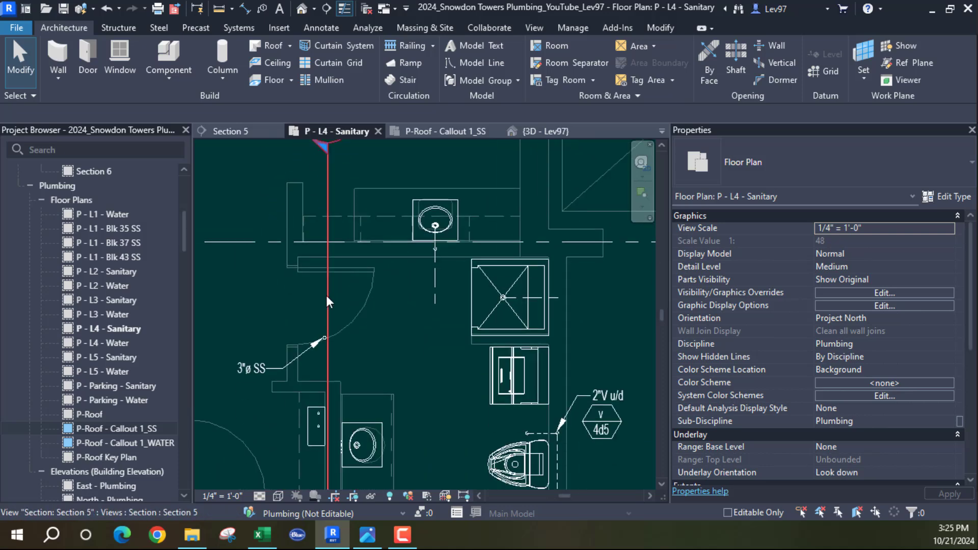
# - Move the Section 5 line from the 3" SS drop to beside the upper lavatory, in front of the shower
pyautogui.moveTo(327, 298); pyautogui.dragTo(442, 331)
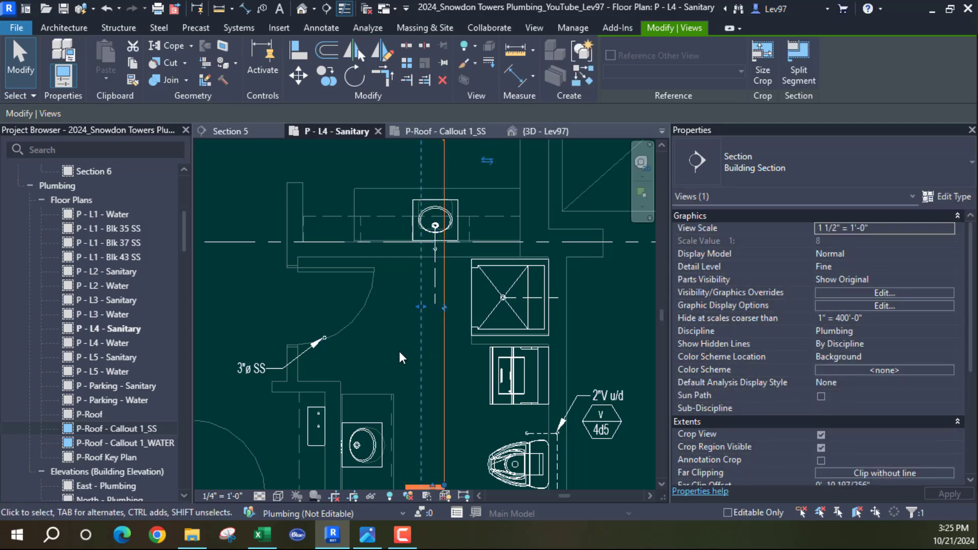
pyautogui.click(399, 350)
pyautogui.moveTo(410, 333); pyautogui.dragTo(417, 362, button='middle')
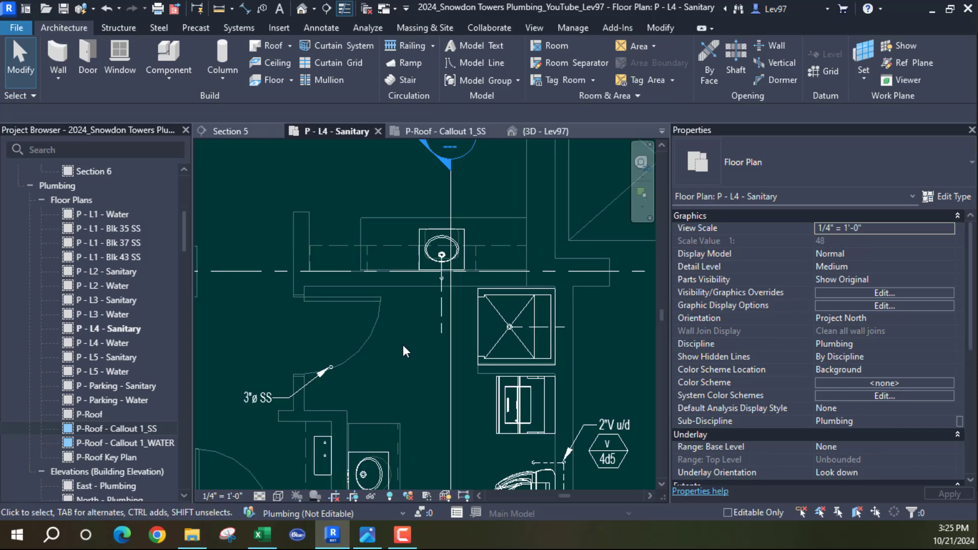
# - Isolate the L4 restroom's plumbing fixtures, piping and tags in a 3D section box and clear the selection
pyautogui.scroll(-3, 405, 293)
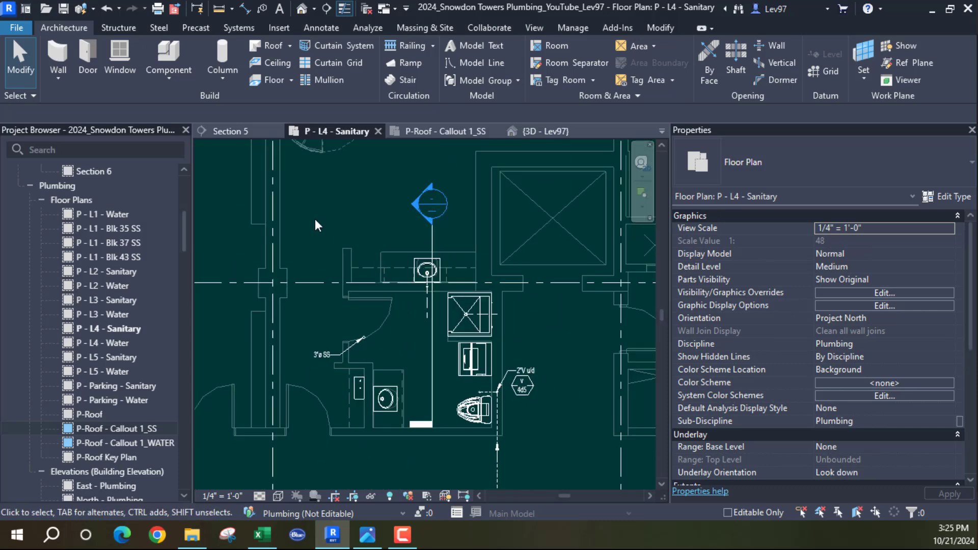
pyautogui.moveTo(535, 481); pyautogui.dragTo(564, 479)
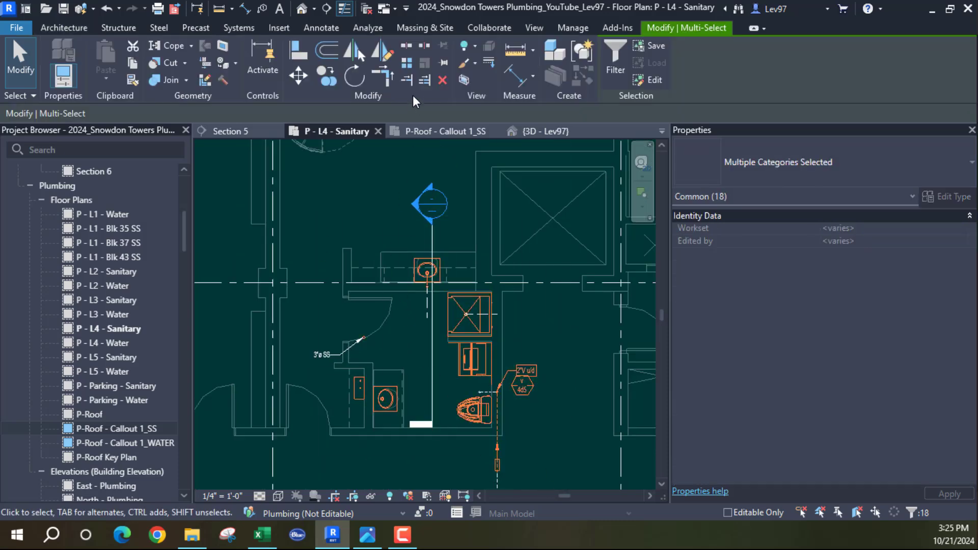
pyautogui.click(464, 80)
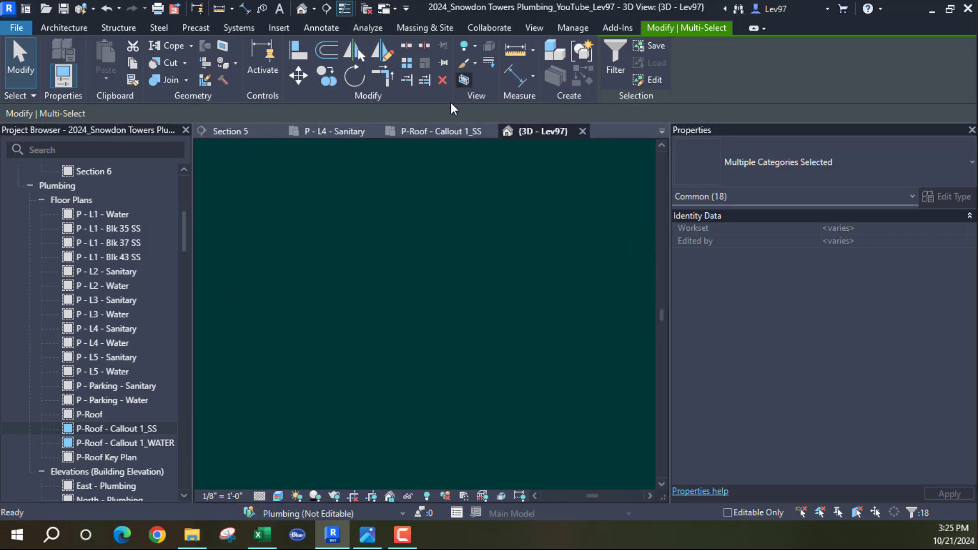
pyautogui.keyDown('shift'); pyautogui.moveTo(337, 262); pyautogui.dragTo(345, 224, button='middle'); pyautogui.keyUp('shift')
pyautogui.scroll(4, 387, 305)
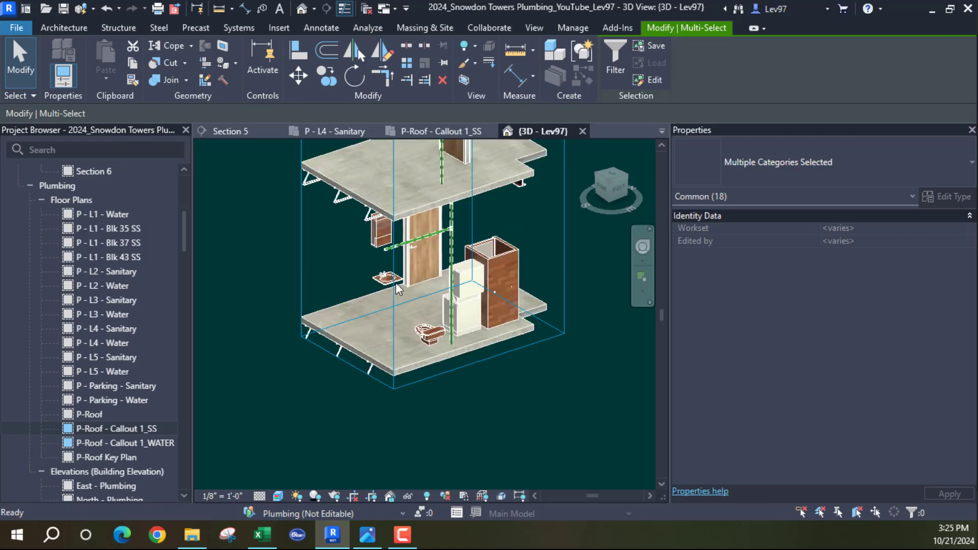
pyautogui.press('Escape')
# - Inspect the 3" PVC sanitary drop in 3D, relative to the door and water heater beneath it
pyautogui.keyDown('shift'); pyautogui.moveTo(391, 273); pyautogui.dragTo(398, 207, button='middle'); pyautogui.keyUp('shift')
pyautogui.click(395, 207)
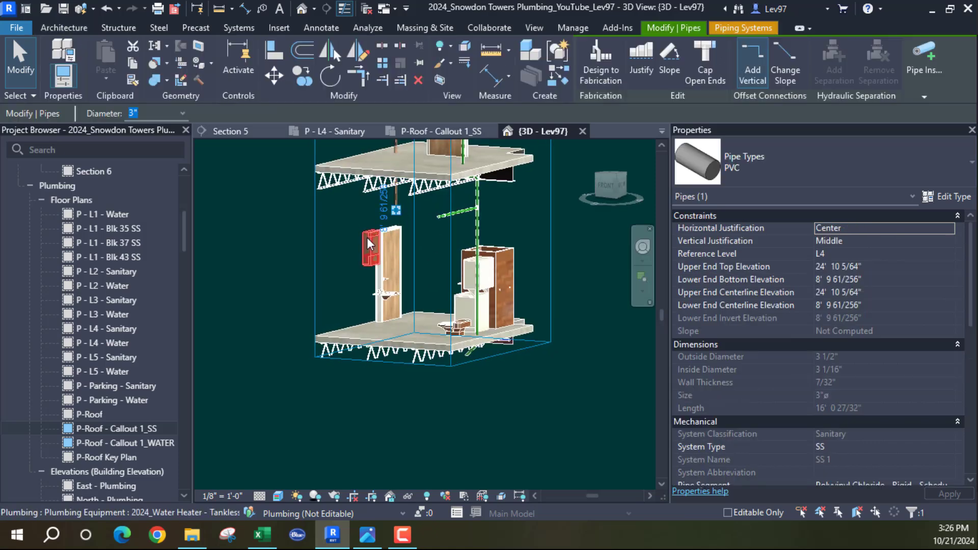
pyautogui.keyDown('shift'); pyautogui.moveTo(353, 259); pyautogui.dragTo(395, 296, button='middle'); pyautogui.keyUp('shift')
pyautogui.scroll(-3, 311, 299)
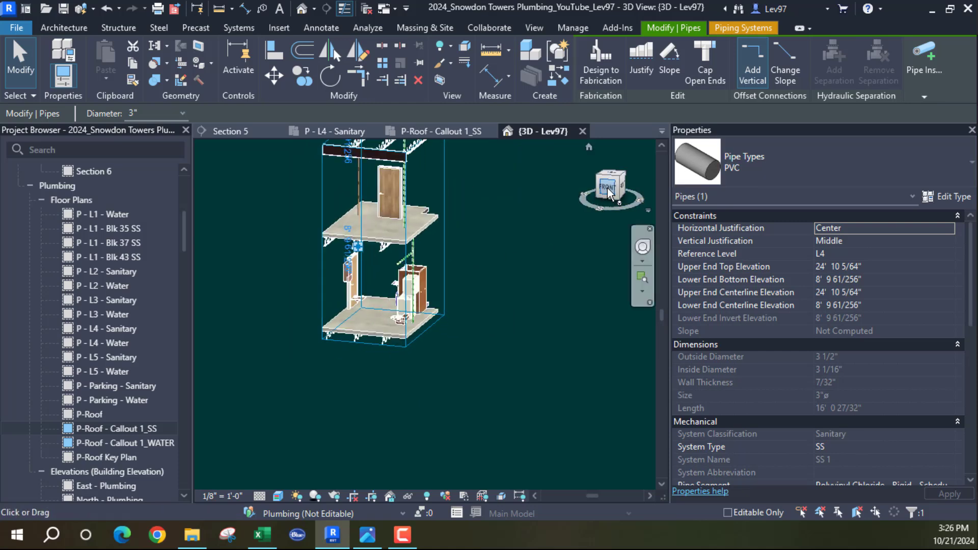
# - From the front, lower the section box's top to just beneath the upper floor and extend its base below L4
pyautogui.click(601, 204)
pyautogui.scroll(-4, 485, 292)
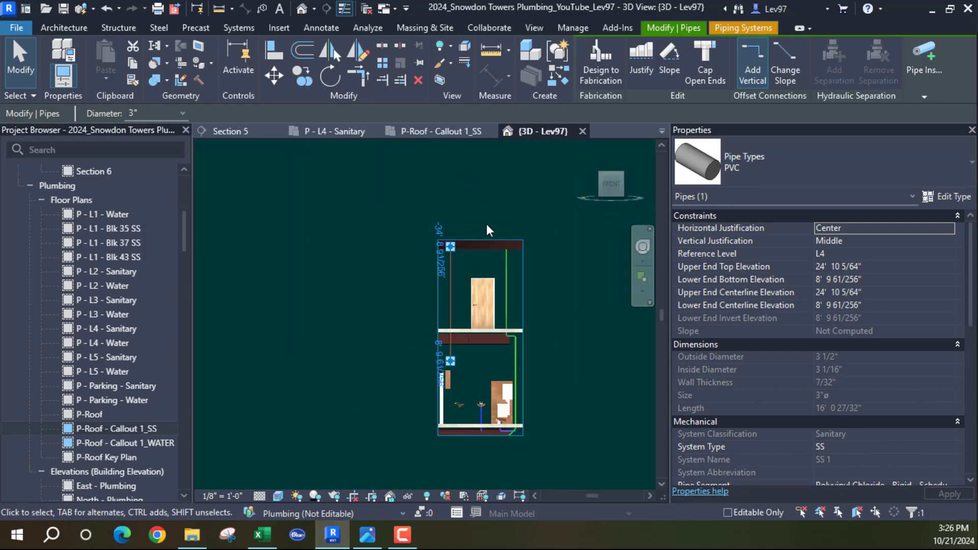
pyautogui.click(490, 239)
pyautogui.moveTo(480, 245); pyautogui.dragTo(478, 349)
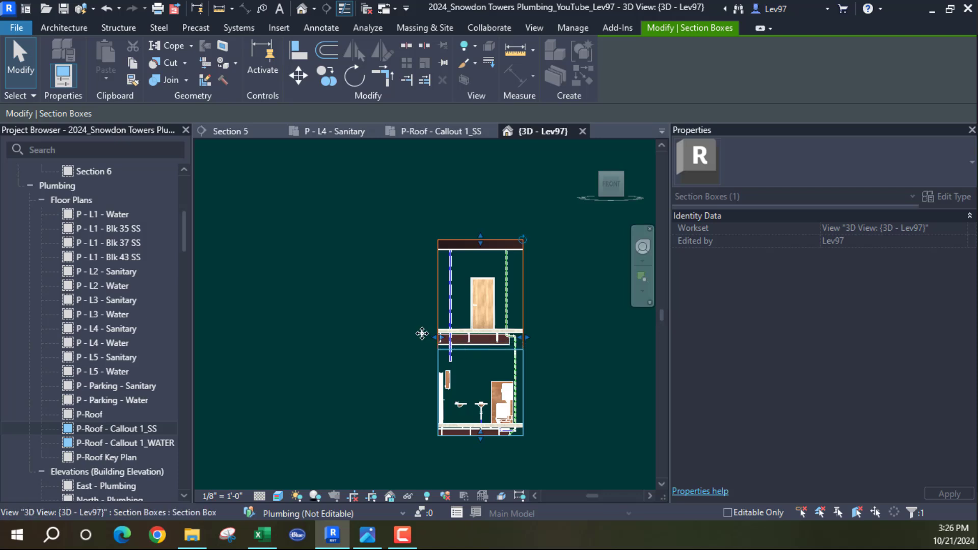
pyautogui.moveTo(404, 322); pyautogui.dragTo(363, 151, button='middle')
pyautogui.moveTo(440, 266); pyautogui.dragTo(440, 328)
# - Widen the section box outward on both sides to take in more of the L4 floor
pyautogui.keyDown('shift'); pyautogui.moveTo(432, 295); pyautogui.dragTo(398, 255, button='middle'); pyautogui.keyUp('shift')
pyautogui.moveTo(396, 247); pyautogui.dragTo(352, 243)
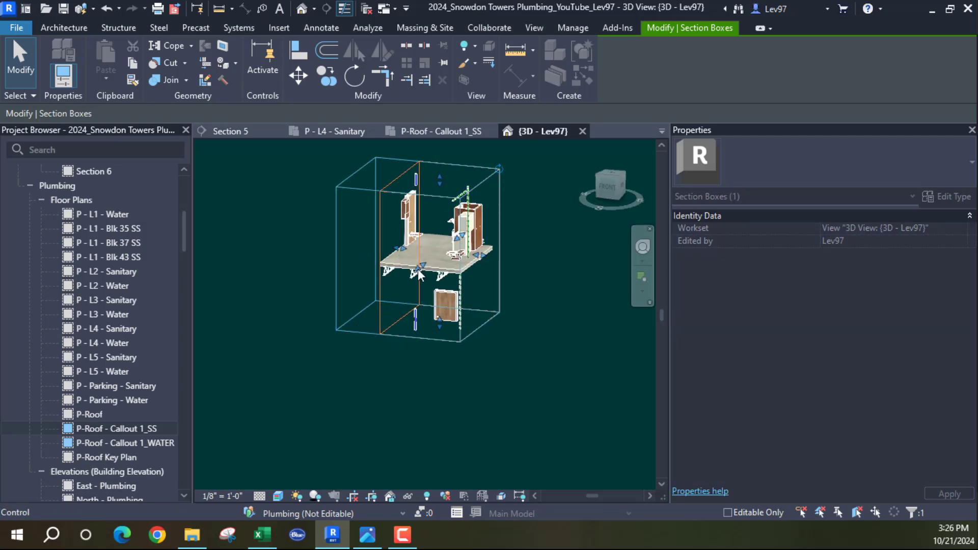
pyautogui.moveTo(480, 256); pyautogui.dragTo(496, 265)
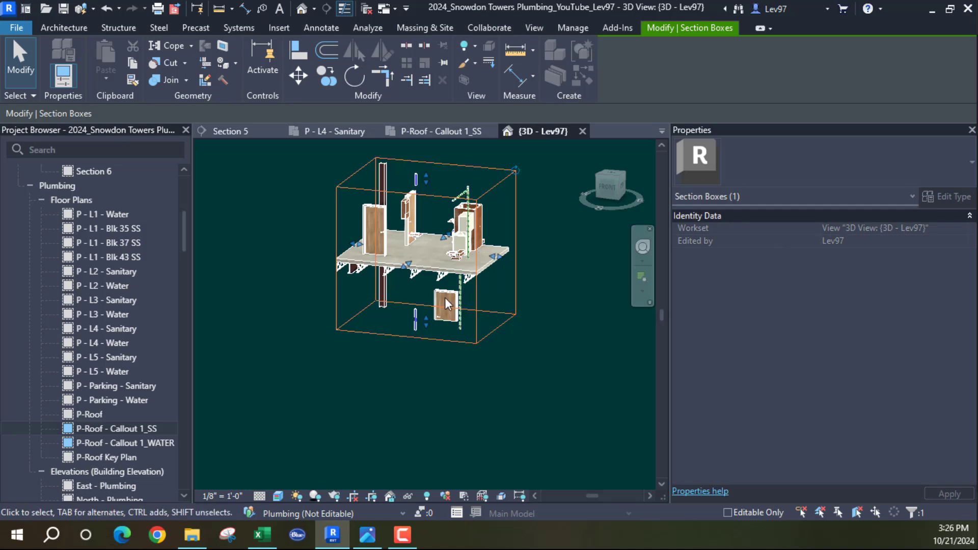
# - Try swapping the bend beneath the L4 lavatory for the R19_Trap P - PVC - Sch 40 - DWV fitting and undo it
pyautogui.keyDown('shift'); pyautogui.moveTo(445, 297); pyautogui.dragTo(558, 302, button='middle'); pyautogui.keyUp('shift')
pyautogui.scroll(4, 404, 212)
pyautogui.scroll(5, 558, 301)
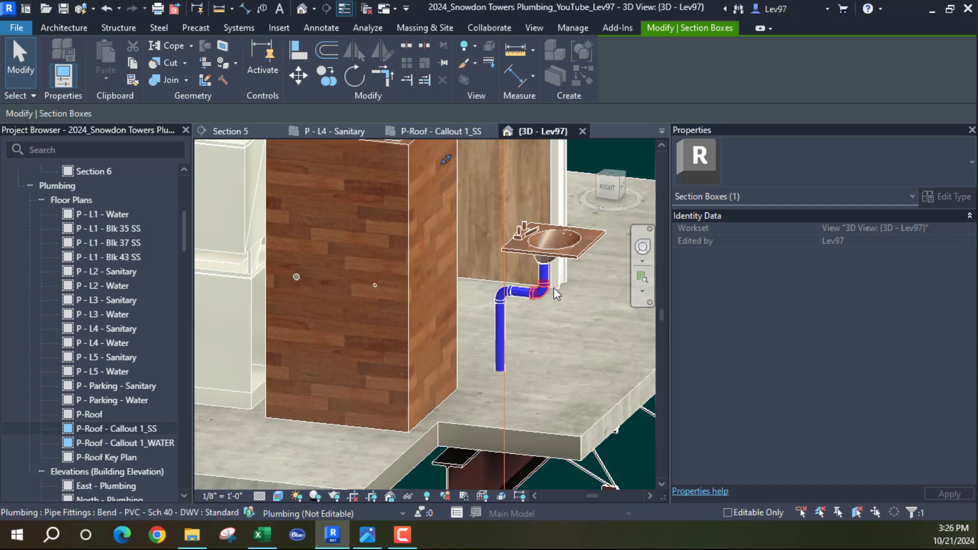
pyautogui.click(537, 297)
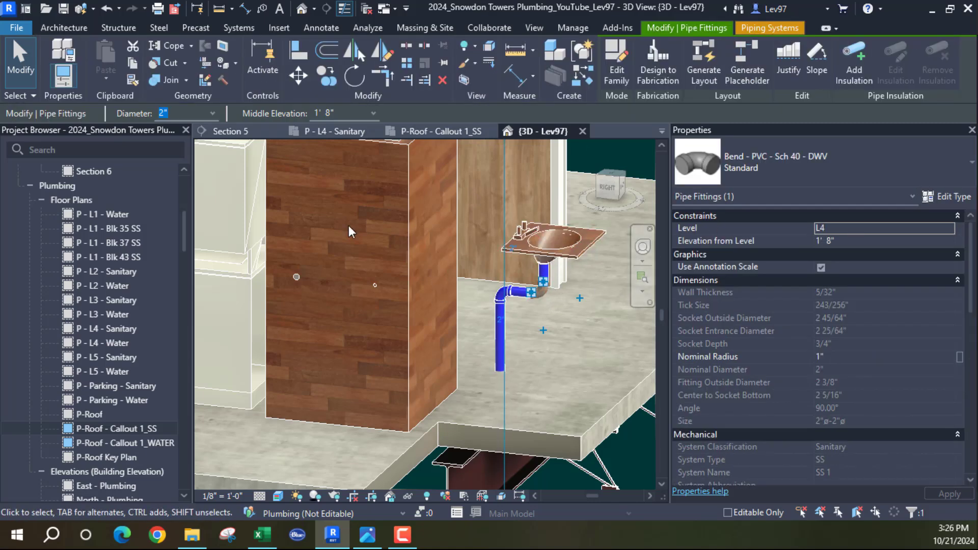
pyautogui.scroll(-5, 389, 283)
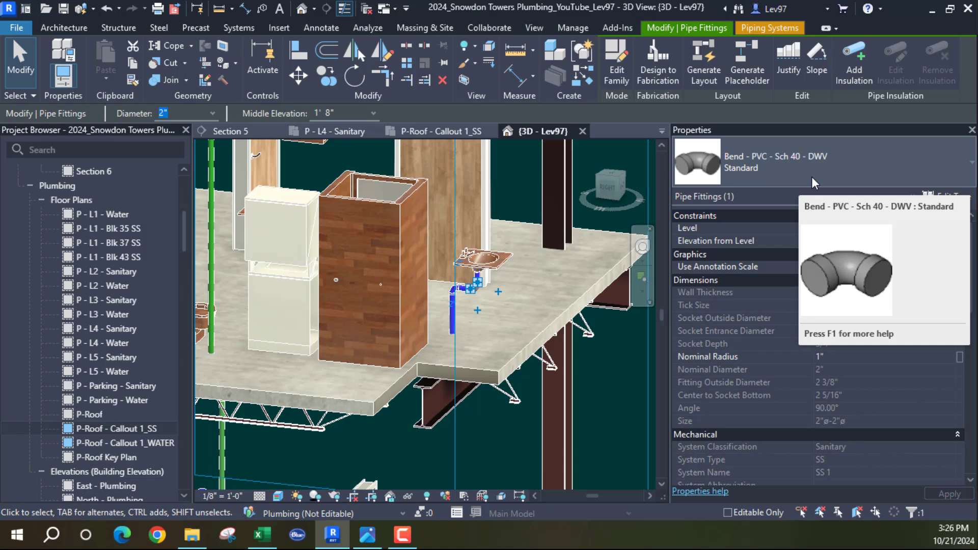
pyautogui.click(799, 169)
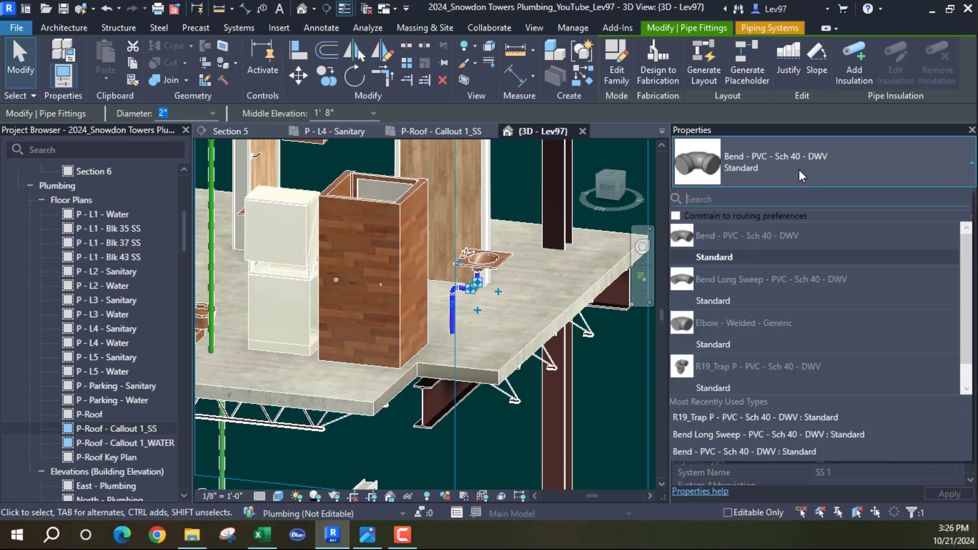
pyautogui.click(707, 386)
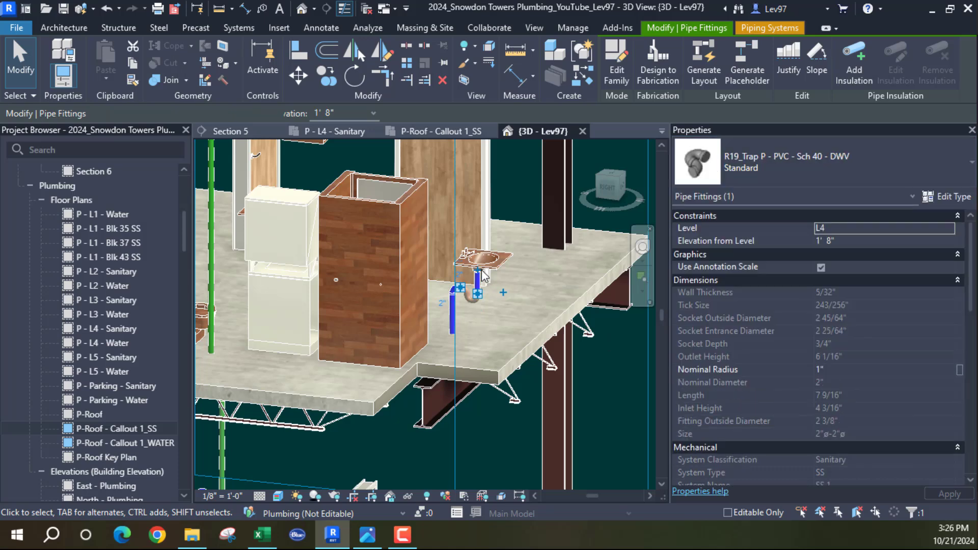
pyautogui.scroll(5, 493, 285)
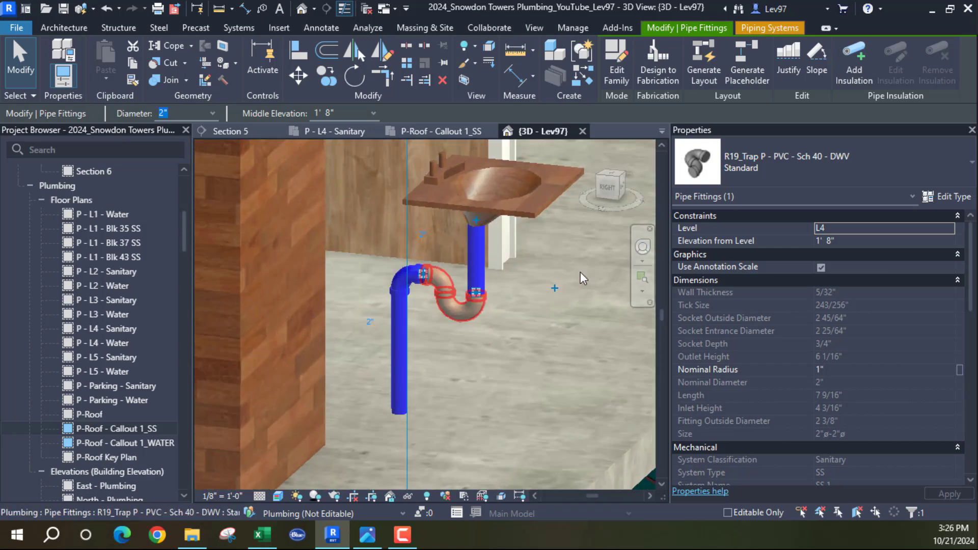
pyautogui.scroll(-3, 547, 270)
pyautogui.scroll(2, 553, 262)
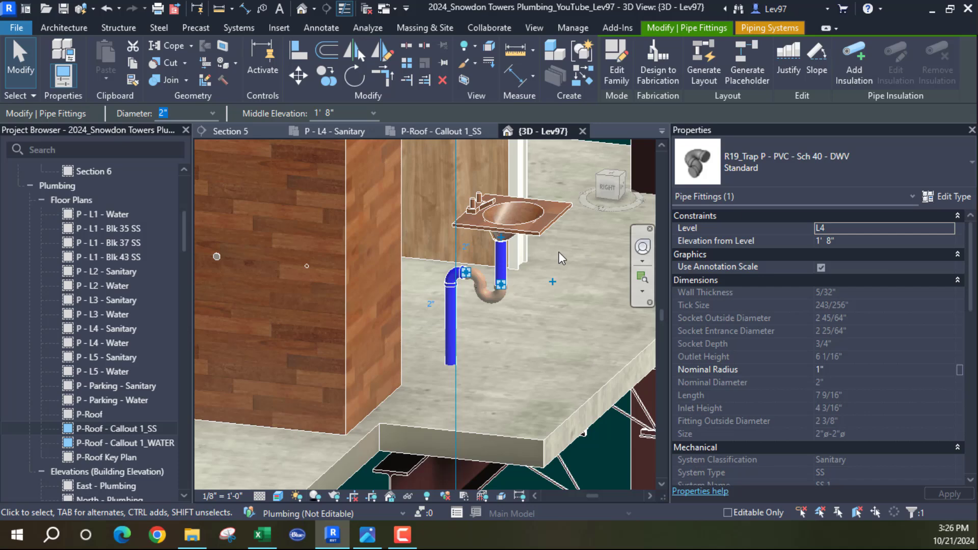
pyautogui.click(107, 9)
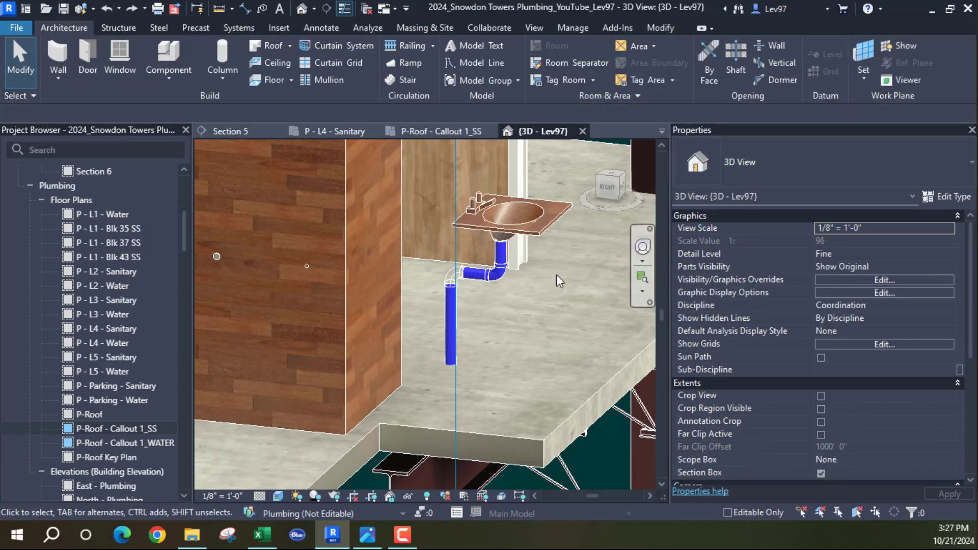
# - Change the 2" bend directly under the lavatory to the Standard type of R19_Trap P - PVC - Sch 40 - DWV
pyautogui.click(493, 275)
pyautogui.click(808, 170)
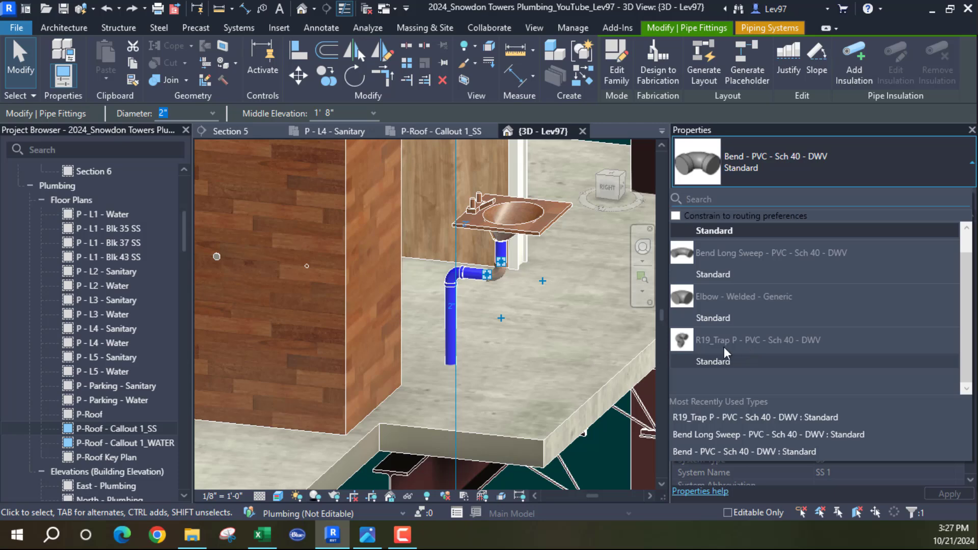
pyautogui.click(711, 362)
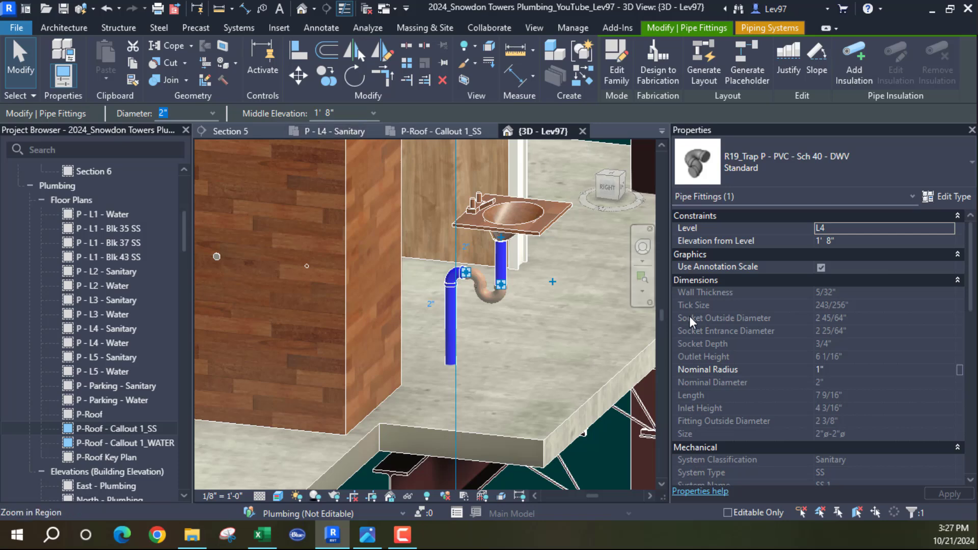
# - Narrow the properties display and check the lavatory's P-trap in the P - L4 - Sanitary plan and Section 5
pyautogui.moveTo(672, 309); pyautogui.dragTo(796, 329)
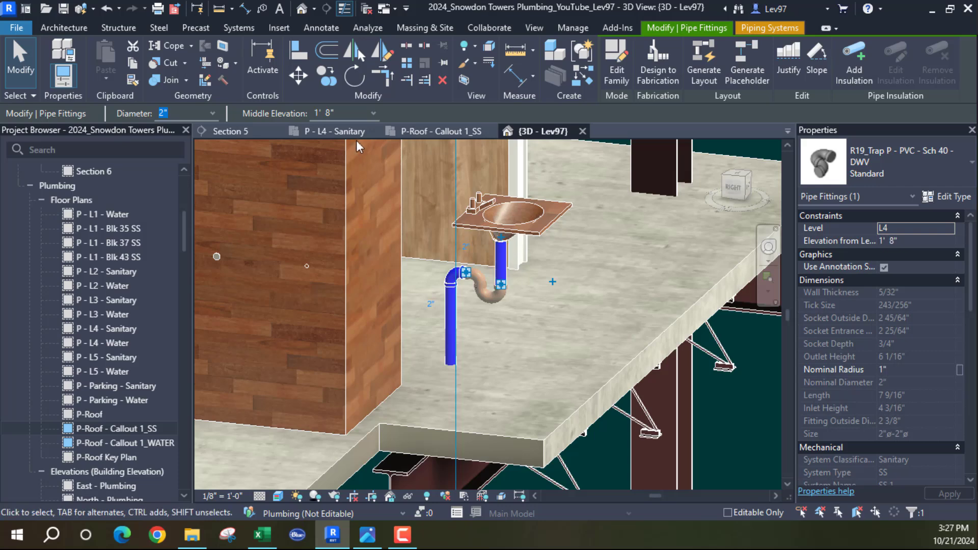
pyautogui.click(339, 132)
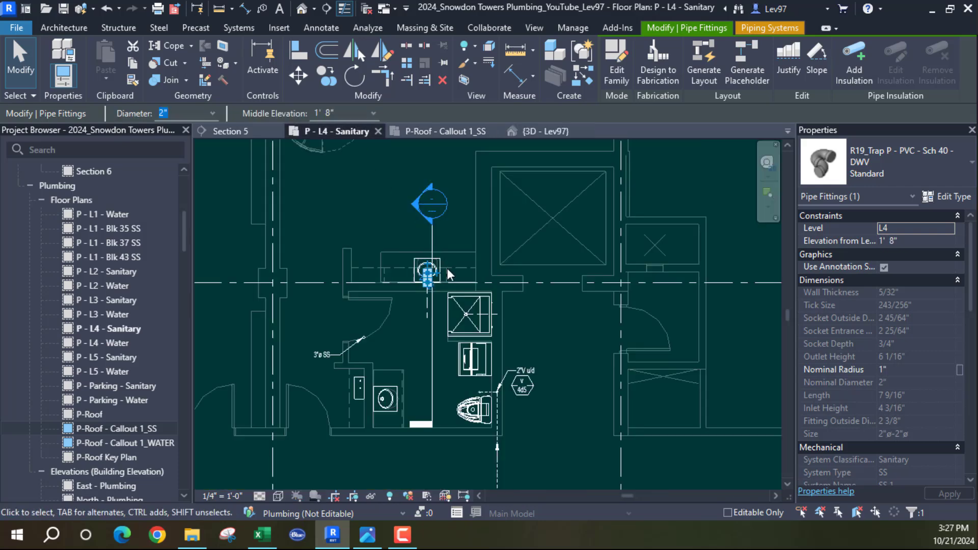
pyautogui.scroll(2, 384, 279)
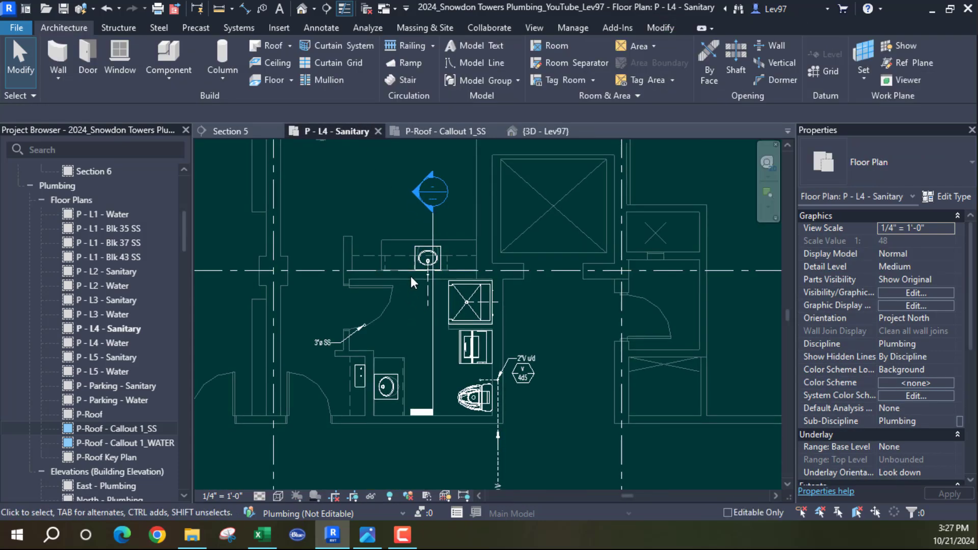
pyautogui.click(237, 130)
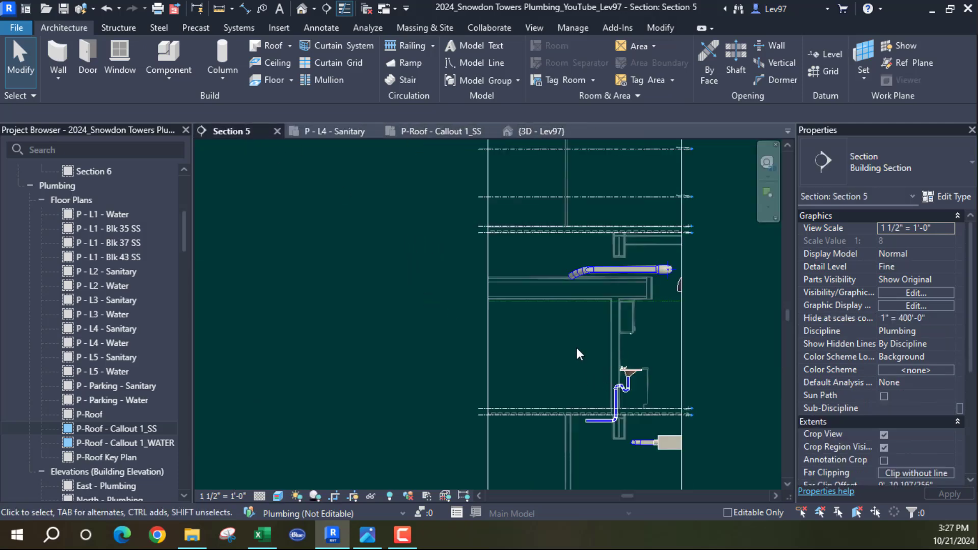
pyautogui.moveTo(577, 352); pyautogui.dragTo(469, 258, button='middle')
pyautogui.scroll(2, 542, 291)
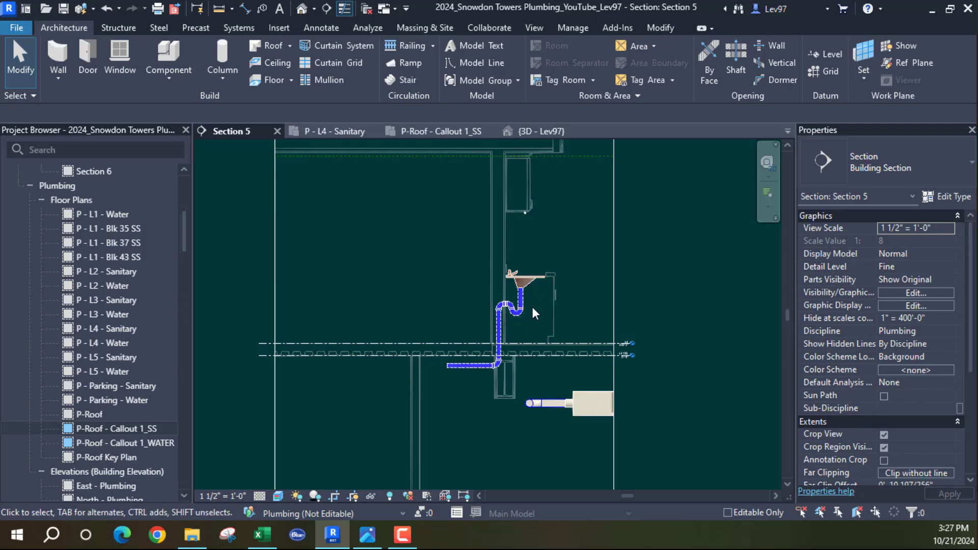
# - Nudge the vertical 2" drain pipe below the lavatory's trap three increments away from the fixture in Section 5
pyautogui.scroll(5, 530, 310)
pyautogui.moveTo(561, 342); pyautogui.dragTo(648, 206, button='middle')
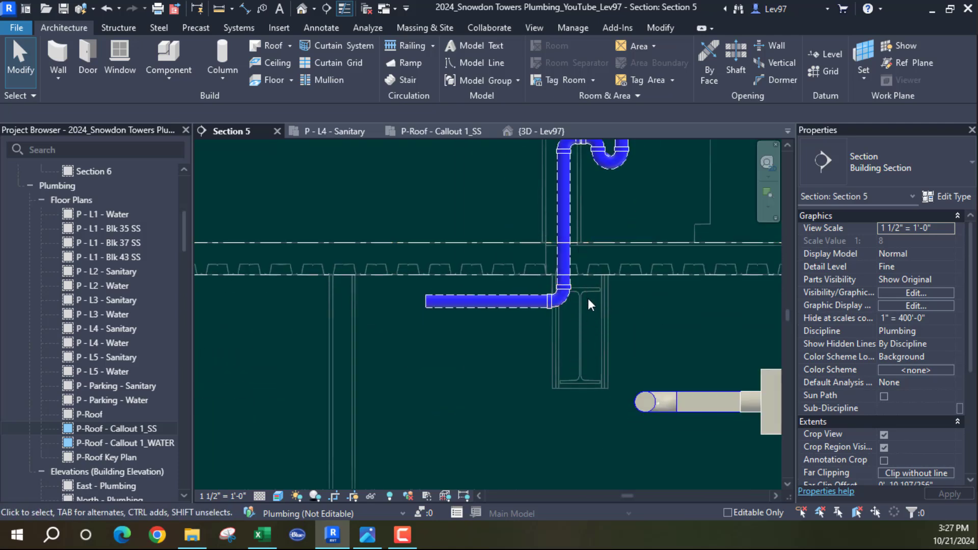
pyautogui.moveTo(607, 211); pyautogui.dragTo(606, 332, button='middle')
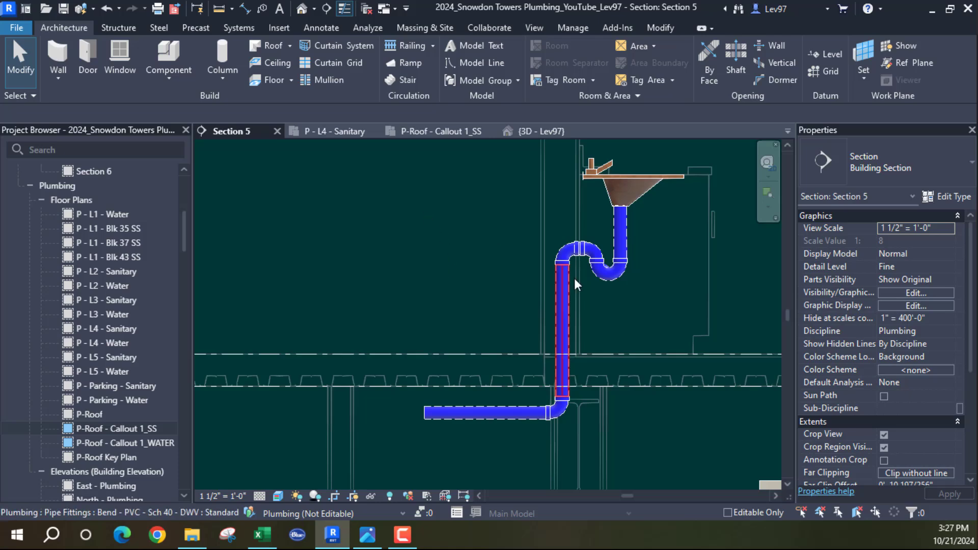
pyautogui.click(564, 301)
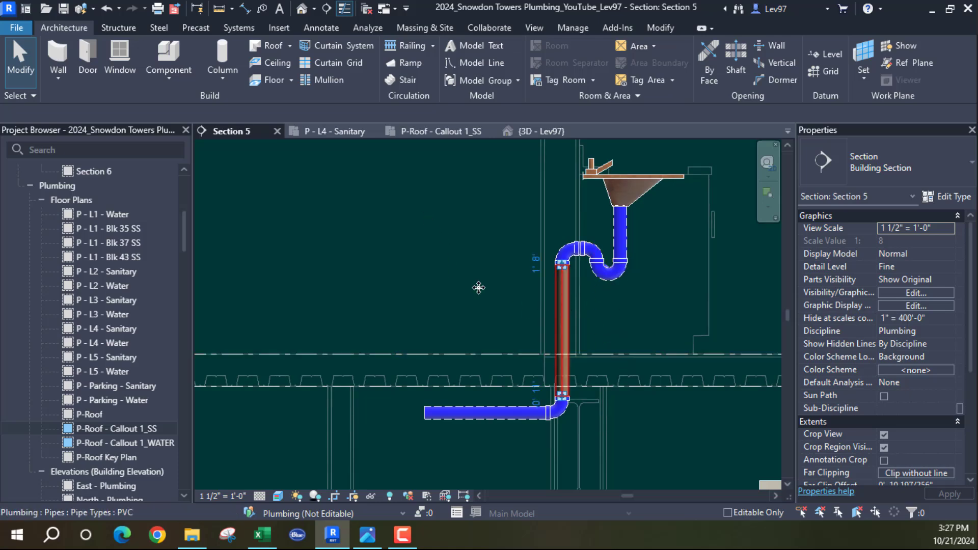
pyautogui.press('Left')
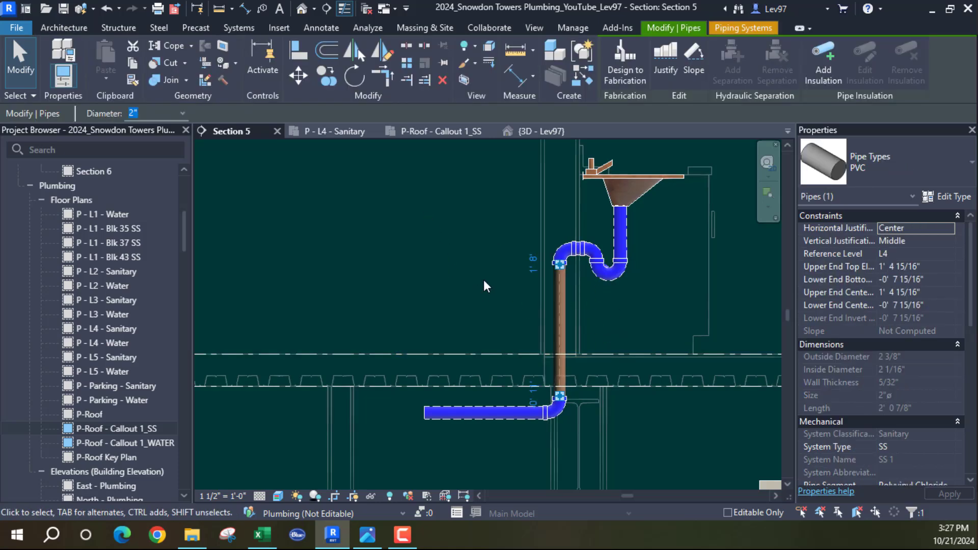
pyautogui.press('Left')
pyautogui.press('Left')
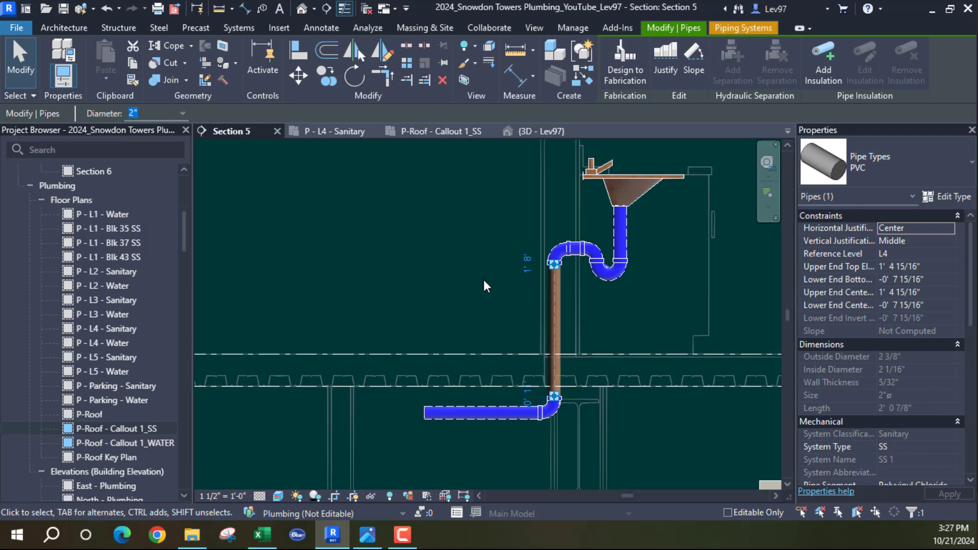
pyautogui.click(498, 291)
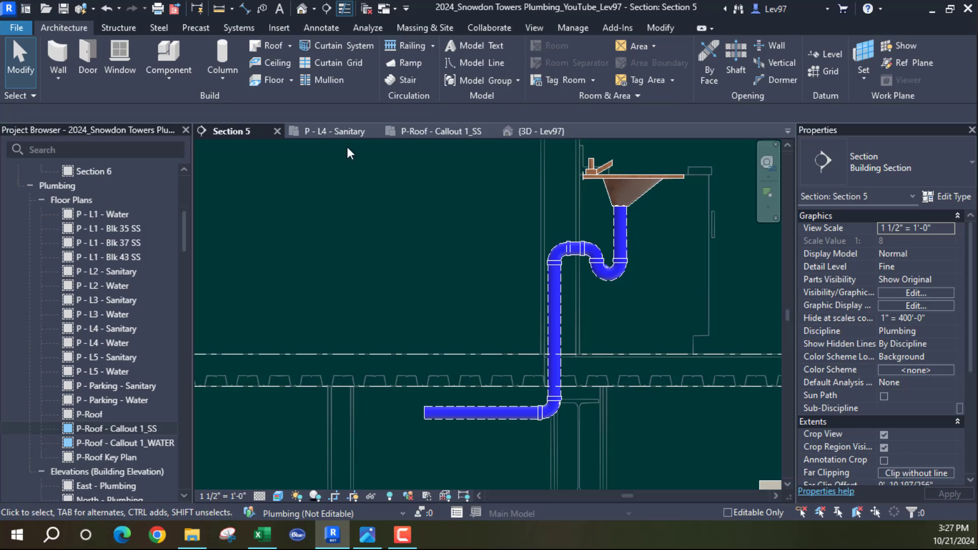
# - Compare the shifted drain pipe in the P - L4 - Sanitary plan and Section 5 with the wall and the beam below
pyautogui.click(335, 130)
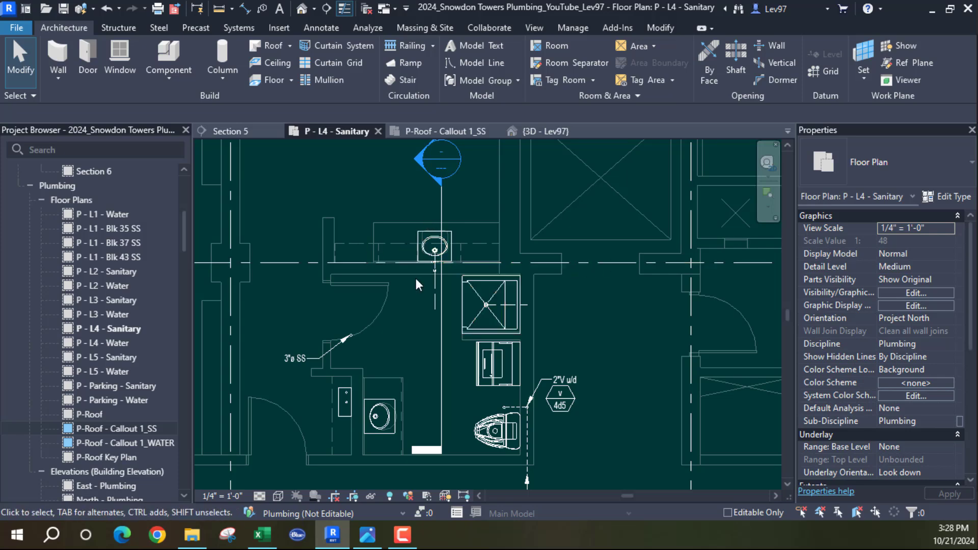
pyautogui.click(235, 132)
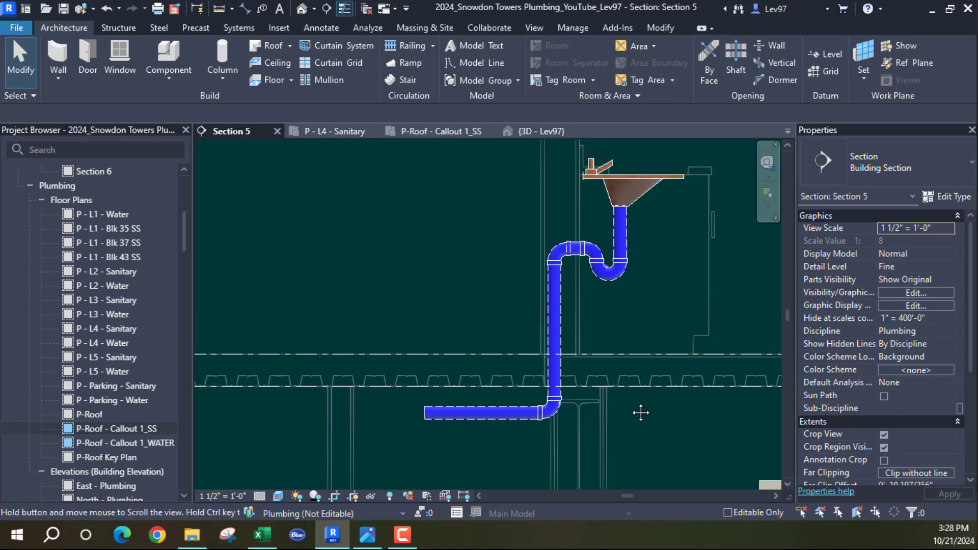
pyautogui.moveTo(640, 410); pyautogui.dragTo(622, 305, button='middle')
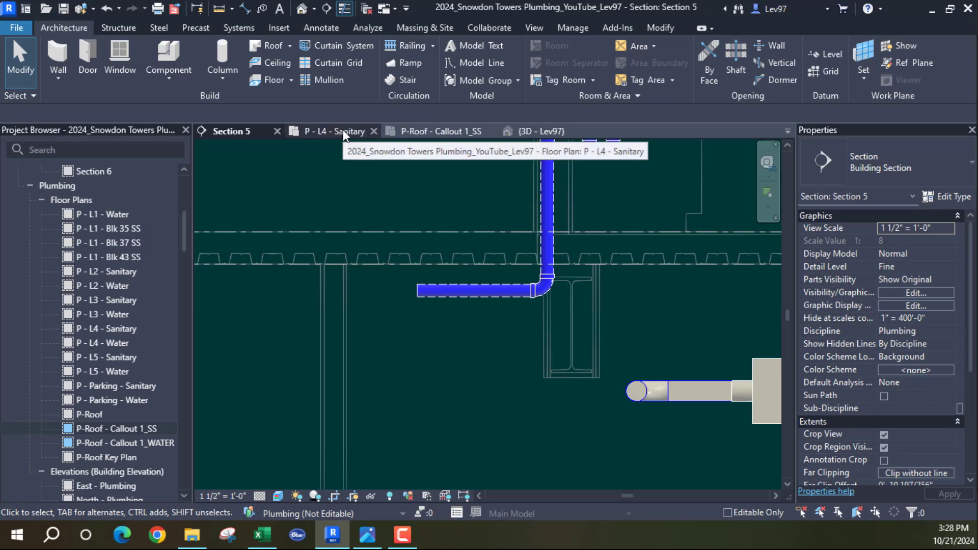
pyautogui.moveTo(430, 207); pyautogui.dragTo(424, 279, button='middle')
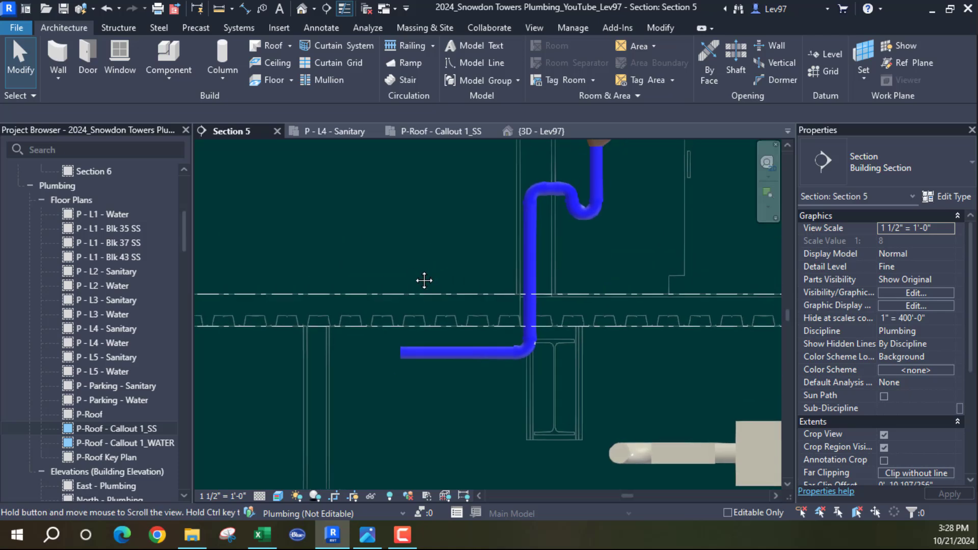
pyautogui.moveTo(426, 238); pyautogui.dragTo(443, 232, button='middle')
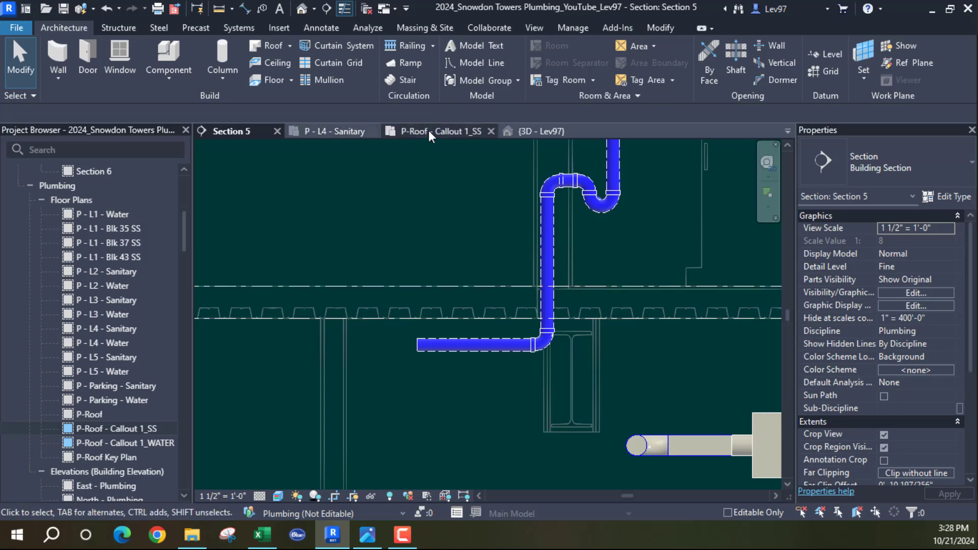
# - Close the P-Roof - Callout 1_SS view and show the kitchen sink area in the P - L4 - Sanitary plan
pyautogui.click(491, 131)
pyautogui.click(330, 133)
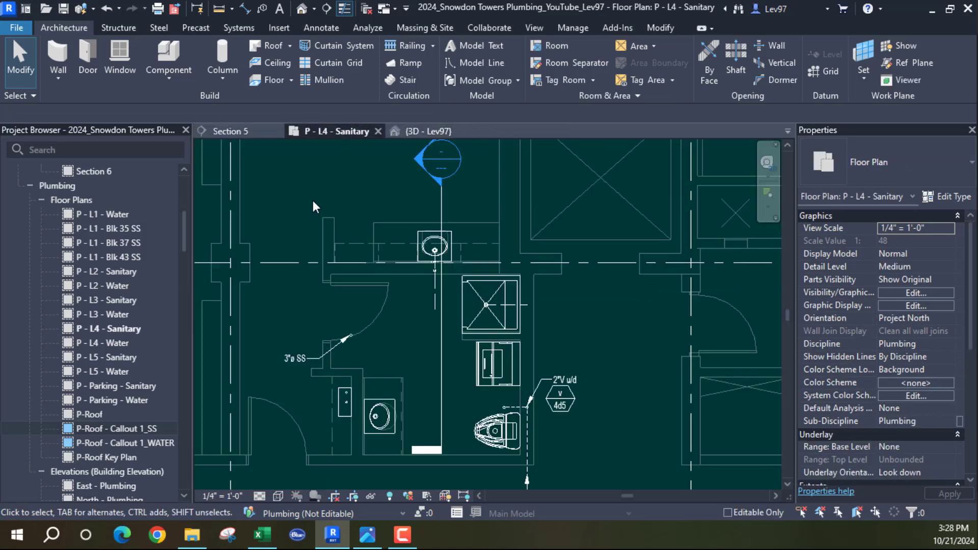
pyautogui.scroll(-1, 298, 183)
pyautogui.moveTo(297, 182); pyautogui.dragTo(342, 169, button='middle')
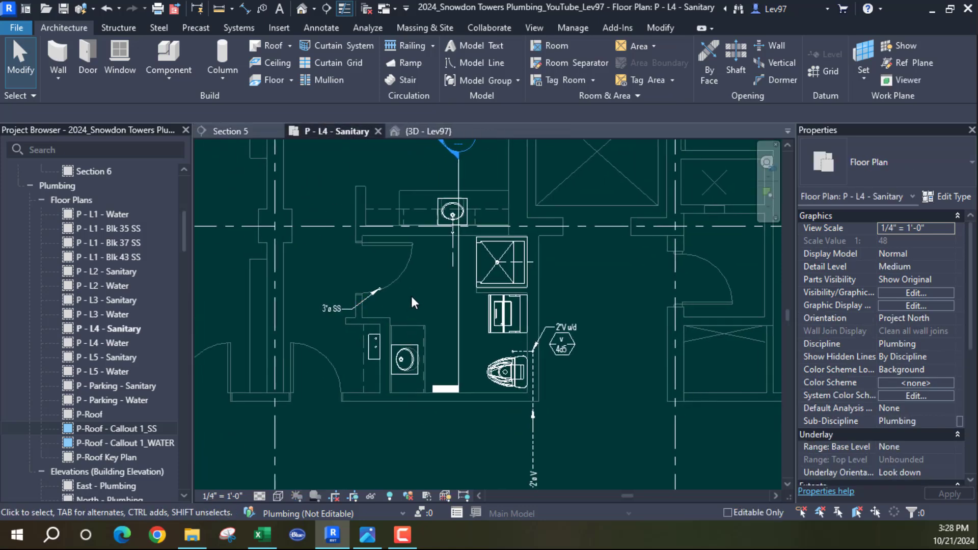
pyautogui.scroll(4, 414, 294)
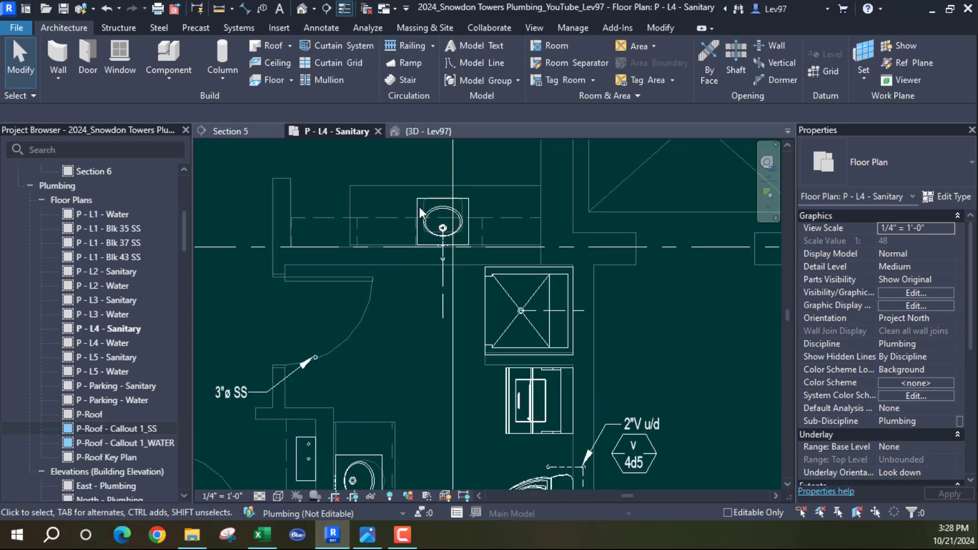
pyautogui.moveTo(398, 162); pyautogui.dragTo(391, 253, button='middle')
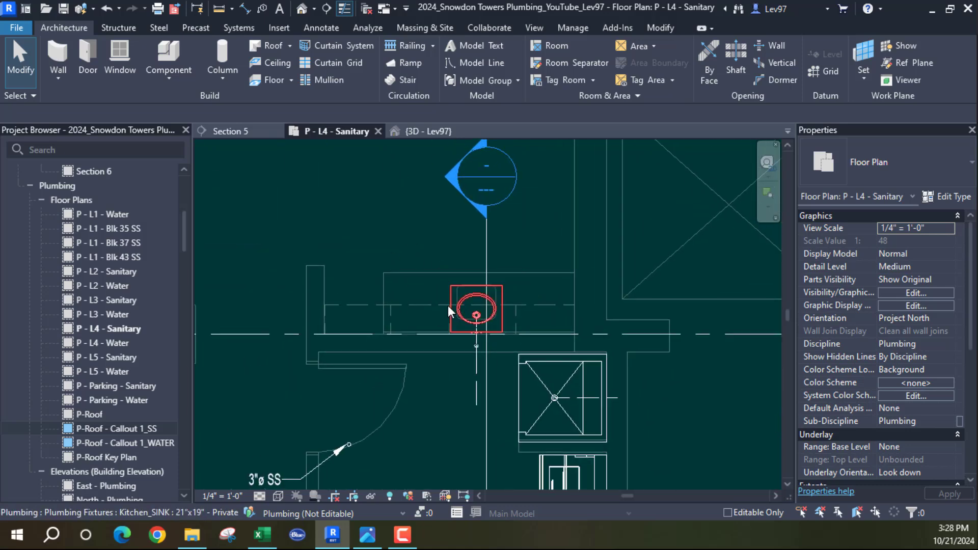
# - Tag the kitchen sink by category without a leader and place the tag beside the sink's upper left corner
pyautogui.click(322, 28)
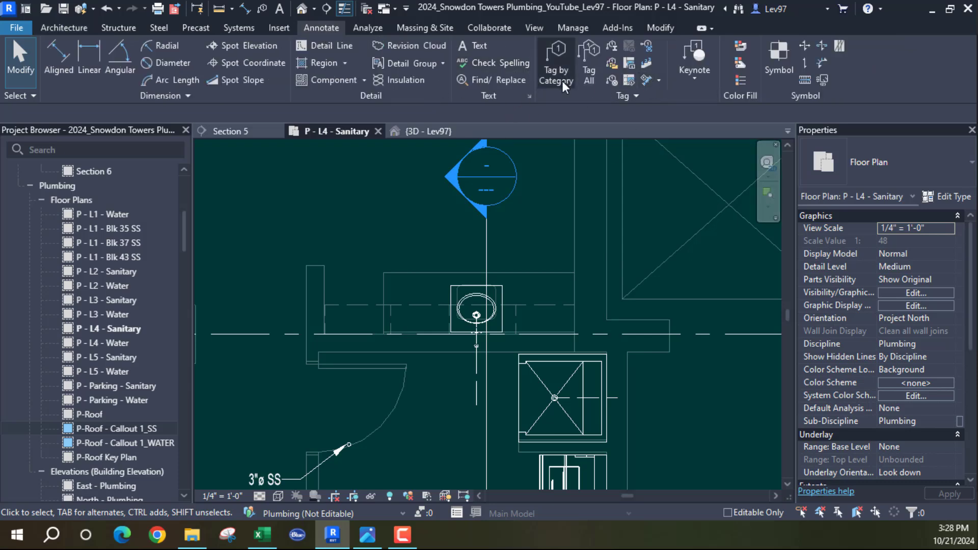
pyautogui.click(543, 81)
pyautogui.click(273, 113)
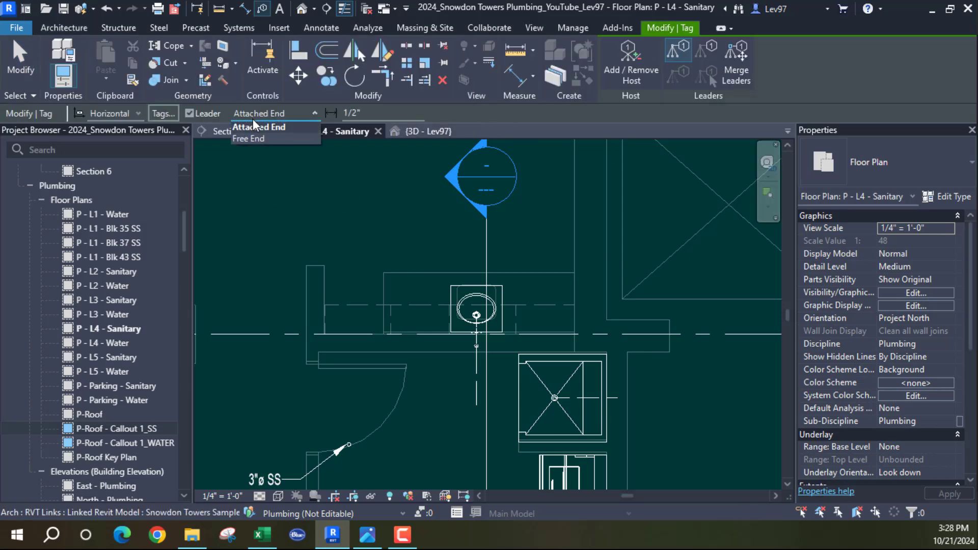
pyautogui.click(250, 138)
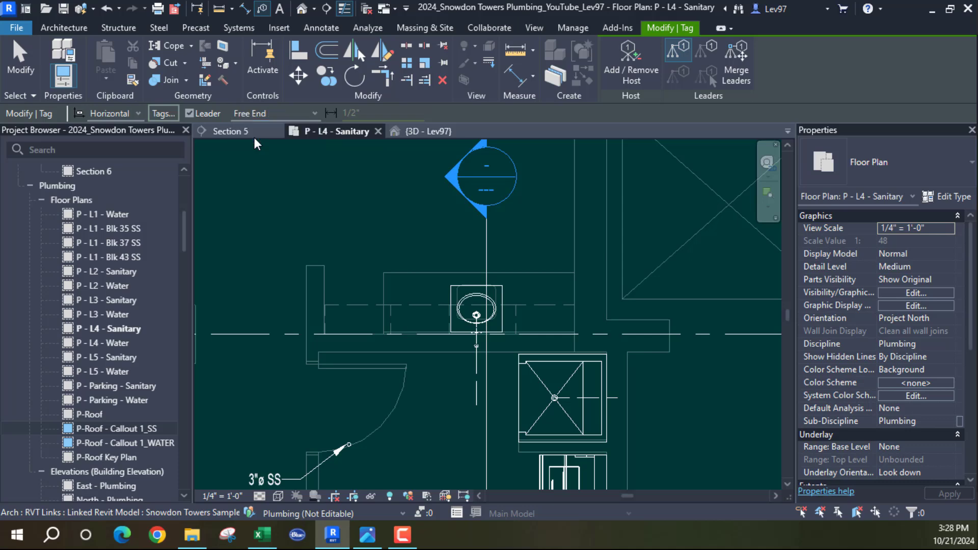
pyautogui.click(188, 113)
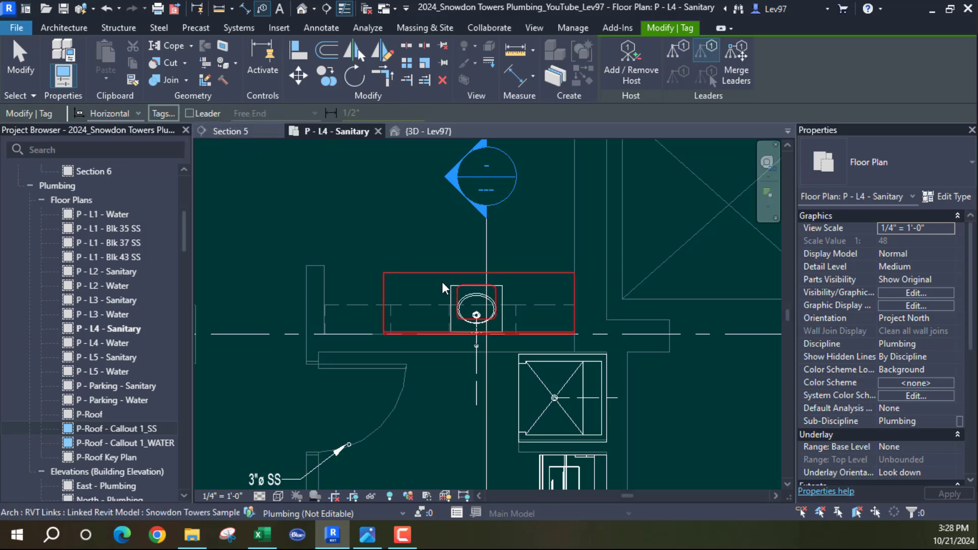
pyautogui.click(471, 311)
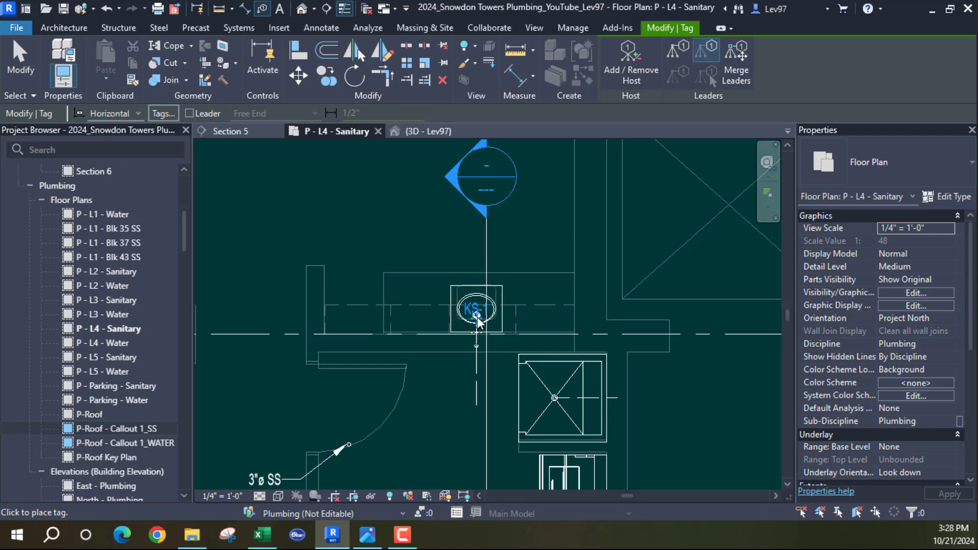
pyautogui.moveTo(477, 317); pyautogui.dragTo(442, 295)
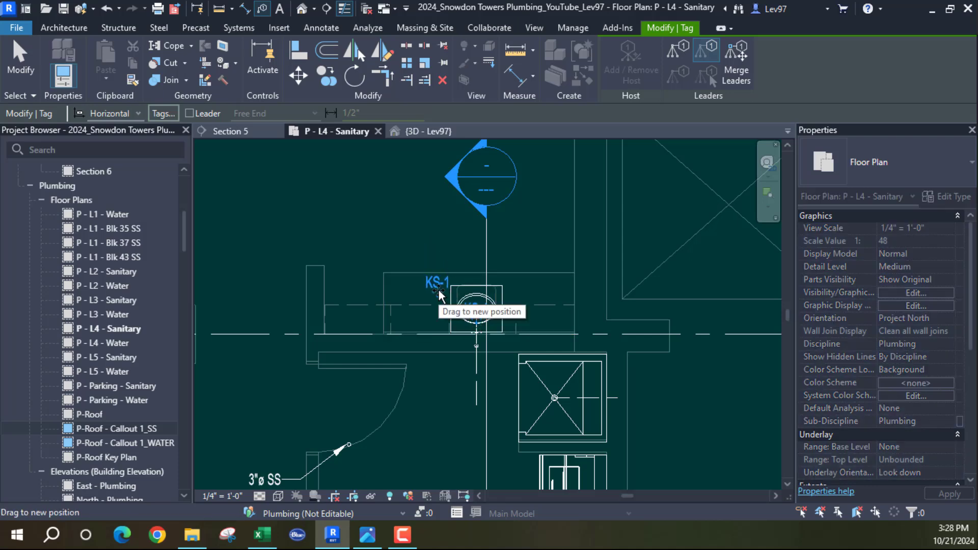
# - Tag the shower stall and the washer-dryer by category without leaders, placing both tags outside the wall to their right
pyautogui.click(532, 356)
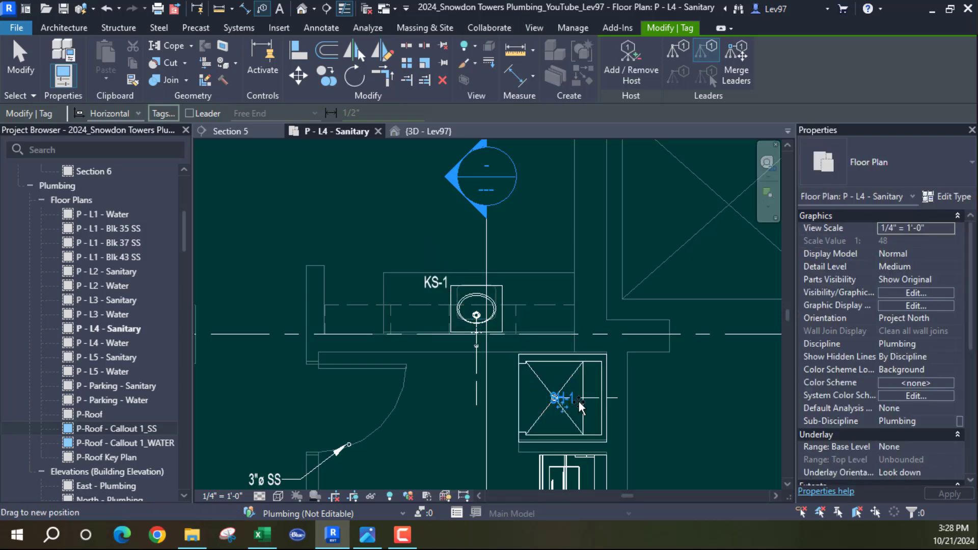
pyautogui.moveTo(638, 380); pyautogui.dragTo(641, 377)
pyautogui.moveTo(560, 427); pyautogui.dragTo(559, 245, button='middle')
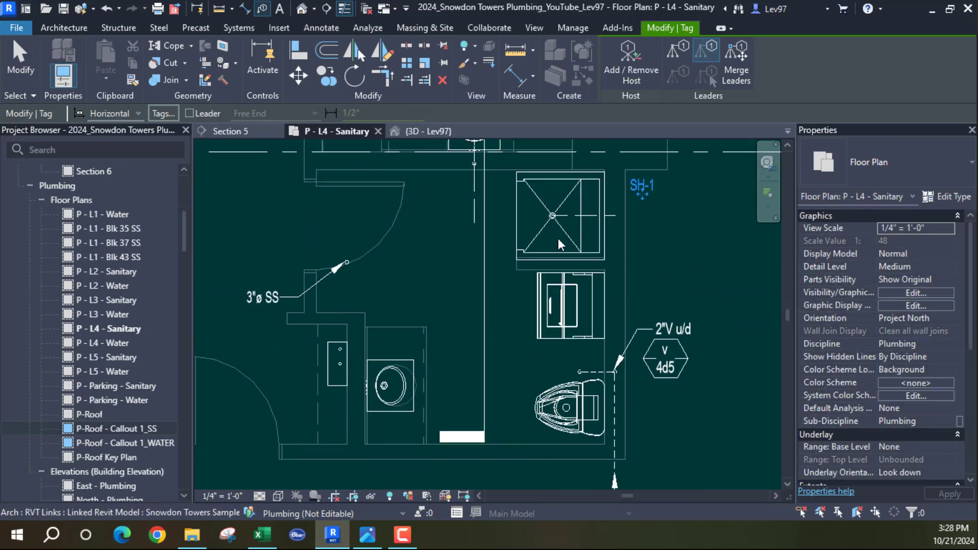
pyautogui.click(565, 302)
pyautogui.moveTo(570, 314); pyautogui.dragTo(637, 284)
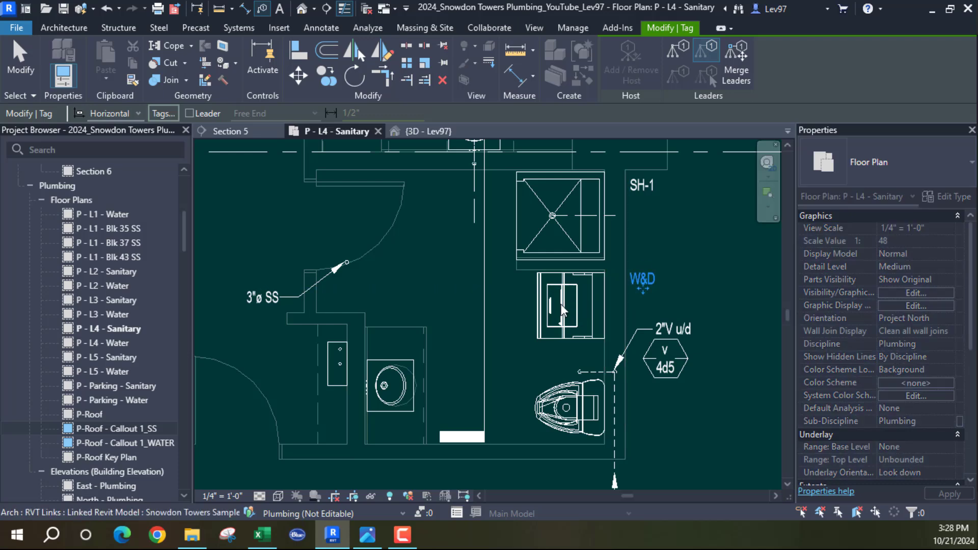
pyautogui.click(505, 330)
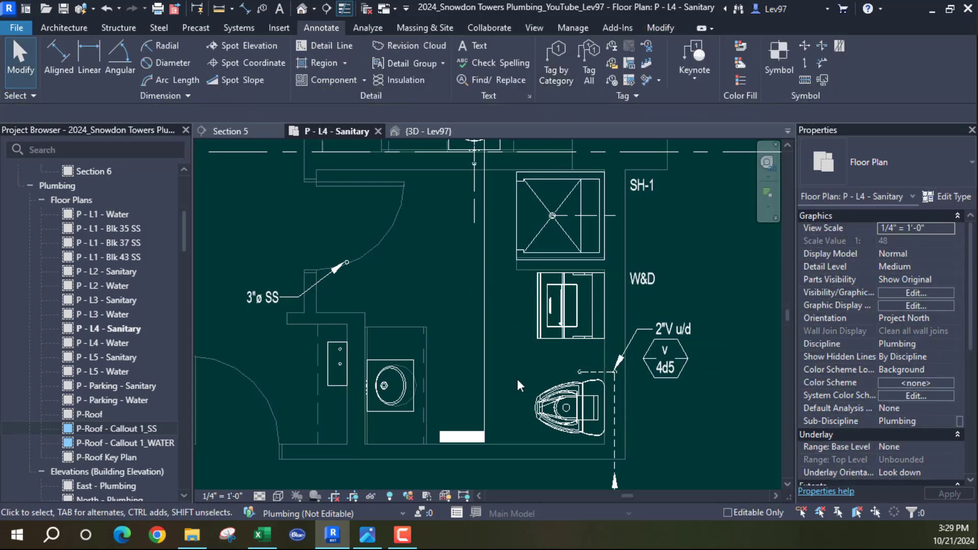
# - Shift the washer-dryer slightly away from the wall behind it and toward the toilet
pyautogui.click(541, 319)
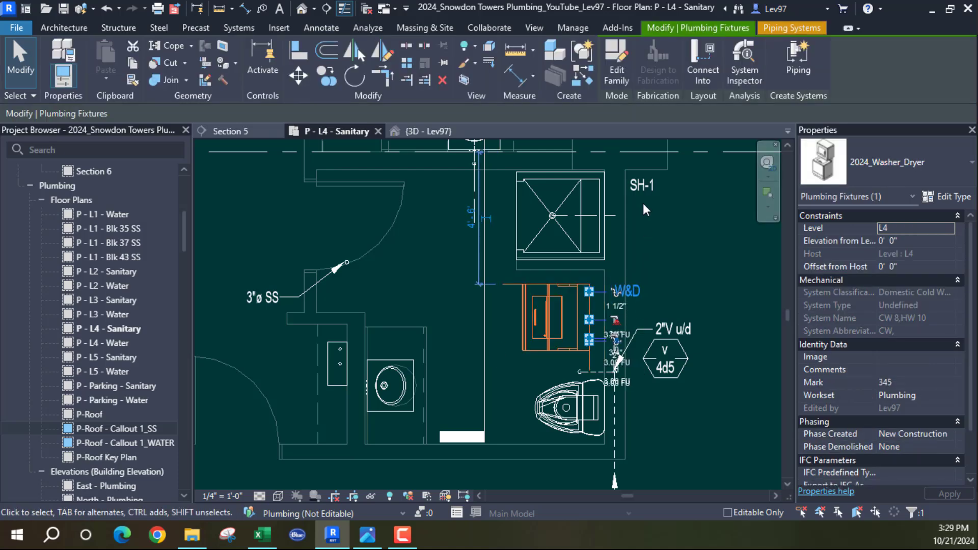
pyautogui.click(643, 203)
# - Inspect the Type Mark in the shower stall's type properties as the source of its tag text, leaving the properties unchanged
pyautogui.click(643, 186)
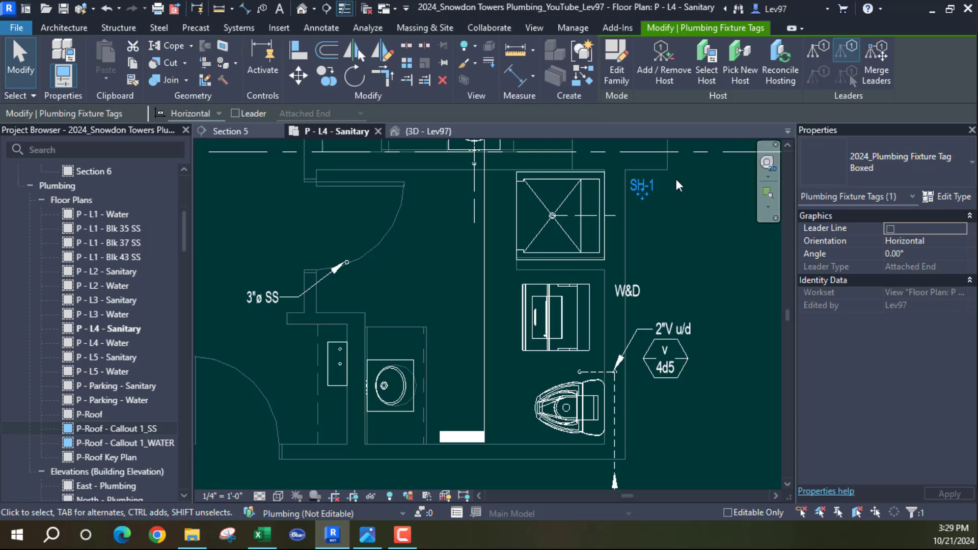
pyautogui.click(538, 255)
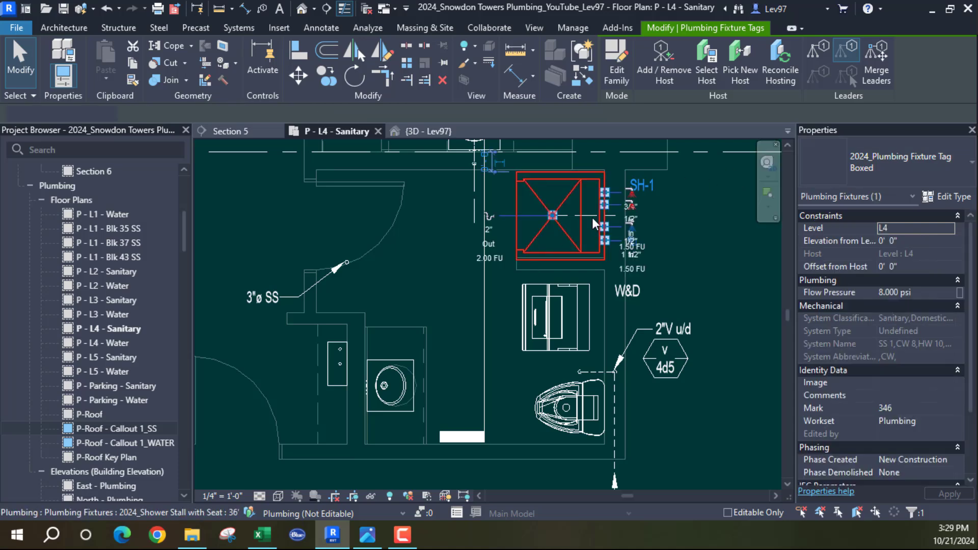
pyautogui.click(950, 198)
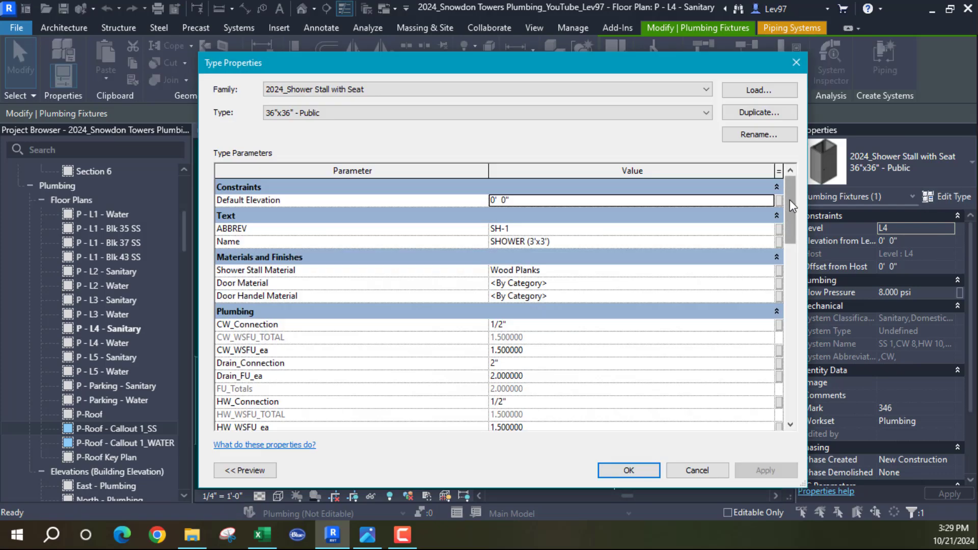
pyautogui.moveTo(789, 203); pyautogui.dragTo(781, 377)
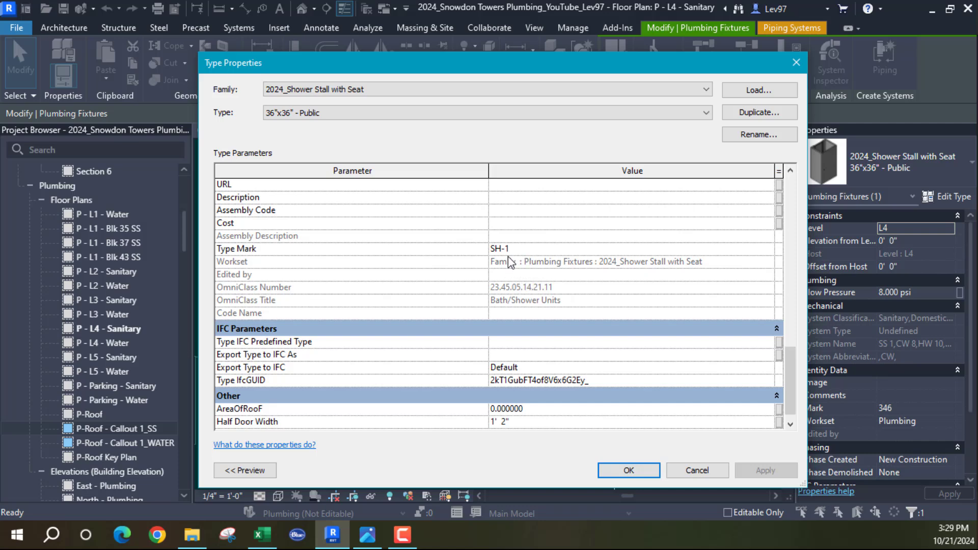
pyautogui.click(698, 471)
pyautogui.click(439, 264)
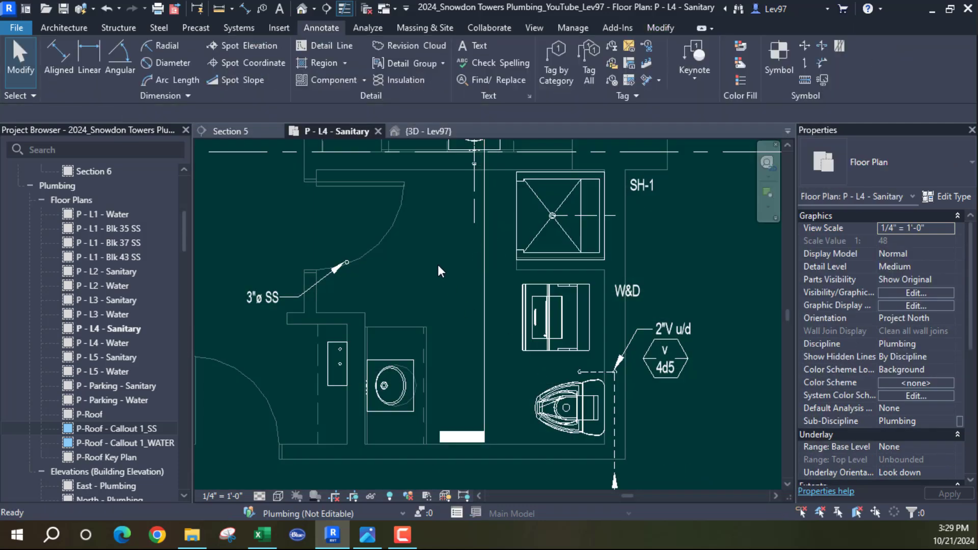
# - Move the W&D tag outside the wall beside the washer-dryer, in line with the shower's tag above it
pyautogui.moveTo(439, 266)
pyautogui.mouseDown(button='middle')
pyautogui.moveTo(445, 280)
pyautogui.moveTo(410, 313)
pyautogui.mouseUp(button='middle')
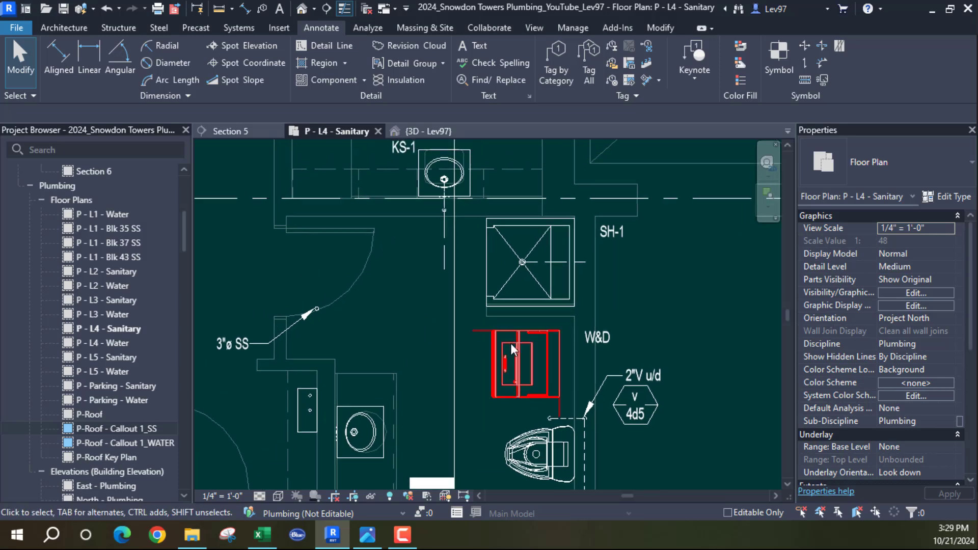
pyautogui.click(606, 337)
pyautogui.moveTo(600, 351); pyautogui.dragTo(614, 339)
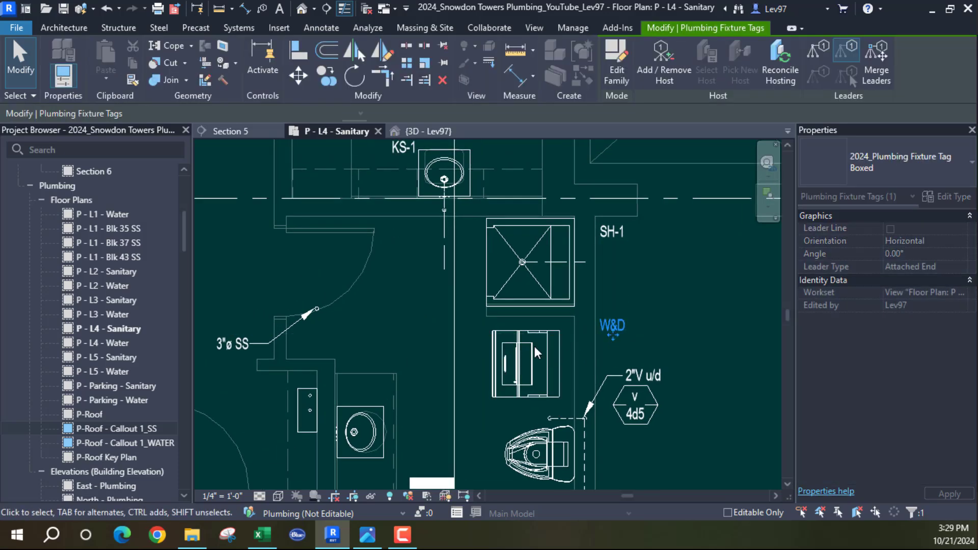
pyautogui.moveTo(478, 382); pyautogui.dragTo(530, 361, button='middle')
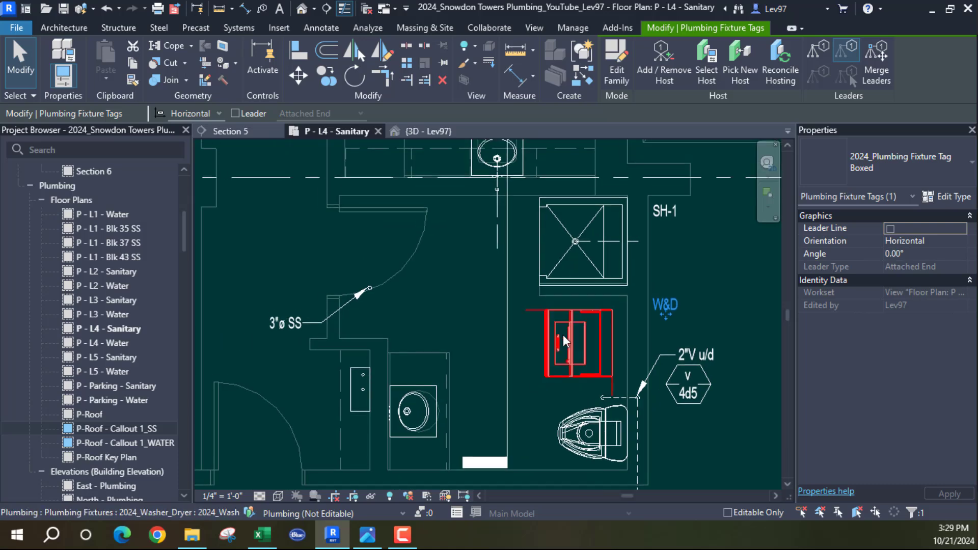
pyautogui.moveTo(589, 287); pyautogui.dragTo(548, 380, button='middle')
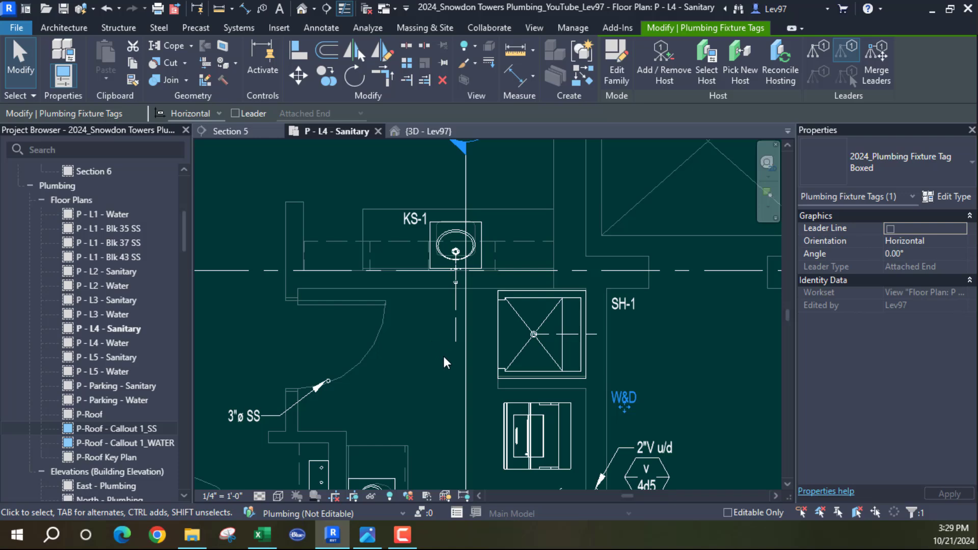
# - Extend the 2" PVC sanitary pipe from the kitchen sink straight down the plan to about 7'-5" long, ending between the lavatory and toilet
pyautogui.press('Escape')
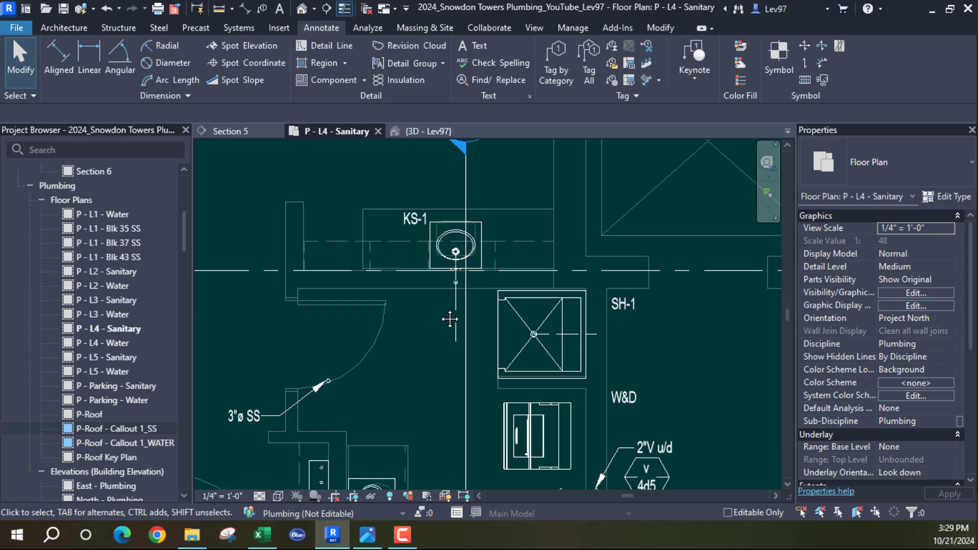
pyautogui.moveTo(449, 319); pyautogui.dragTo(471, 167, button='middle')
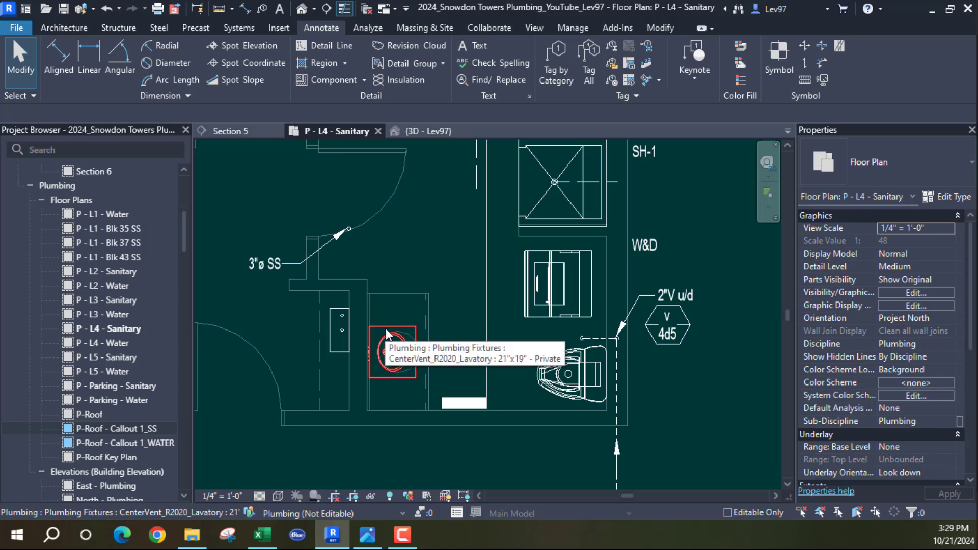
pyautogui.moveTo(434, 252); pyautogui.dragTo(372, 389, button='middle')
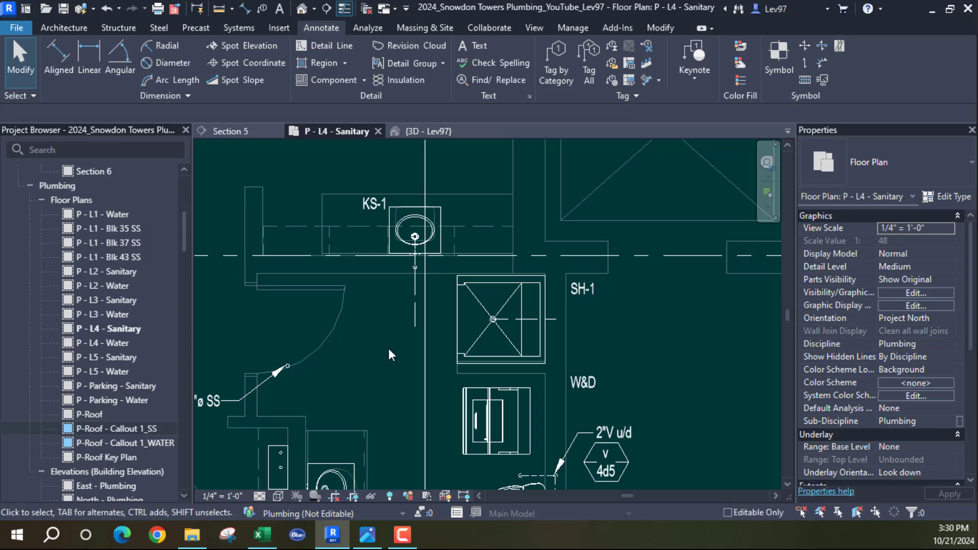
pyautogui.moveTo(379, 326); pyautogui.dragTo(433, 259, button='middle')
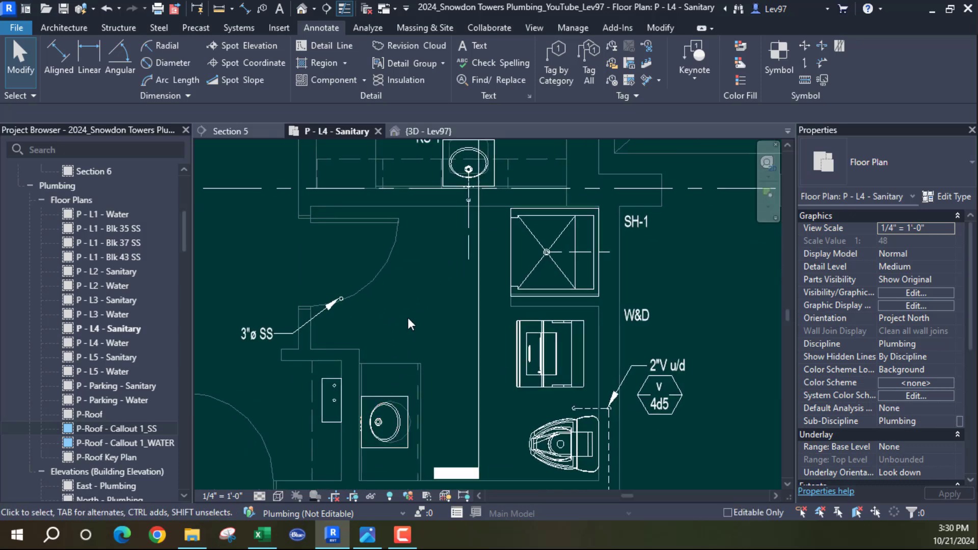
pyautogui.moveTo(425, 333)
pyautogui.mouseDown(button='middle')
pyautogui.moveTo(396, 368)
pyautogui.moveTo(430, 298)
pyautogui.moveTo(438, 340)
pyautogui.mouseUp(button='middle')
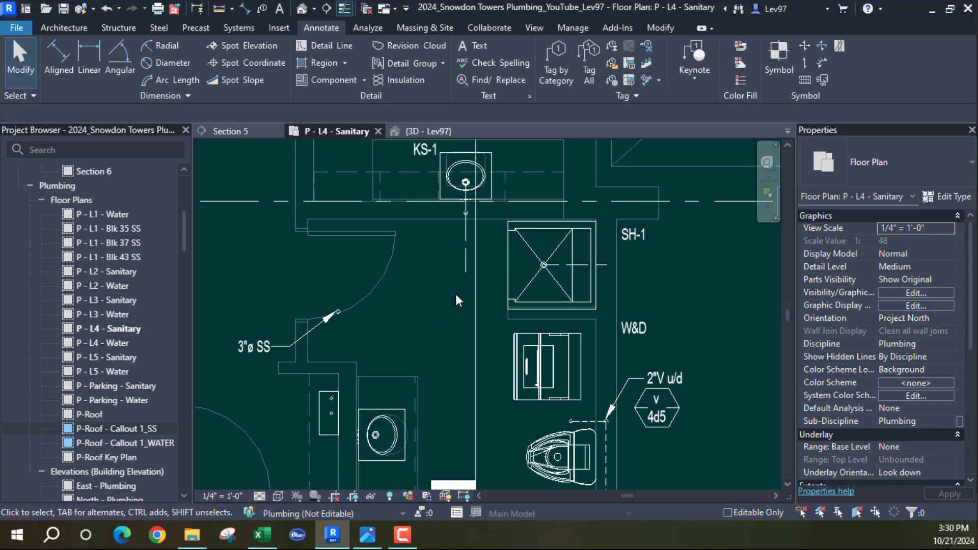
pyautogui.click(465, 262)
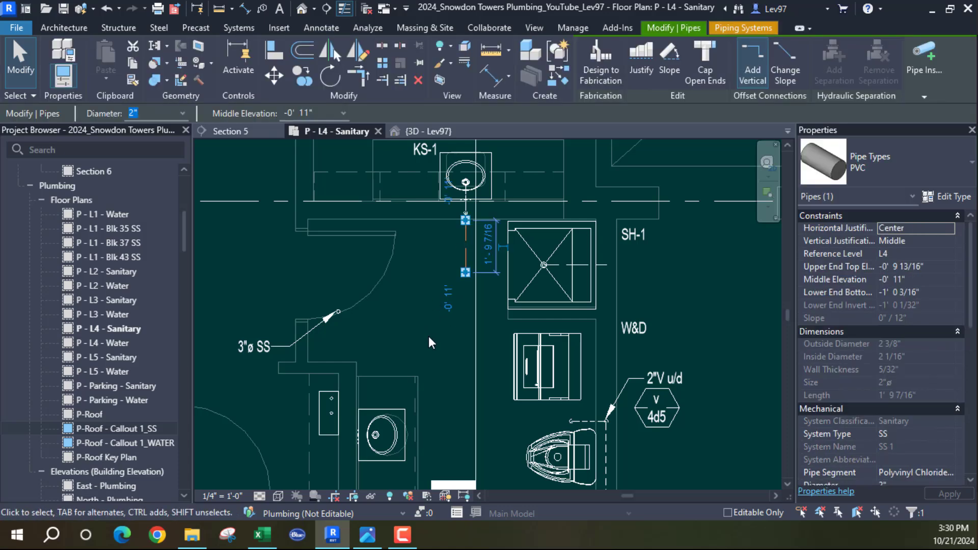
pyautogui.moveTo(440, 346); pyautogui.dragTo(468, 298, button='middle')
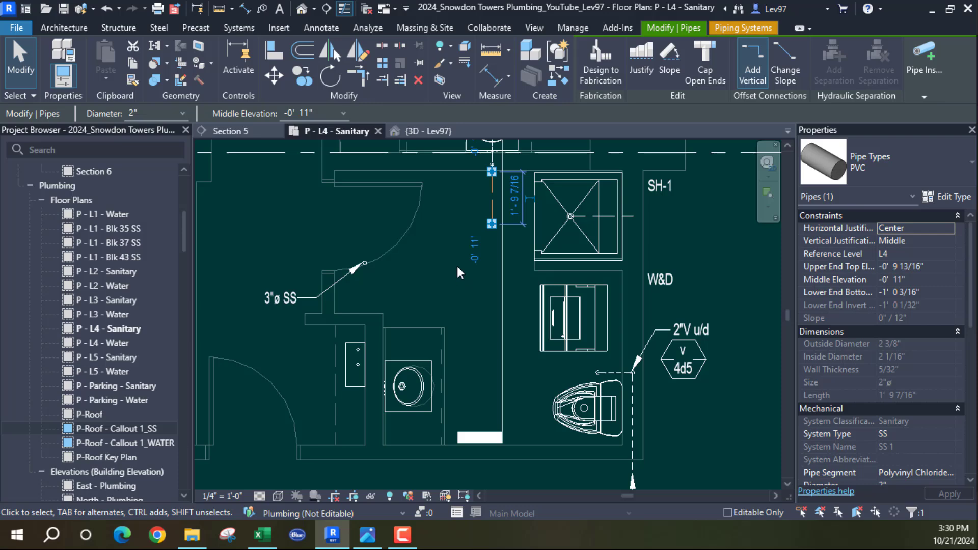
pyautogui.rightClick(490, 226)
pyautogui.click(537, 124)
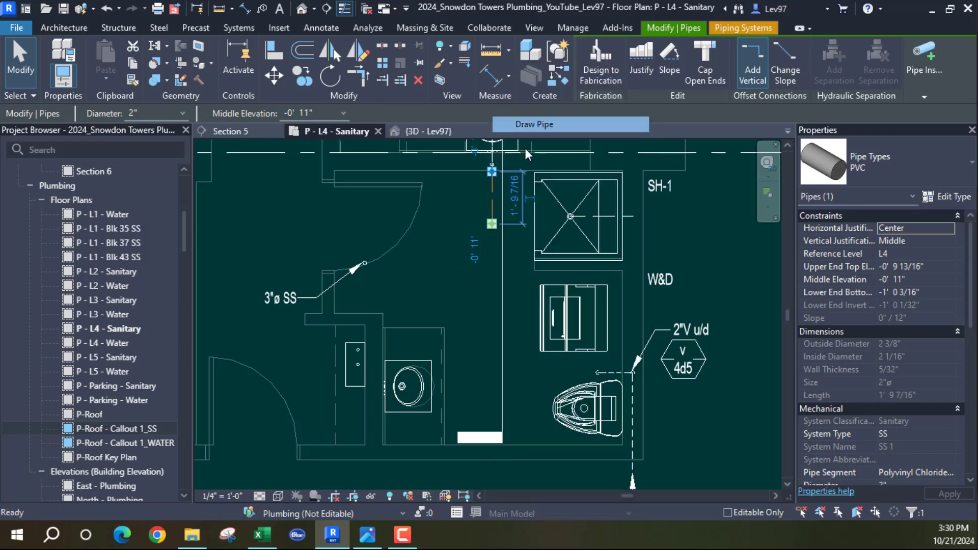
pyautogui.click(492, 391)
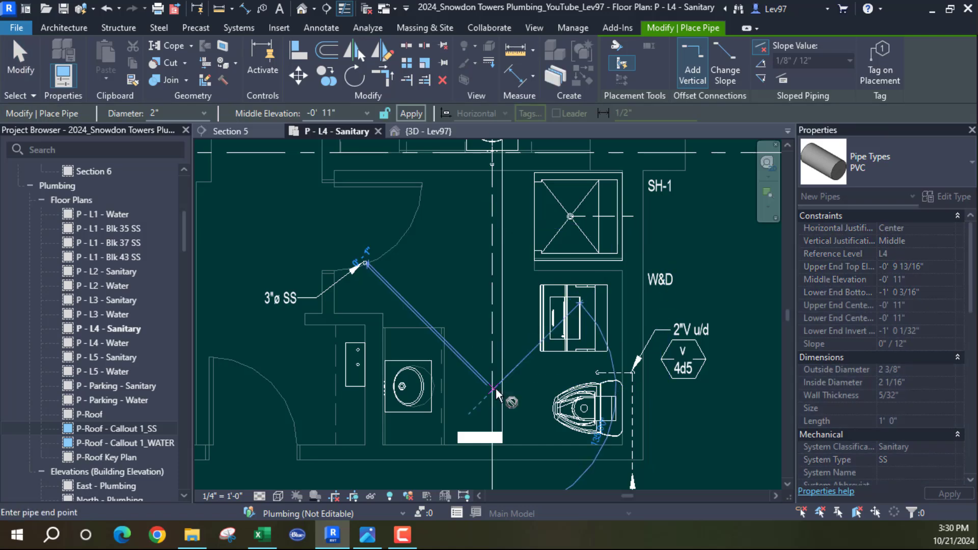
pyautogui.press('Escape')
pyautogui.press('Escape')
pyautogui.moveTo(485, 299); pyautogui.dragTo(489, 413, button='middle')
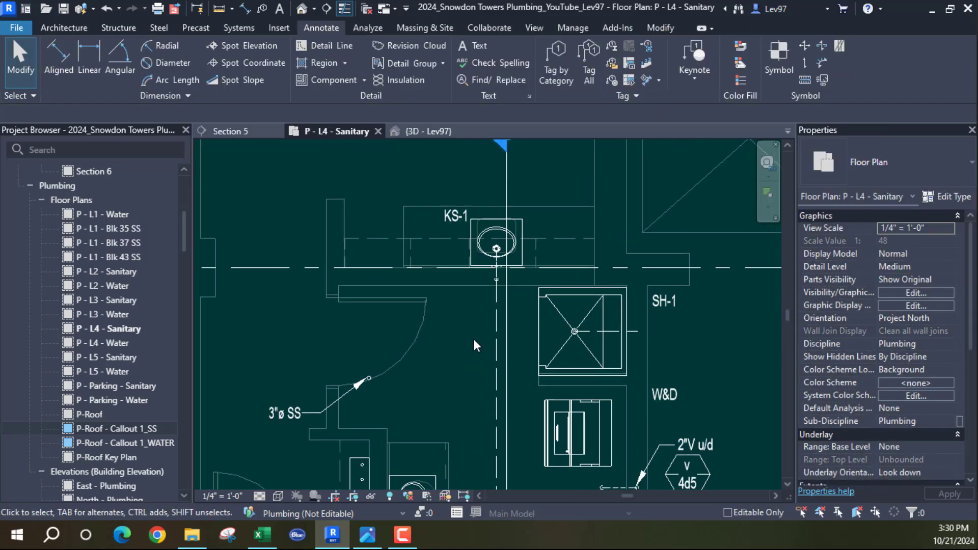
# - Examine the extended sink drain against the restroom's fixtures and the piping layout of the neighbouring unit
pyautogui.moveTo(474, 345); pyautogui.dragTo(499, 236, button='middle')
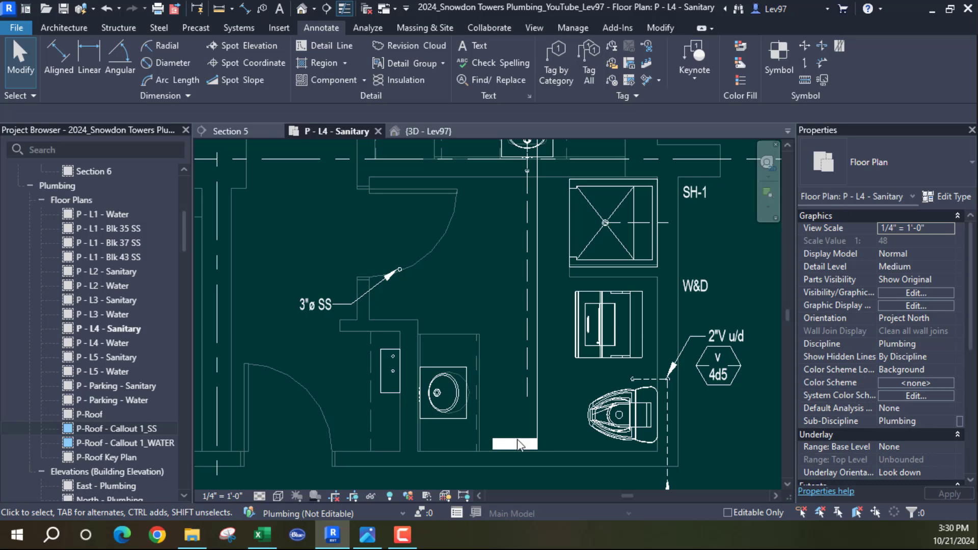
pyautogui.scroll(-3, 580, 453)
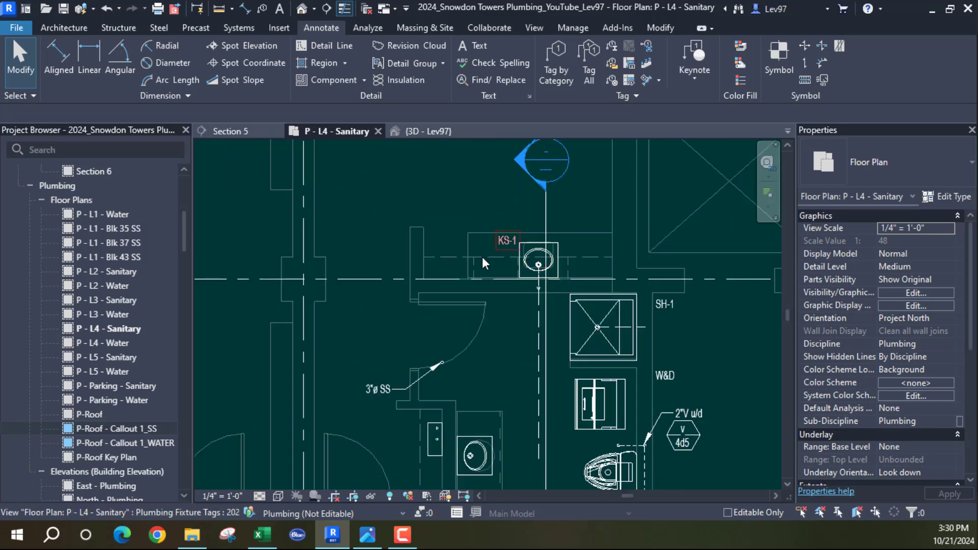
pyautogui.scroll(-4, 506, 408)
pyautogui.moveTo(497, 388); pyautogui.dragTo(484, 337, button='middle')
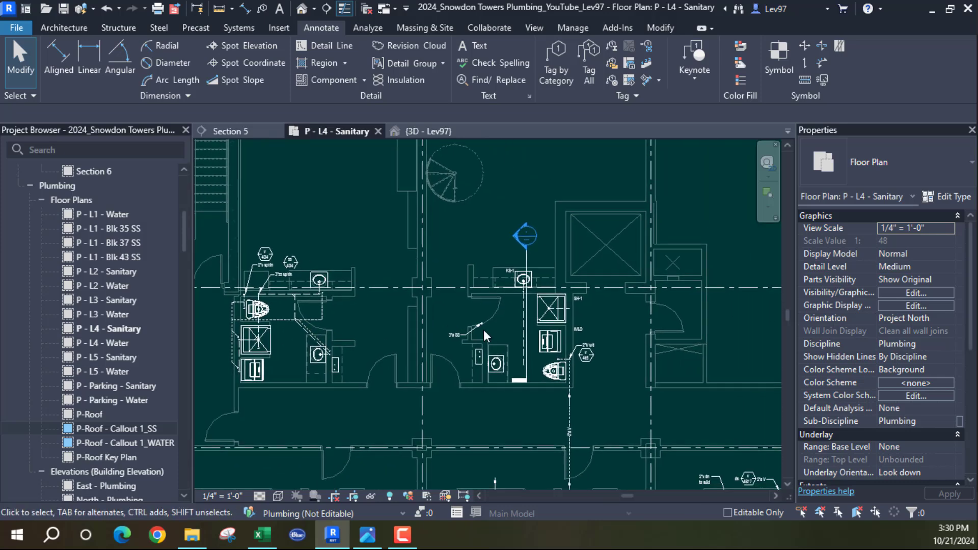
pyautogui.scroll(4, 555, 322)
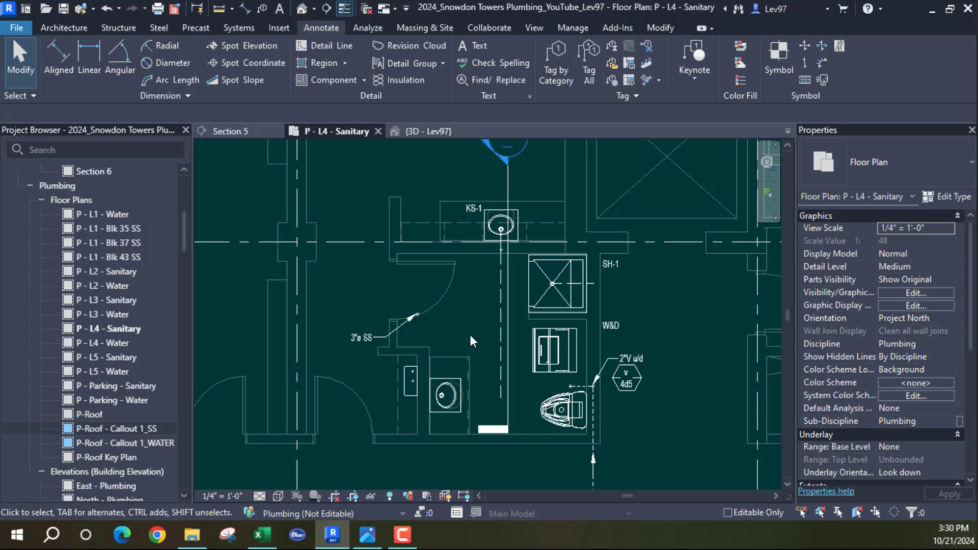
pyautogui.scroll(2, 480, 338)
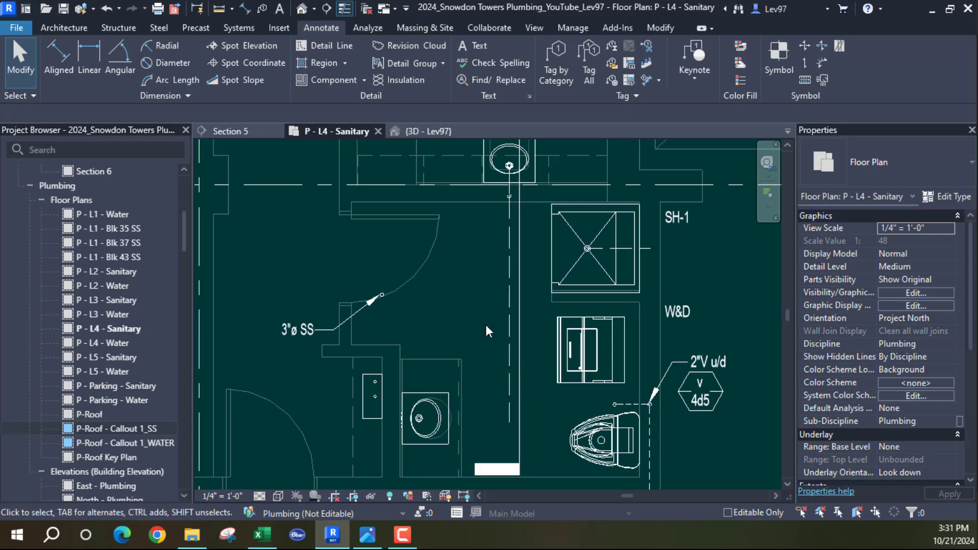
pyautogui.moveTo(496, 335); pyautogui.dragTo(485, 349, button='middle')
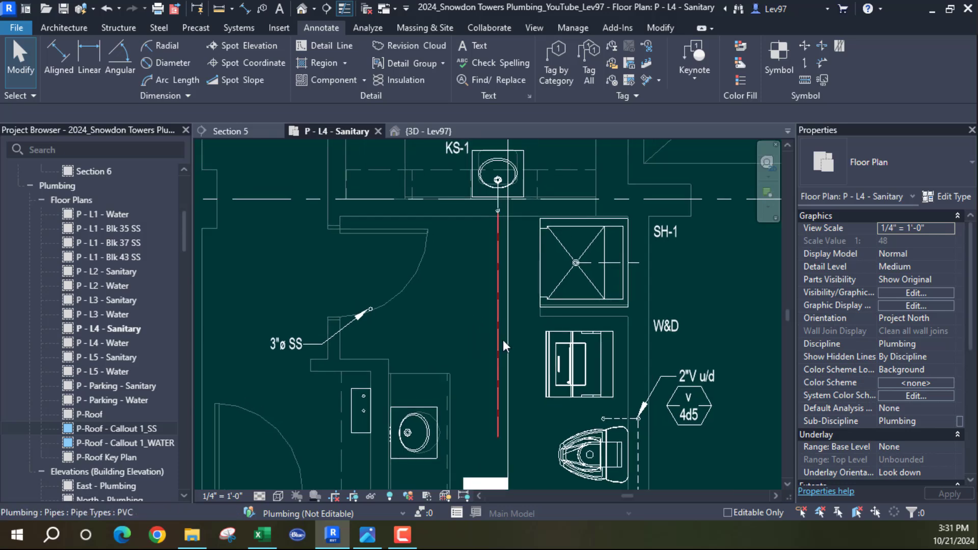
# - Examine the Section 5 line beside the sink drain and compare the restroom with the other restrooms on the floor
pyautogui.click(509, 351)
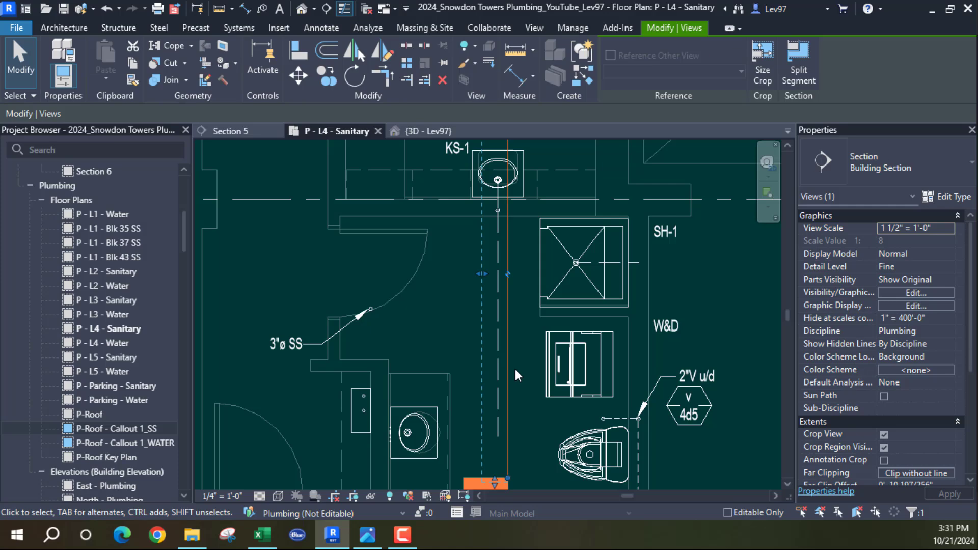
pyautogui.click(518, 369)
pyautogui.scroll(-2, 450, 291)
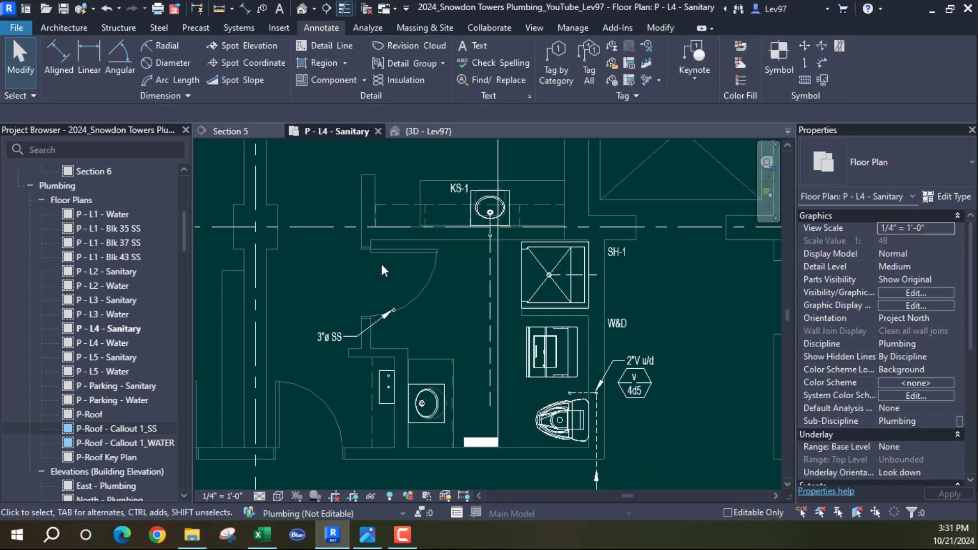
pyautogui.scroll(-3, 455, 352)
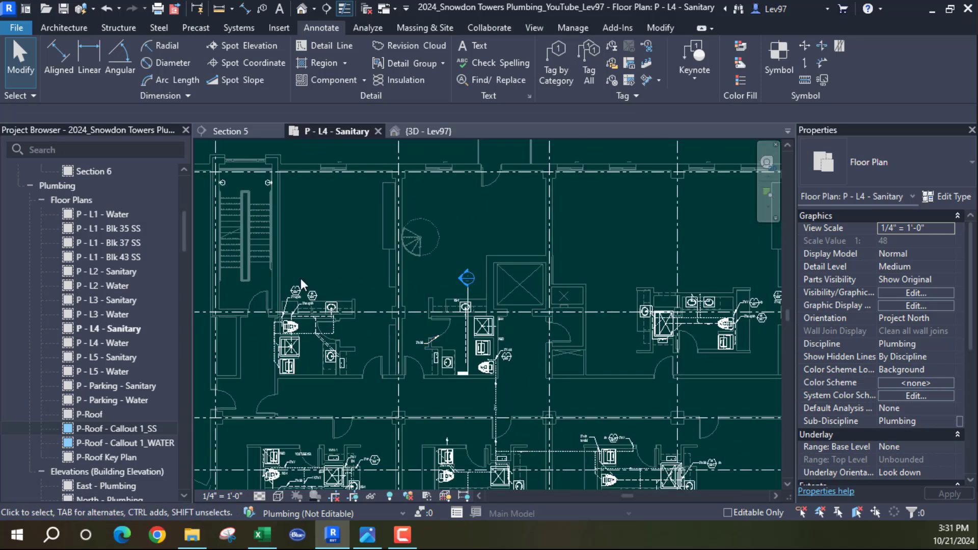
pyautogui.click(464, 340)
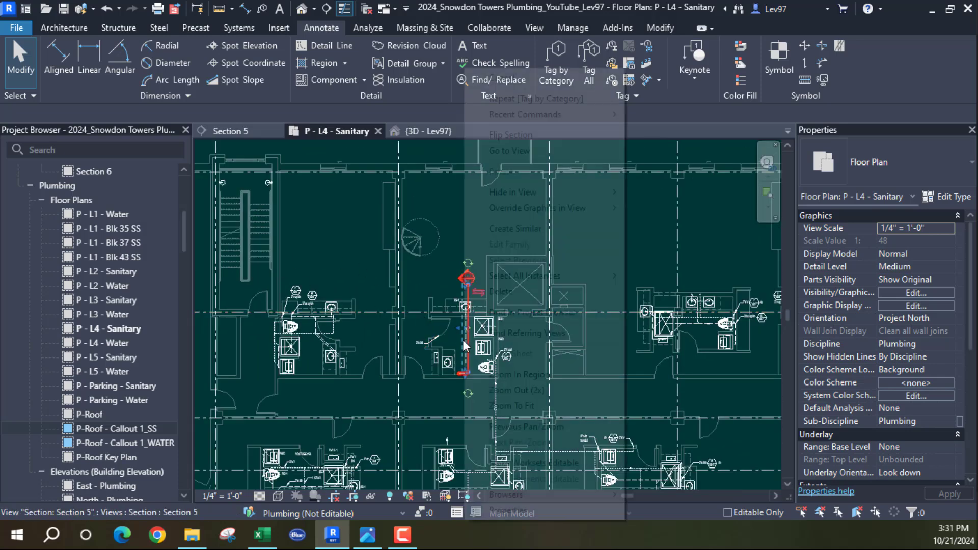
pyautogui.scroll(3, 455, 349)
pyautogui.scroll(-5, 293, 250)
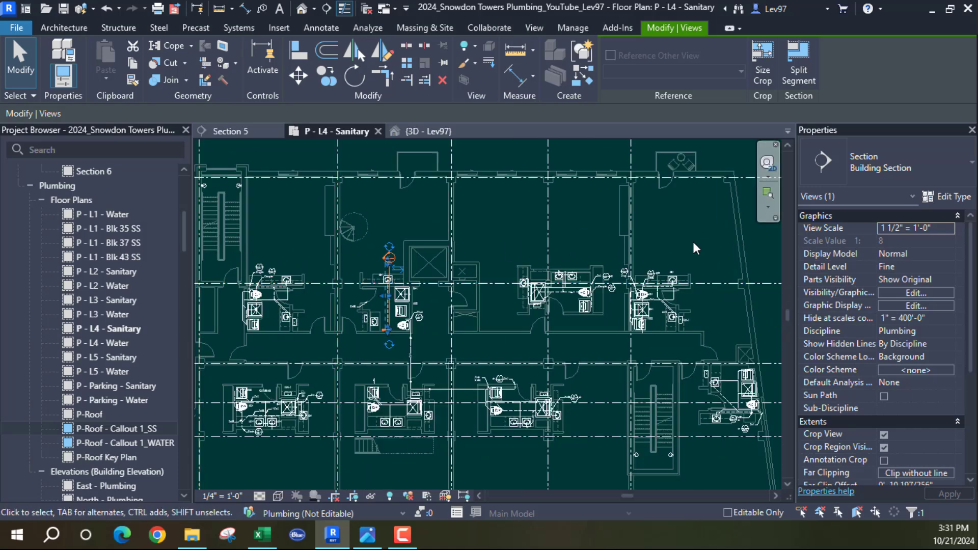
pyautogui.click(463, 352)
pyautogui.scroll(2, 382, 331)
pyautogui.scroll(3, 386, 326)
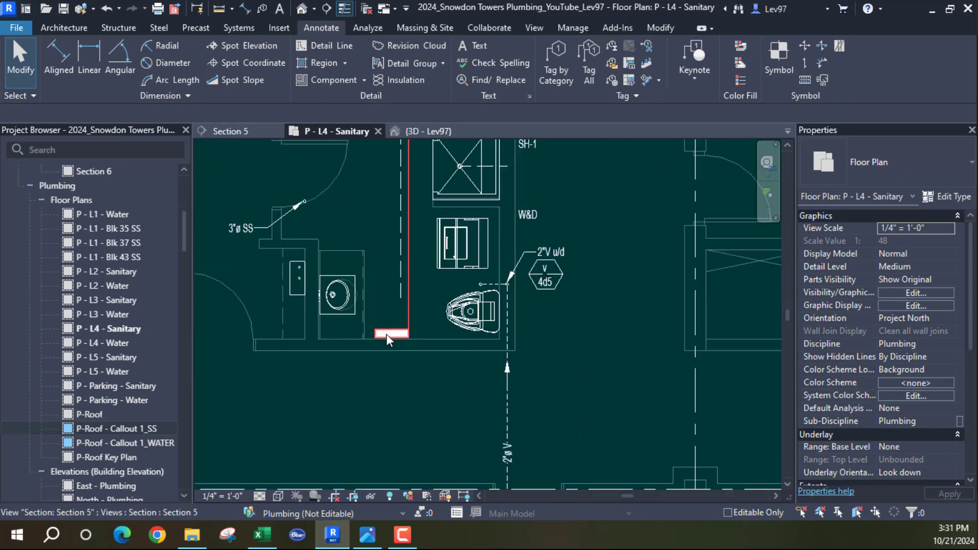
pyautogui.moveTo(383, 248); pyautogui.dragTo(386, 292, button='middle')
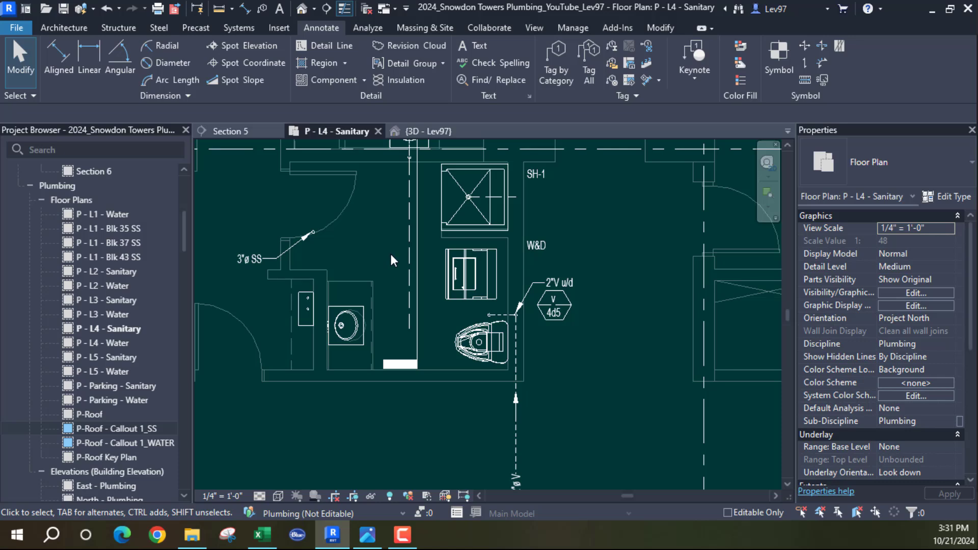
pyautogui.moveTo(390, 254); pyautogui.dragTo(429, 292, button='middle')
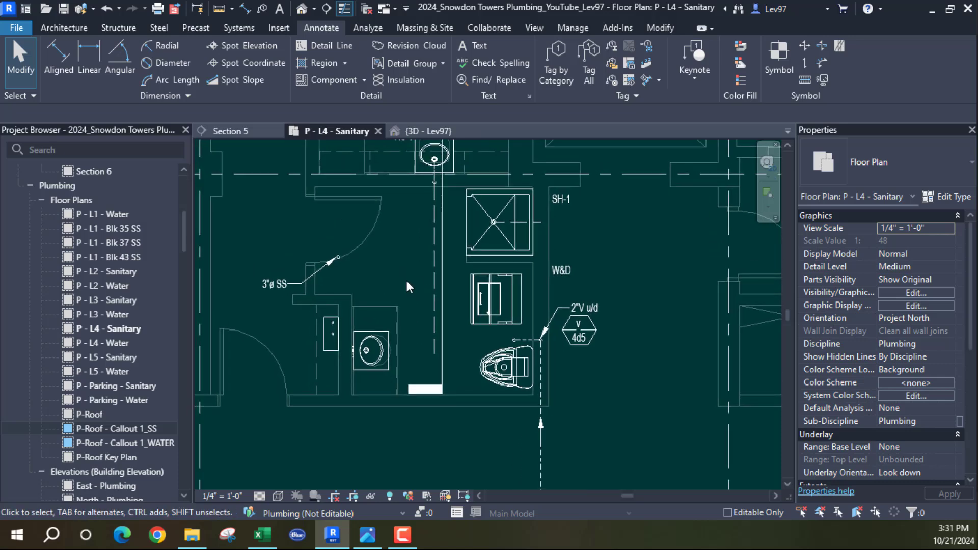
pyautogui.scroll(5, 407, 290)
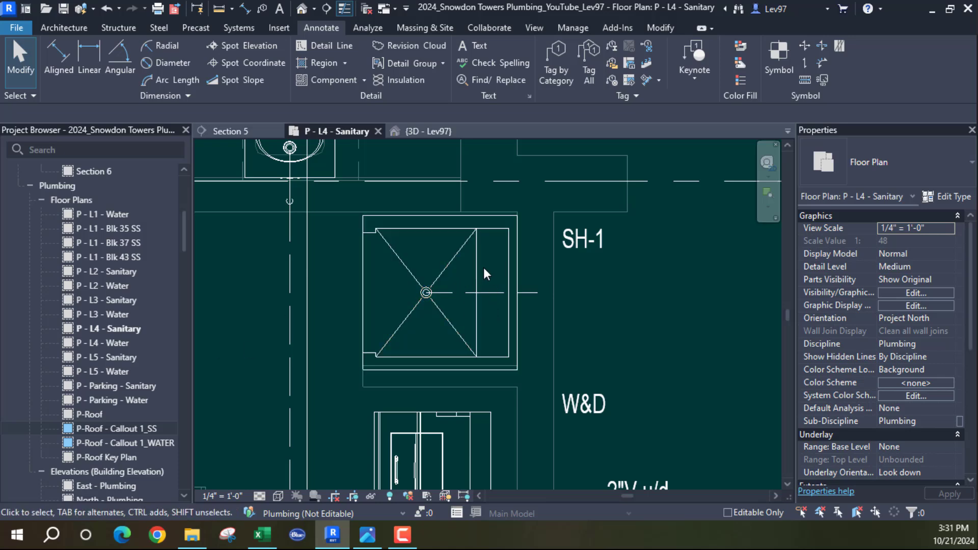
# - Move the Section 5 line away from the sink drain, placing it between the drain pipe and the shower stall
pyautogui.click(306, 342)
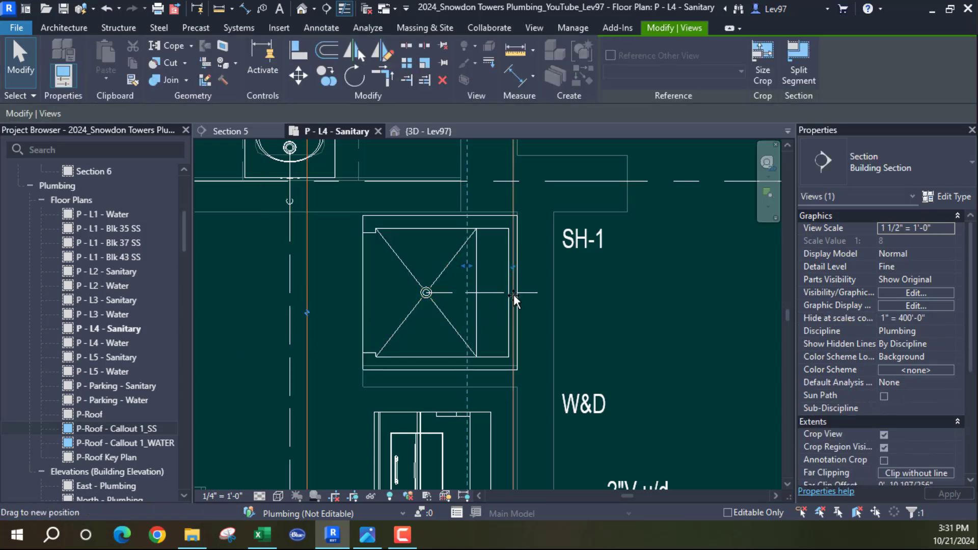
pyautogui.moveTo(514, 295); pyautogui.dragTo(399, 294)
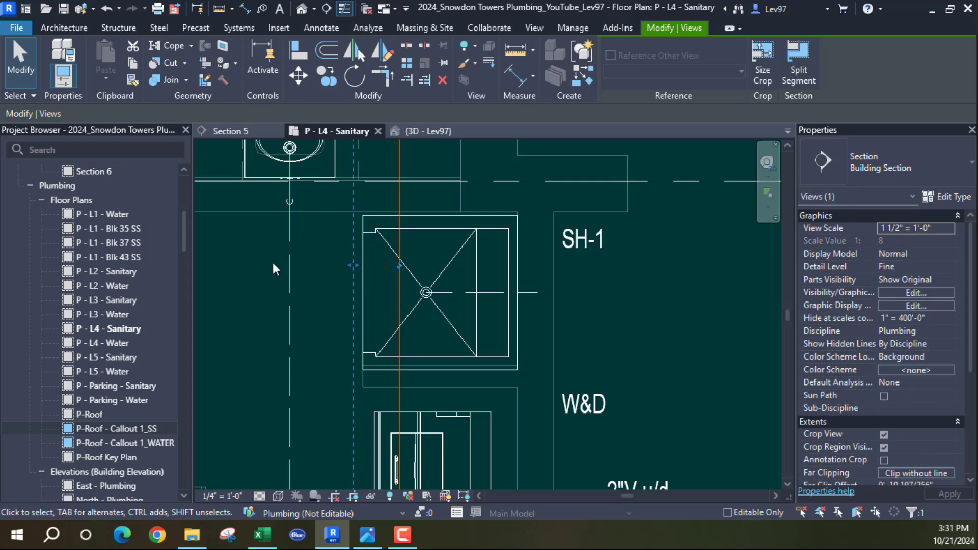
pyautogui.click(289, 294)
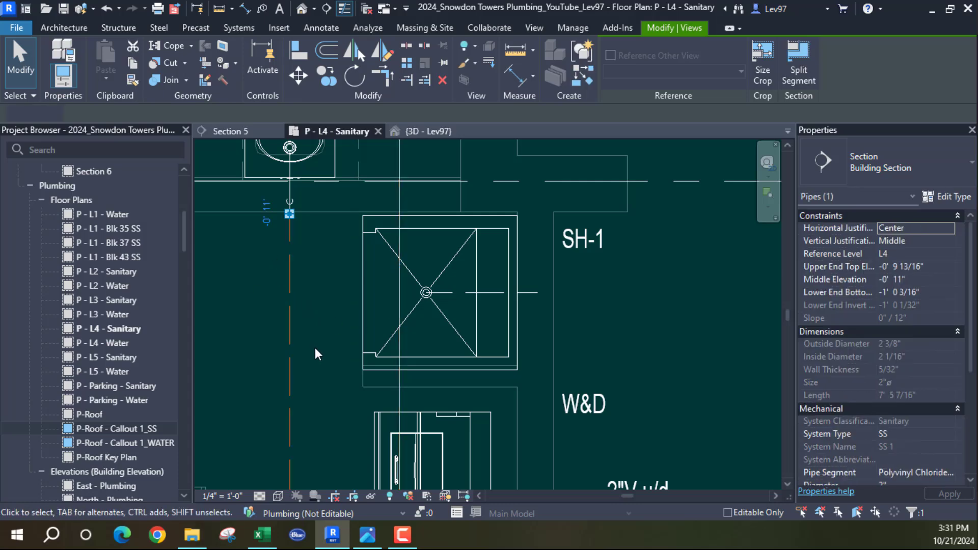
pyautogui.moveTo(339, 432); pyautogui.dragTo(408, 220, button='middle')
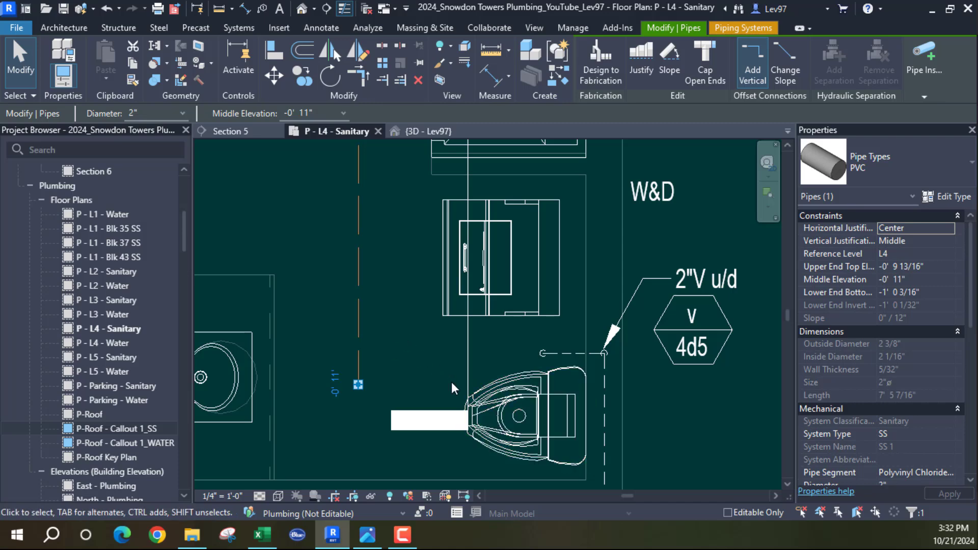
pyautogui.moveTo(498, 389); pyautogui.dragTo(520, 289, button='middle')
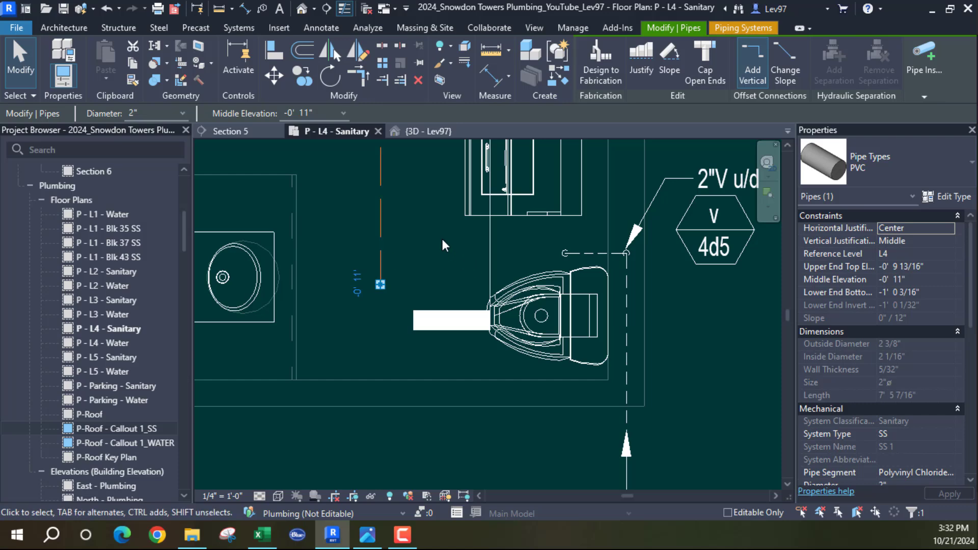
pyautogui.moveTo(442, 246); pyautogui.dragTo(410, 279, button='middle')
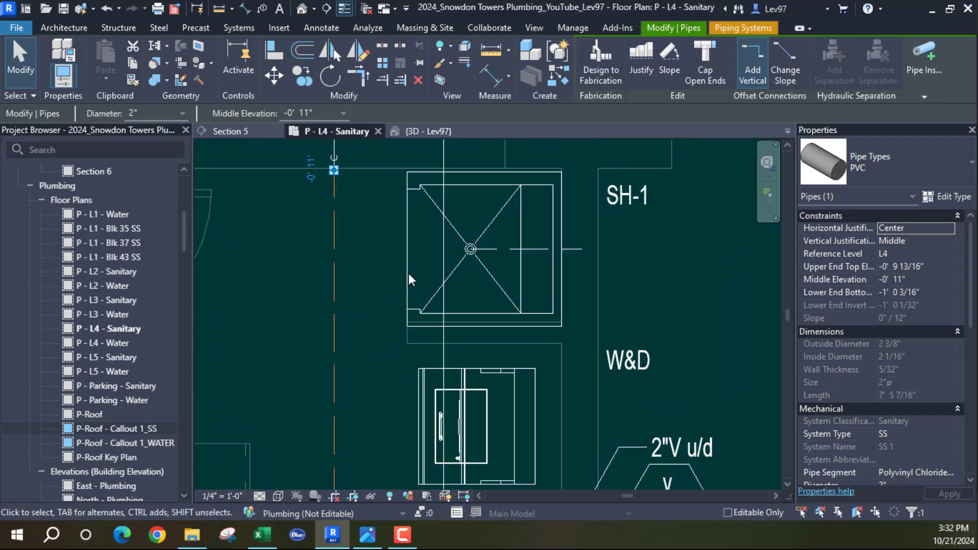
pyautogui.click(442, 270)
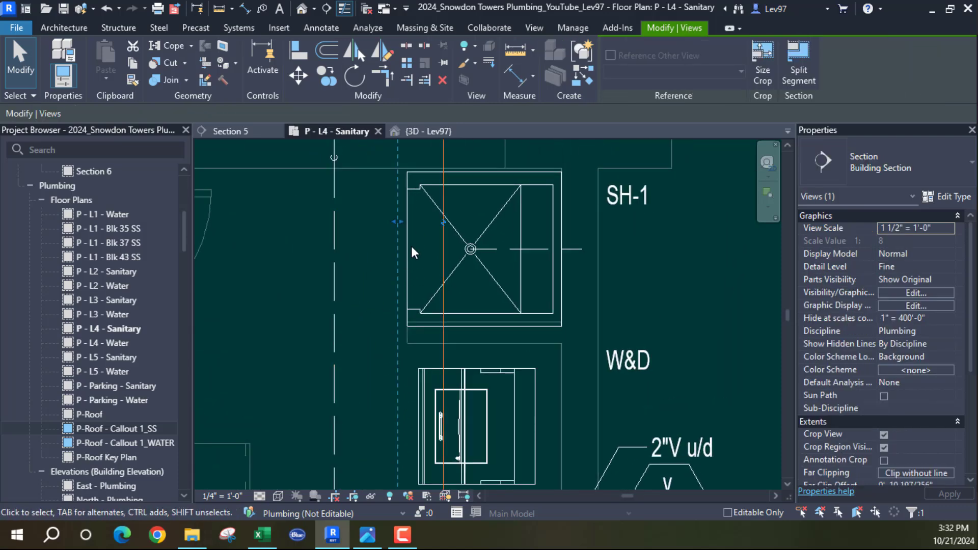
pyautogui.moveTo(443, 261); pyautogui.dragTo(387, 282)
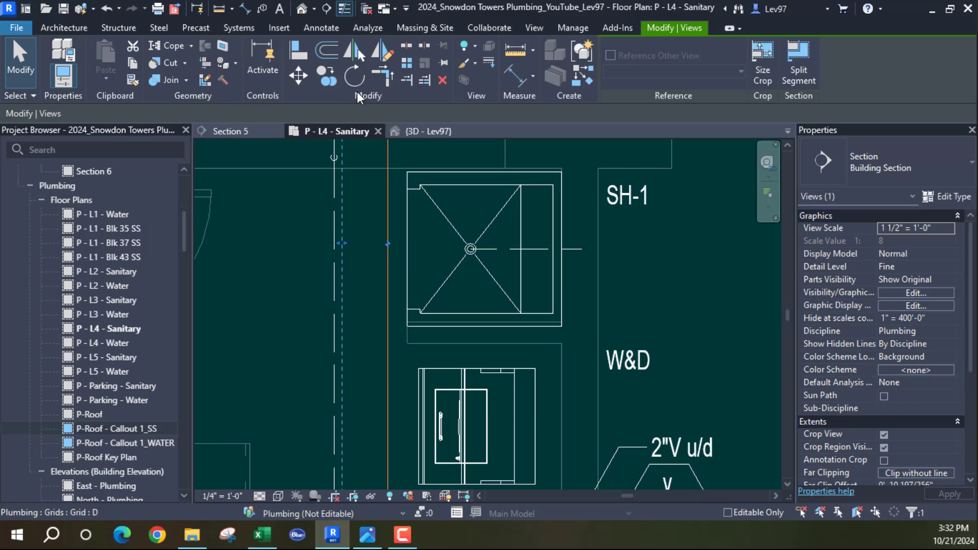
pyautogui.click(355, 76)
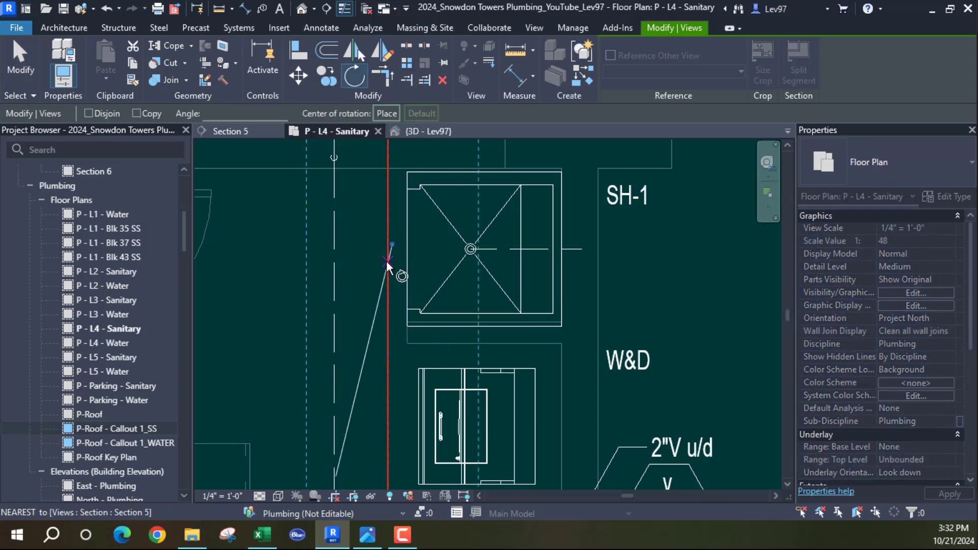
pyautogui.press('Escape')
pyautogui.press('Escape')
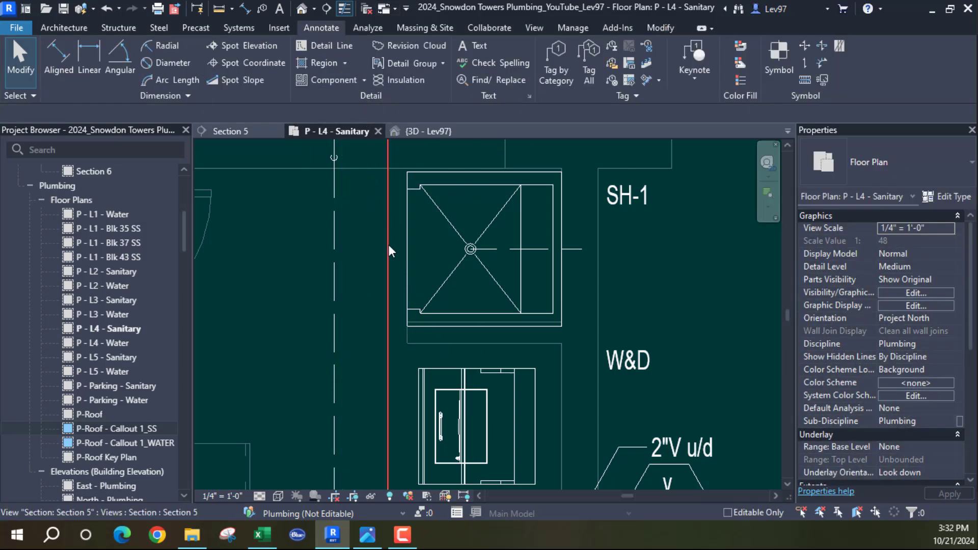
# - Rotate the Section 5 line 90° about a point beside the shower stall so it runs horizontally across the stall
pyautogui.click(388, 245)
pyautogui.click(355, 76)
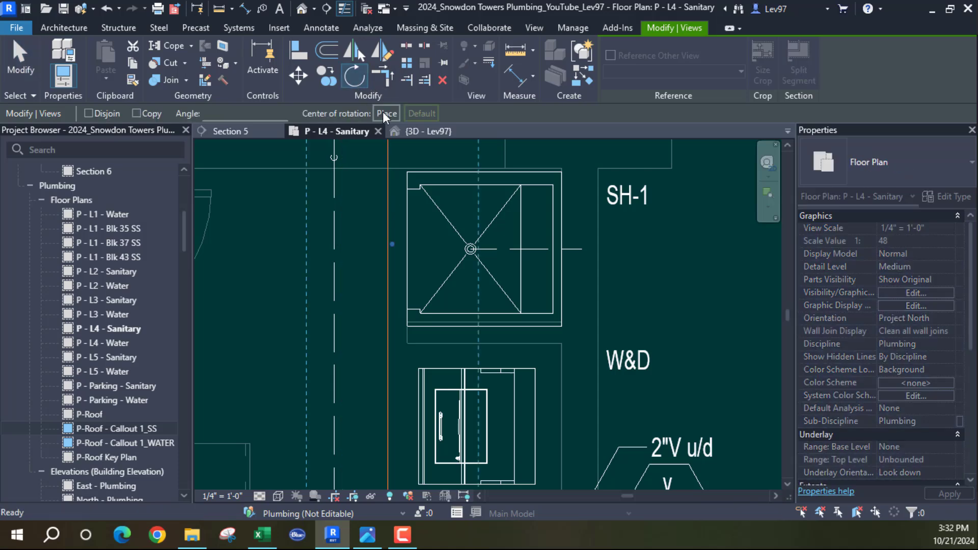
pyautogui.click(388, 262)
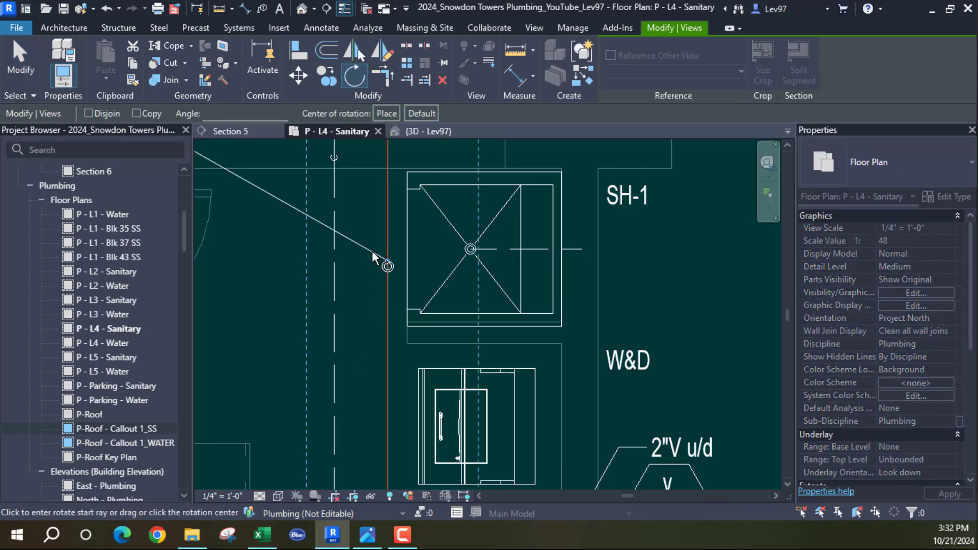
pyautogui.click(279, 254)
pyautogui.write('90')
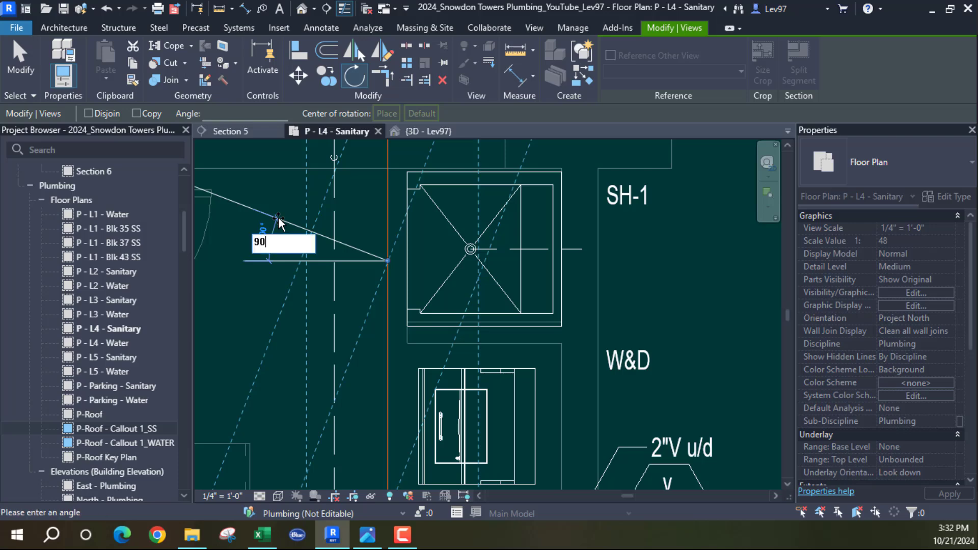
pyautogui.press('Return')
pyautogui.moveTo(293, 254); pyautogui.dragTo(356, 273)
pyautogui.click(294, 260)
# - In Section 5, draw a 2" PVC vertical drop from the open end of the shower's horizontal drain down to elevation -1' 9"
pyautogui.click(406, 240)
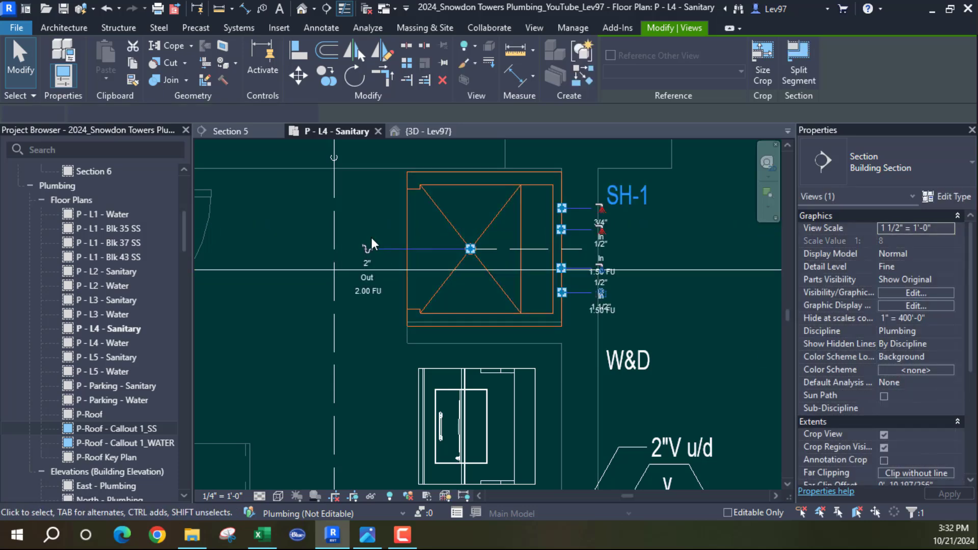
pyautogui.click(255, 130)
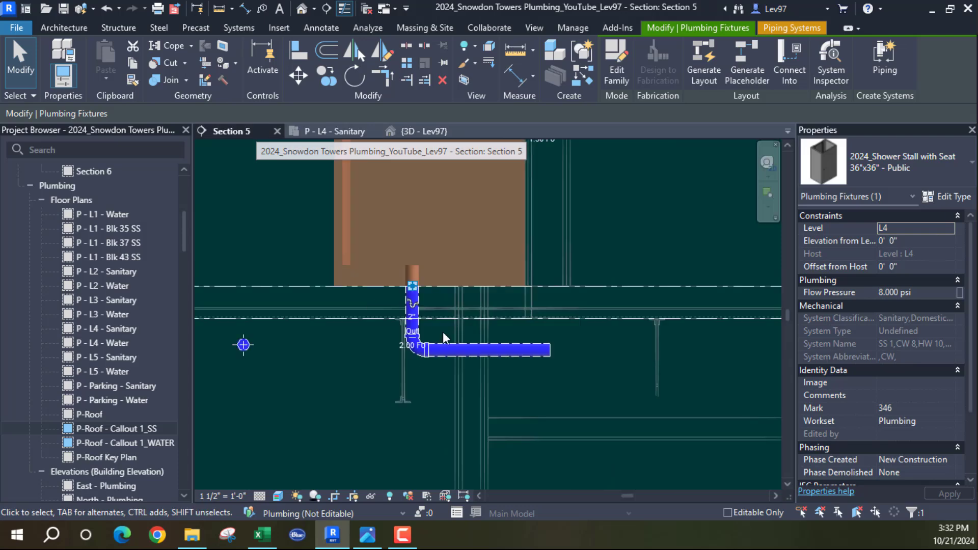
pyautogui.scroll(-2, 551, 391)
pyautogui.moveTo(552, 398); pyautogui.dragTo(594, 356, button='middle')
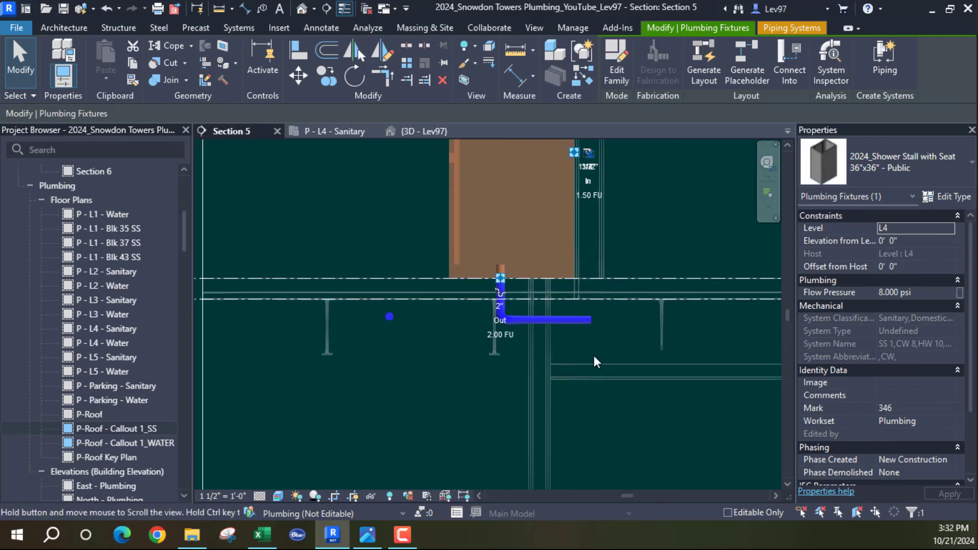
pyautogui.click(570, 321)
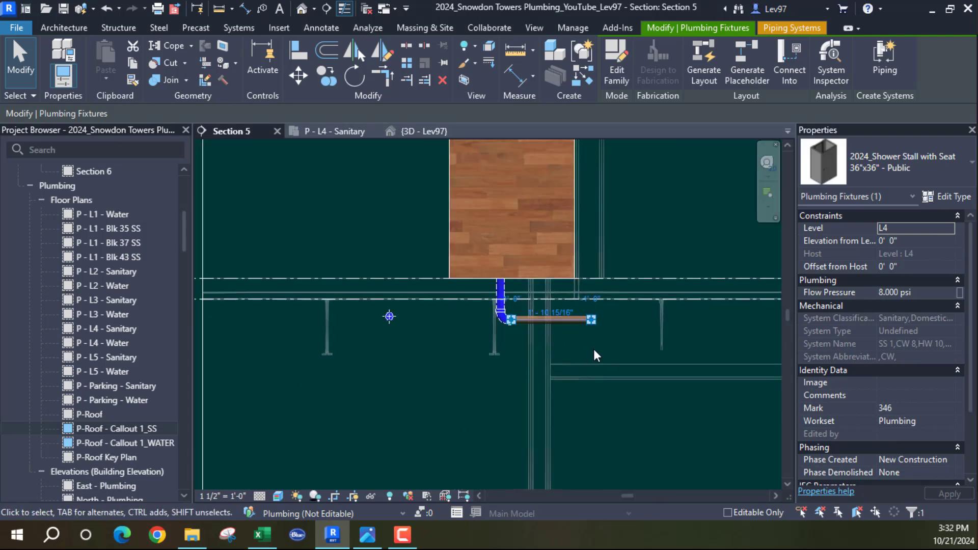
pyautogui.scroll(1, 574, 342)
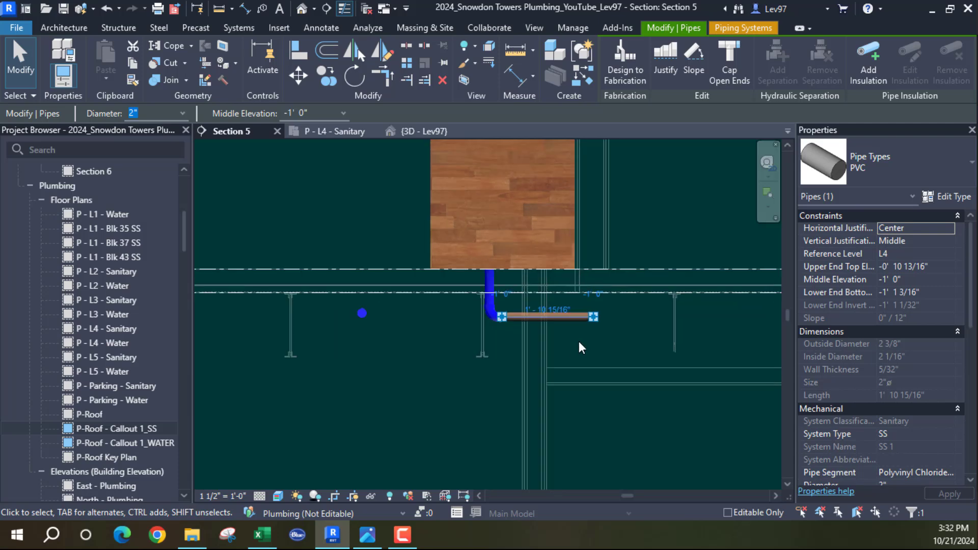
pyautogui.rightClick(595, 319)
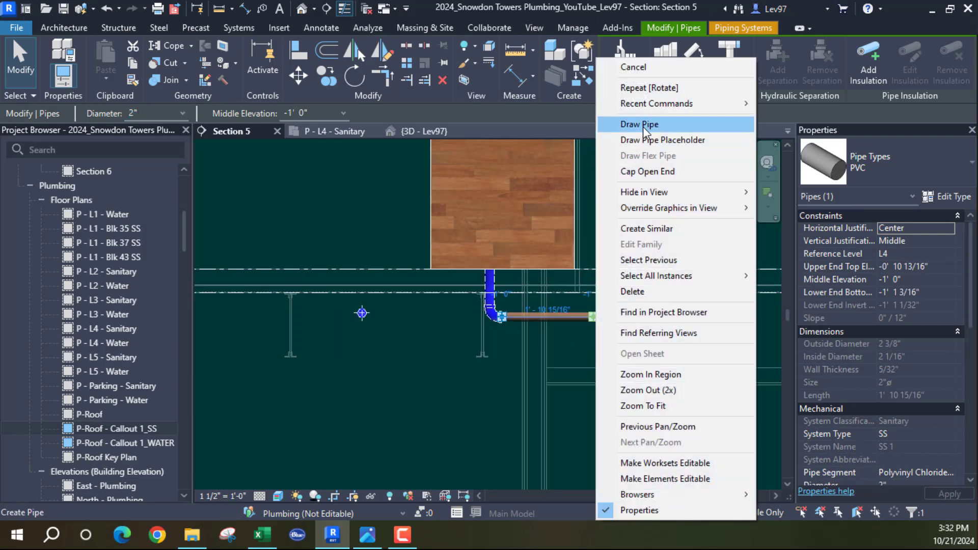
pyautogui.click(643, 126)
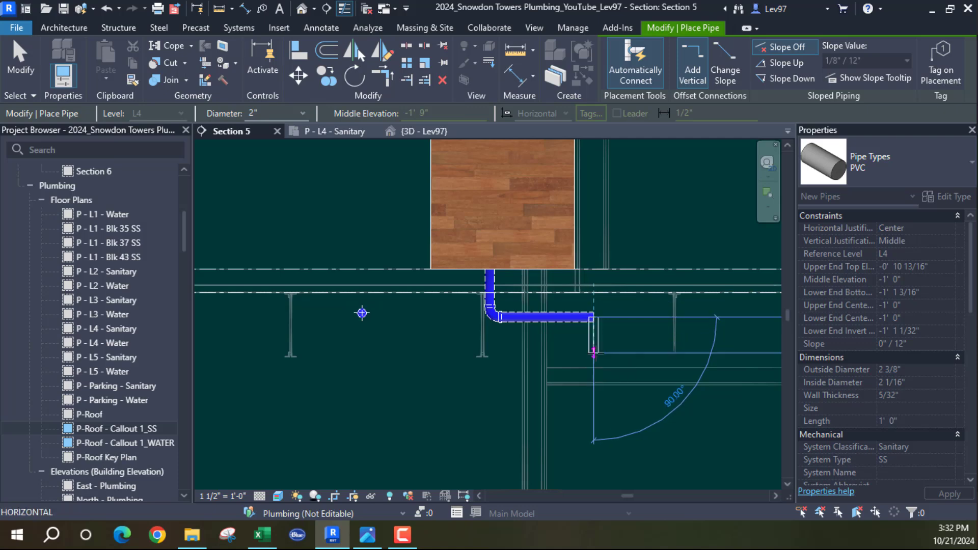
pyautogui.click(593, 351)
pyautogui.press('Escape')
pyautogui.press('Escape')
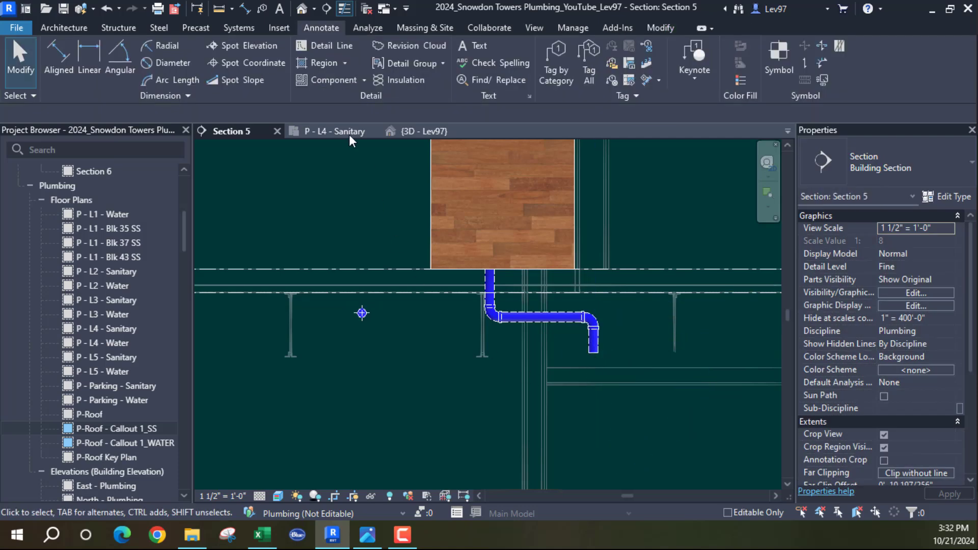
# - Inspect the shower drain from below in the 3D - Lev97 view and hide the Snowdon Towers Sample Structural link there
pyautogui.click(324, 130)
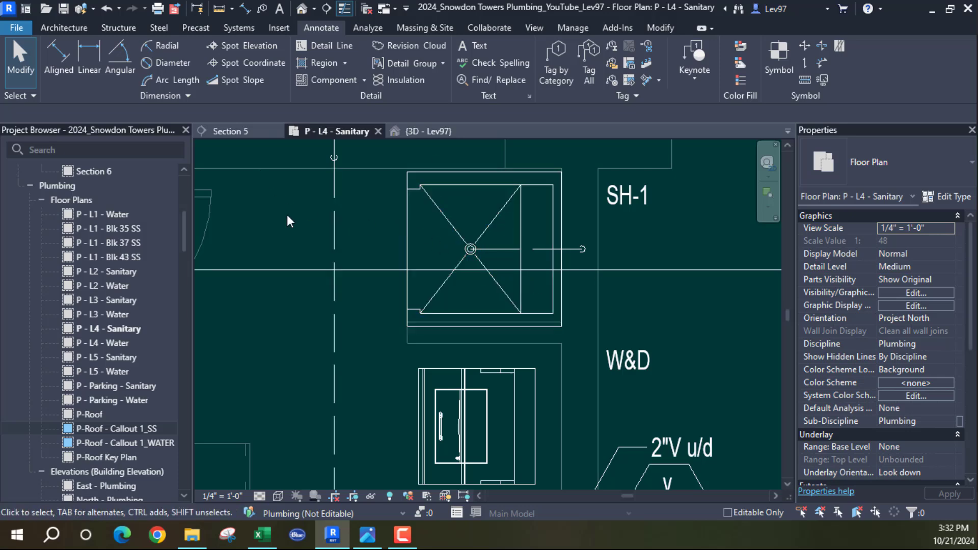
pyautogui.click(414, 131)
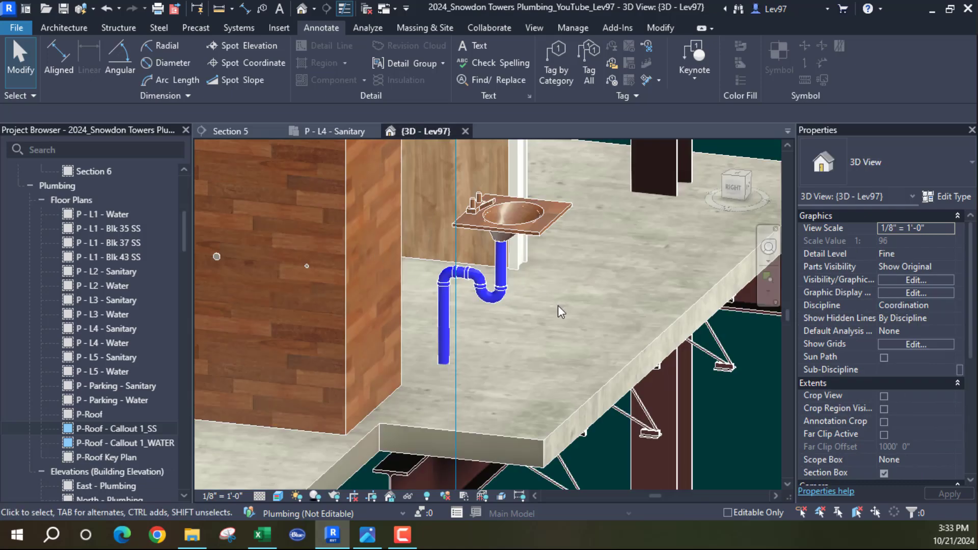
pyautogui.keyDown('shift'); pyautogui.moveTo(553, 360); pyautogui.dragTo(548, 326, button='middle'); pyautogui.keyUp('shift')
pyautogui.scroll(1, 535, 295)
pyautogui.scroll(-3, 536, 337)
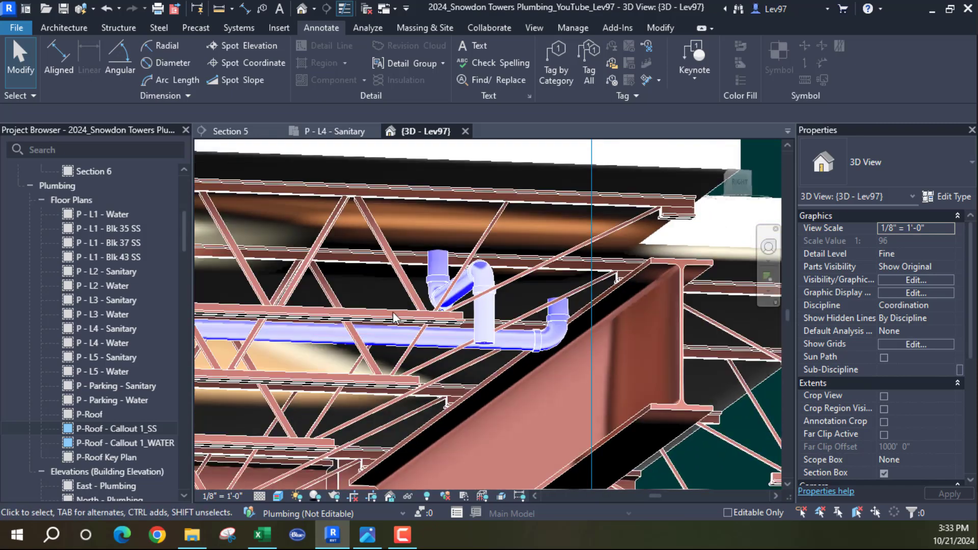
pyautogui.keyDown('shift'); pyautogui.moveTo(430, 344); pyautogui.dragTo(474, 330, button='middle'); pyautogui.keyUp('shift')
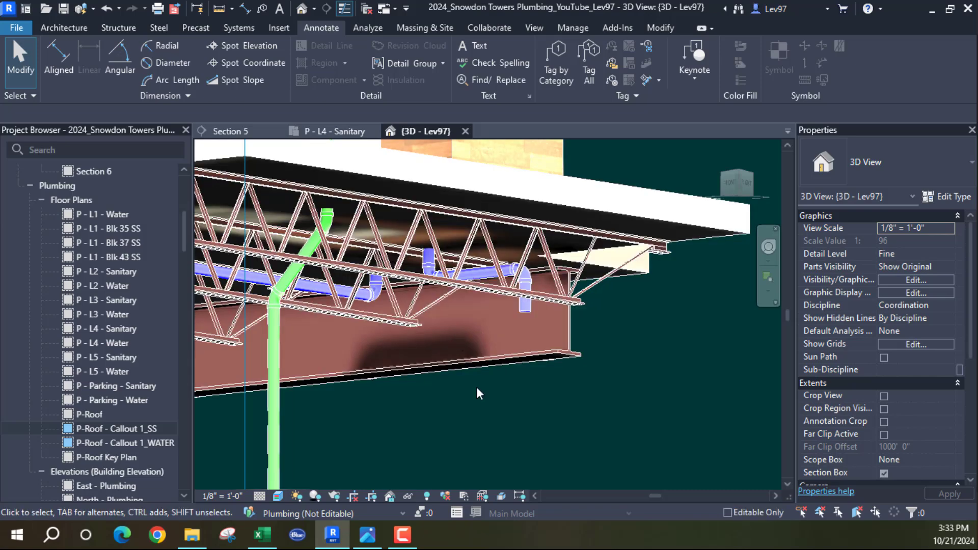
pyautogui.click(917, 280)
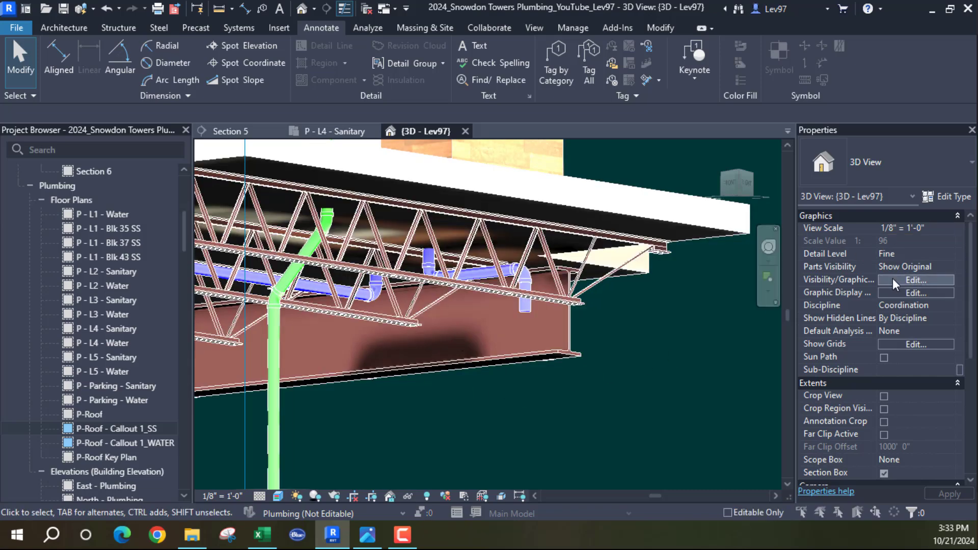
pyautogui.click(660, 102)
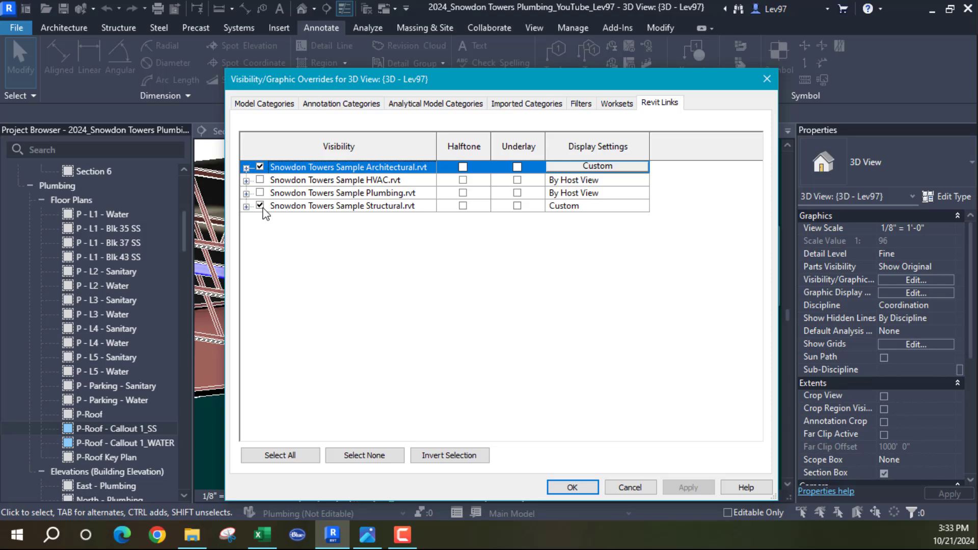
pyautogui.click(261, 205)
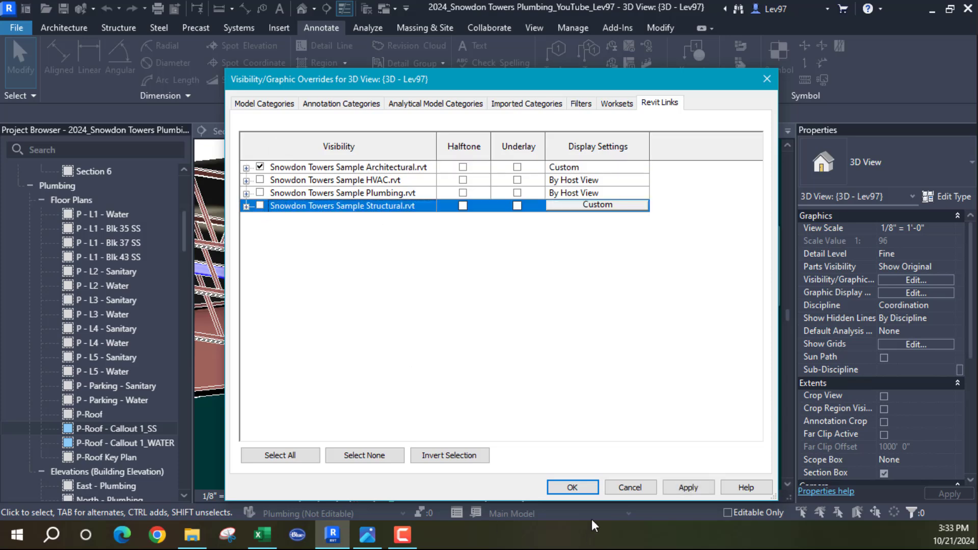
pyautogui.click(572, 487)
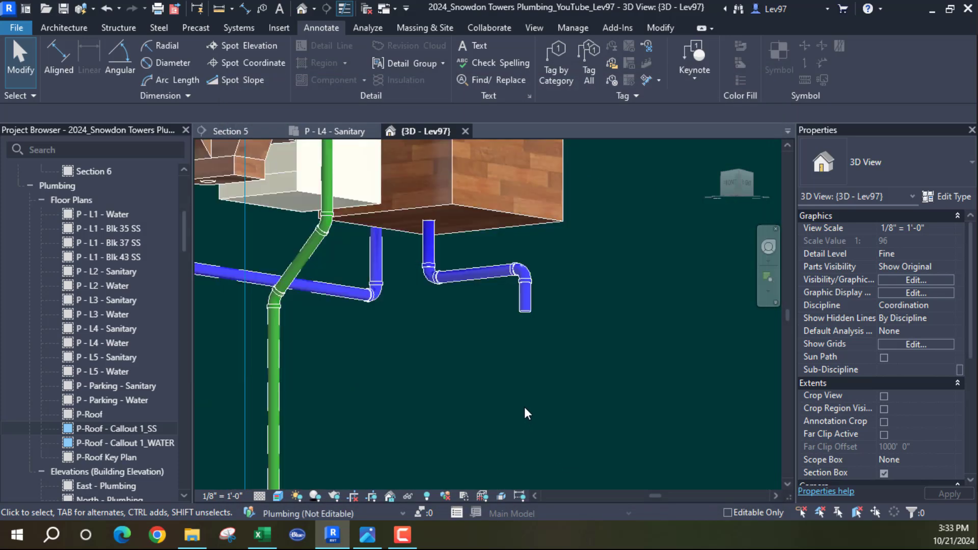
# - Turn on the Walls category in the custom display settings of the Snowdon Towers Sample Architectural link for the 3D view
pyautogui.scroll(-8, 514, 415)
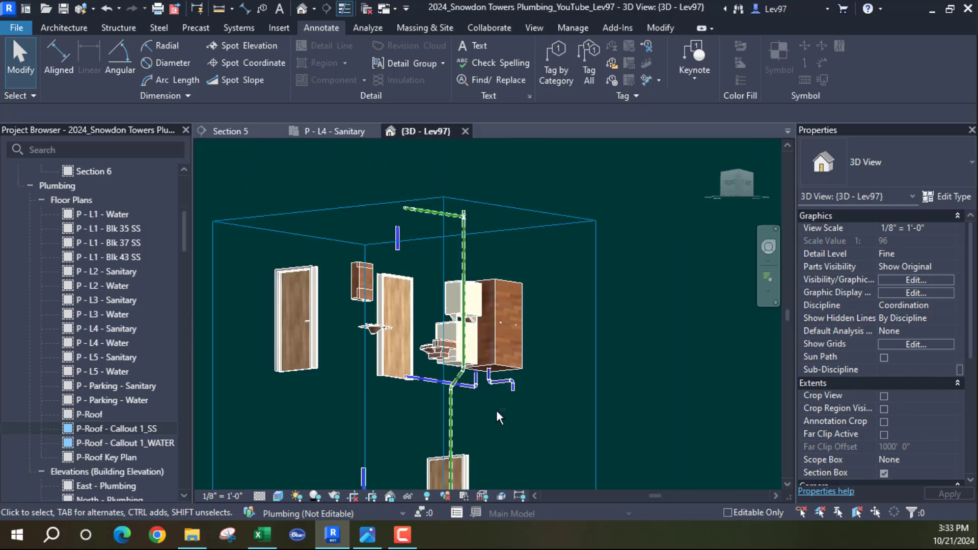
pyautogui.keyDown('shift'); pyautogui.moveTo(496, 410); pyautogui.dragTo(540, 404, button='middle'); pyautogui.keyUp('shift')
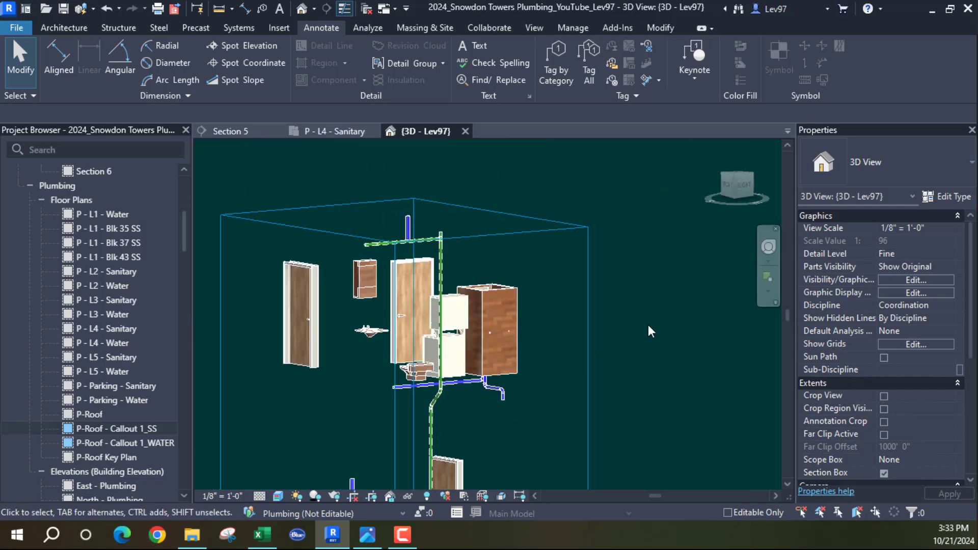
pyautogui.click(903, 280)
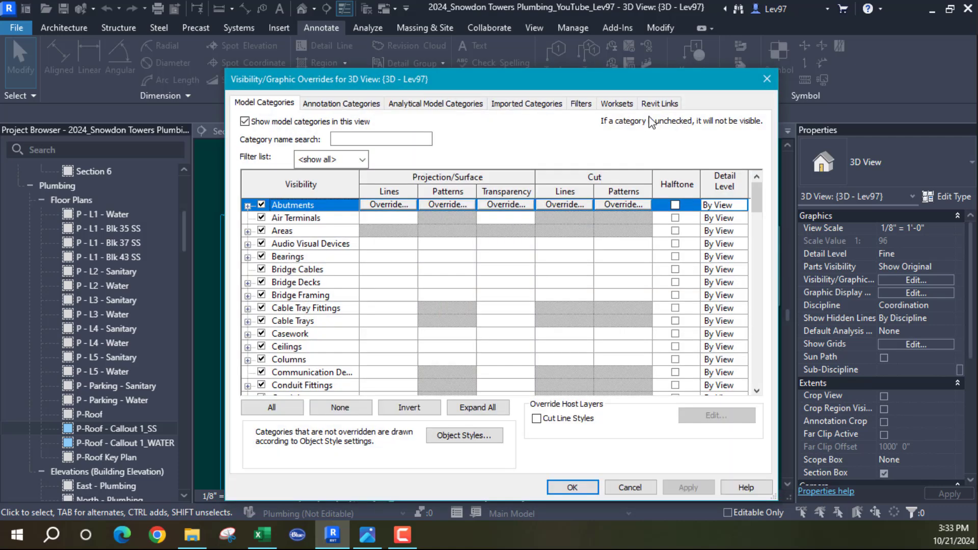
pyautogui.click(654, 104)
pyautogui.click(597, 170)
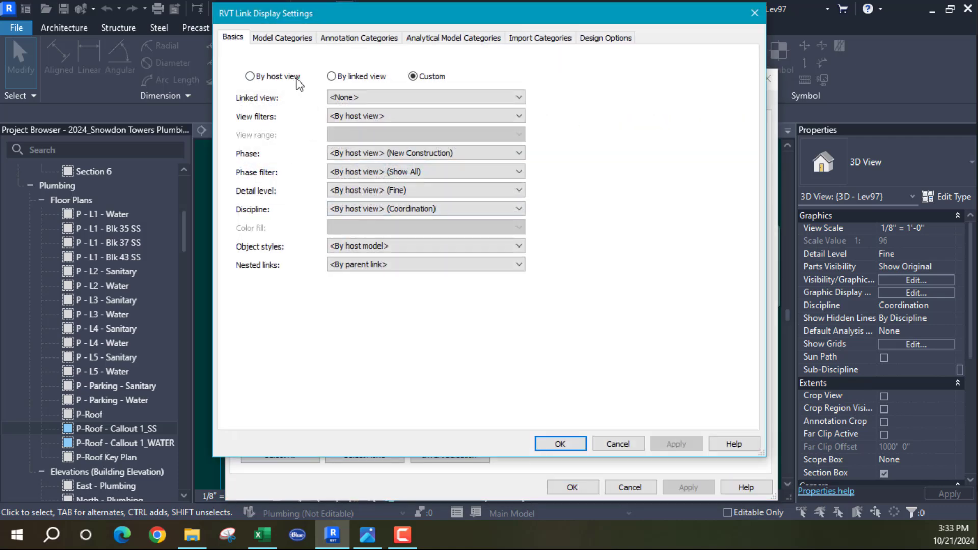
pyautogui.click(294, 39)
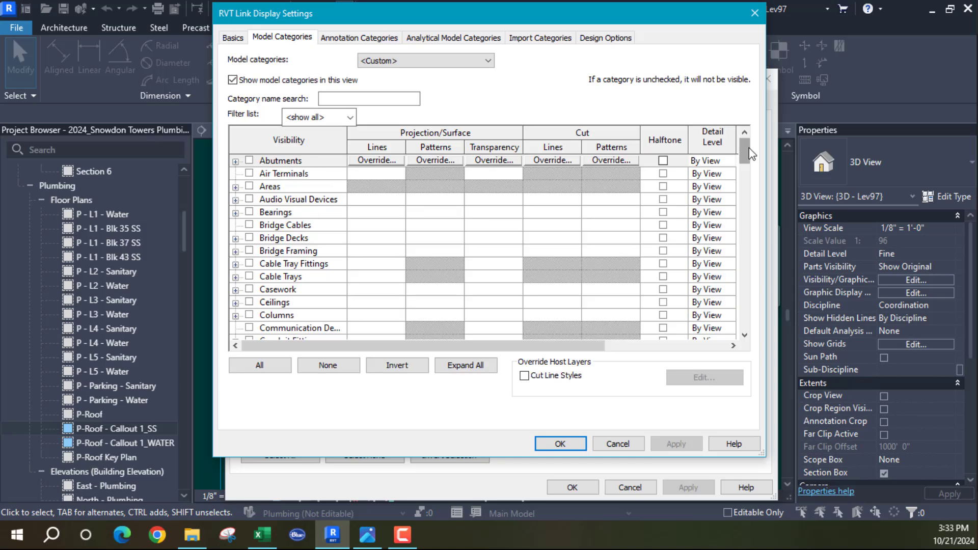
pyautogui.moveTo(748, 151); pyautogui.dragTo(777, 336)
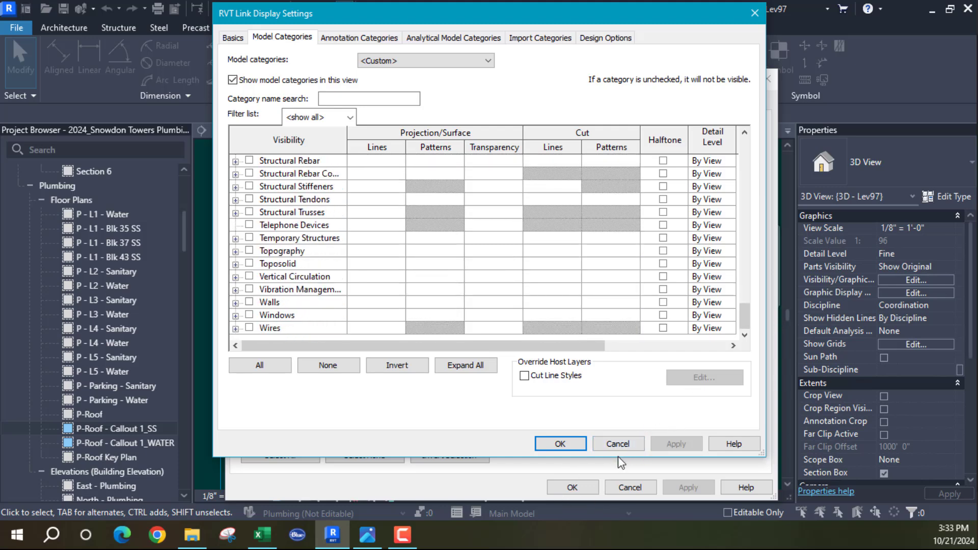
pyautogui.click(250, 302)
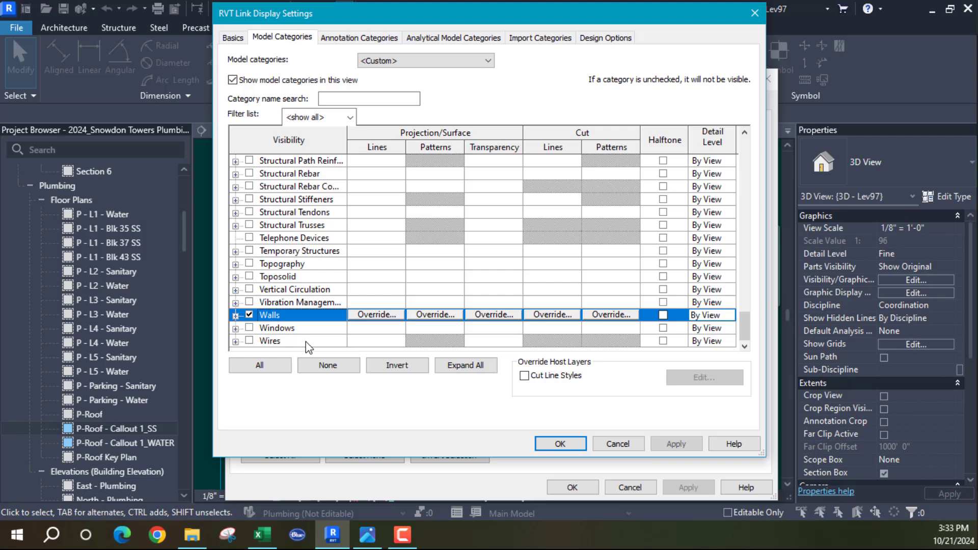
pyautogui.click(578, 444)
pyautogui.click(579, 487)
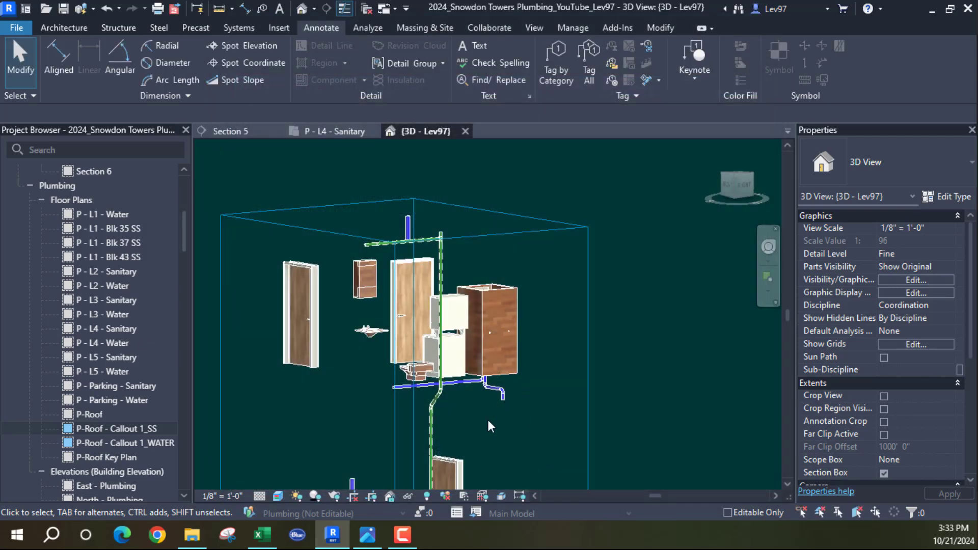
# - Check the walls around the restroom piping and hide the Snowdon Towers Sample Architectural link in the 3D view
pyautogui.scroll(3, 485, 422)
pyautogui.moveTo(482, 419)
pyautogui.keyDown('shift'); pyautogui.mouseDown(button='middle')
pyautogui.moveTo(548, 397)
pyautogui.moveTo(562, 351)
pyautogui.moveTo(527, 420)
pyautogui.mouseUp(button='middle'); pyautogui.keyUp('shift')
pyautogui.scroll(-4, 502, 385)
pyautogui.keyDown('shift'); pyautogui.moveTo(500, 368); pyautogui.dragTo(543, 390, button='middle'); pyautogui.keyUp('shift')
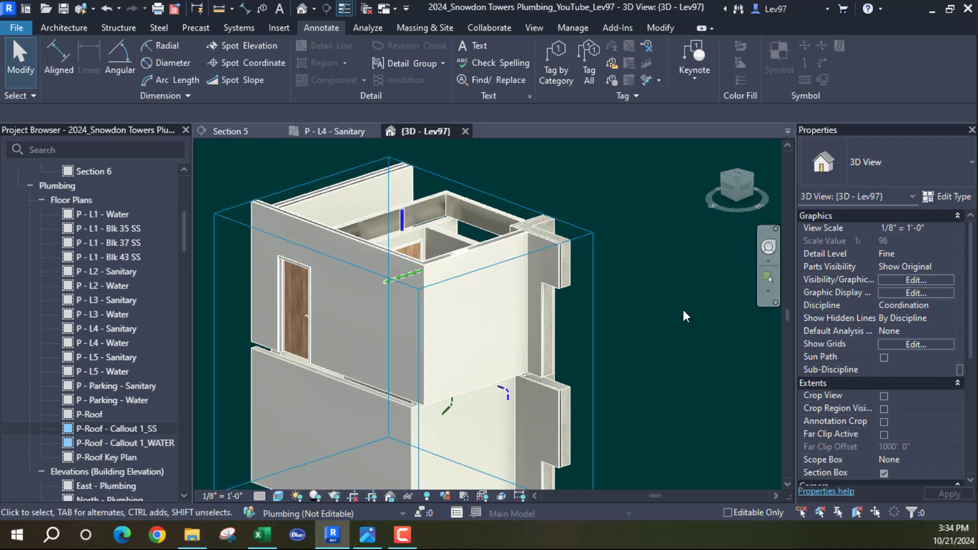
pyautogui.click(898, 280)
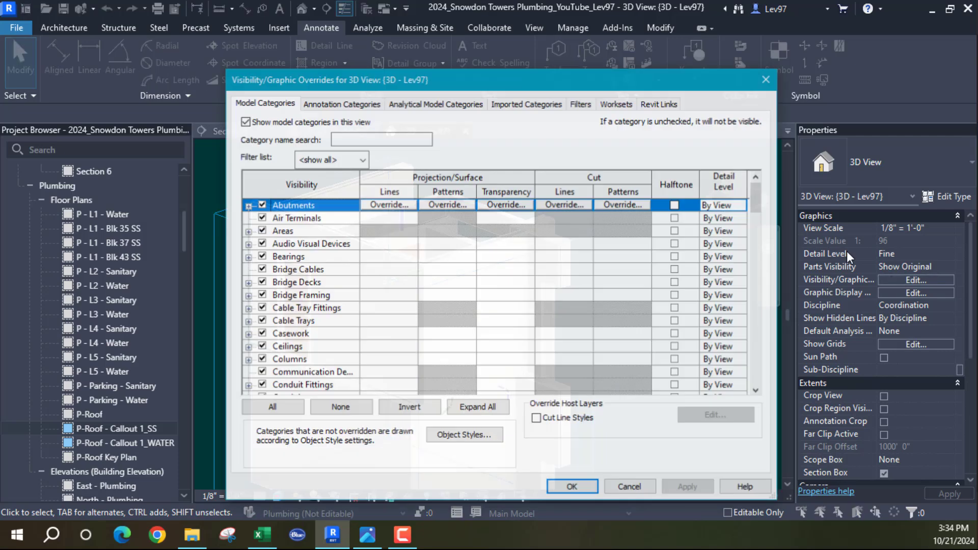
pyautogui.click(663, 107)
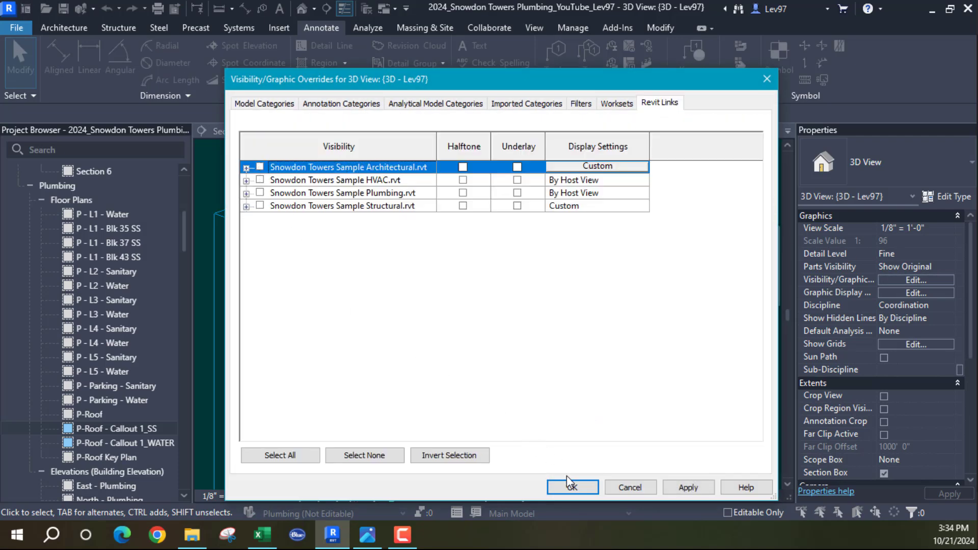
pyautogui.click(572, 487)
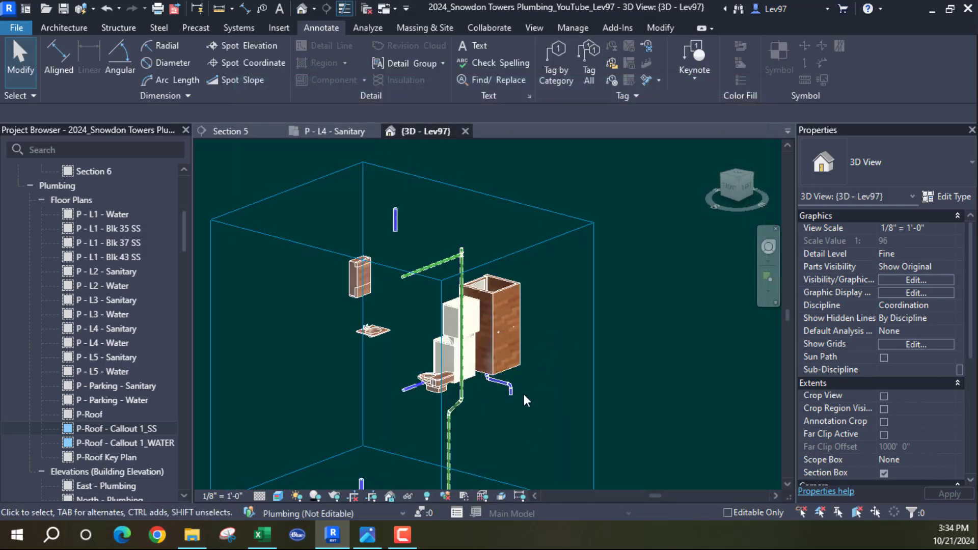
# - In P - L4 - Sanitary, draw a 2" PVC pipe at -1' 9" from the shower's vertical drop, diagonally at 135° and on horizontally above the washer and dryer
pyautogui.scroll(3, 522, 392)
pyautogui.scroll(2, 514, 378)
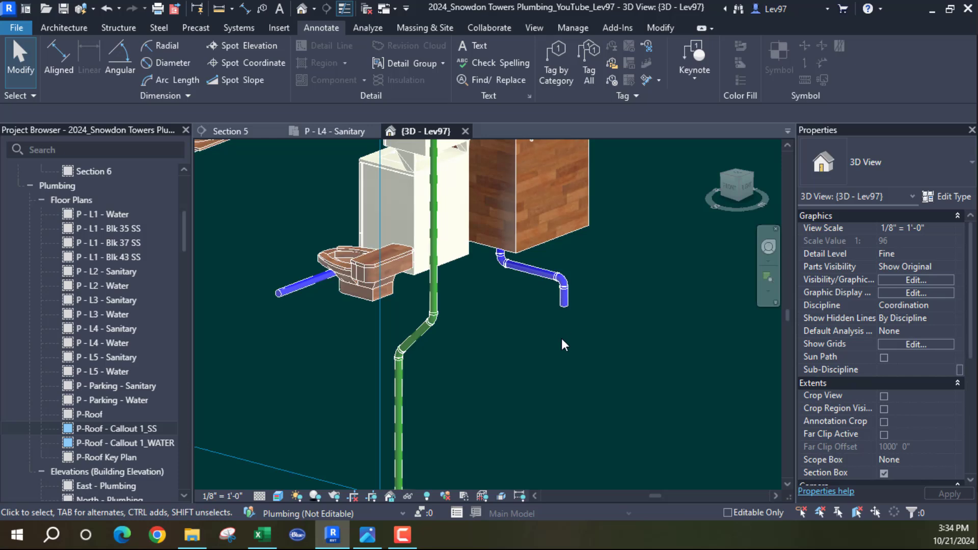
pyautogui.keyDown('shift'); pyautogui.moveTo(563, 341); pyautogui.dragTo(531, 324, button='middle'); pyautogui.keyUp('shift')
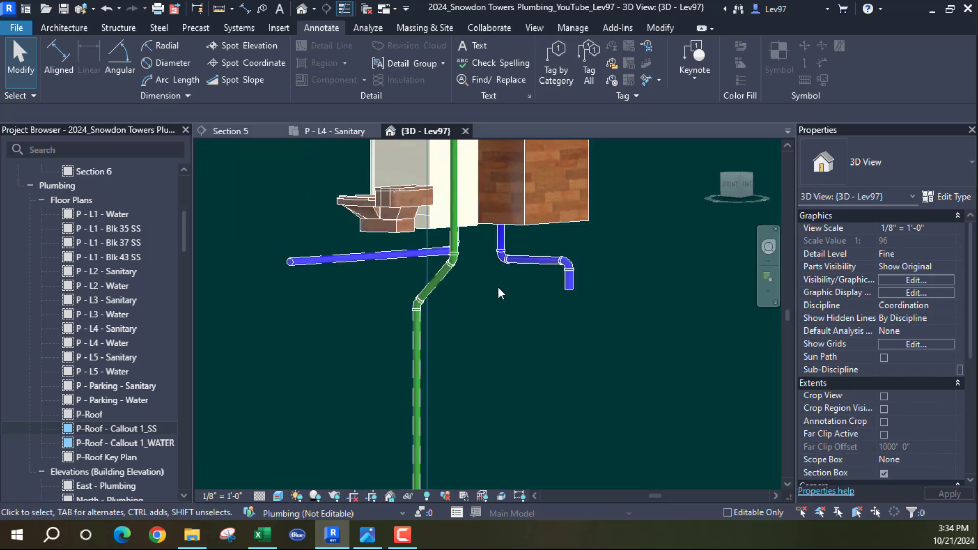
pyautogui.click(565, 288)
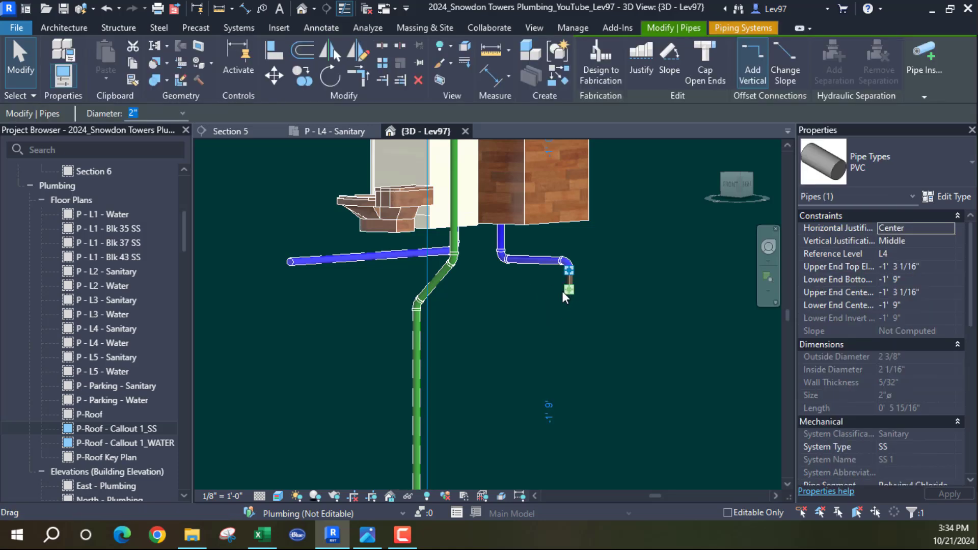
pyautogui.rightClick(566, 293)
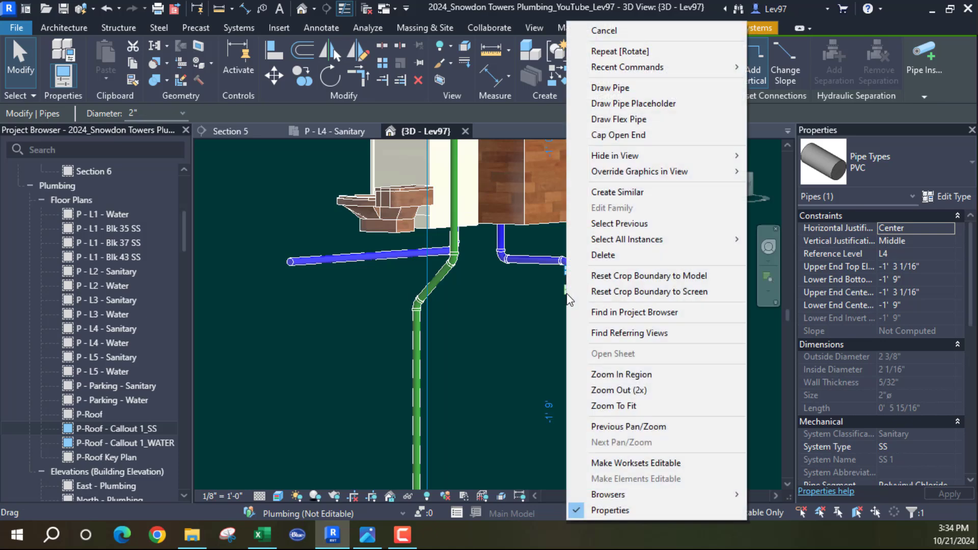
pyautogui.click(618, 89)
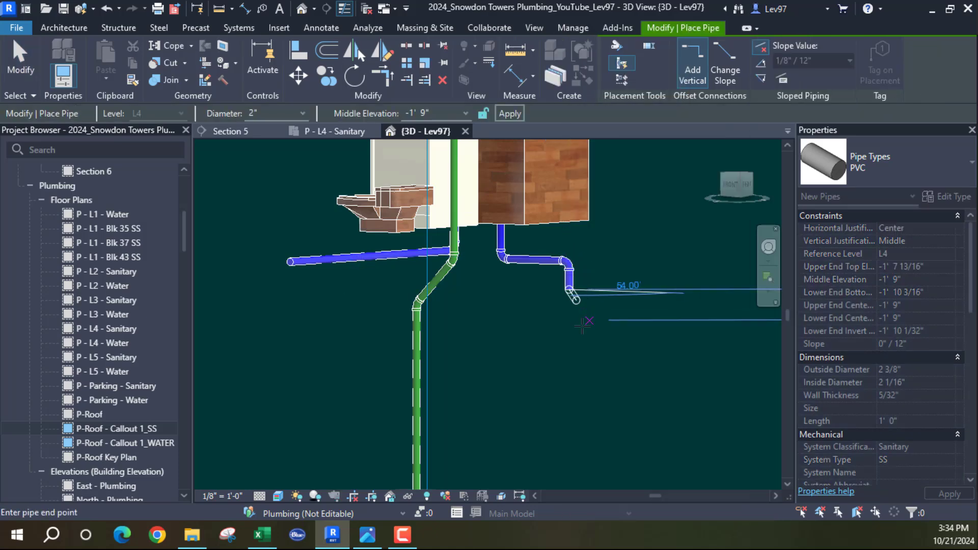
pyautogui.click(331, 131)
pyautogui.scroll(3, 560, 245)
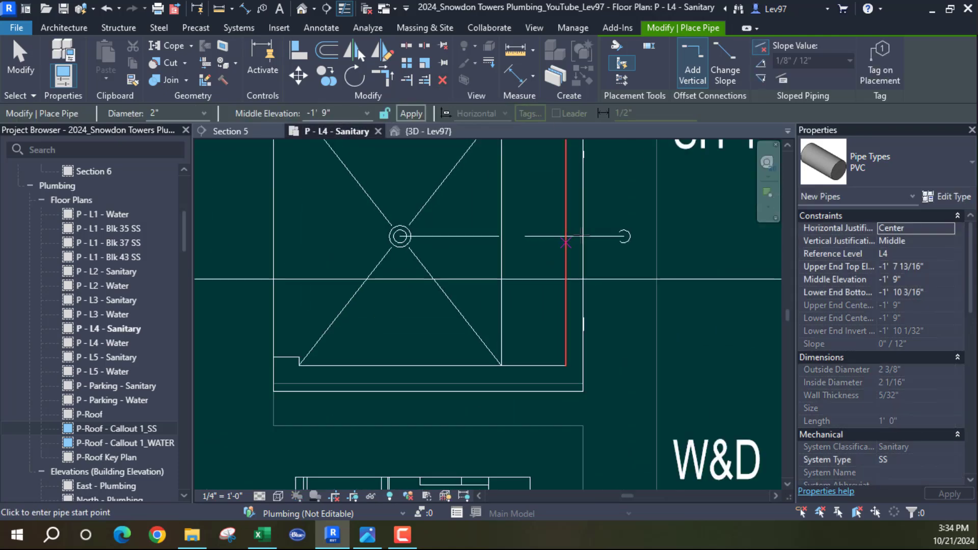
pyautogui.click(624, 236)
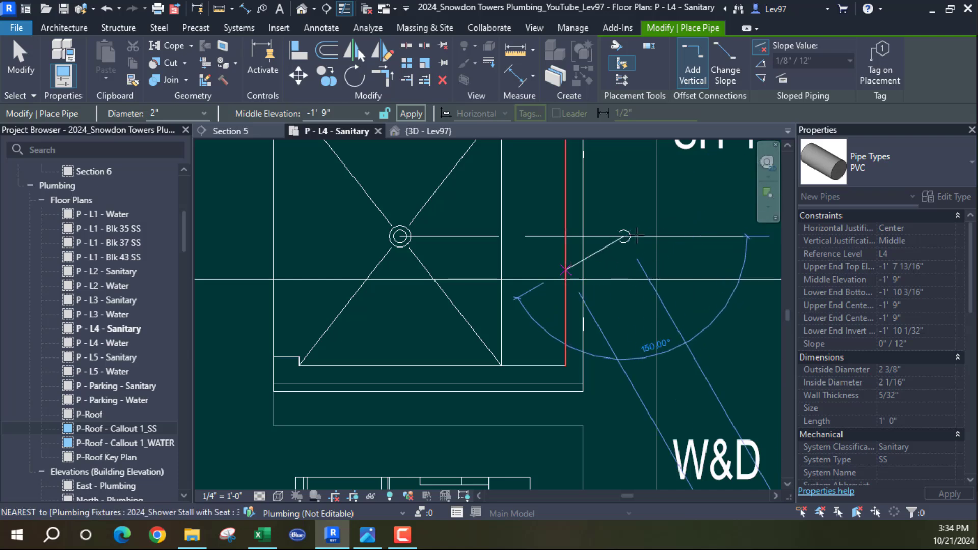
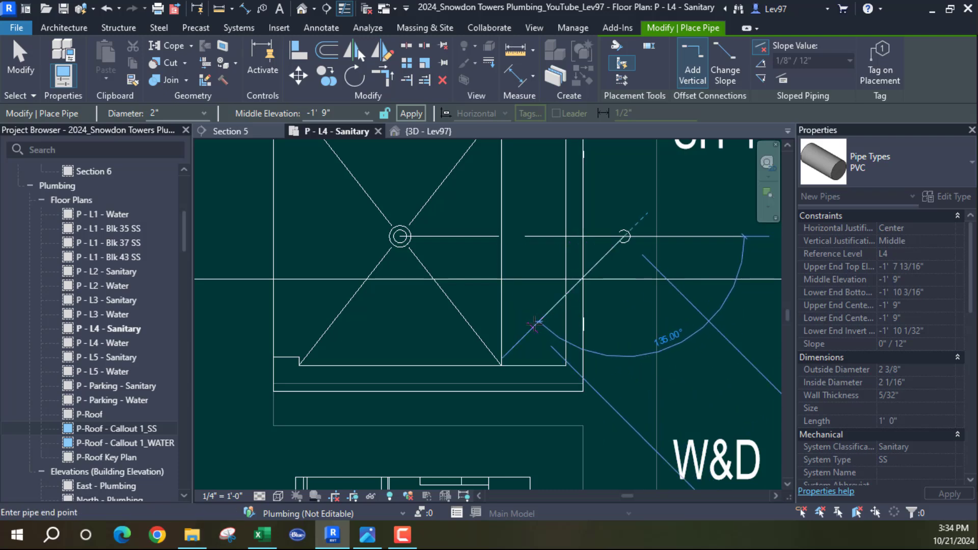
pyautogui.moveTo(535, 325); pyautogui.dragTo(598, 178, button='middle')
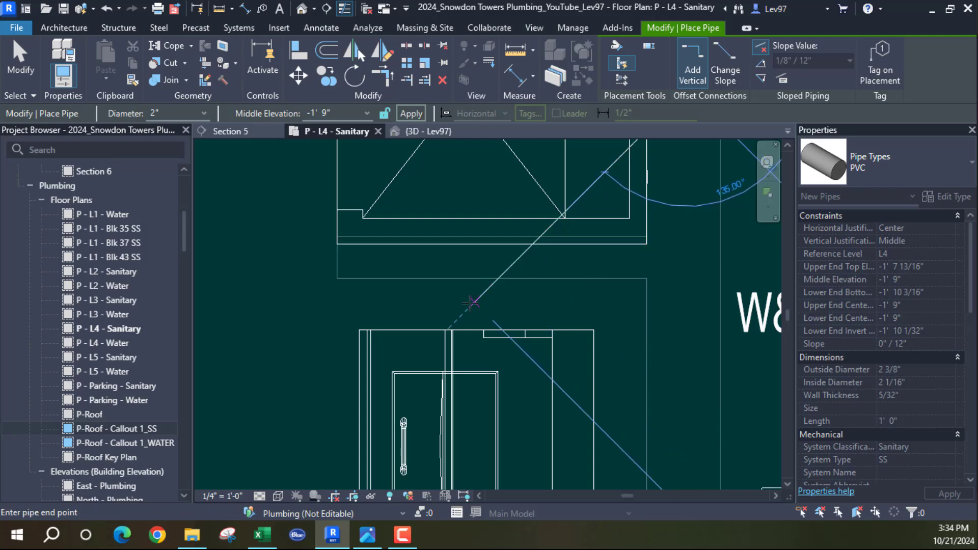
pyautogui.click(471, 303)
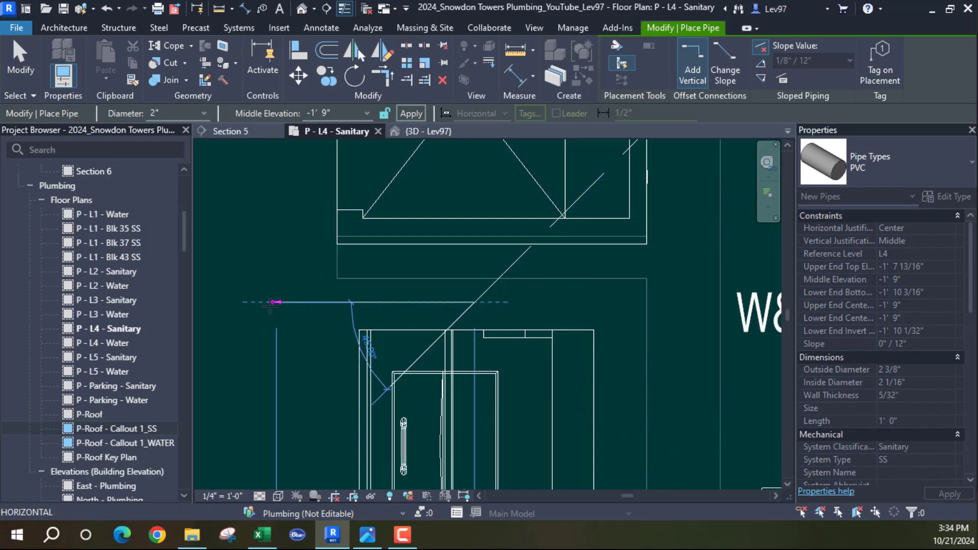
pyautogui.press('Escape')
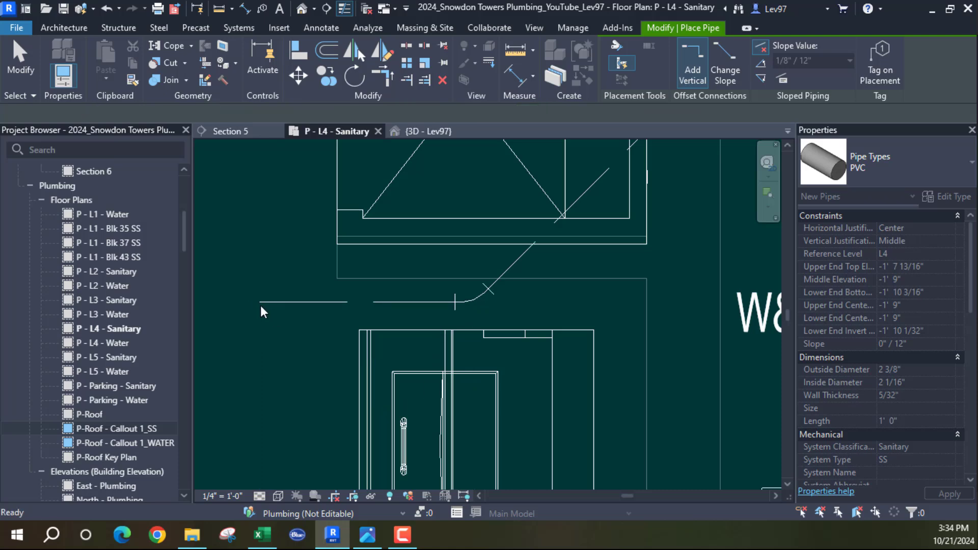
pyautogui.press('Escape')
# - Draw a short 2" PVC pipe about 11" long at middle elevation -0' 11" in the wall behind the washer and dryer
pyautogui.scroll(-3, 261, 306)
pyautogui.moveTo(273, 341); pyautogui.dragTo(449, 328, button='middle')
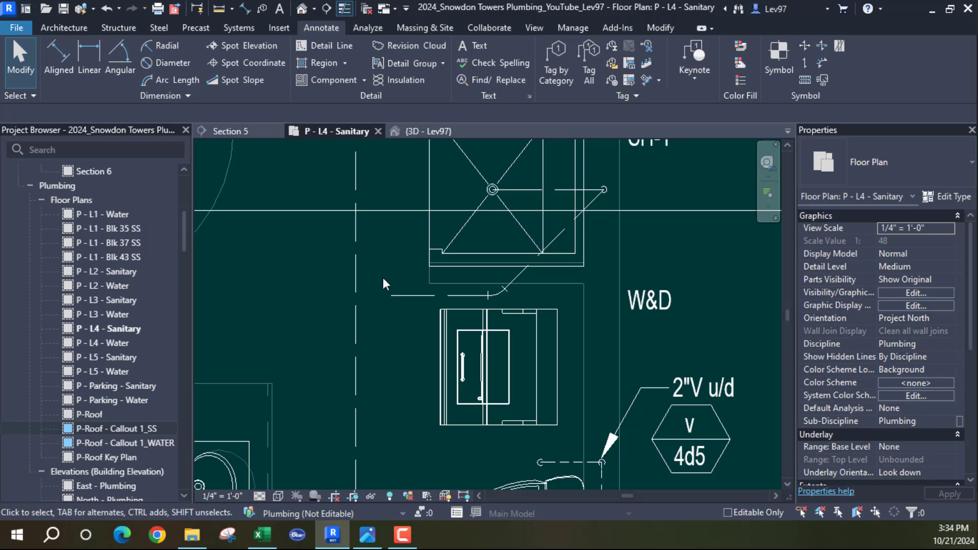
pyautogui.scroll(-4, 380, 254)
pyautogui.scroll(2, 374, 197)
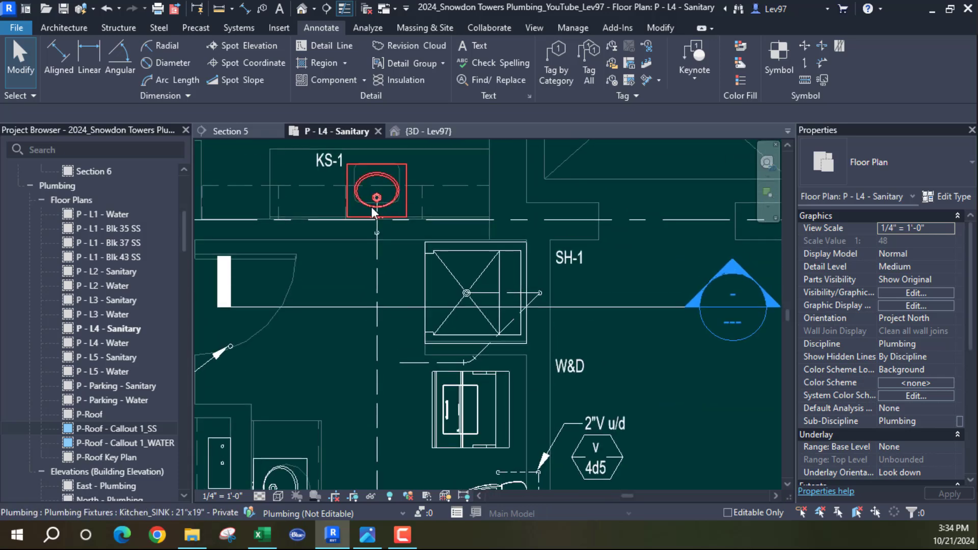
pyautogui.moveTo(398, 323); pyautogui.dragTo(392, 251, button='middle')
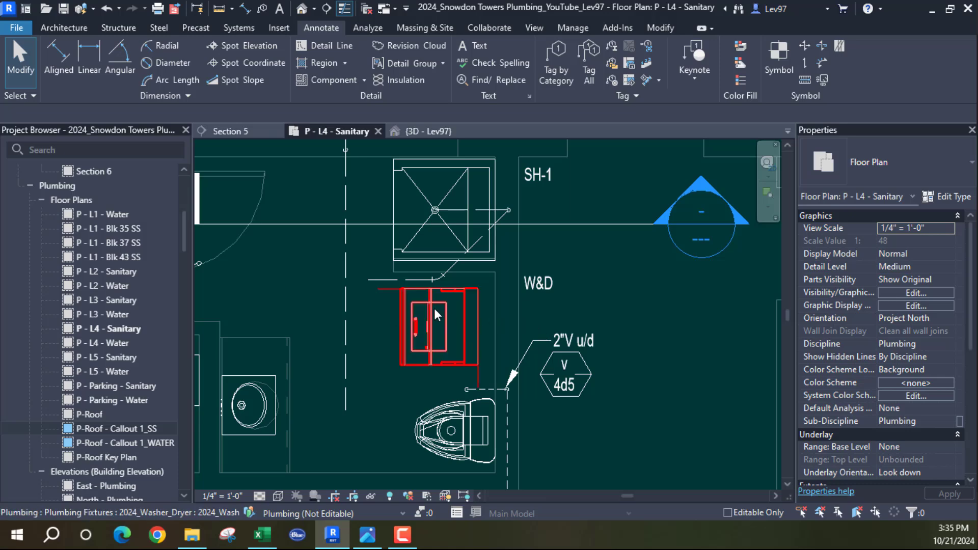
pyautogui.moveTo(466, 311); pyautogui.dragTo(461, 273, button='middle')
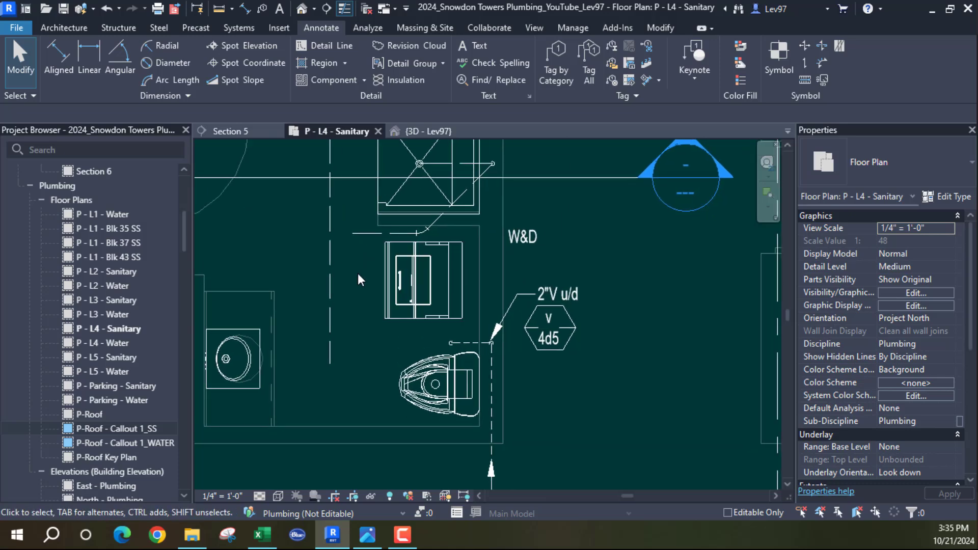
pyautogui.moveTo(367, 295); pyautogui.dragTo(358, 306, button='middle')
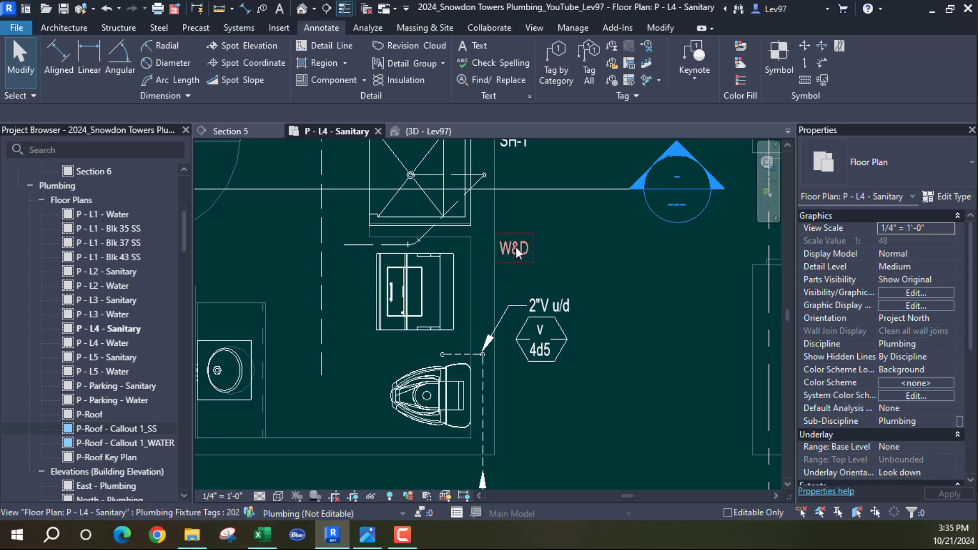
pyautogui.rightClick(324, 292)
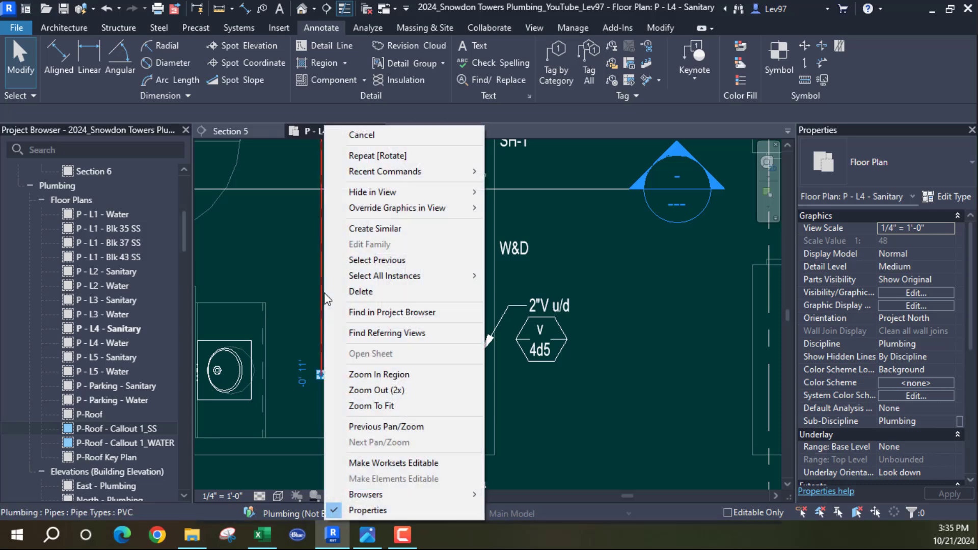
pyautogui.click(370, 228)
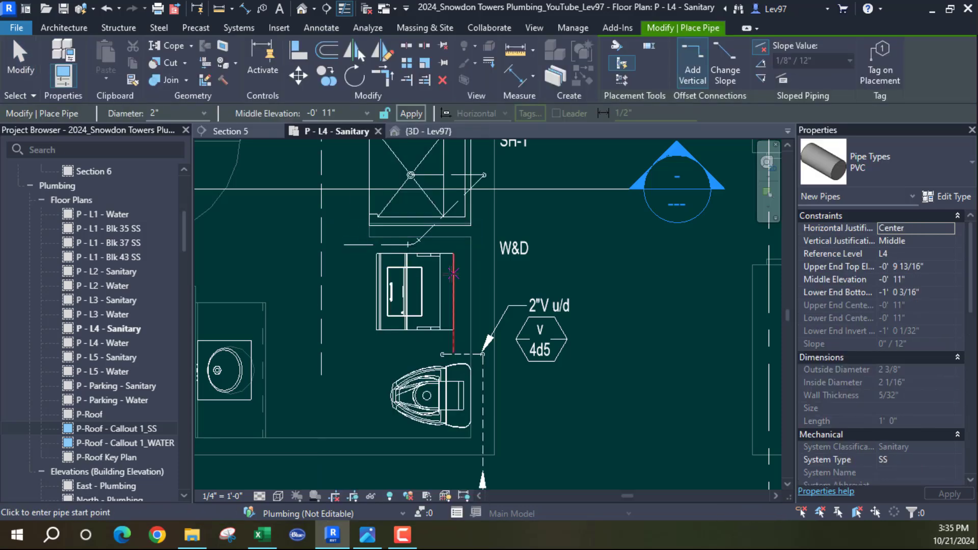
pyautogui.click(480, 296)
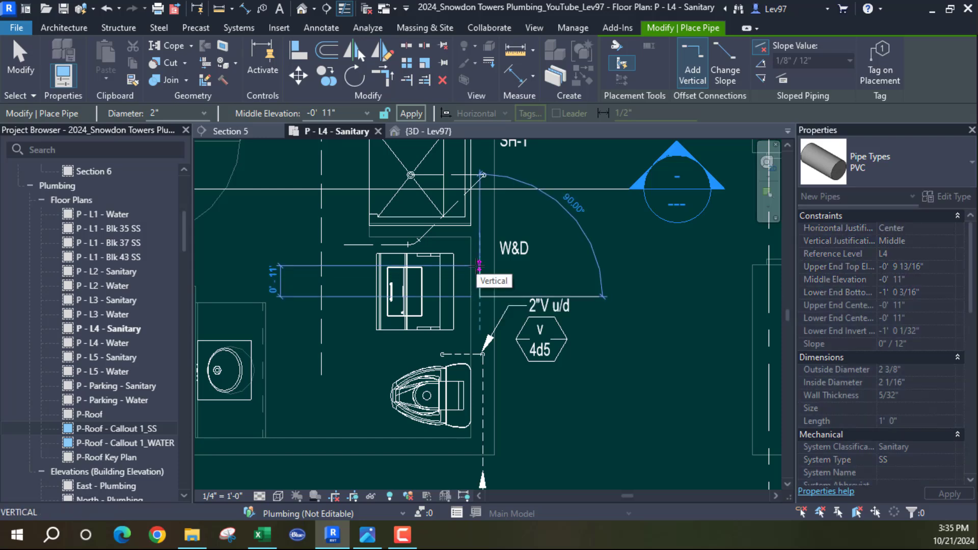
pyautogui.press('Escape')
pyautogui.press('Escape')
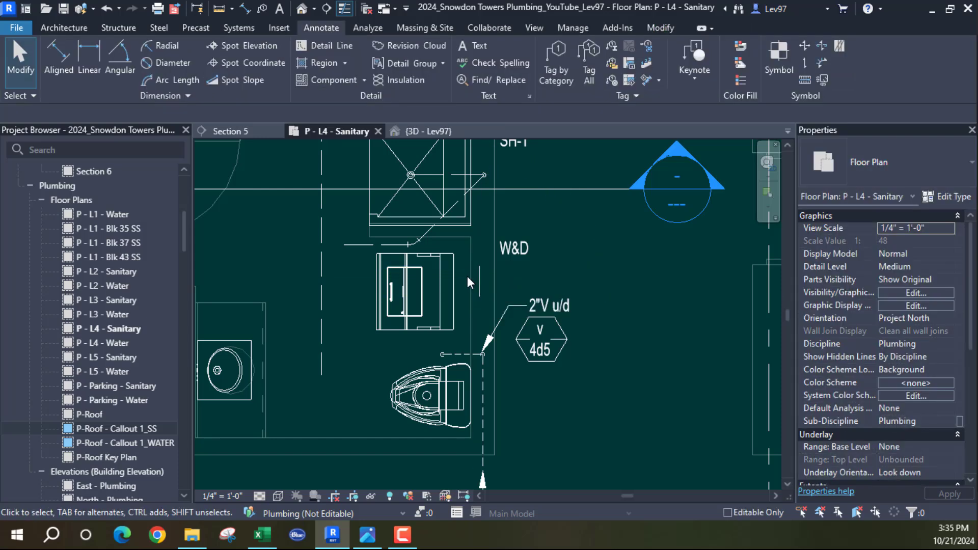
# - Move the Section 5 line from the shower so it cuts through the washer and dryer
pyautogui.moveTo(543, 270); pyautogui.dragTo(551, 288, button='middle')
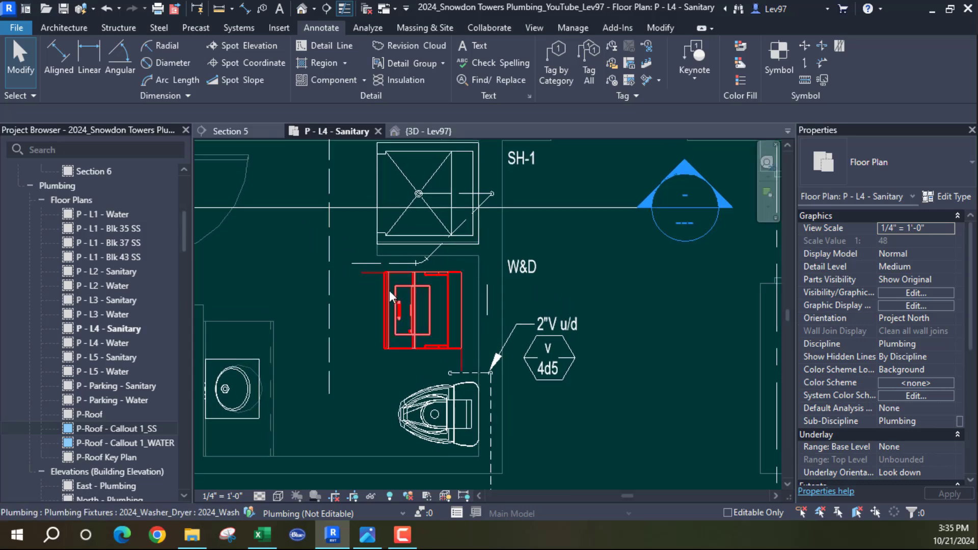
pyautogui.click(288, 208)
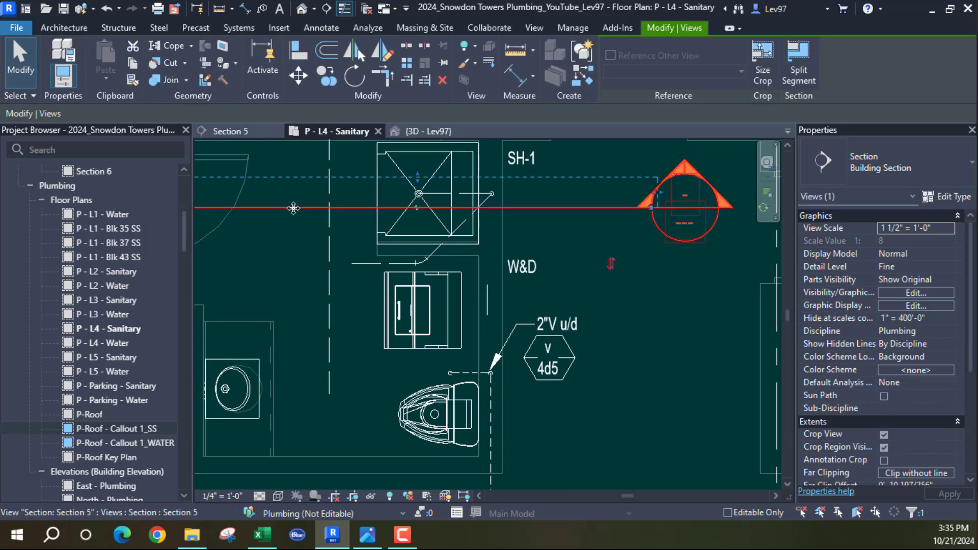
pyautogui.moveTo(410, 300)
pyautogui.mouseDown()
pyautogui.moveTo(429, 308)
pyautogui.moveTo(417, 304)
pyautogui.mouseUp()
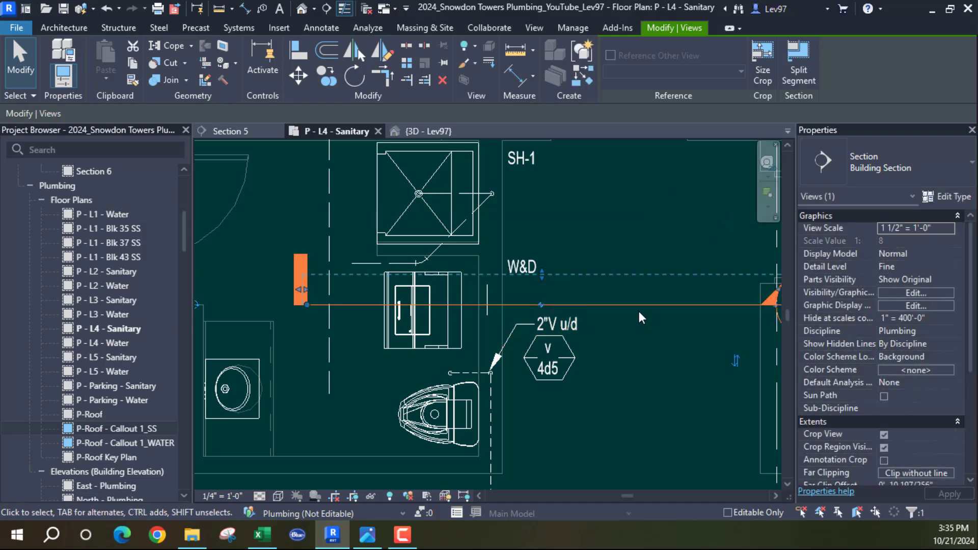
pyautogui.click(353, 77)
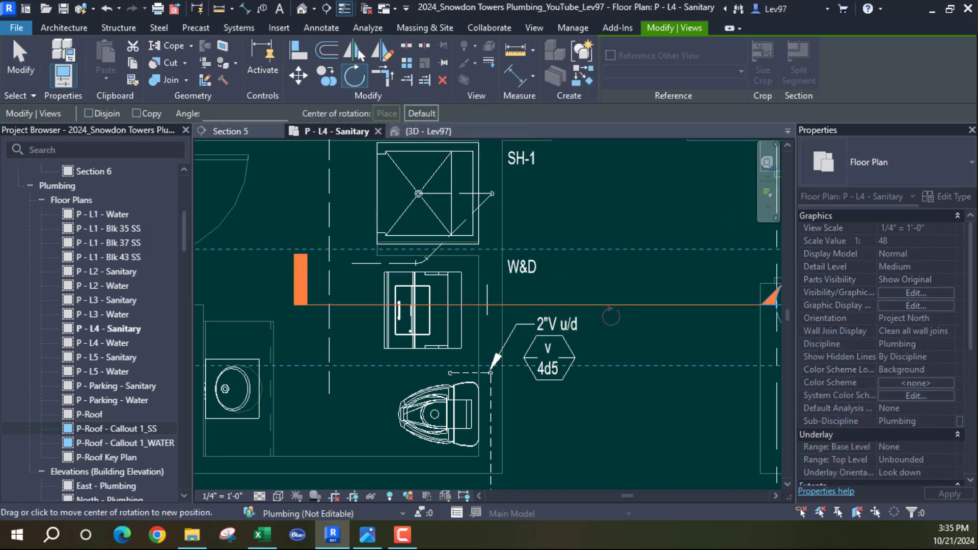
pyautogui.moveTo(610, 317); pyautogui.dragTo(617, 305)
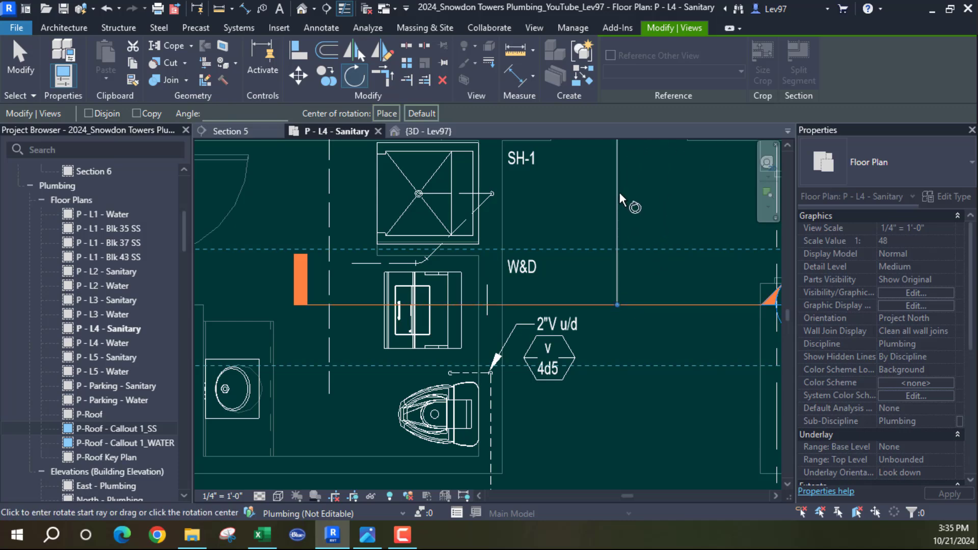
pyautogui.click(620, 193)
pyautogui.press('Escape')
pyautogui.press('Escape')
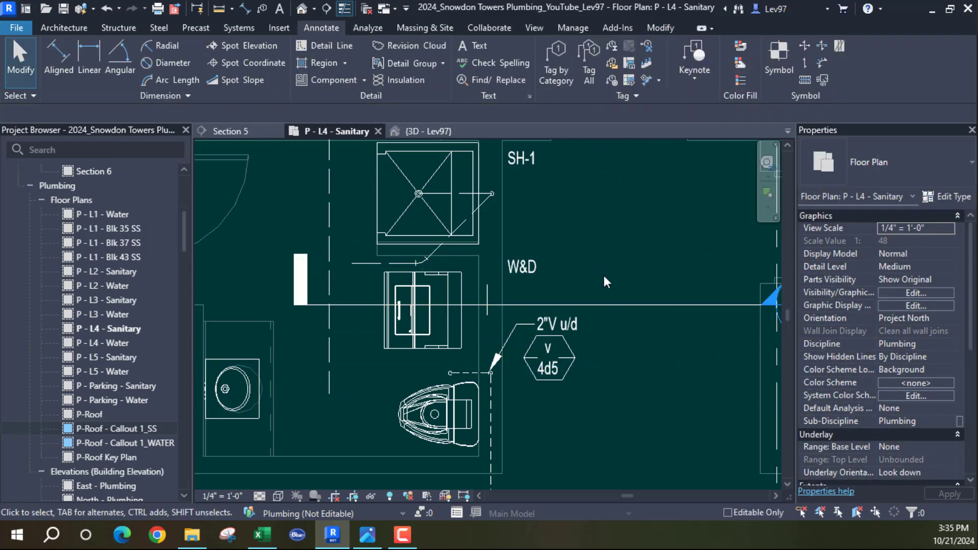
# - Rotate the Section 5 line by 90 degrees
pyautogui.click(617, 305)
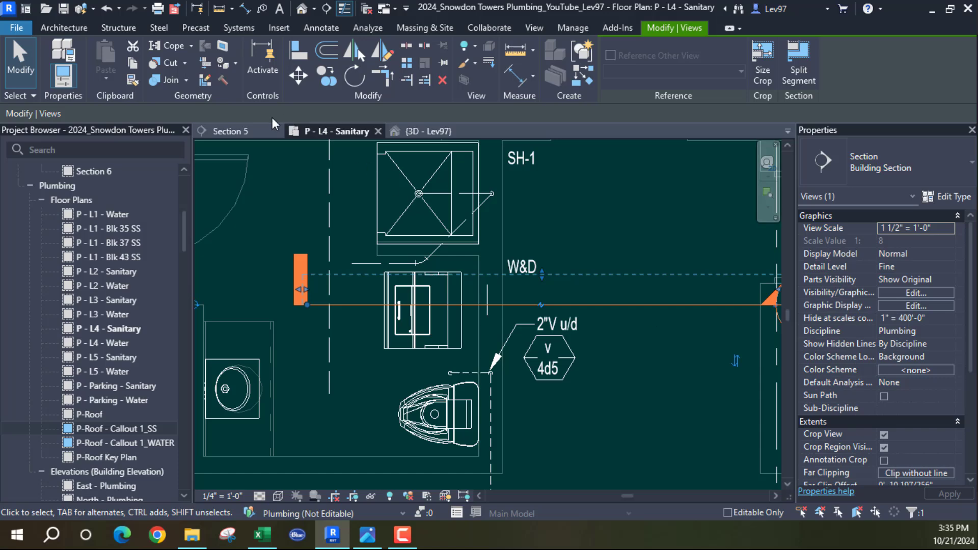
pyautogui.click(353, 80)
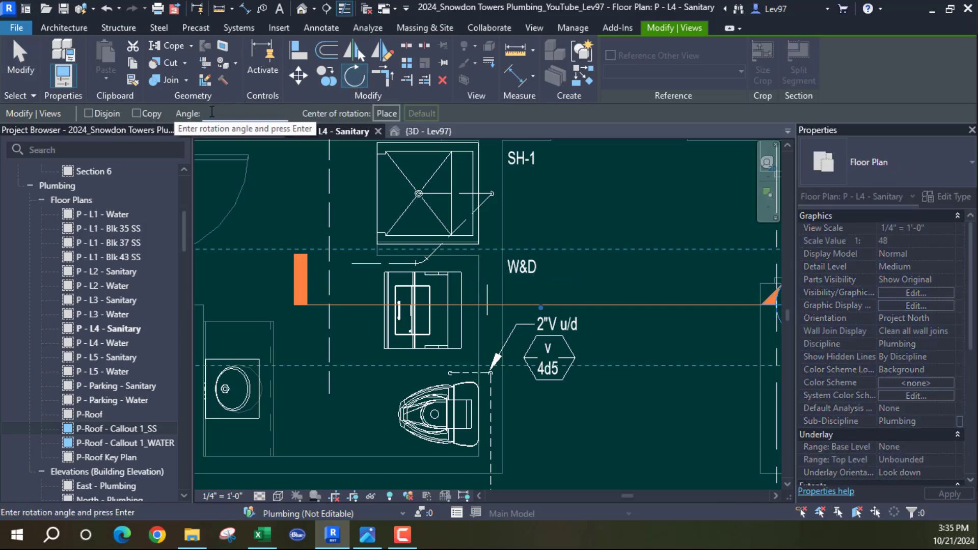
pyautogui.click(213, 112)
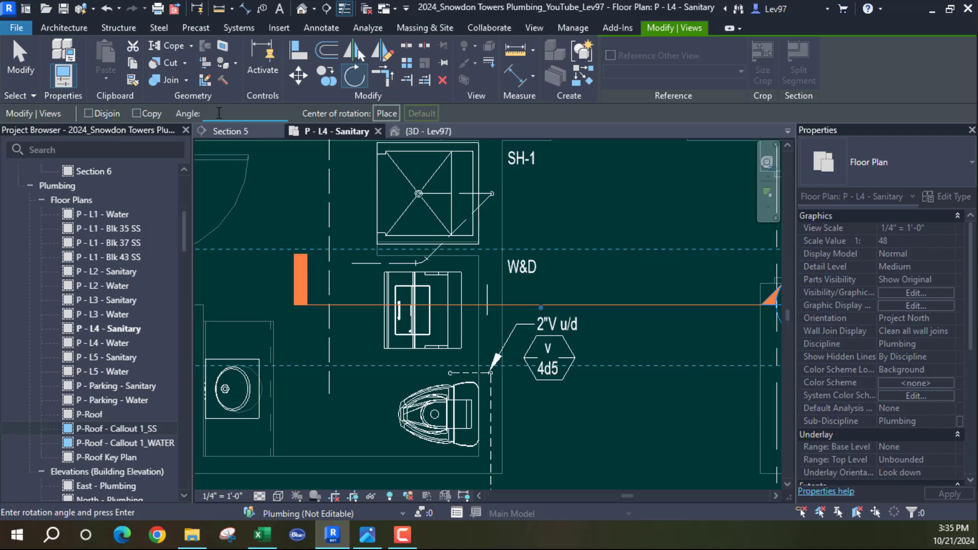
pyautogui.write('90')
pyautogui.press('Return')
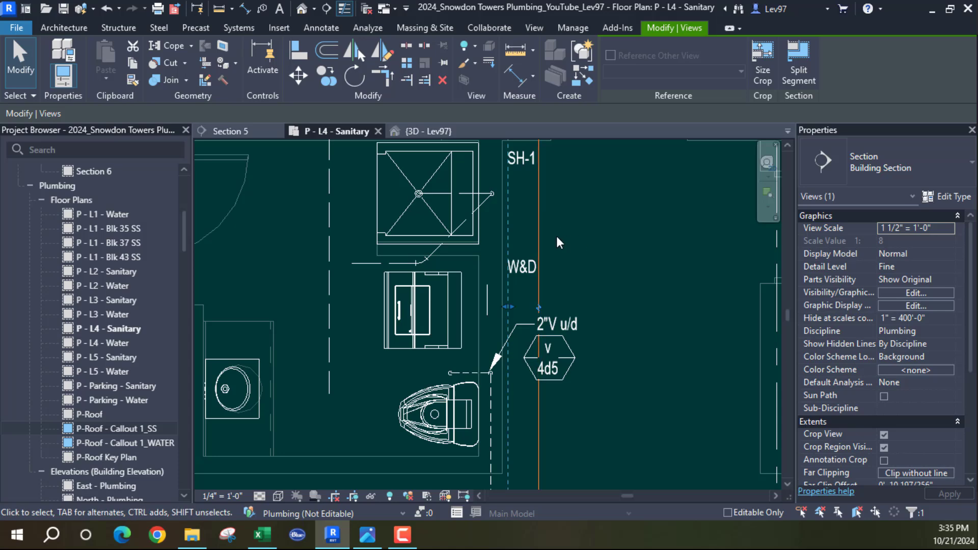
# - Try the Section 5 line along the wall behind the fixtures, and move it clear of the restroom, beyond the W&D and vent tags
pyautogui.moveTo(542, 225); pyautogui.dragTo(494, 218)
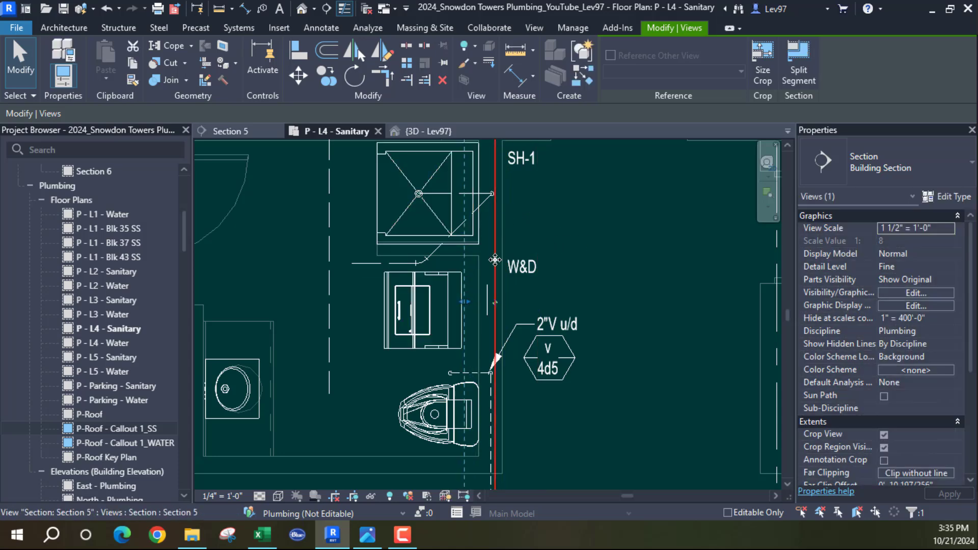
pyautogui.moveTo(495, 259); pyautogui.dragTo(650, 348)
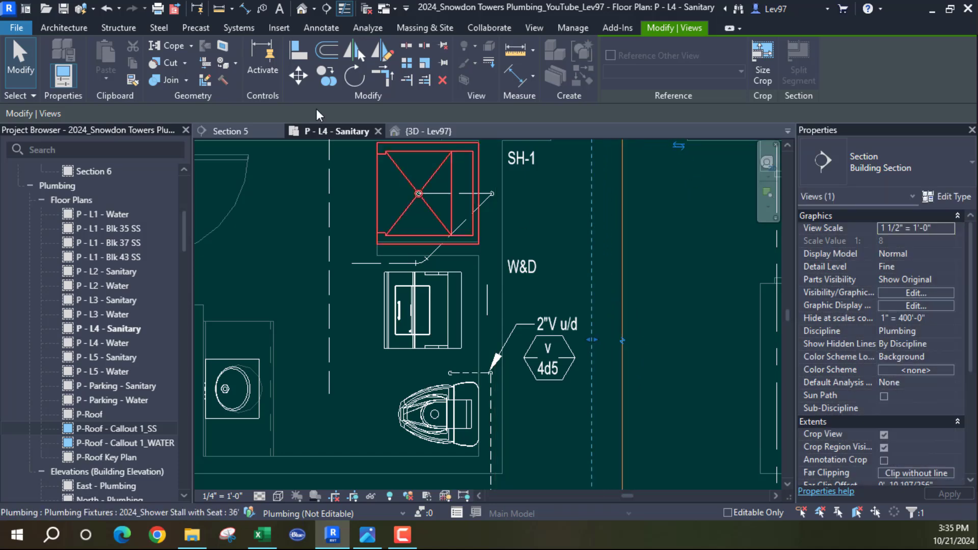
pyautogui.click(105, 9)
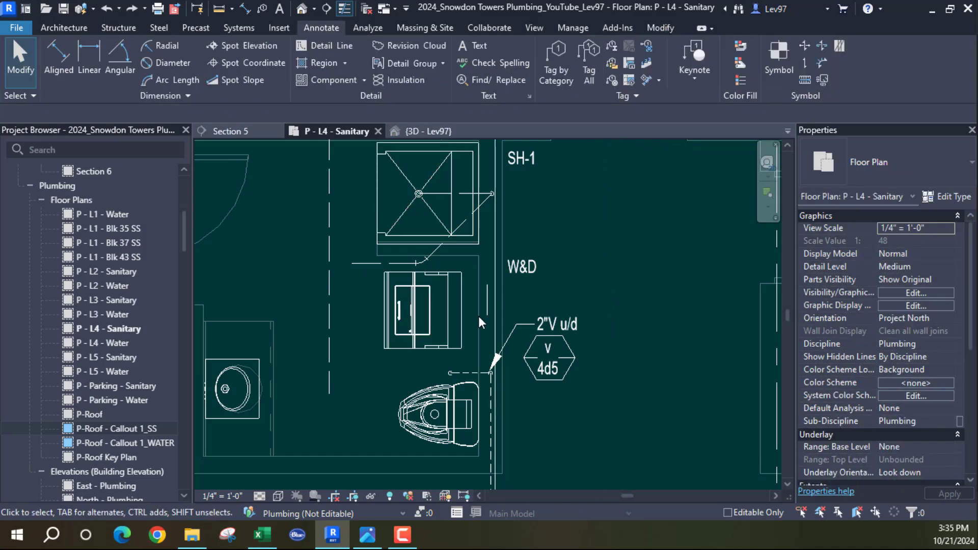
pyautogui.moveTo(494, 332); pyautogui.dragTo(744, 341)
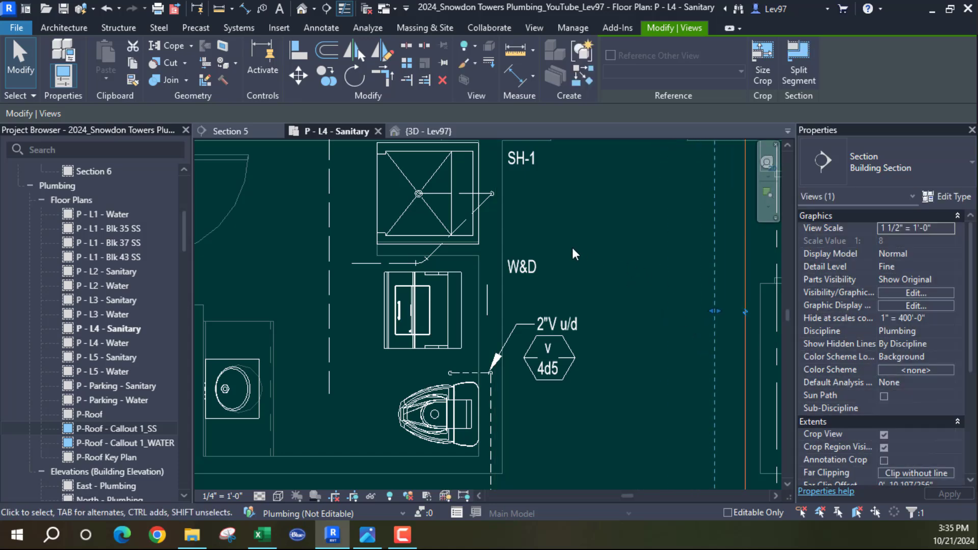
# - Try rotating the Section 5 line to horizontal, and undo the rotation
pyautogui.click(355, 77)
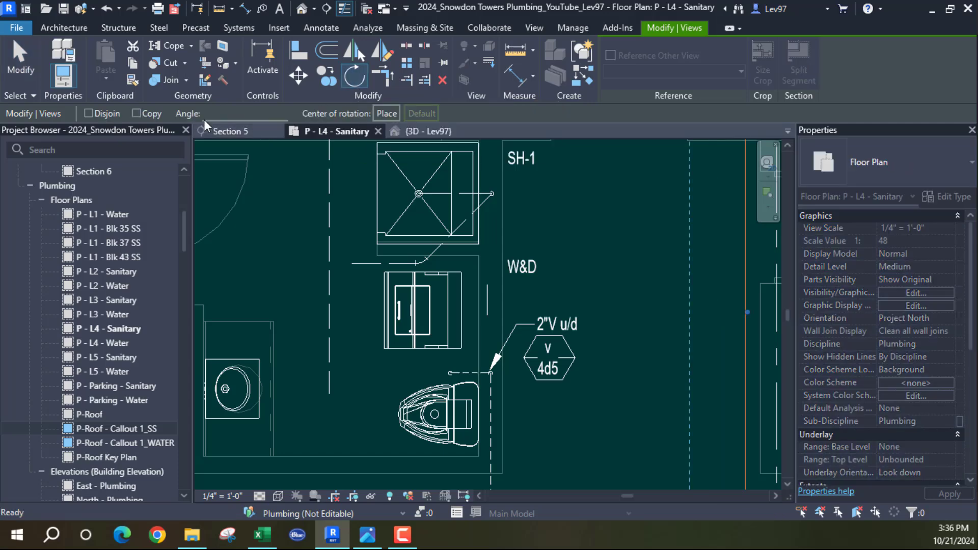
pyautogui.click(211, 116)
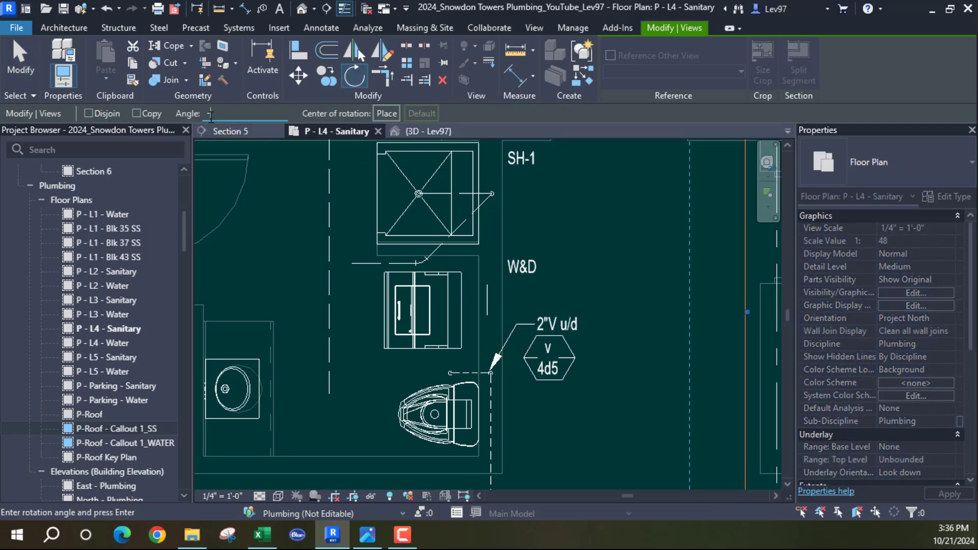
pyautogui.press('Escape')
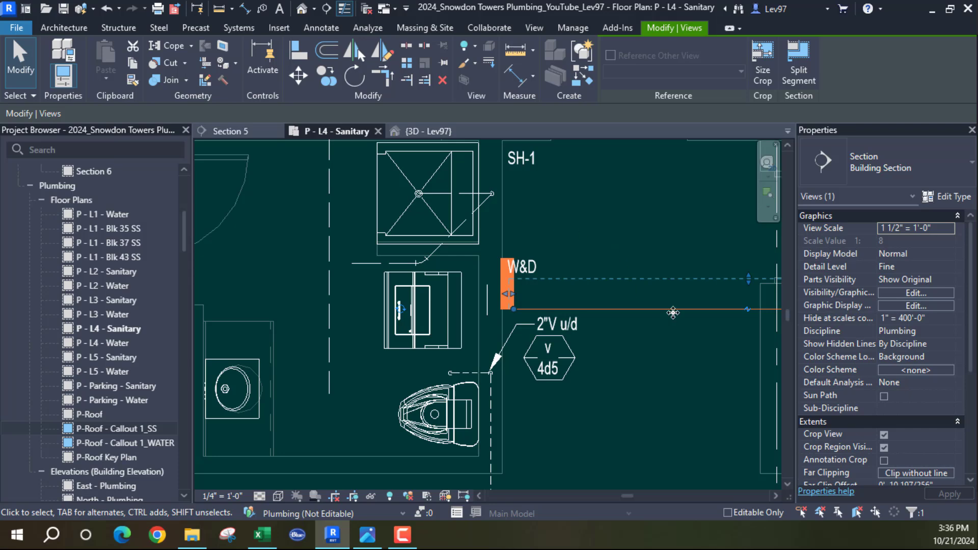
pyautogui.click(103, 11)
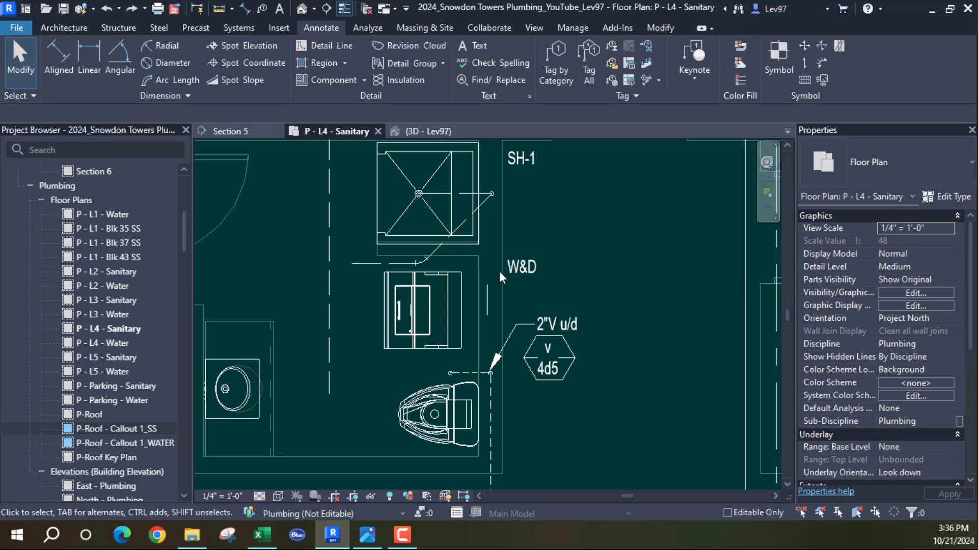
# - Move the Section 5 line to the wall behind the washer and dryer, extend its view depth over the fixtures, and open Section 5
pyautogui.moveTo(618, 293); pyautogui.dragTo(497, 242)
pyautogui.moveTo(466, 288); pyautogui.dragTo(425, 283)
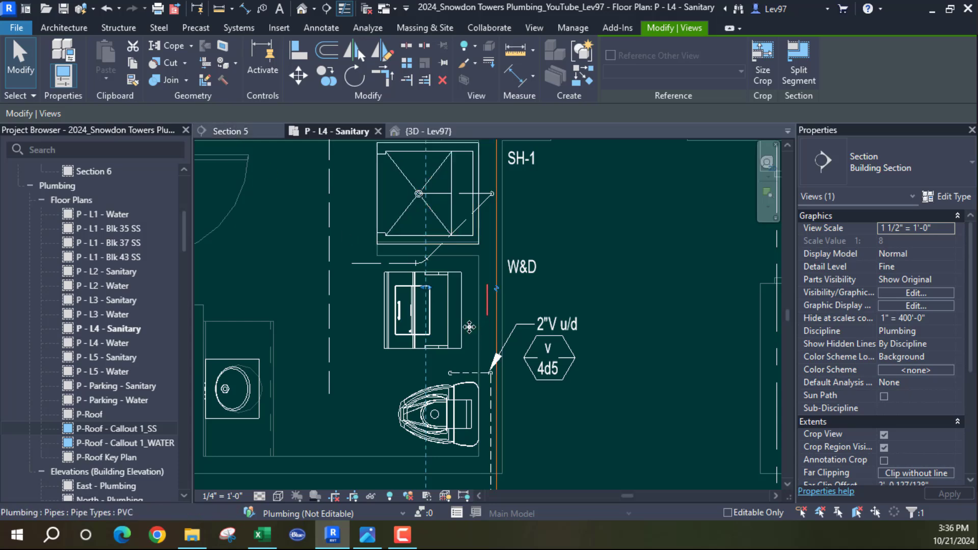
pyautogui.click(469, 327)
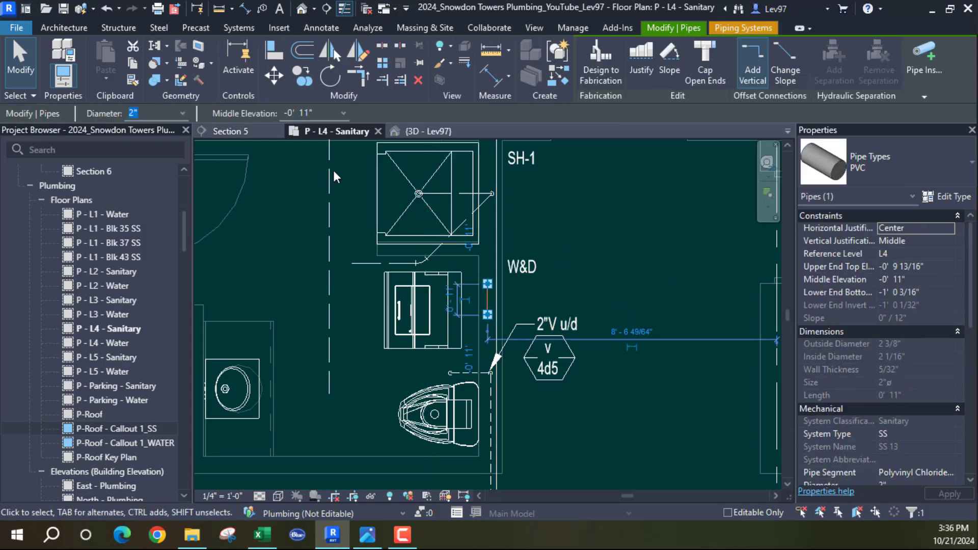
pyautogui.click(243, 129)
pyautogui.scroll(-3, 448, 264)
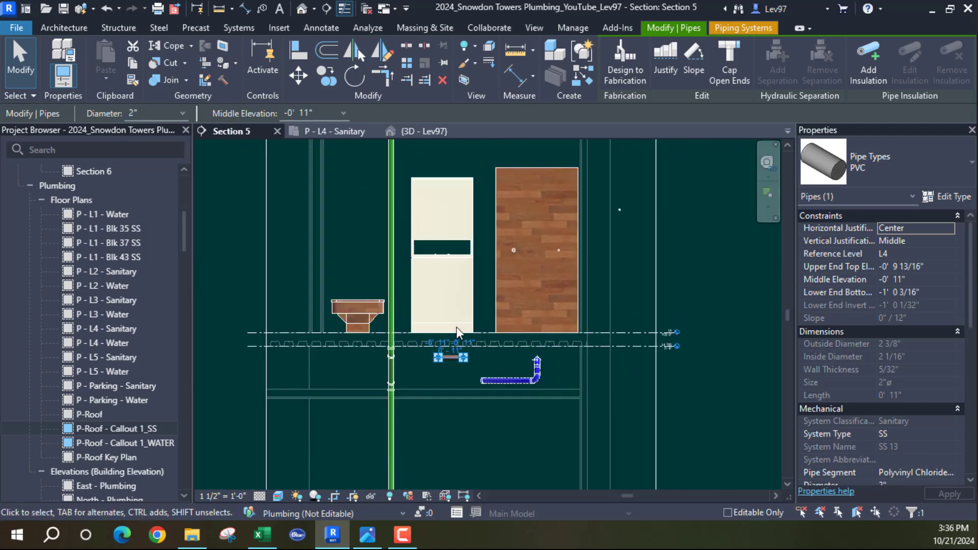
pyautogui.scroll(2, 503, 347)
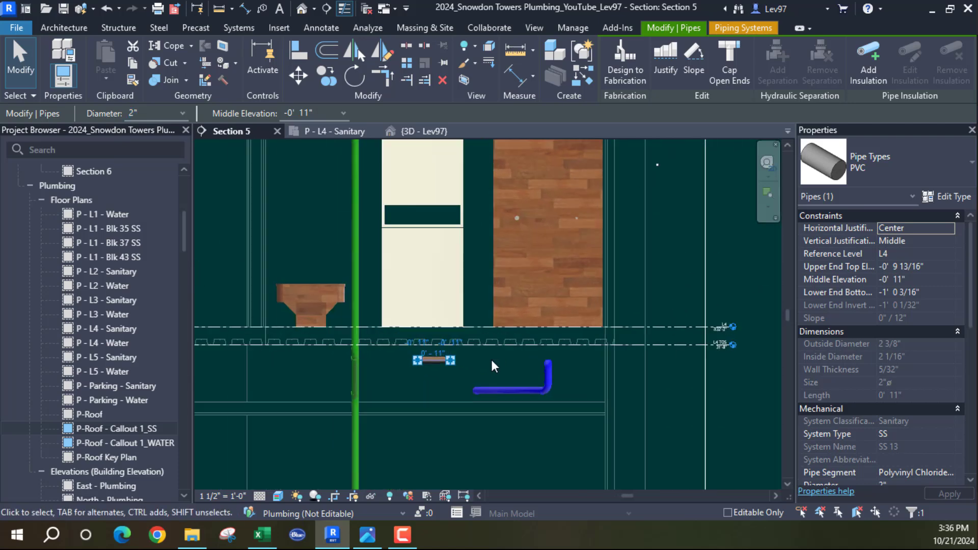
# - Raise the short horizontal pipe behind the washer and dryer to a middle elevation of about 1' 8"
pyautogui.click(438, 360)
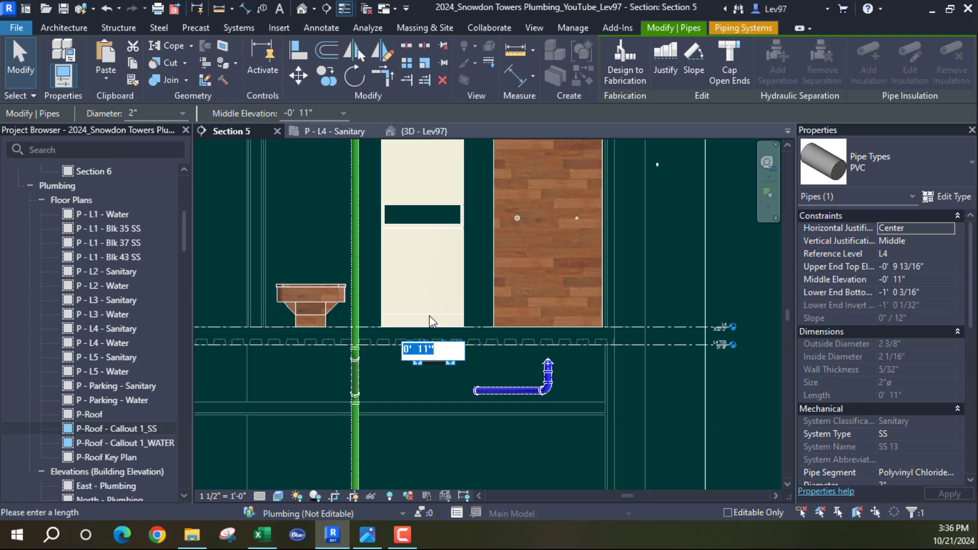
pyautogui.click(382, 384)
pyautogui.moveTo(433, 365); pyautogui.dragTo(425, 271)
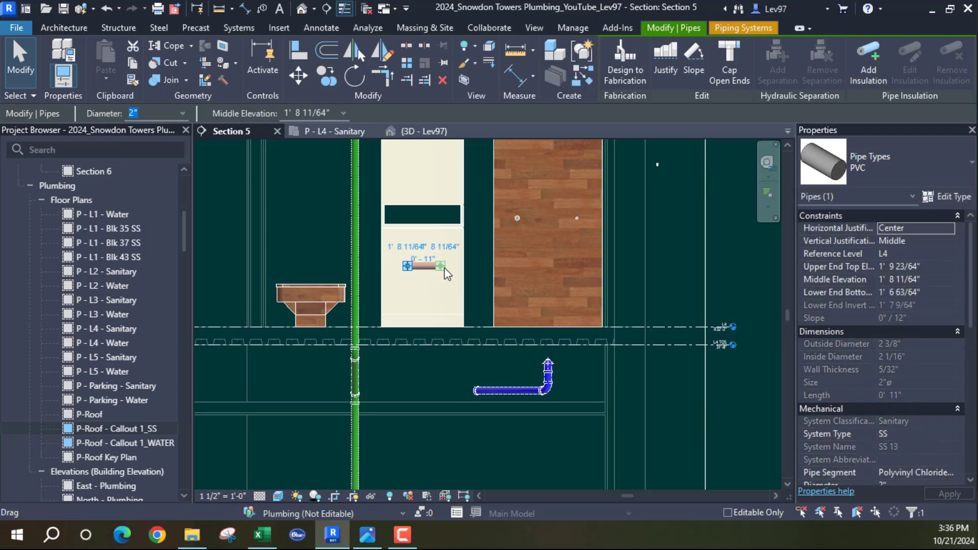
# - Draw a 2" PVC pipe from the raised pipe's end straight down to about -1' 0", and run it a short distance horizontally toward the shower
pyautogui.rightClick(444, 273)
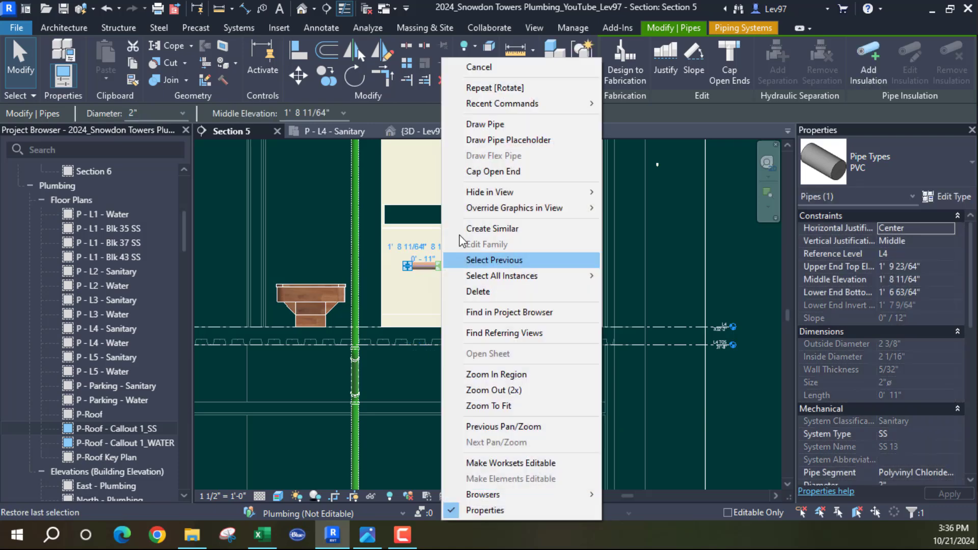
pyautogui.click(482, 124)
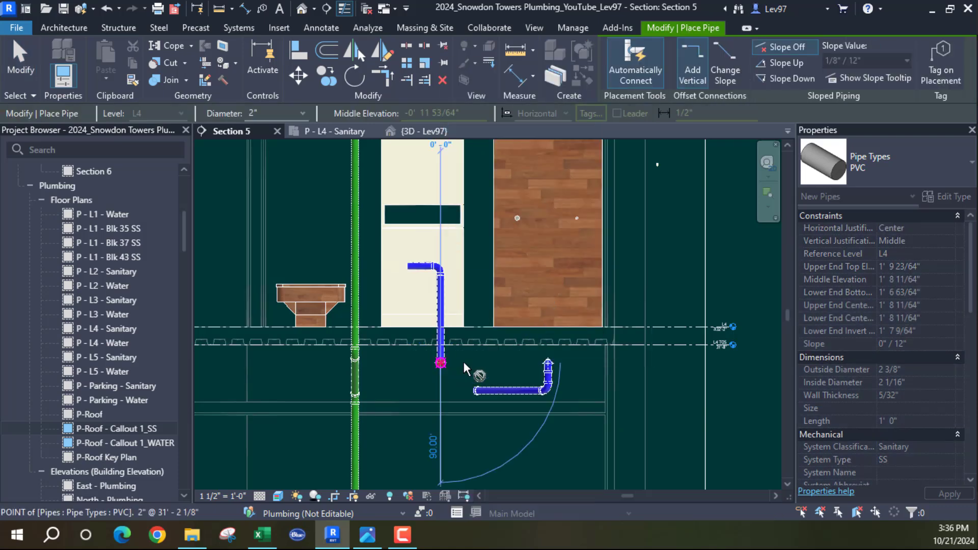
pyautogui.click(440, 362)
pyautogui.click(492, 362)
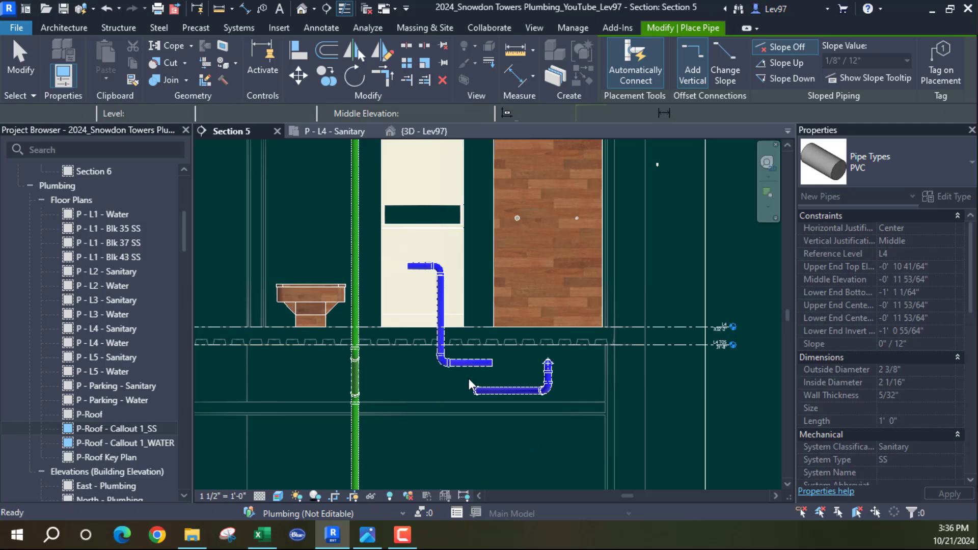
pyautogui.press('Escape')
pyautogui.press('Escape')
# - Change the lower bend of the washer/dryer pipe to the R19_Trap P - PVC - Sch 40 - DWV Standard type
pyautogui.click(441, 361)
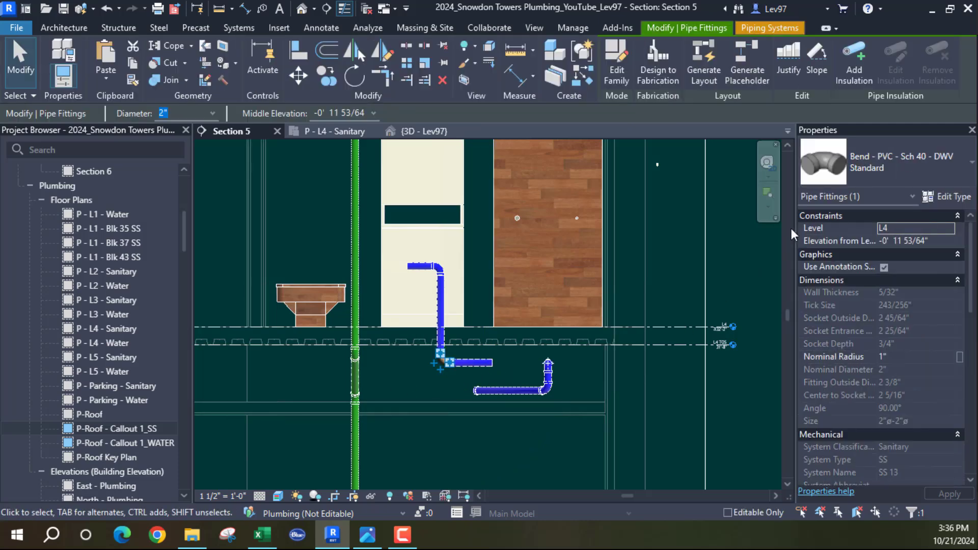
pyautogui.click(897, 166)
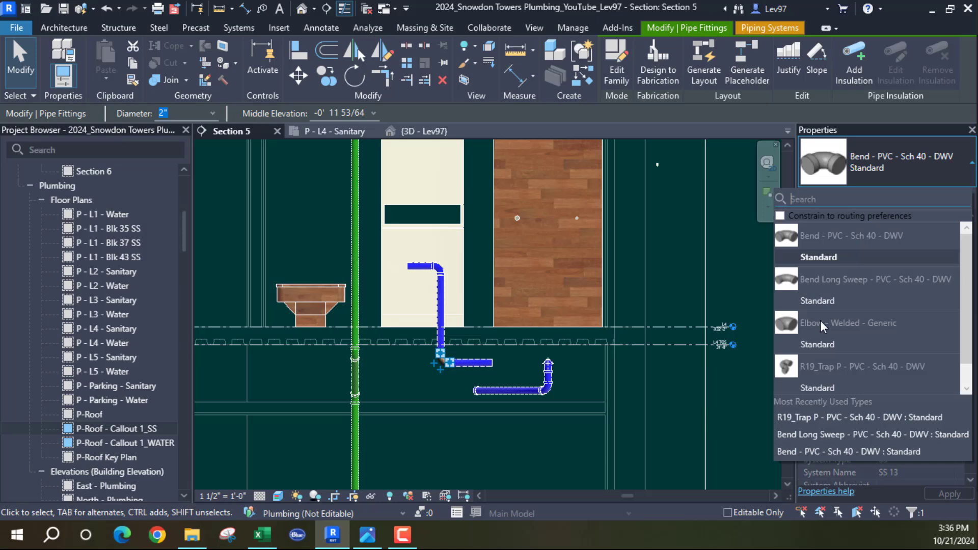
pyautogui.click(820, 386)
# - Delete the short upper horizontal pipe and its bend, keeping the vertical pipe above the P-trap
pyautogui.click(401, 355)
pyautogui.moveTo(401, 355)
pyautogui.mouseDown(button='middle')
pyautogui.moveTo(424, 380)
pyautogui.moveTo(420, 369)
pyautogui.mouseUp(button='middle')
pyautogui.moveTo(326, 227); pyautogui.dragTo(479, 307)
pyautogui.press('Escape')
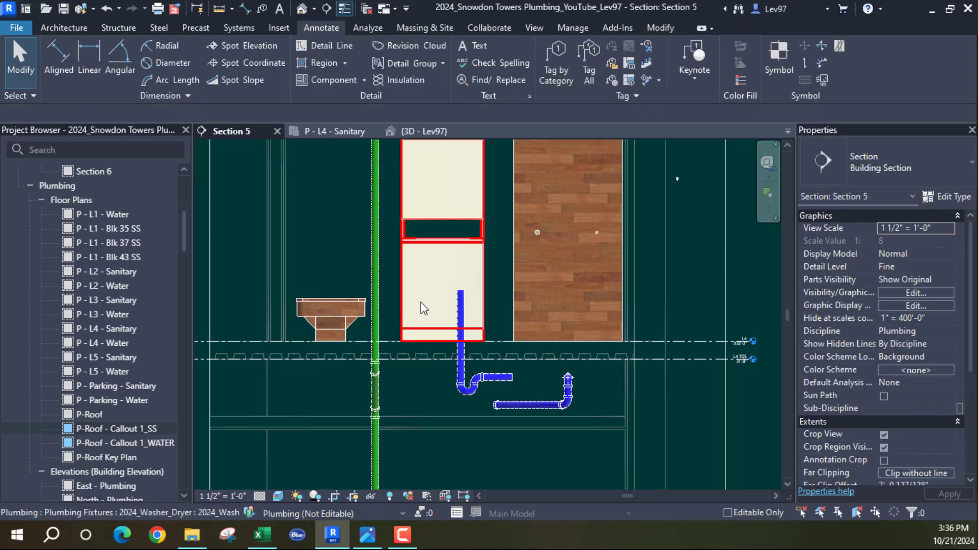
# - Shorten the vertical pipe above the P-trap so its upper end meets the L4 floor level
pyautogui.click(461, 308)
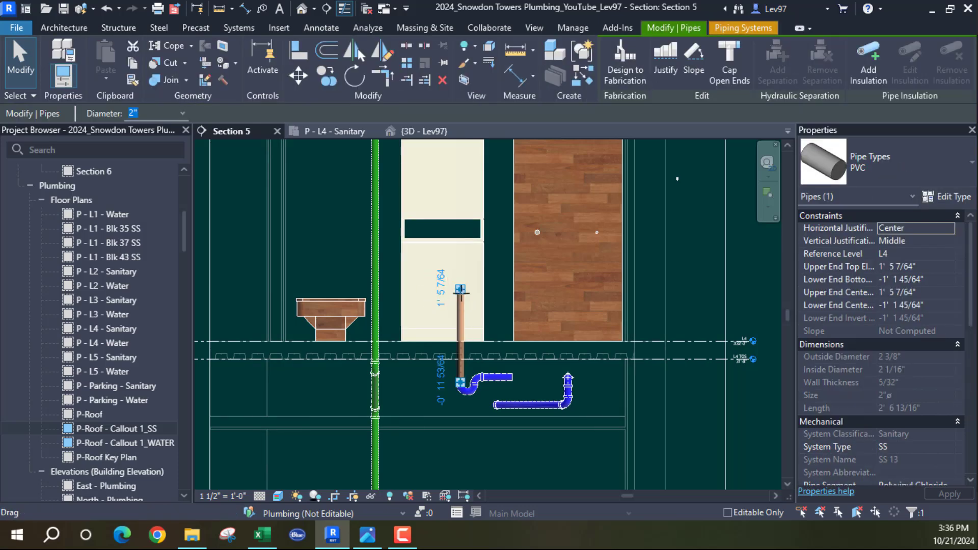
pyautogui.moveTo(461, 291); pyautogui.dragTo(461, 340)
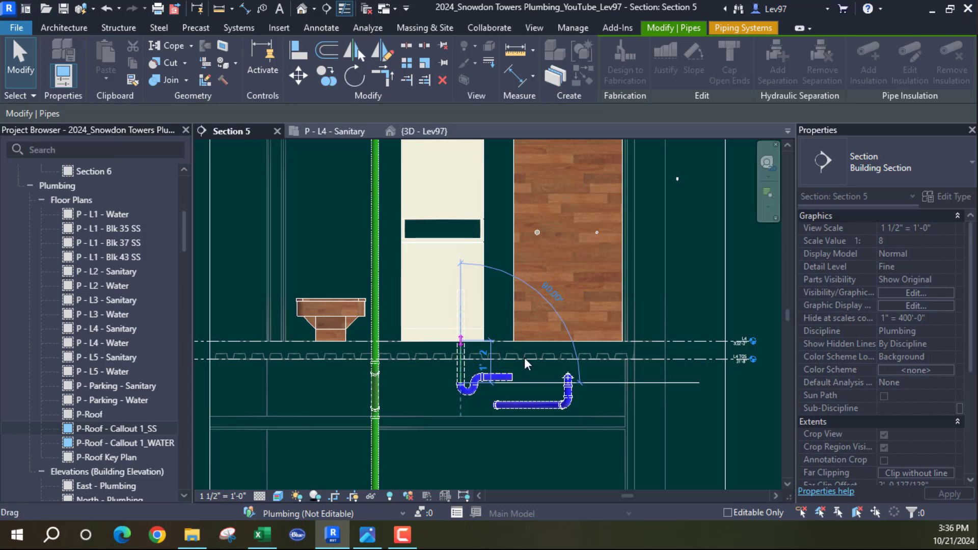
pyautogui.moveTo(525, 357); pyautogui.dragTo(500, 376)
pyautogui.press('Escape')
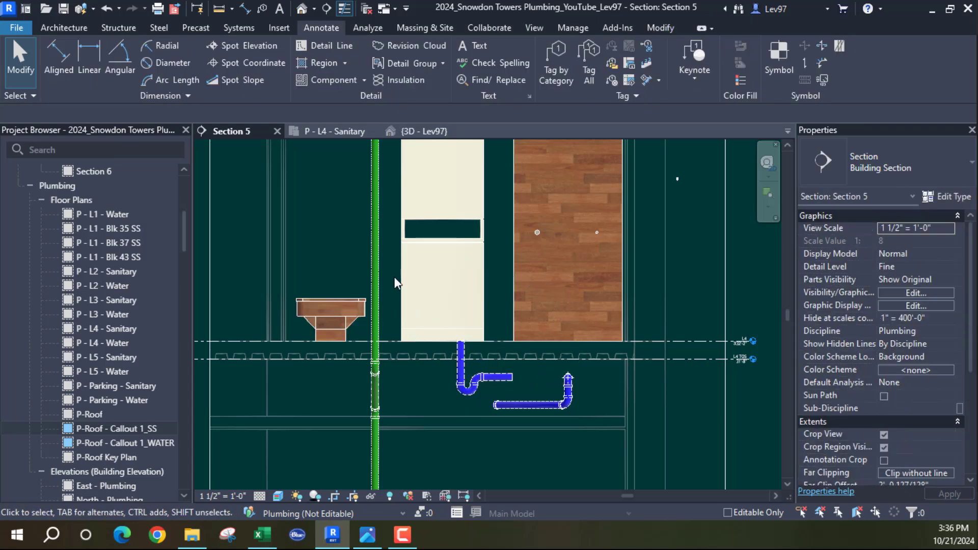
# - Raise the P-trap and its two connected pipes together until the vertical pipe's upper end reaches the gap between washer and dryer
pyautogui.moveTo(386, 276); pyautogui.dragTo(533, 398)
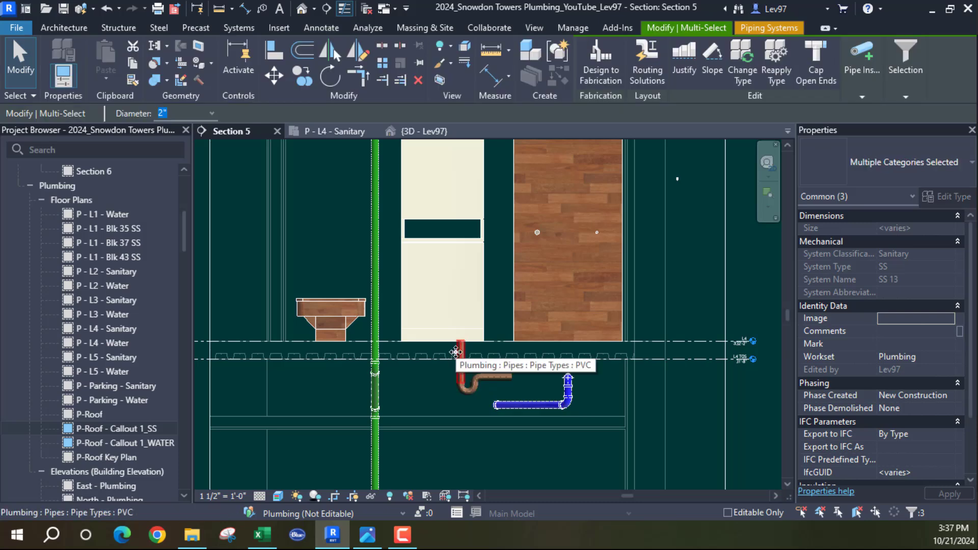
pyautogui.press('Up')
pyautogui.press('Up')
pyautogui.press('Up')
pyautogui.press('Up')
pyautogui.press('Up')
pyautogui.press('Up')
pyautogui.press('Up')
pyautogui.press('Up')
pyautogui.press('Up')
pyautogui.press('Up')
pyautogui.press('Up')
pyautogui.press('Up')
pyautogui.press('Up')
pyautogui.press('Up')
pyautogui.press('Up')
pyautogui.press('Up')
pyautogui.press('Up')
pyautogui.press('Up')
pyautogui.press('Up')
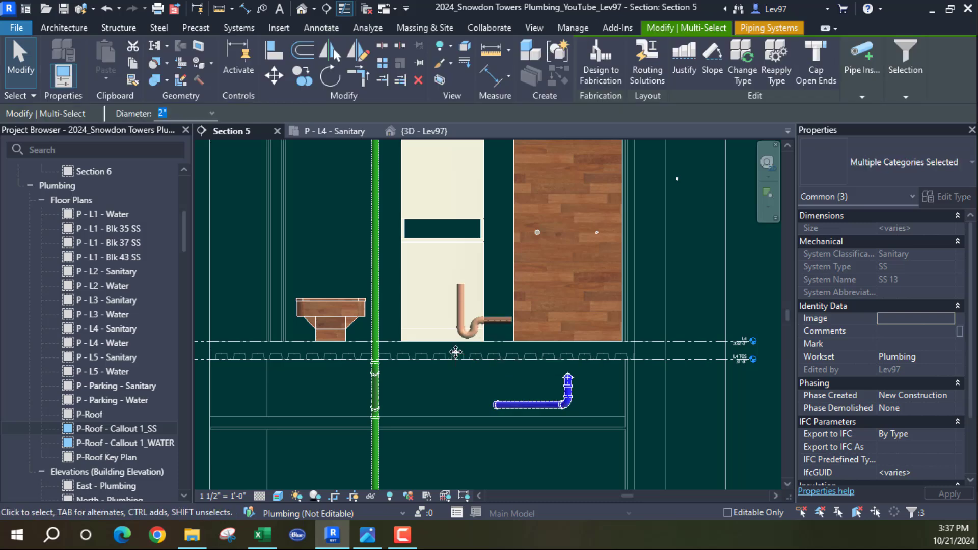
pyautogui.press('Up')
pyautogui.press('Up')
pyautogui.press('Up')
pyautogui.press('Up')
pyautogui.press('Up')
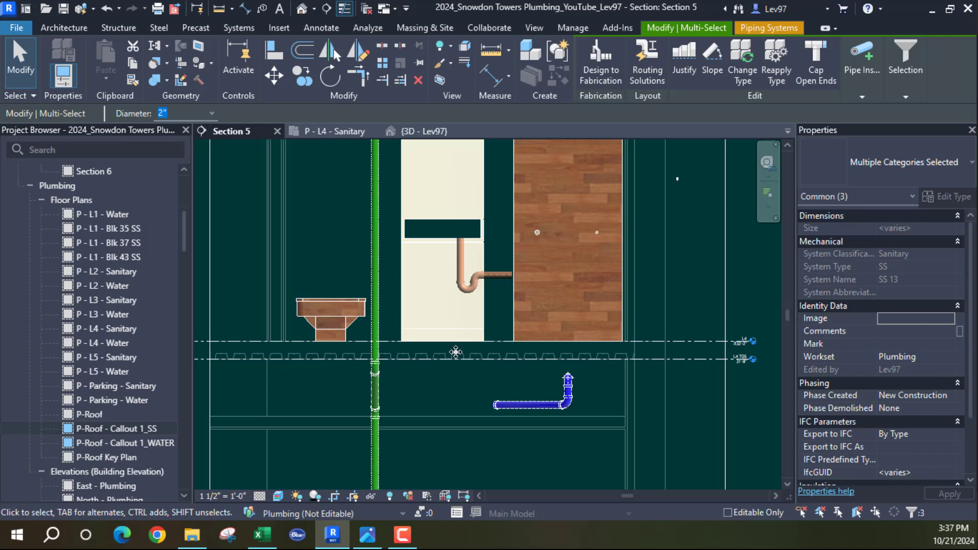
pyautogui.press('Escape')
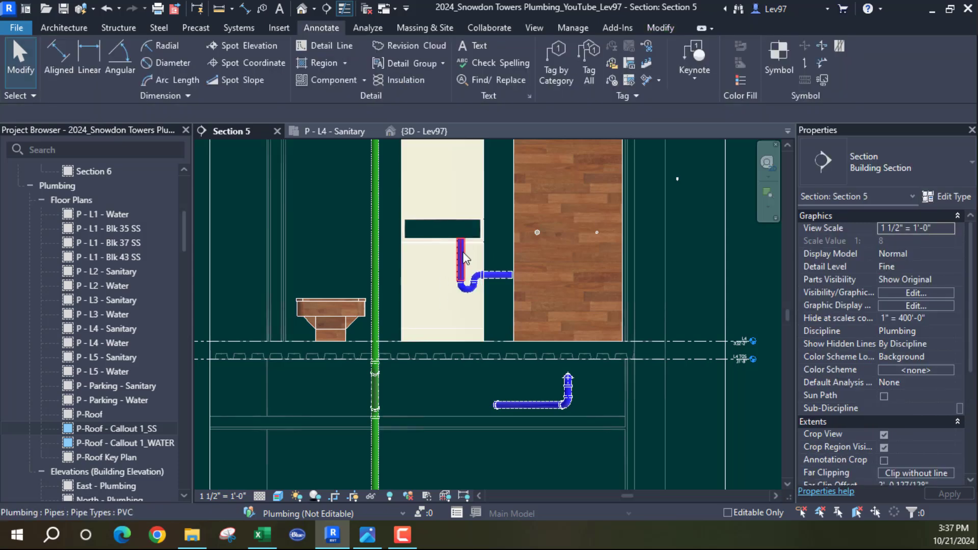
# - Shorten the raised vertical pipe above the P-trap to about 0' 10"
pyautogui.moveTo(460, 238); pyautogui.dragTo(460, 250)
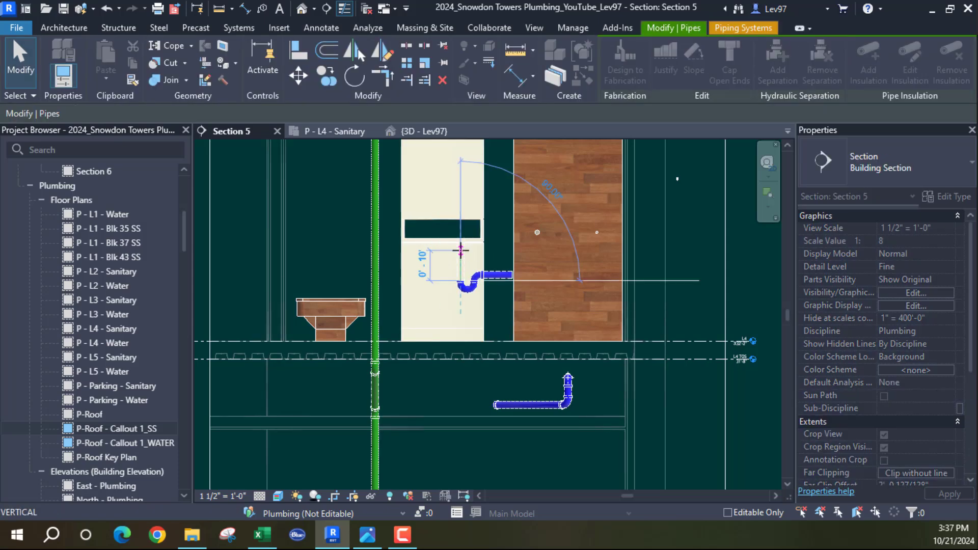
pyautogui.click(312, 241)
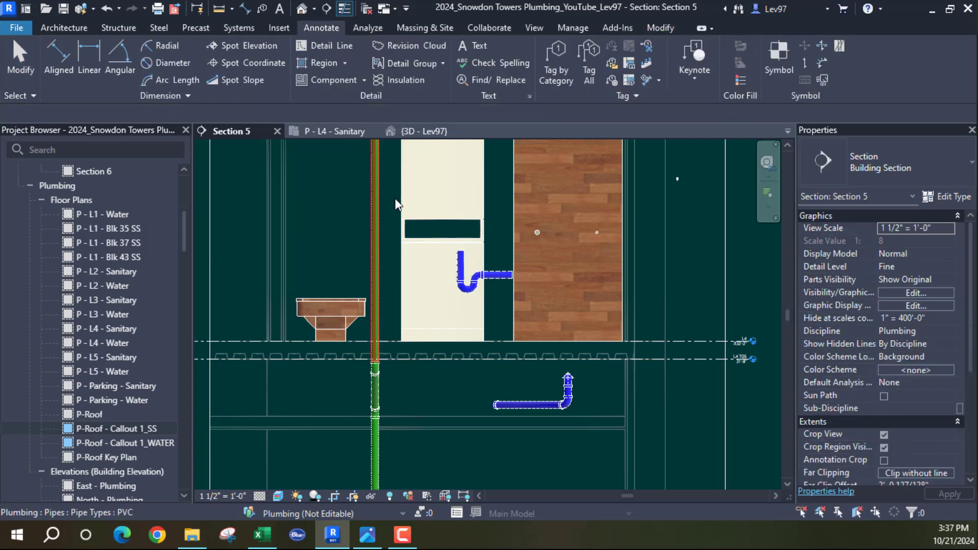
# - In the P - L4 - Sanitary plan, rotate the Section 5 line 90 degrees and shift it so it cuts through the shower beside its drain
pyautogui.click(333, 131)
pyautogui.scroll(2, 482, 299)
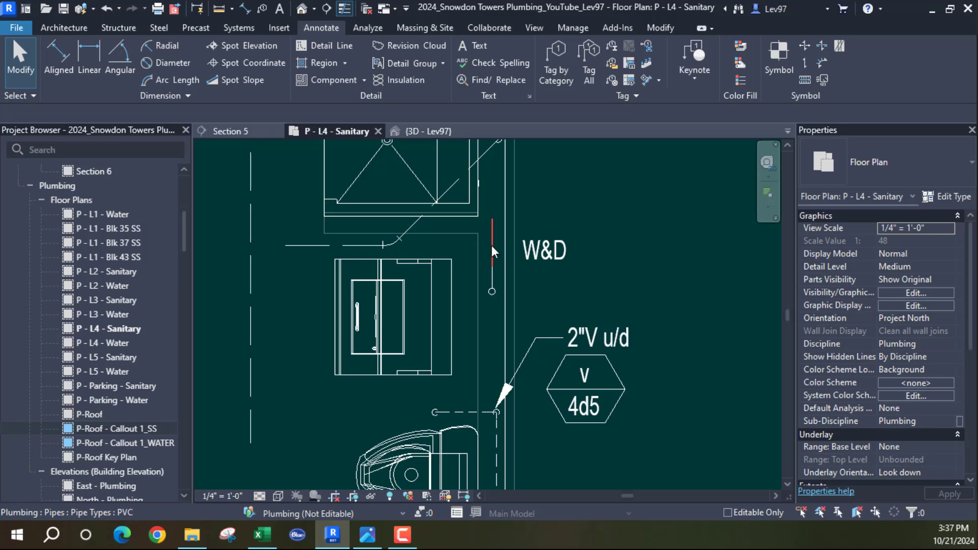
pyautogui.moveTo(510, 233); pyautogui.dragTo(550, 390, button='middle')
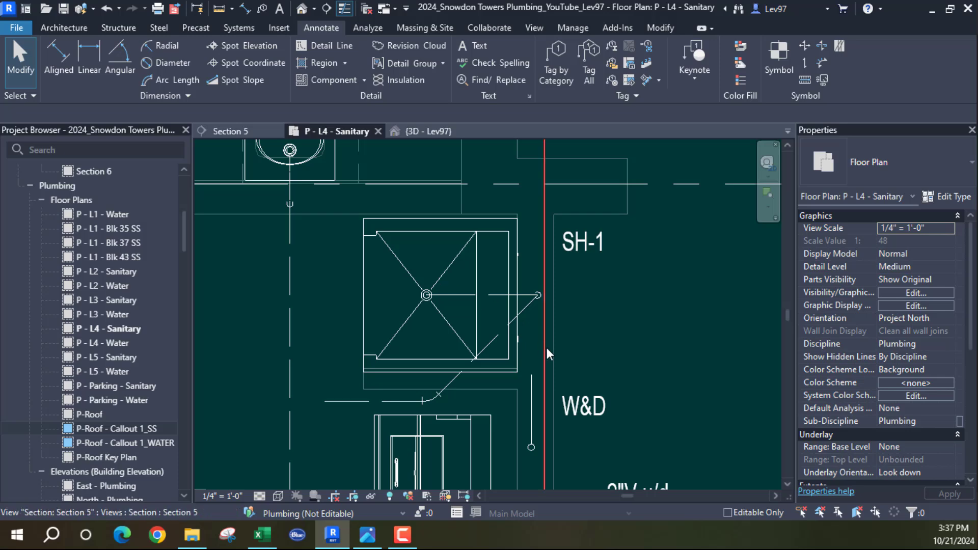
pyautogui.click(545, 347)
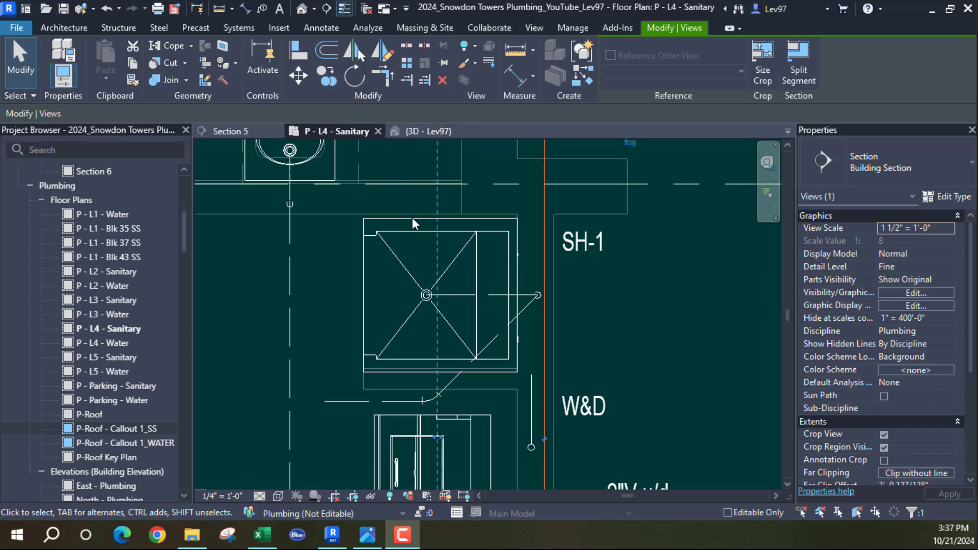
pyautogui.press('Escape')
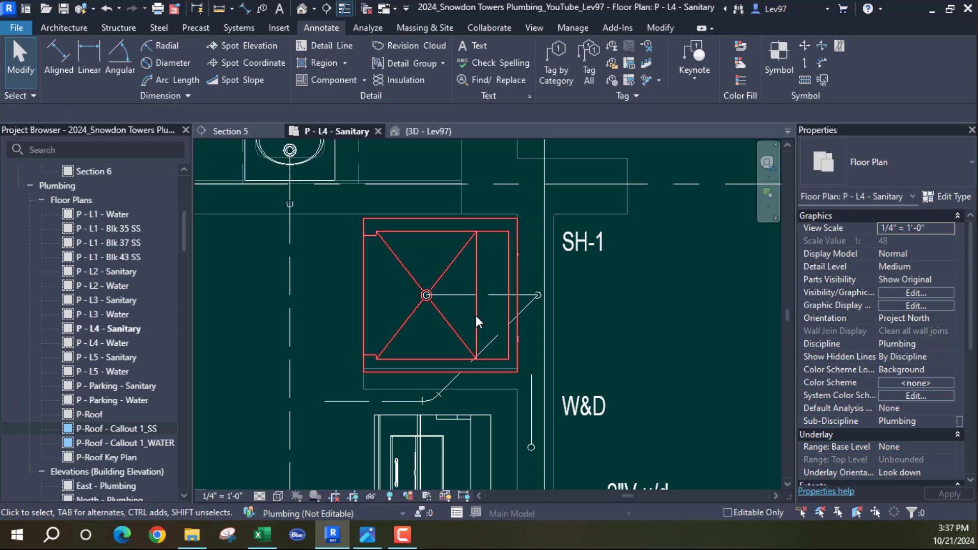
pyautogui.click(543, 343)
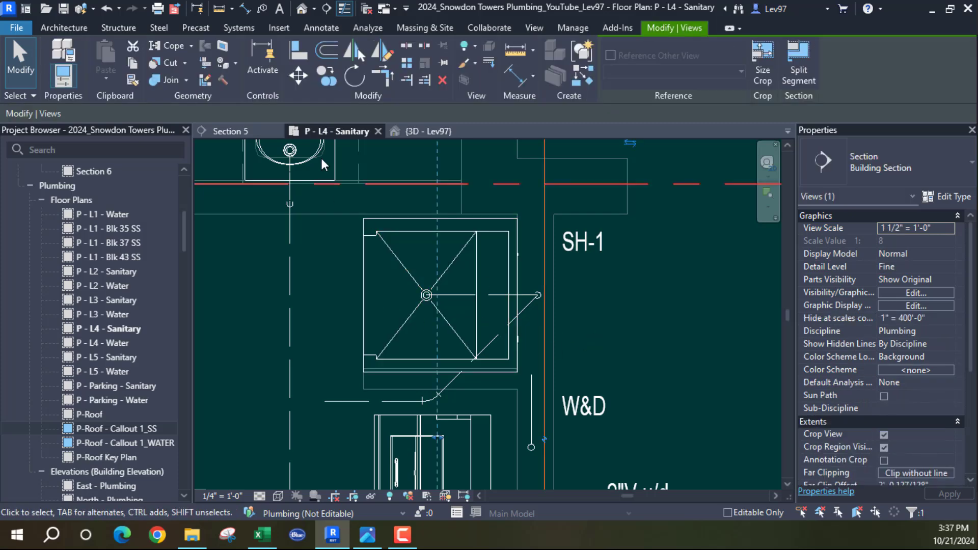
pyautogui.click(356, 80)
pyautogui.click(386, 115)
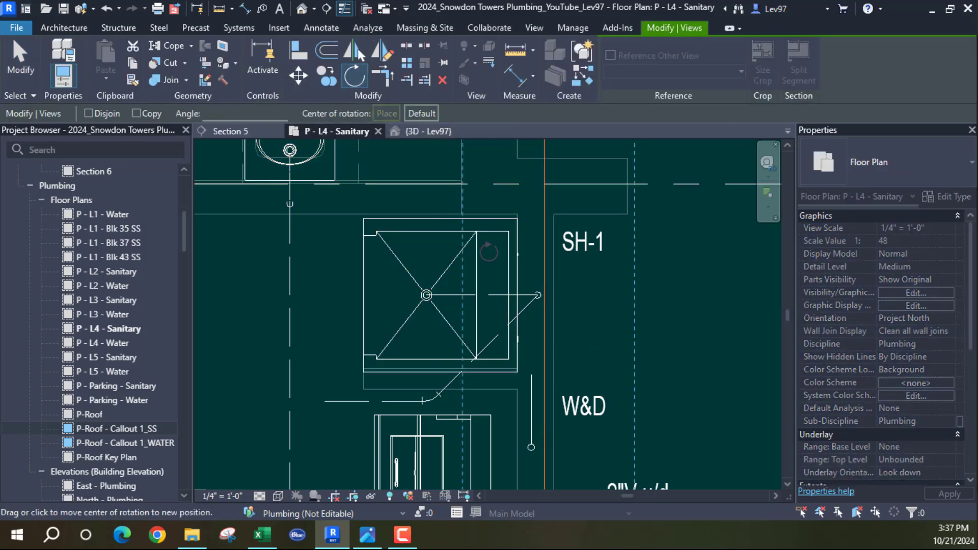
pyautogui.click(545, 335)
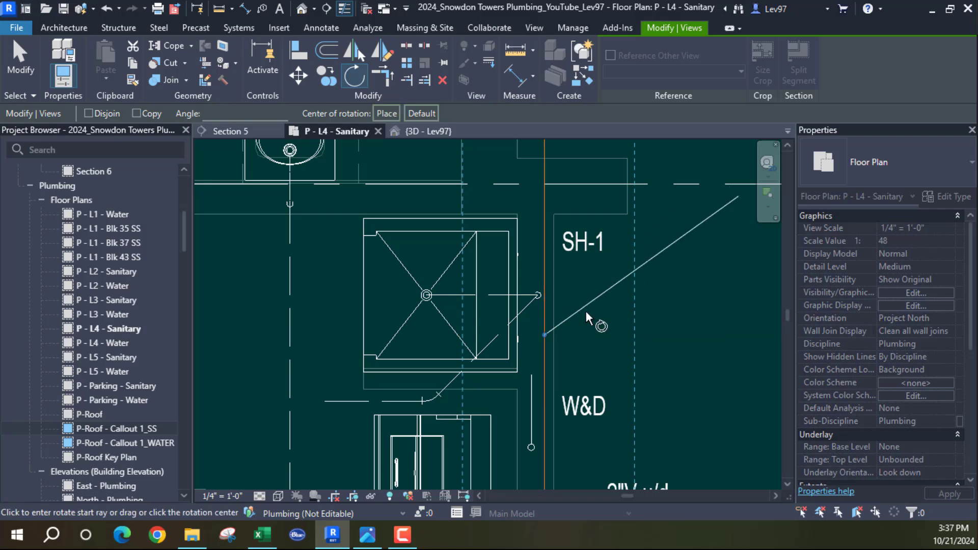
pyautogui.click(689, 333)
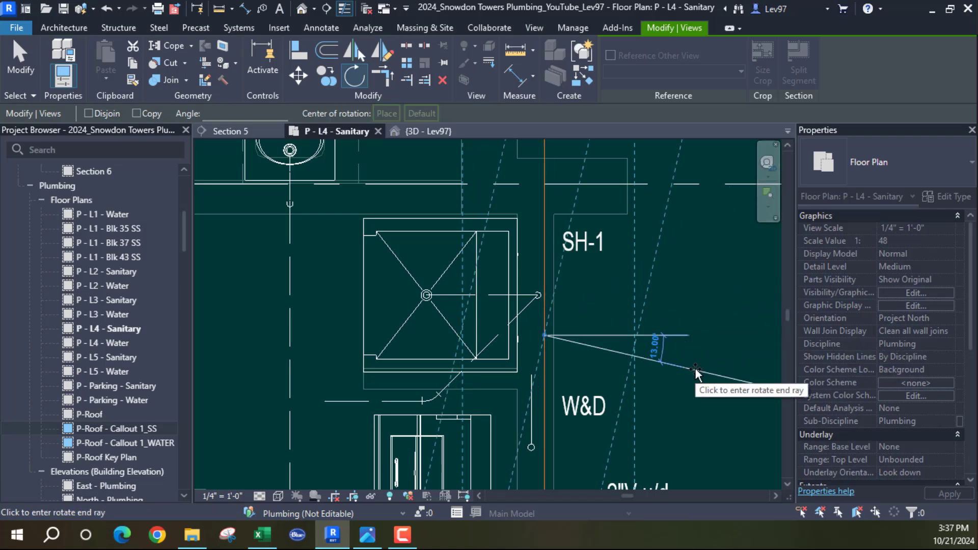
pyautogui.write('90')
pyautogui.press('Return')
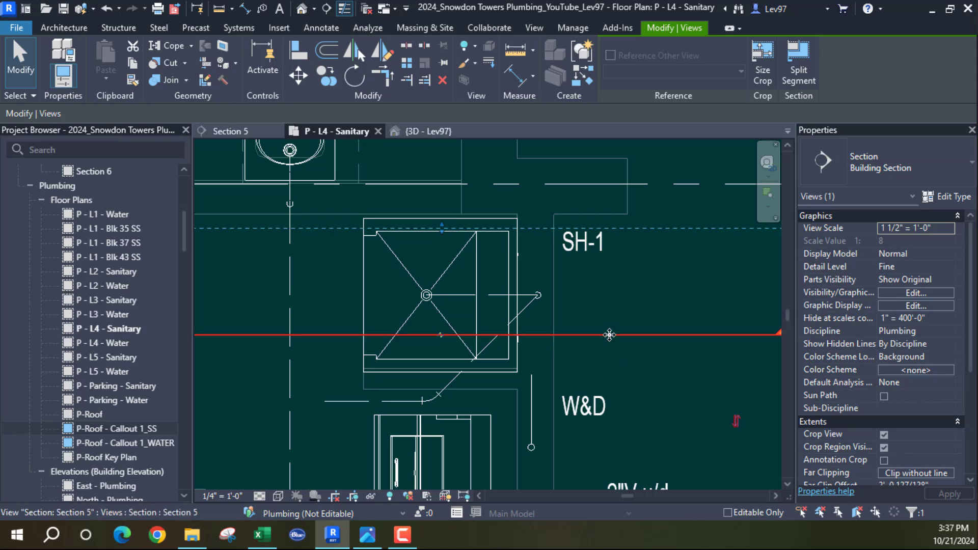
pyautogui.moveTo(605, 317); pyautogui.dragTo(600, 308)
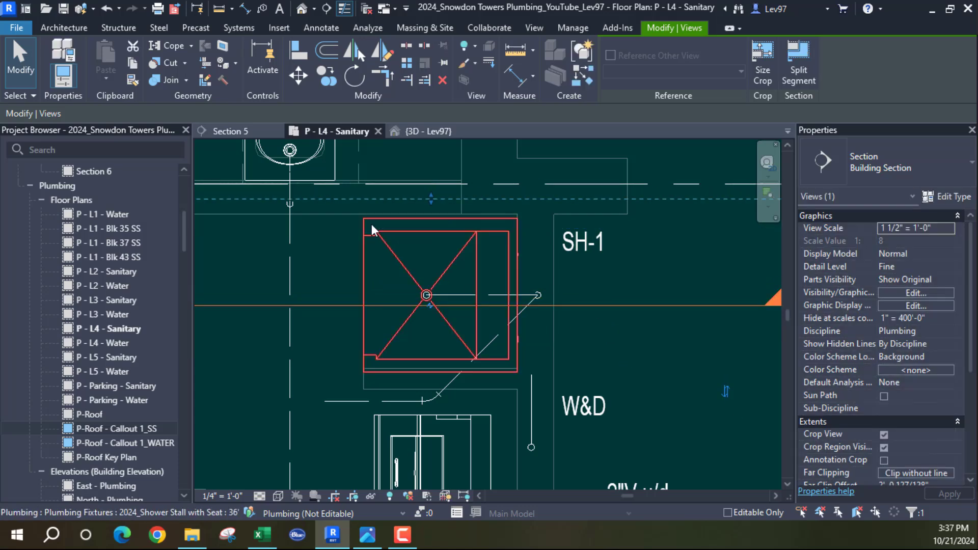
# - Extend Section 5's view depth past the shower drain and, in Section 5, convert the bend above the shower trap into a tee
pyautogui.moveTo(432, 206); pyautogui.dragTo(443, 283)
pyautogui.click(506, 286)
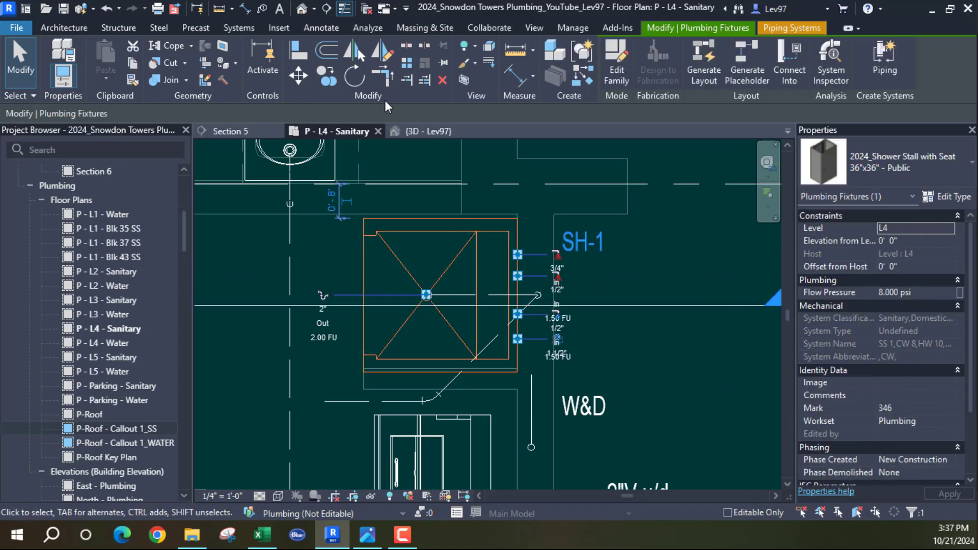
pyautogui.click(249, 128)
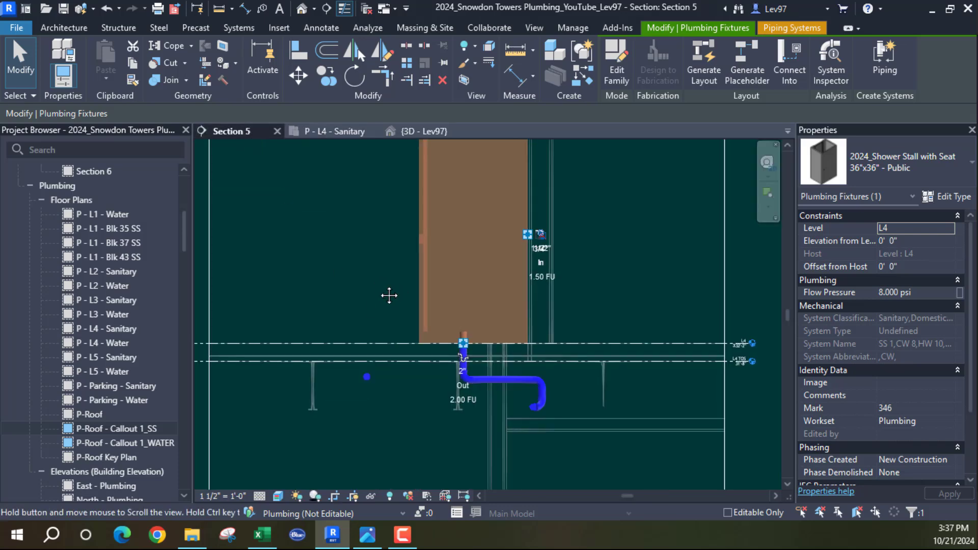
pyautogui.scroll(4, 550, 364)
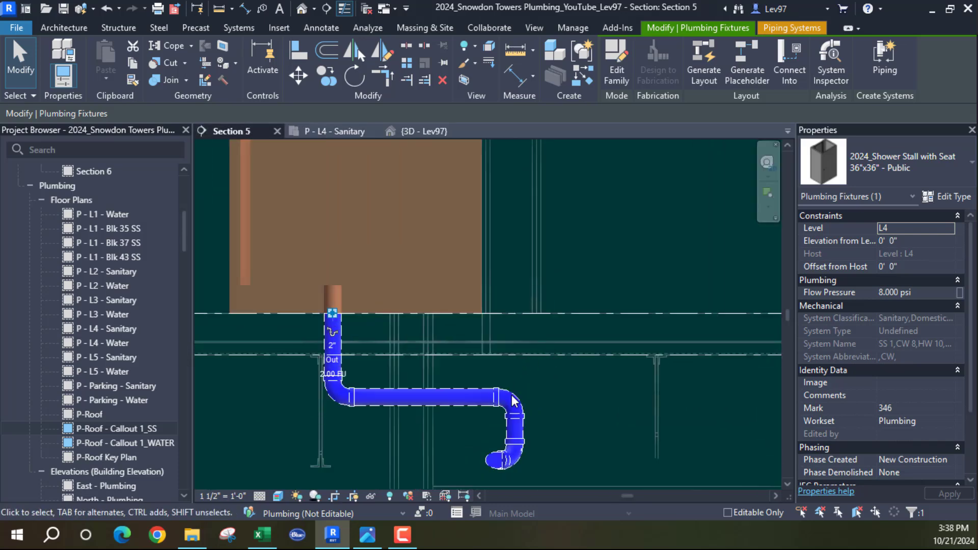
pyautogui.click(514, 394)
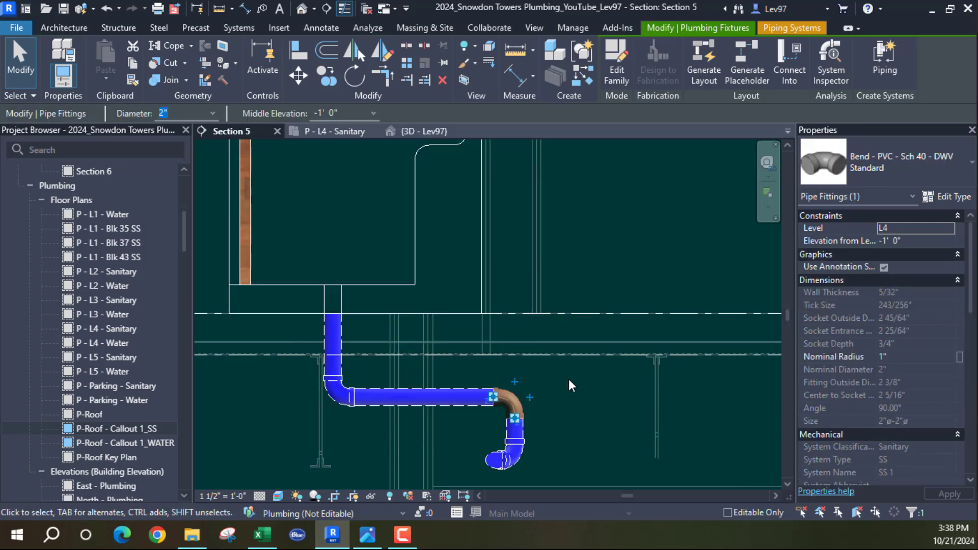
pyautogui.click(514, 382)
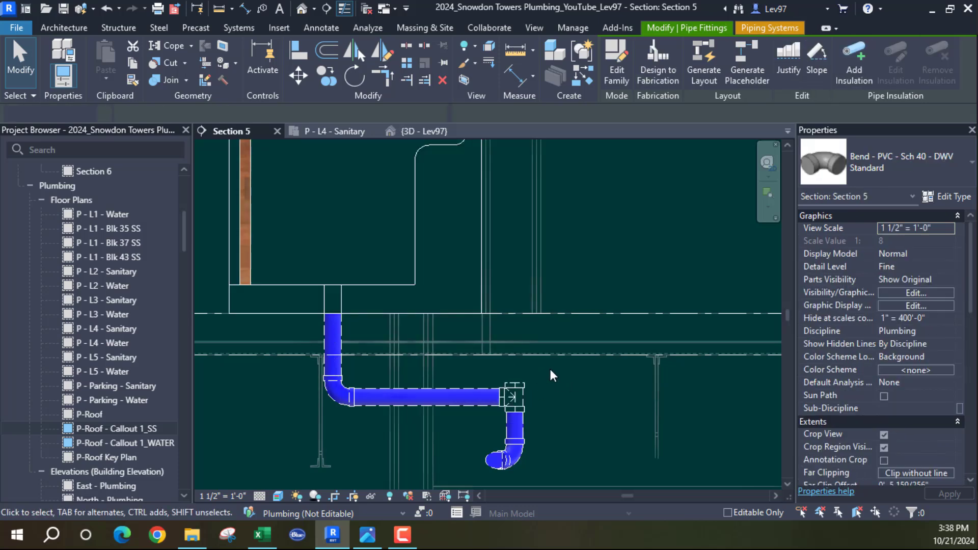
pyautogui.click(525, 388)
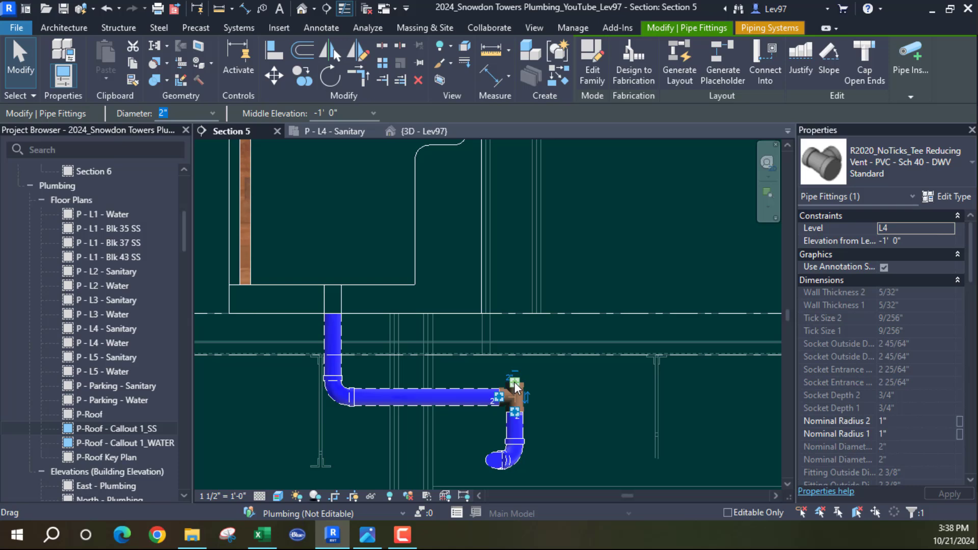
# - Draw a 2" PVC pipe straight up from the tee's open end to about 5' 2" above L4
pyautogui.rightClick(515, 387)
pyautogui.click(548, 125)
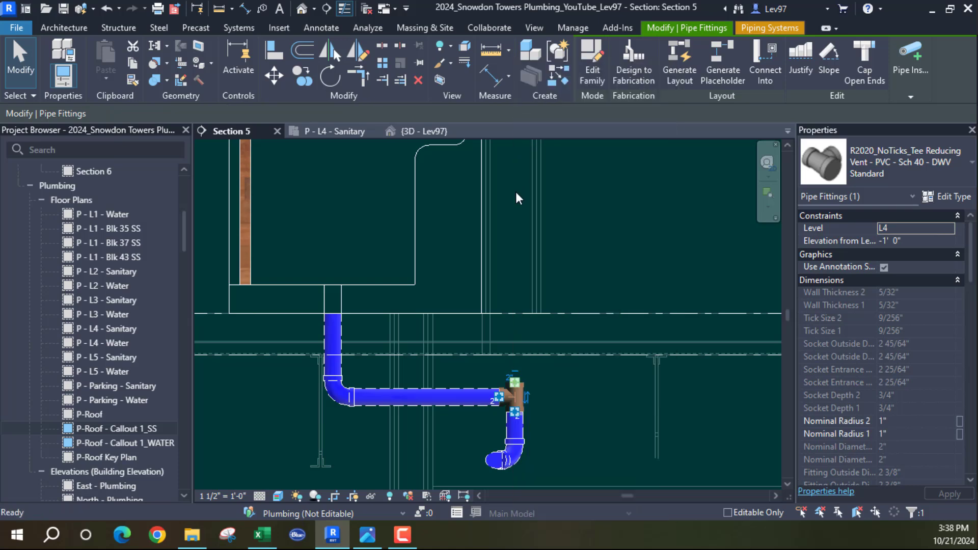
pyautogui.moveTo(524, 207)
pyautogui.mouseDown(button='middle')
pyautogui.moveTo(529, 340)
pyautogui.moveTo(516, 212)
pyautogui.moveTo(536, 189)
pyautogui.mouseUp(button='middle')
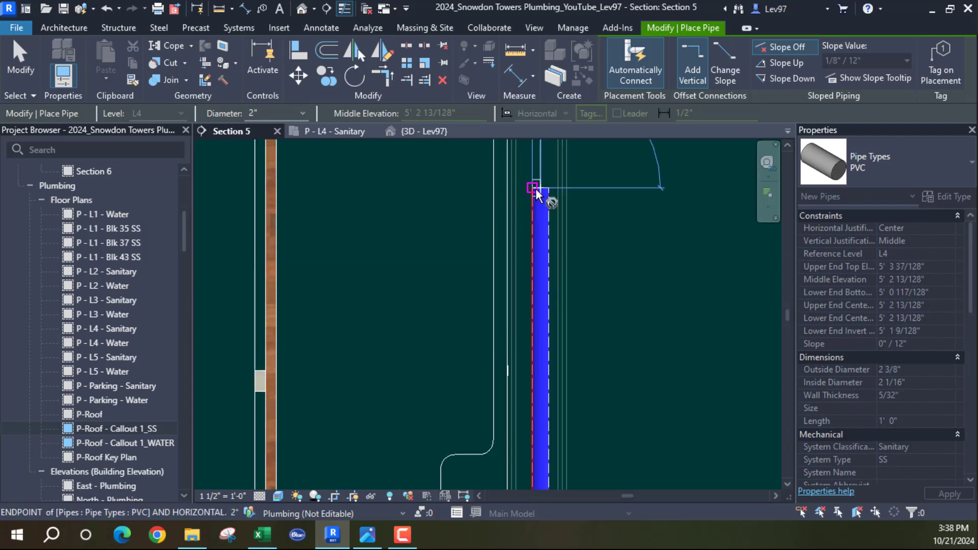
pyautogui.press('Escape')
pyautogui.press('Escape')
pyautogui.scroll(-5, 597, 275)
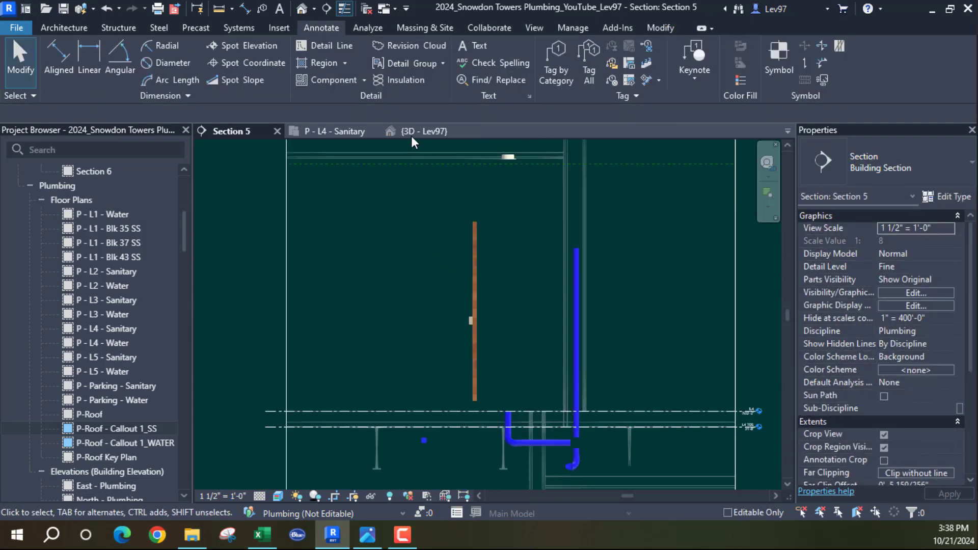
# - Examine the new vertical pipe and the washer/dryer P-trap in the 3D view and the P - L4 - Sanitary plan
pyautogui.click(411, 130)
pyautogui.keyDown('shift'); pyautogui.moveTo(499, 341); pyautogui.dragTo(477, 276, button='middle'); pyautogui.keyUp('shift')
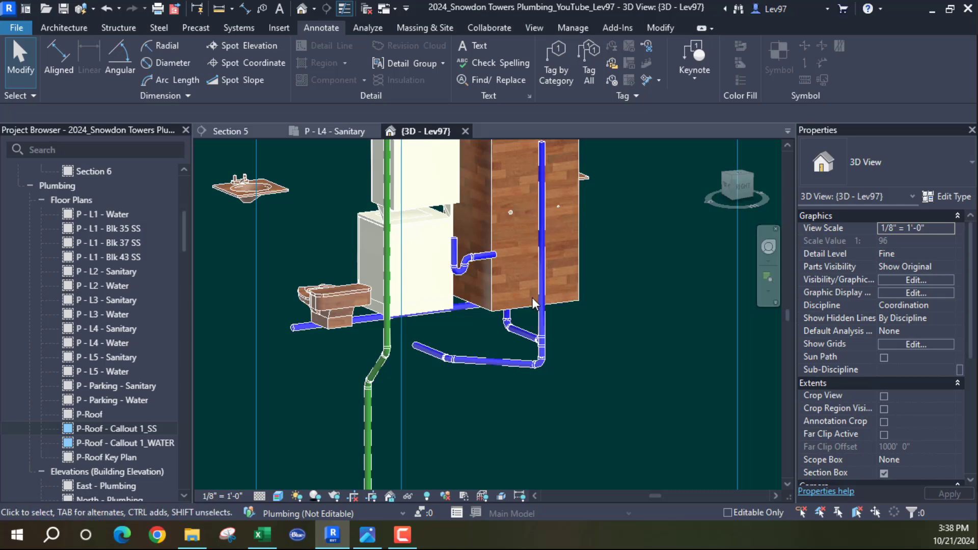
pyautogui.moveTo(595, 363); pyautogui.dragTo(627, 288, button='middle')
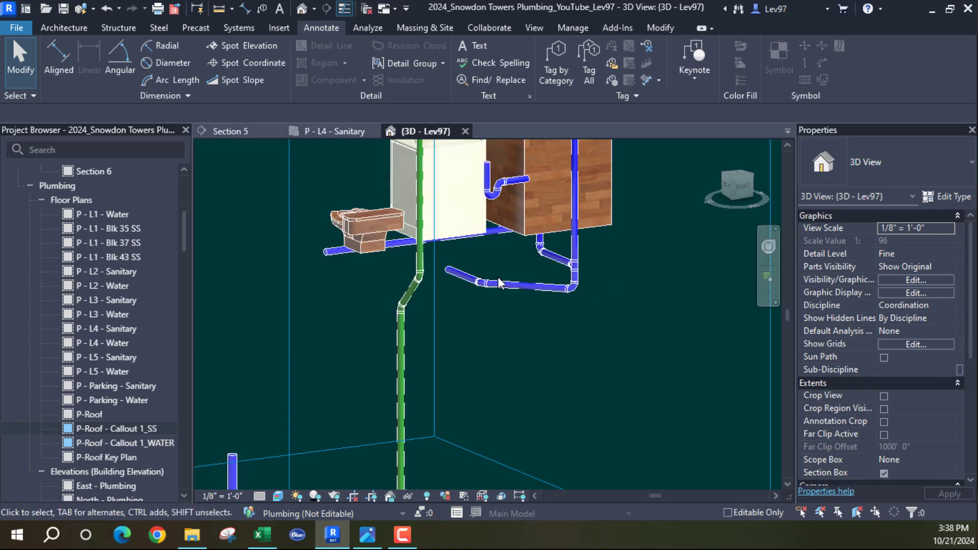
pyautogui.moveTo(513, 283); pyautogui.dragTo(517, 358, button='middle')
pyautogui.scroll(5, 545, 264)
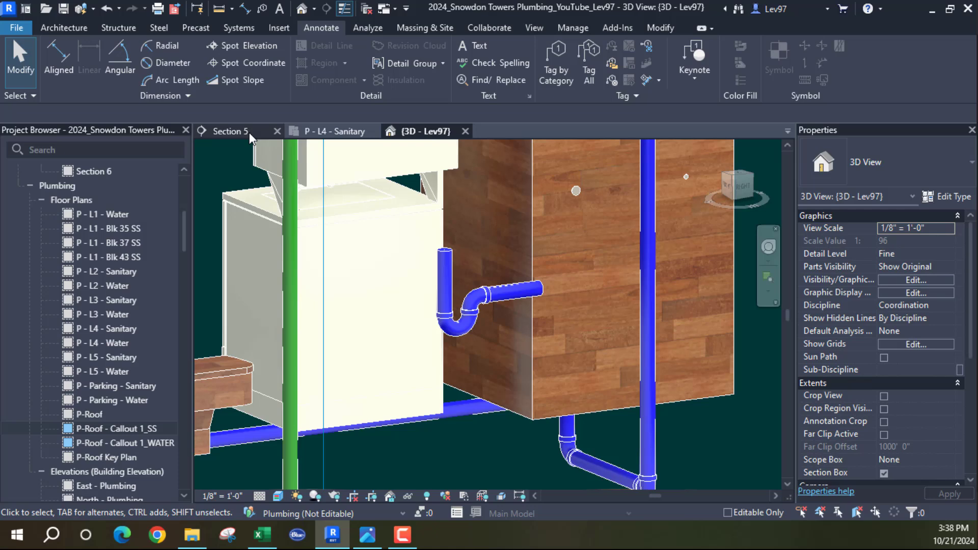
pyautogui.click(353, 133)
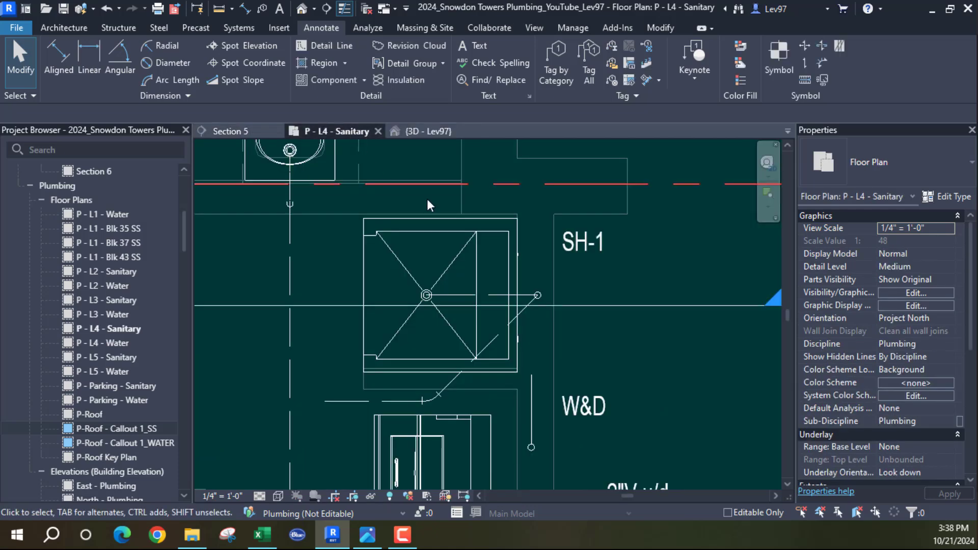
pyautogui.moveTo(606, 343); pyautogui.dragTo(648, 323, button='middle')
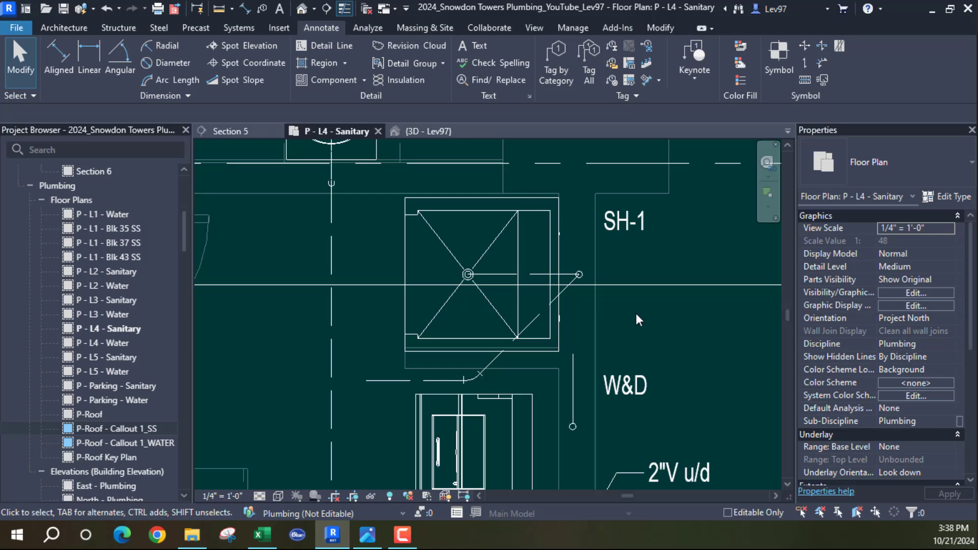
pyautogui.scroll(2, 623, 313)
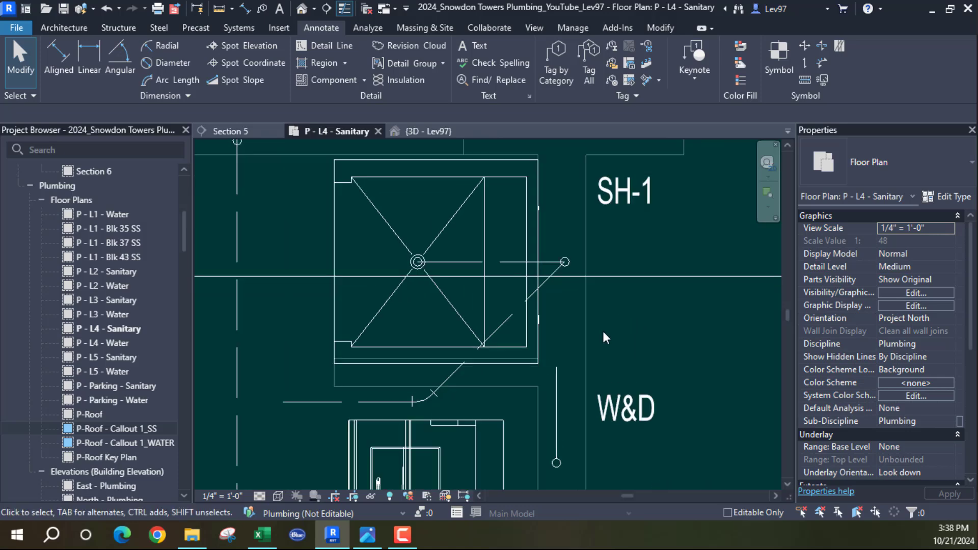
pyautogui.moveTo(633, 338); pyautogui.dragTo(639, 313, button='middle')
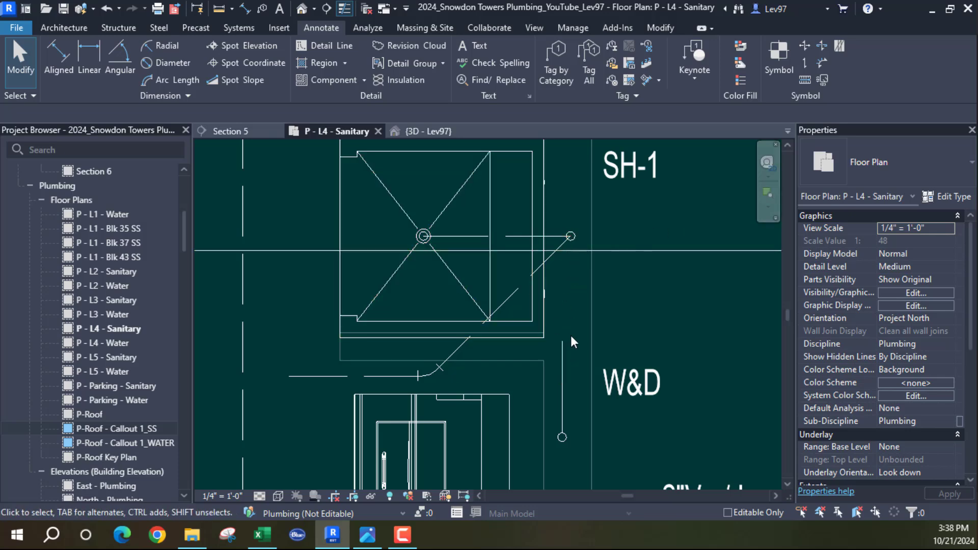
pyautogui.click(622, 252)
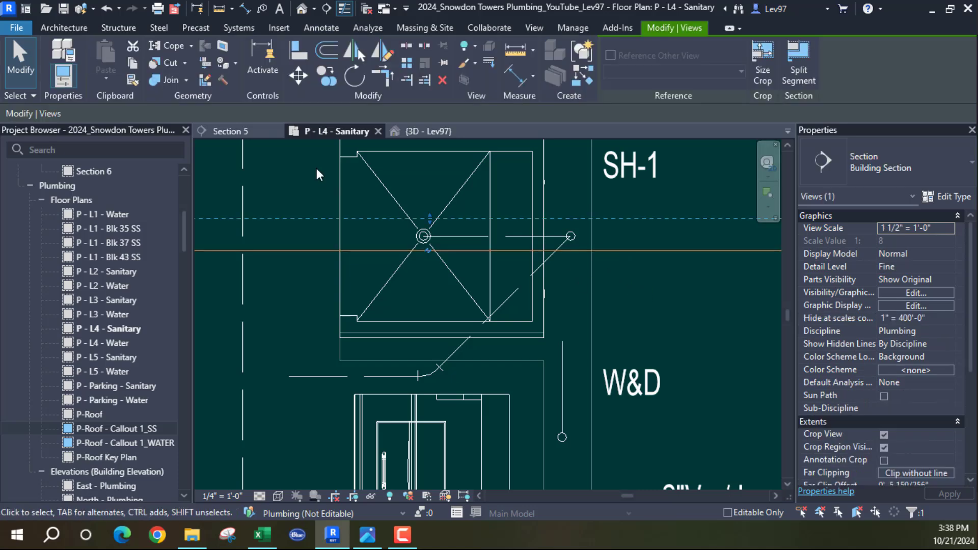
pyautogui.click(354, 79)
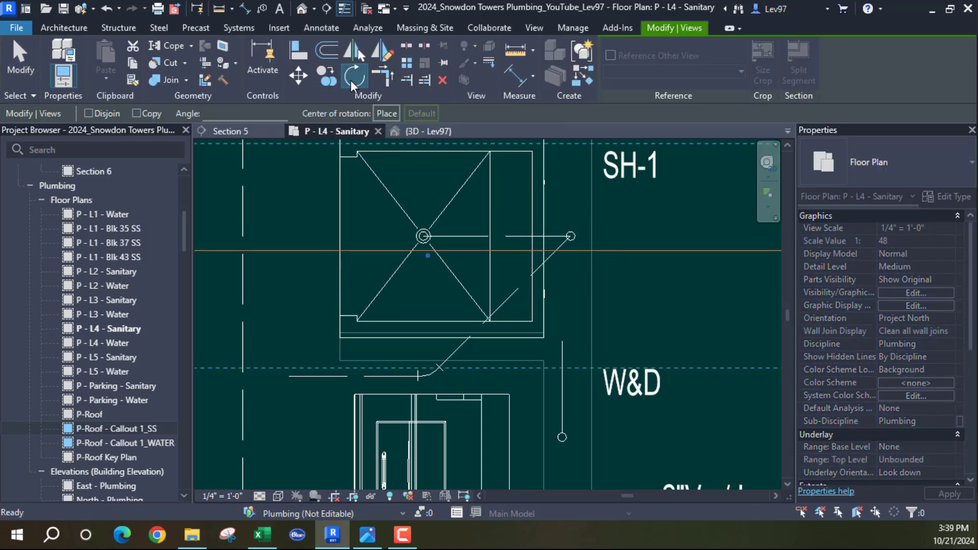
pyautogui.click(386, 114)
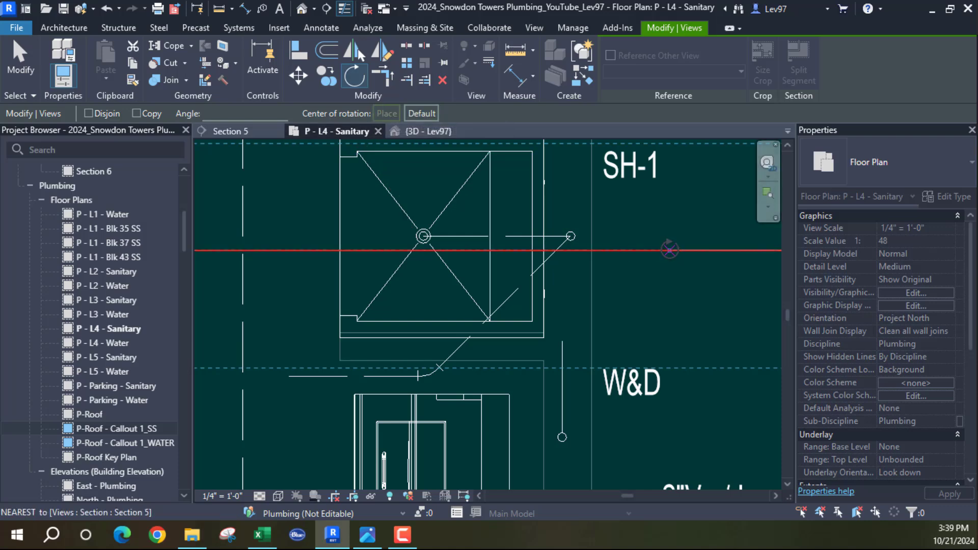
pyautogui.click(669, 250)
pyautogui.click(686, 301)
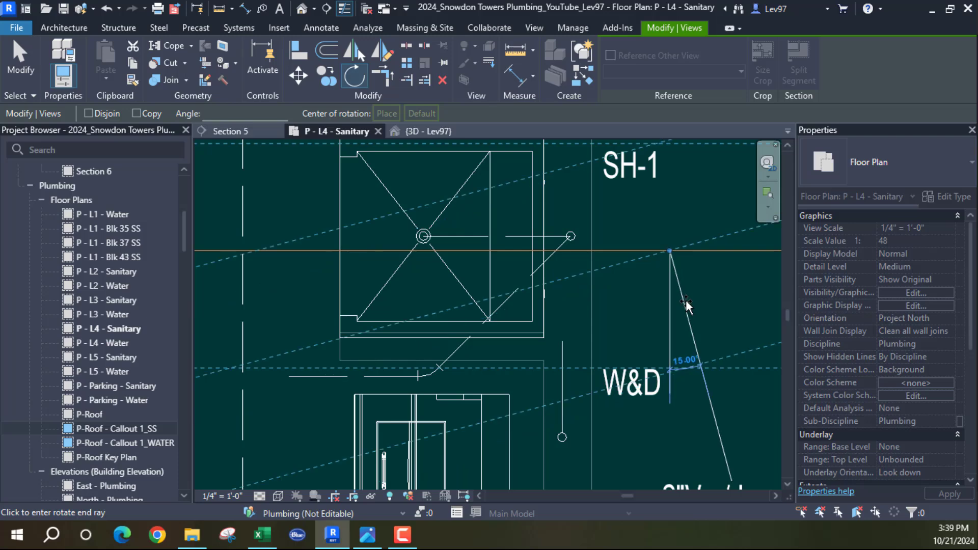
pyautogui.click(686, 300)
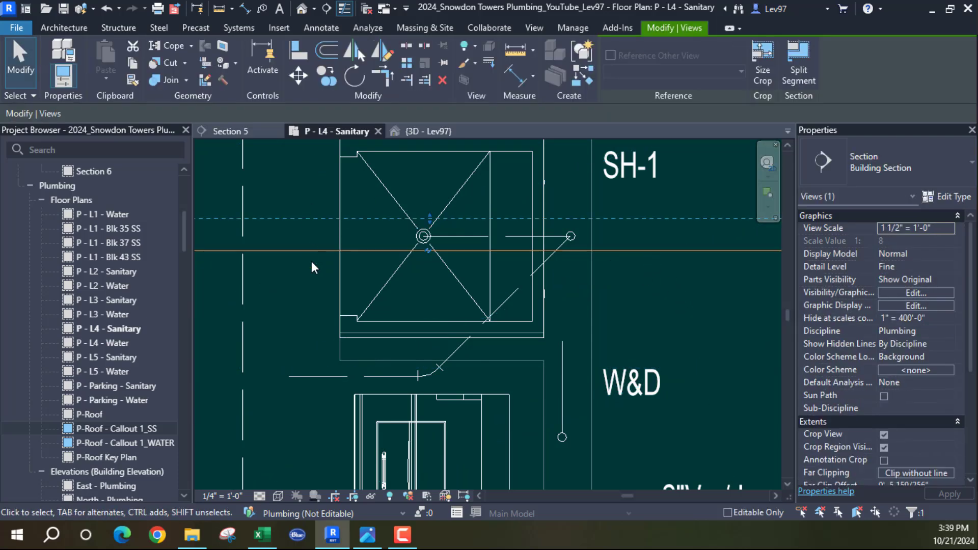
# - Rotate the Section 5 line 90 degrees and move it outside the shower stall, just beyond the vertical pipe
pyautogui.click(353, 76)
pyautogui.click(215, 113)
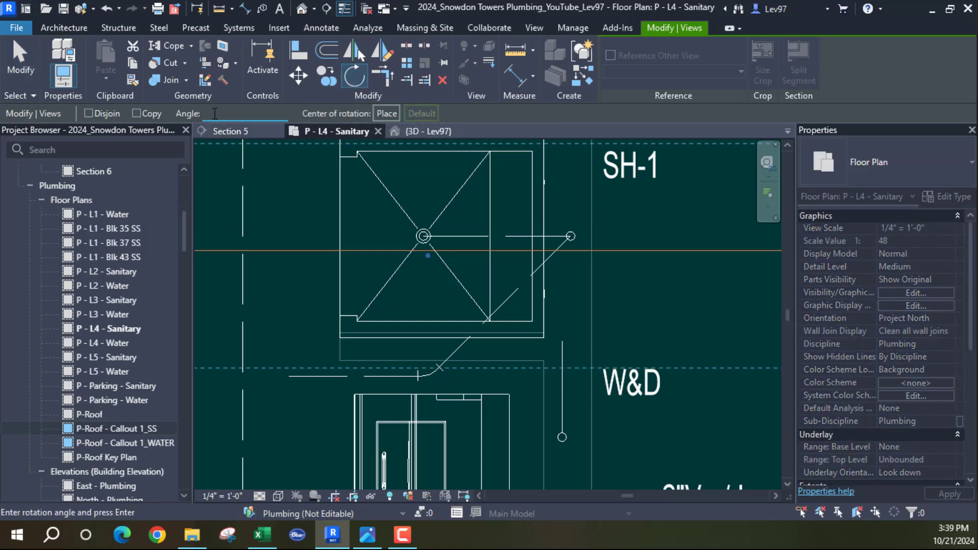
pyautogui.write('90')
pyautogui.press('Return')
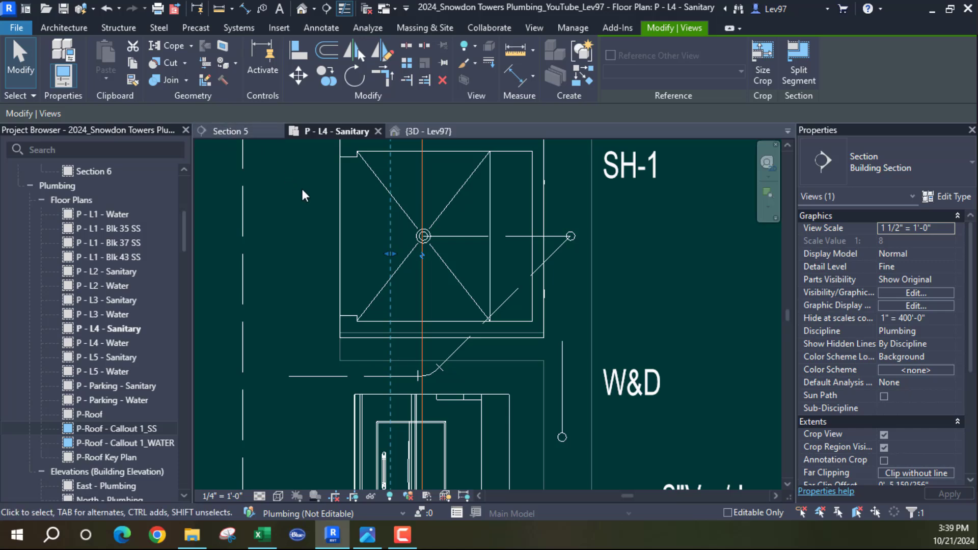
pyautogui.moveTo(421, 281); pyautogui.dragTo(580, 295)
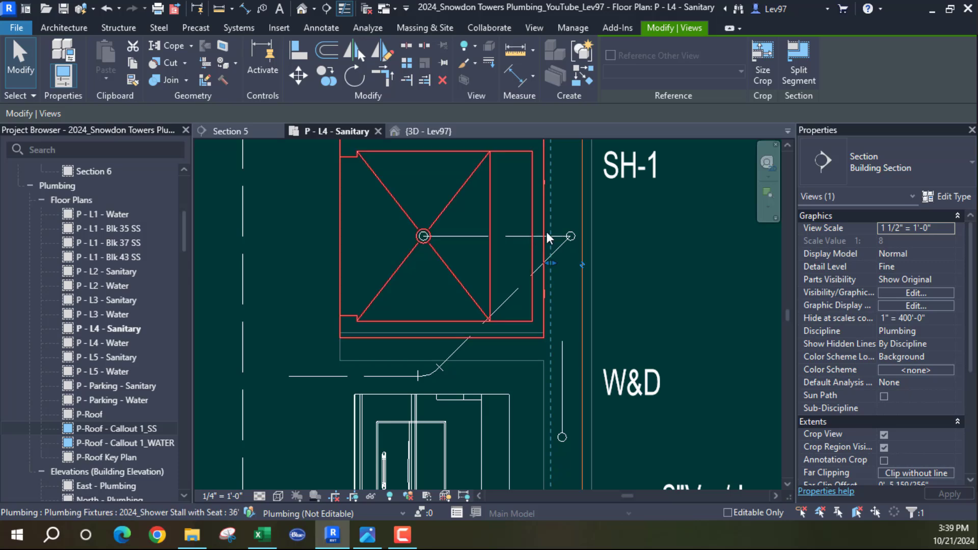
# - In Section 5, draw a 2" horizontal branch from the vertical pipe toward the P-trap, about 0' 10" above L4
pyautogui.click(568, 237)
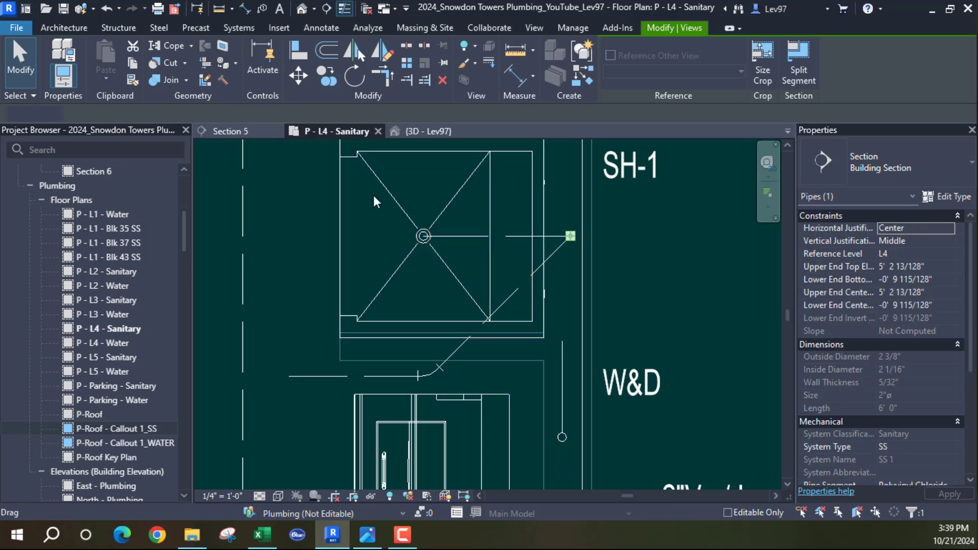
pyautogui.click(245, 131)
pyautogui.moveTo(463, 297); pyautogui.dragTo(511, 362, button='middle')
pyautogui.scroll(2, 482, 355)
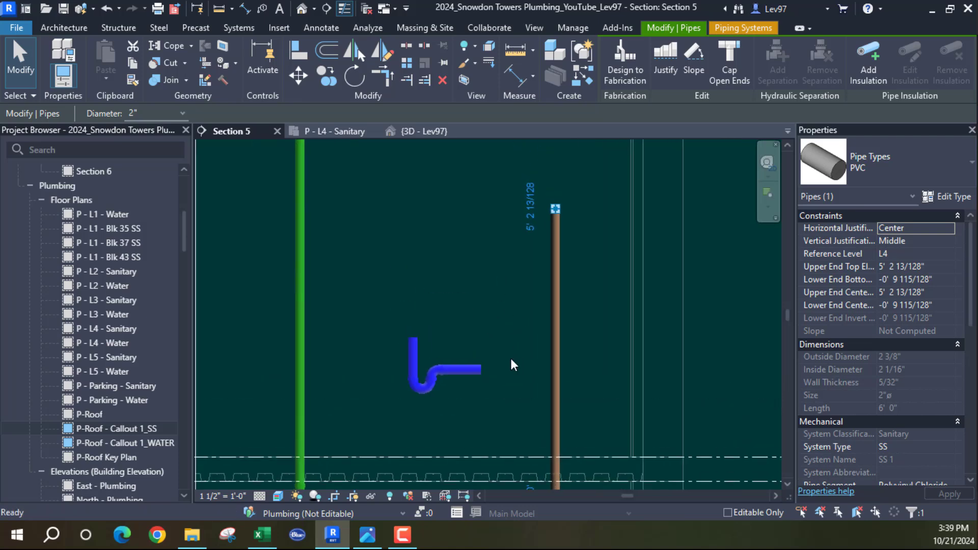
pyautogui.rightClick(560, 420)
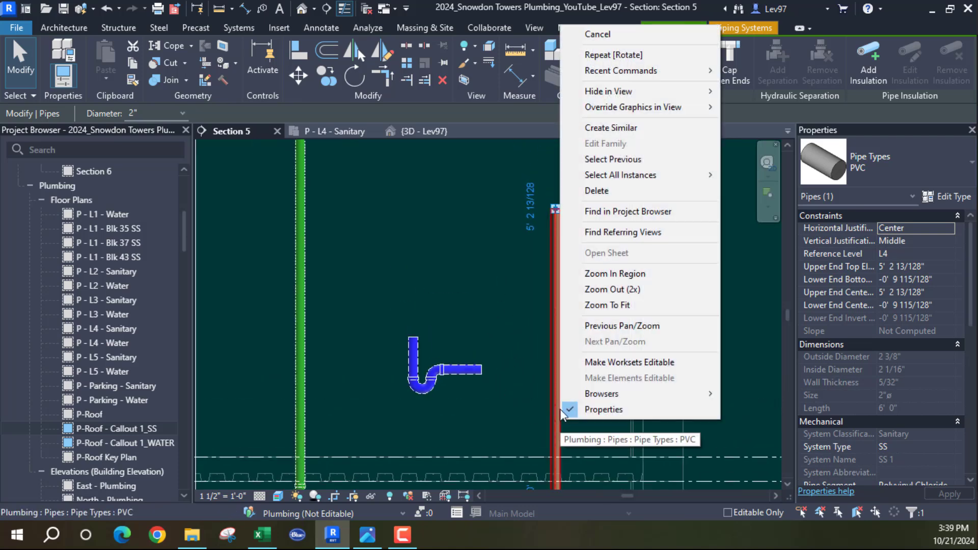
pyautogui.click(615, 128)
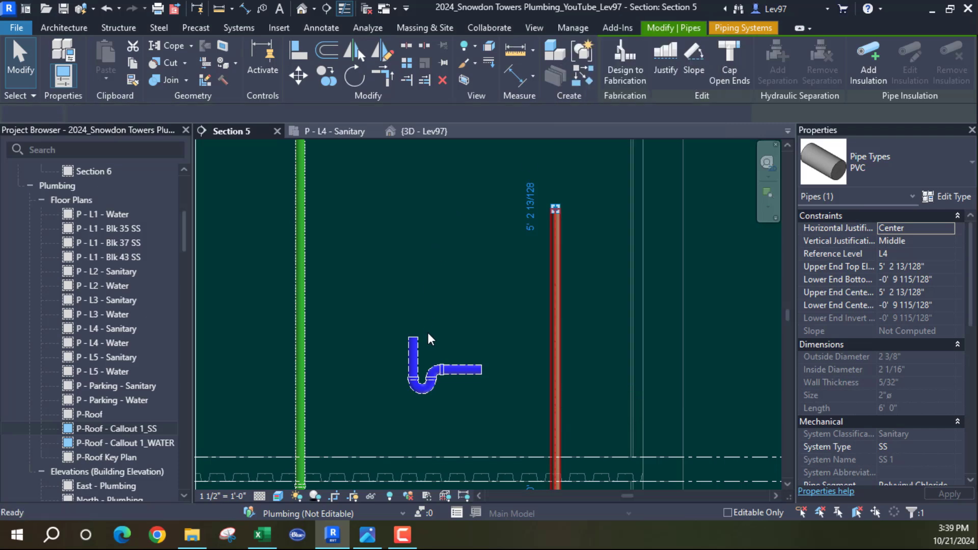
pyautogui.click(551, 416)
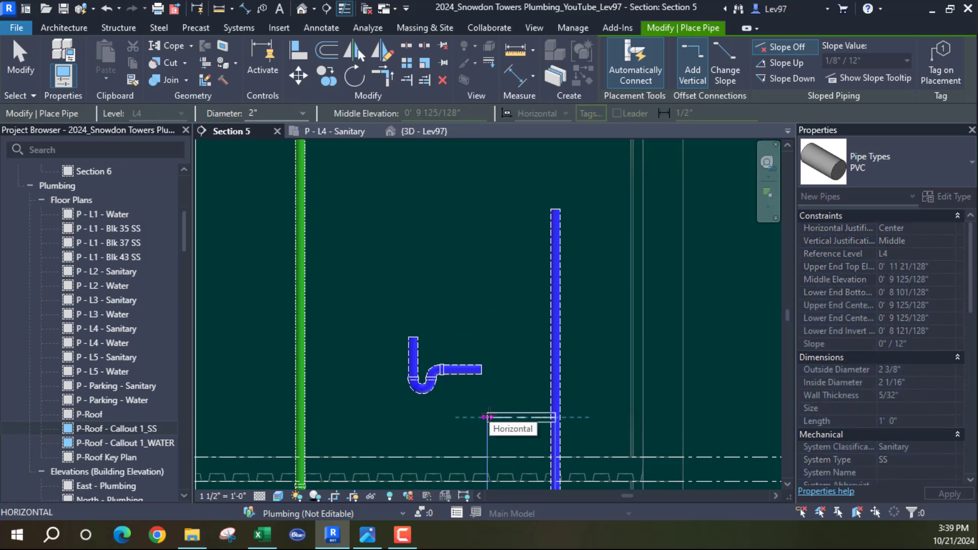
pyautogui.click(489, 416)
pyautogui.press('Escape')
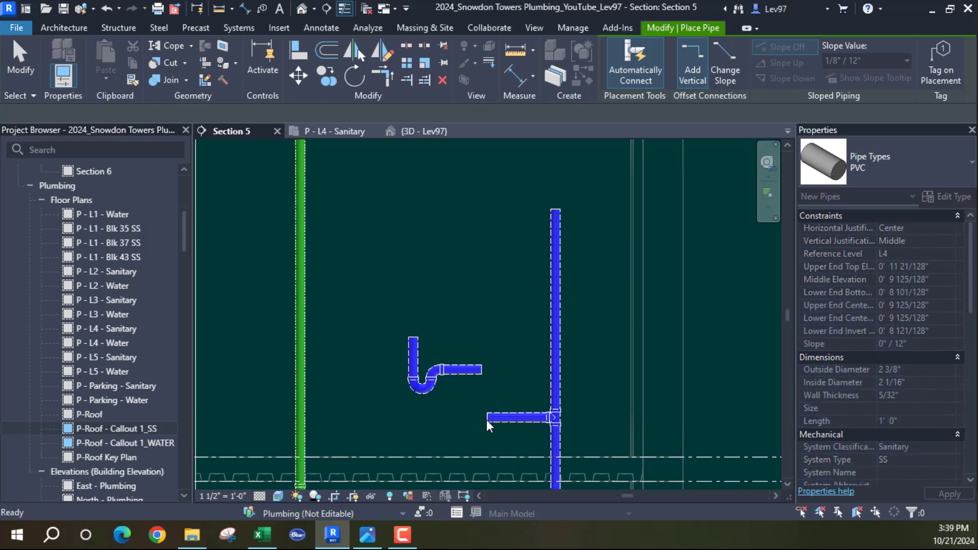
pyautogui.press('Escape')
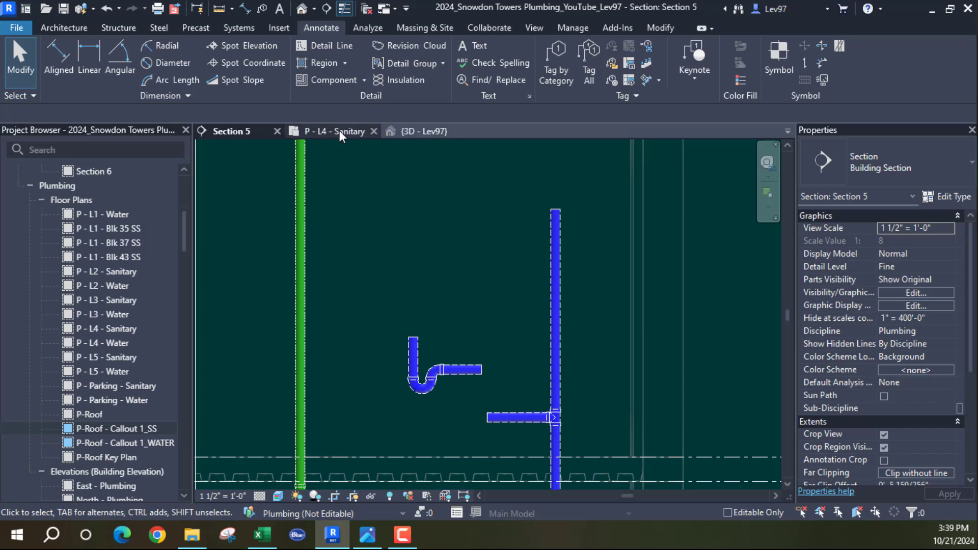
# - In the P - L4 - Sanitary plan, align the washer/dryer P-trap's outlet pipe with the centerline of the new horizontal branch
pyautogui.click(338, 131)
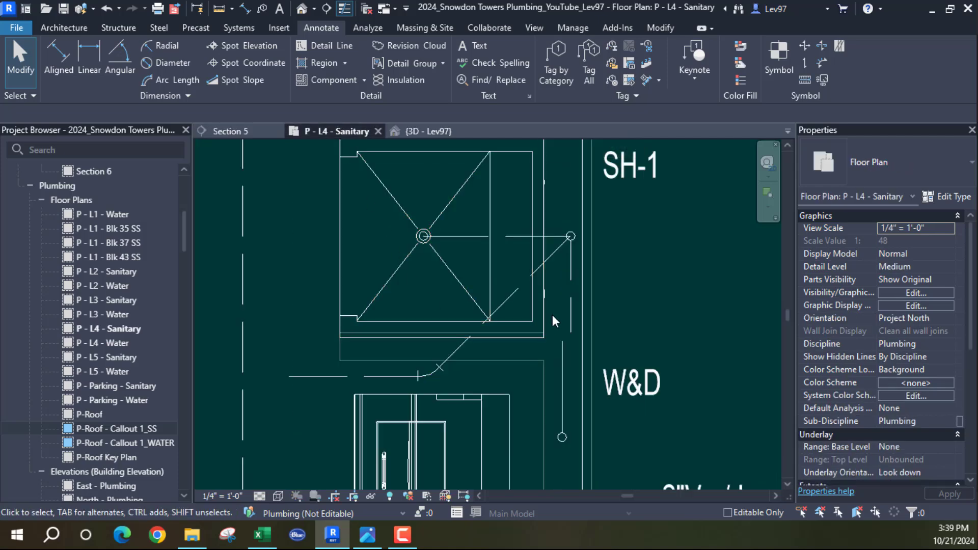
pyautogui.scroll(2, 552, 315)
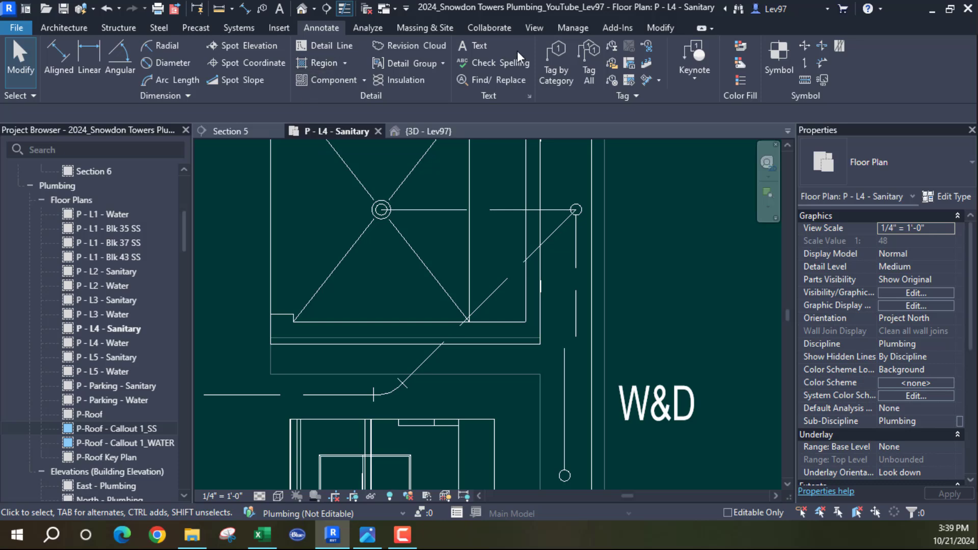
pyautogui.click(661, 28)
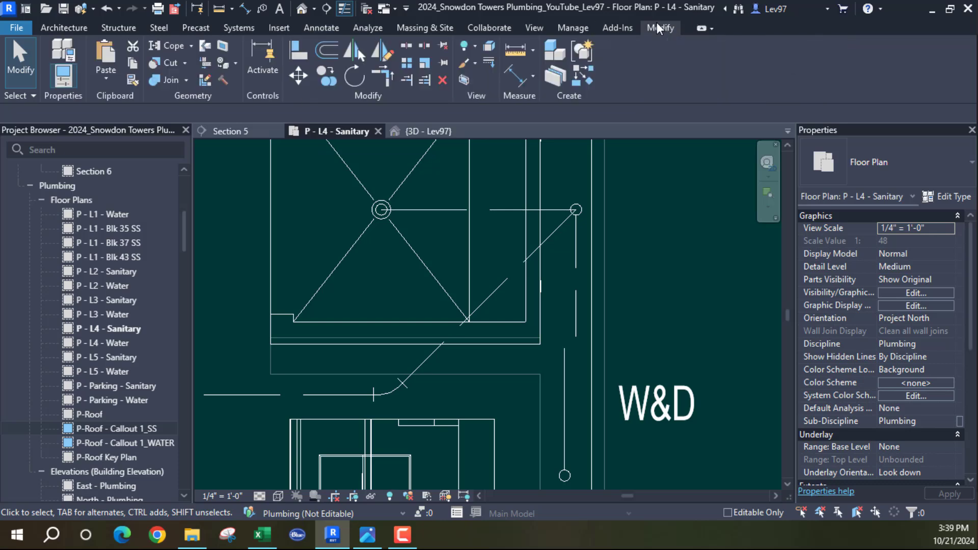
pyautogui.click(298, 54)
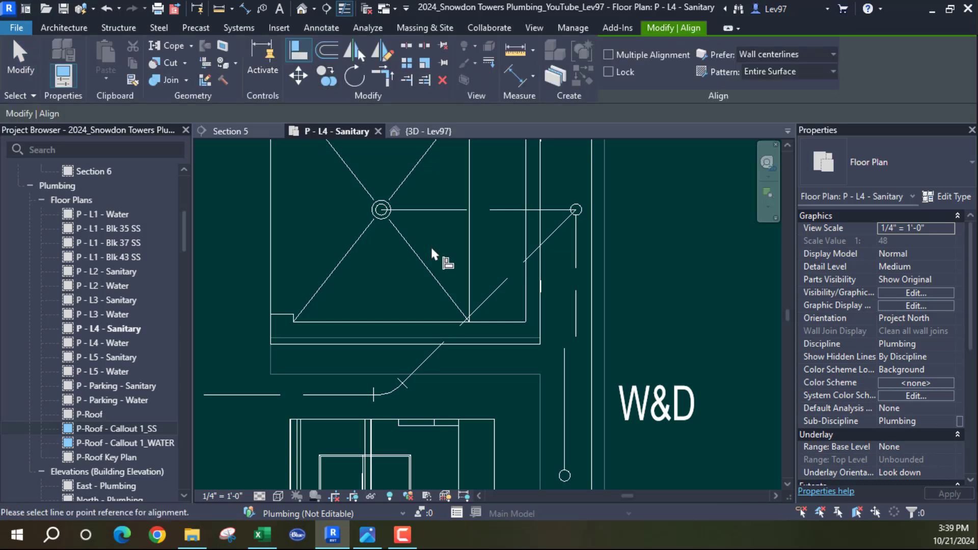
pyautogui.click(578, 304)
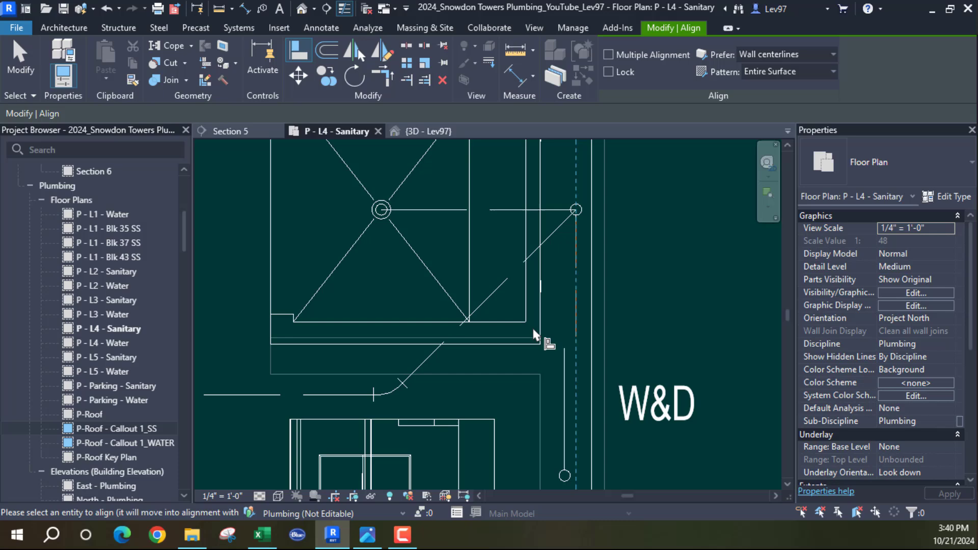
pyautogui.click(561, 381)
pyautogui.press('Escape')
pyautogui.press('Escape')
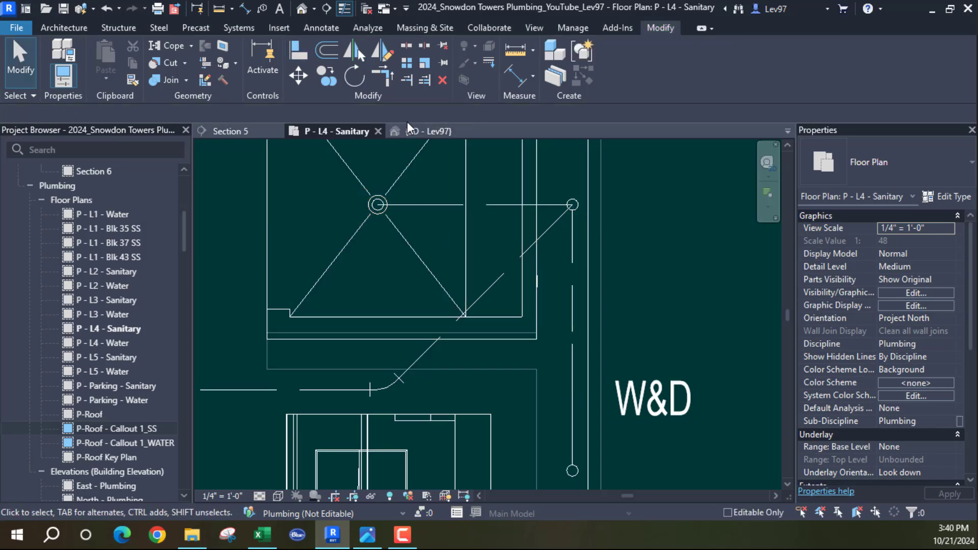
# - In the 3D view, delete the horizontal branch and its tee from the vertical pipe beside the shower stall
pyautogui.click(431, 131)
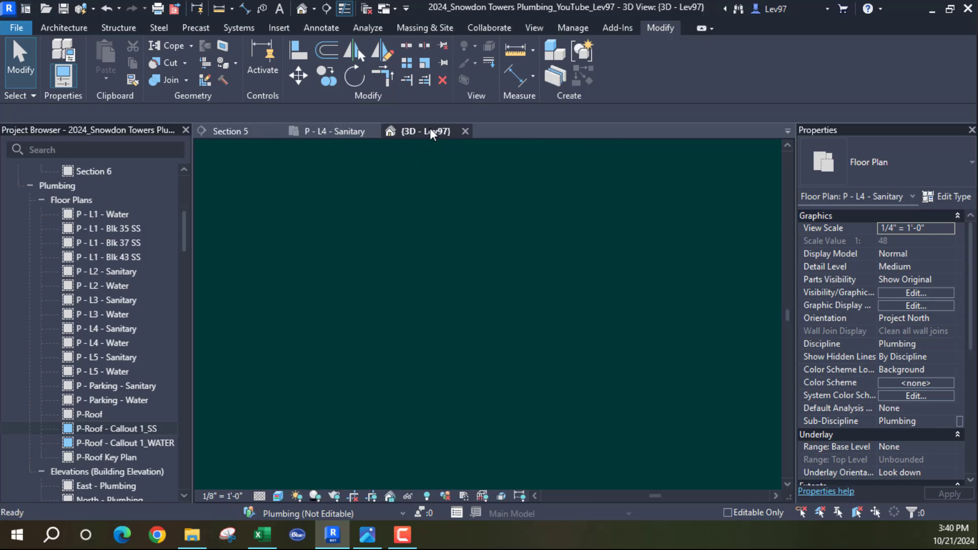
pyautogui.click(605, 380)
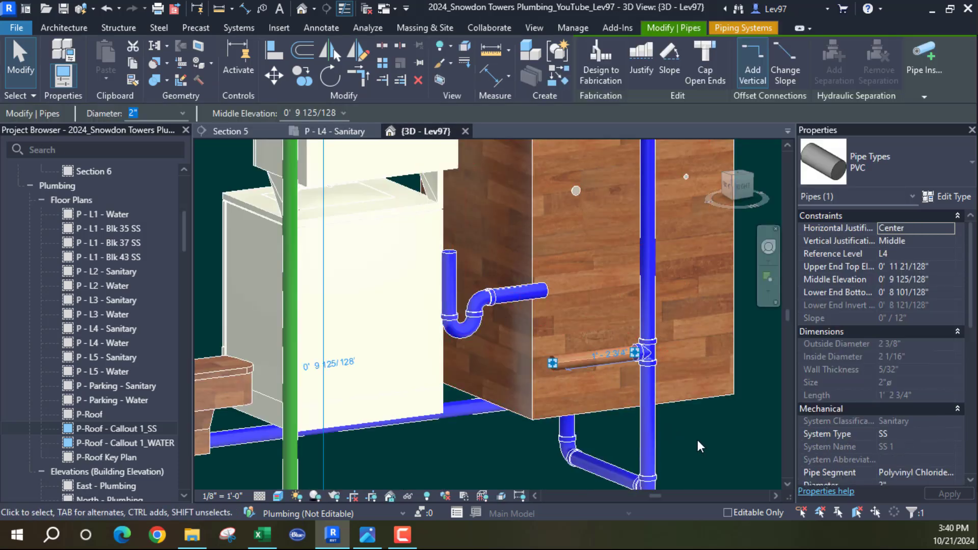
pyautogui.press('Delete')
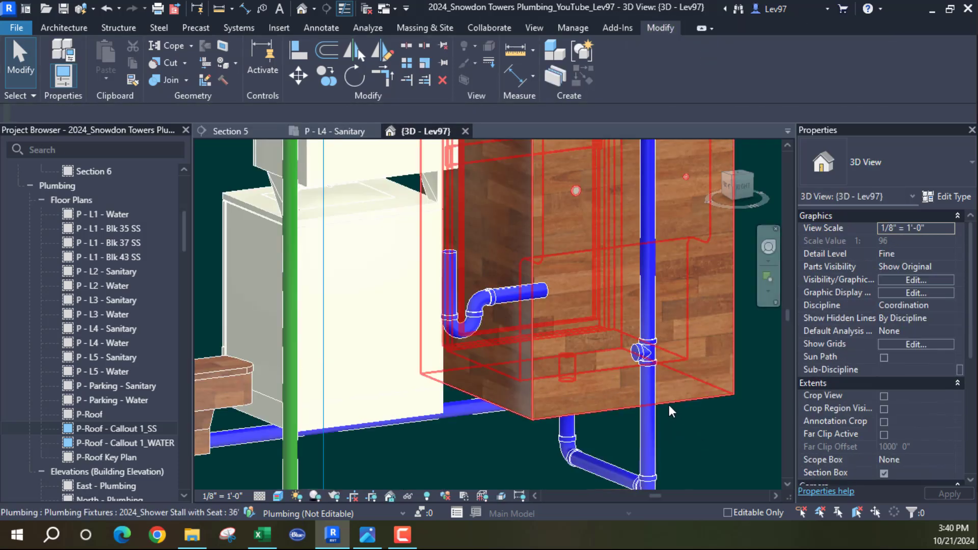
pyautogui.click(643, 356)
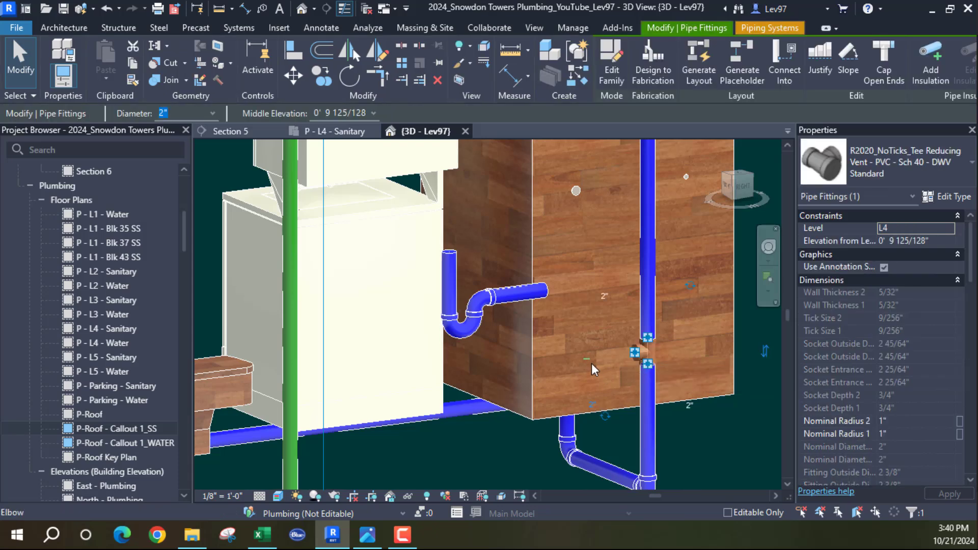
pyautogui.press('Delete')
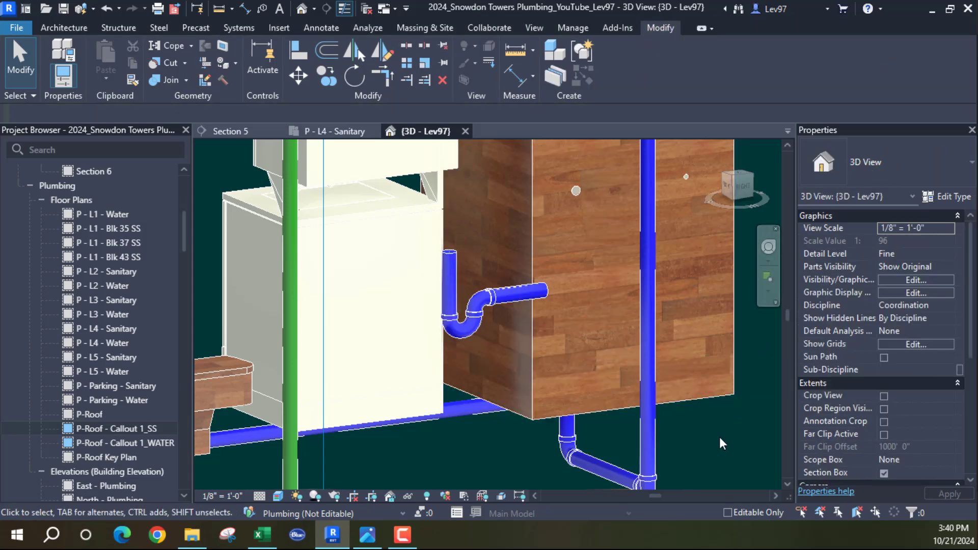
# - Extend the washer/dryer P-trap's outlet pipe to meet the vertical pipe with Trim/Extend Single Element
pyautogui.scroll(-3, 708, 419)
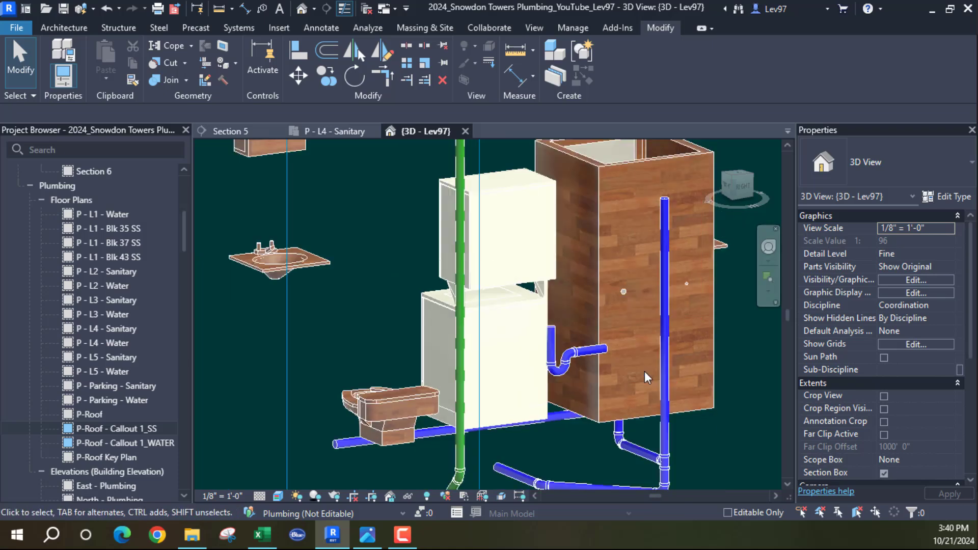
pyautogui.click(407, 79)
pyautogui.click(665, 402)
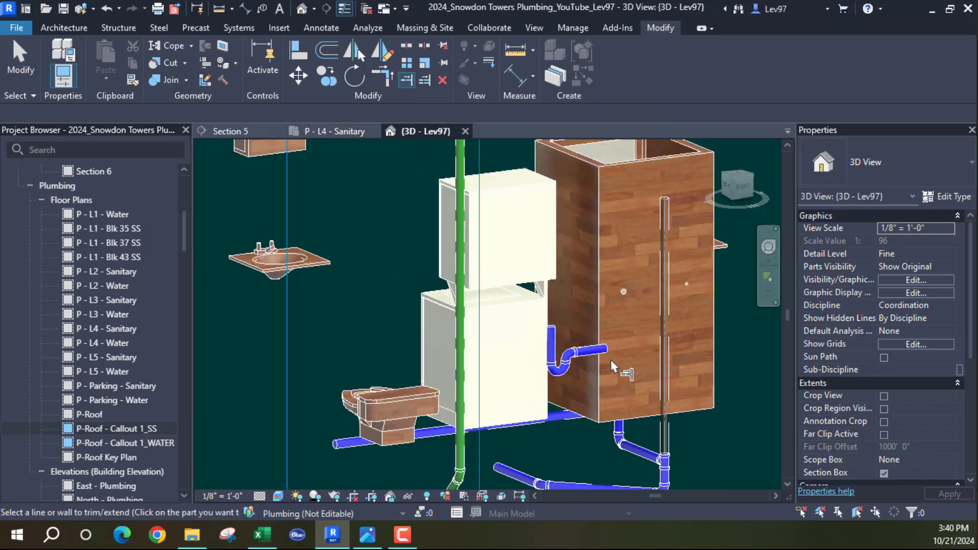
pyautogui.click(604, 351)
pyautogui.press('Escape')
pyautogui.scroll(5, 613, 384)
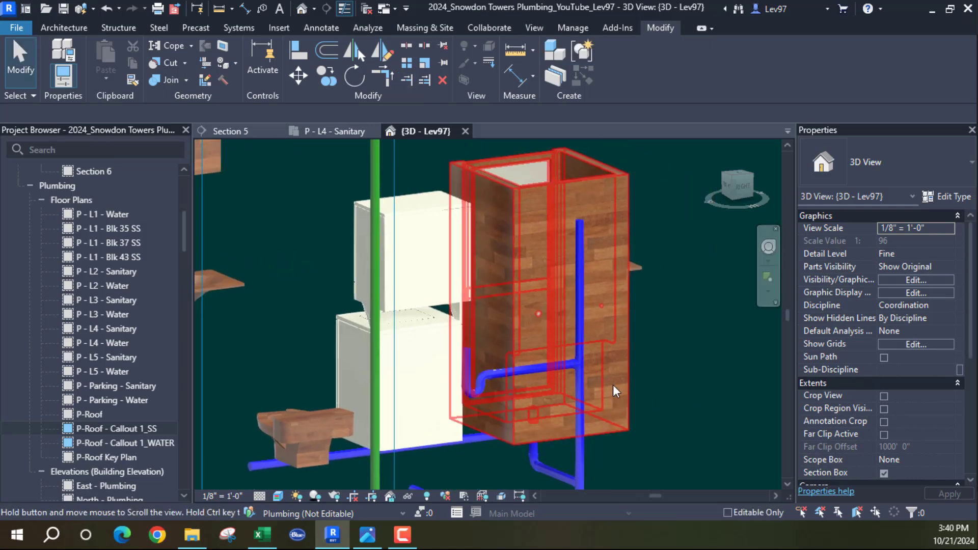
# - Change the tee joining the P-trap branch to the vertical pipe to Tee Reducing Sanitary - PVC - Sch 40 - DWV, Standard
pyautogui.click(558, 383)
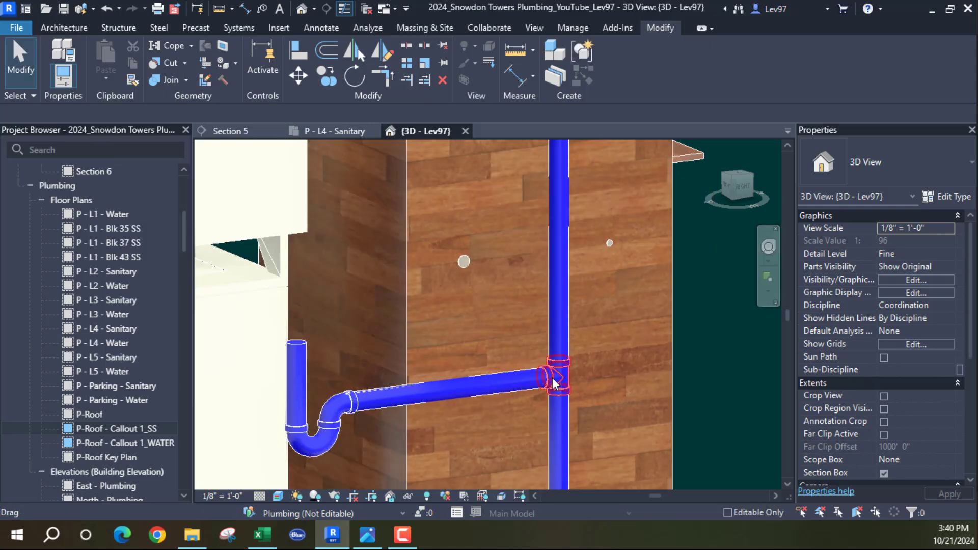
pyautogui.click(901, 171)
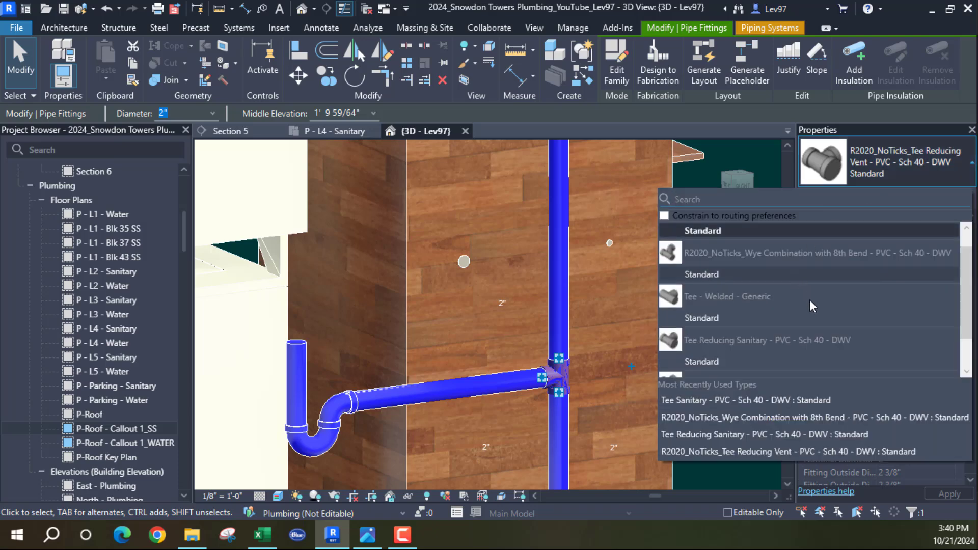
pyautogui.click(706, 363)
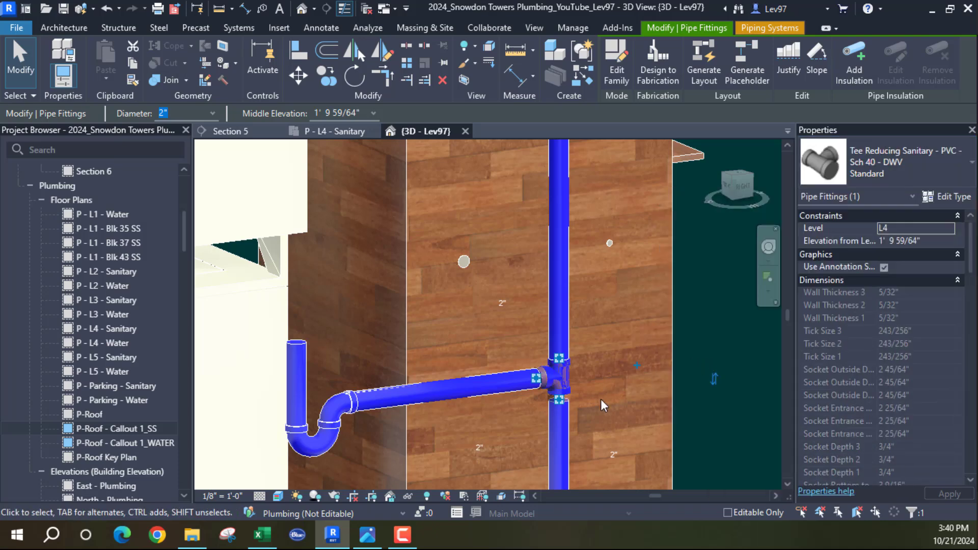
pyautogui.press('Escape')
pyautogui.scroll(2, 546, 404)
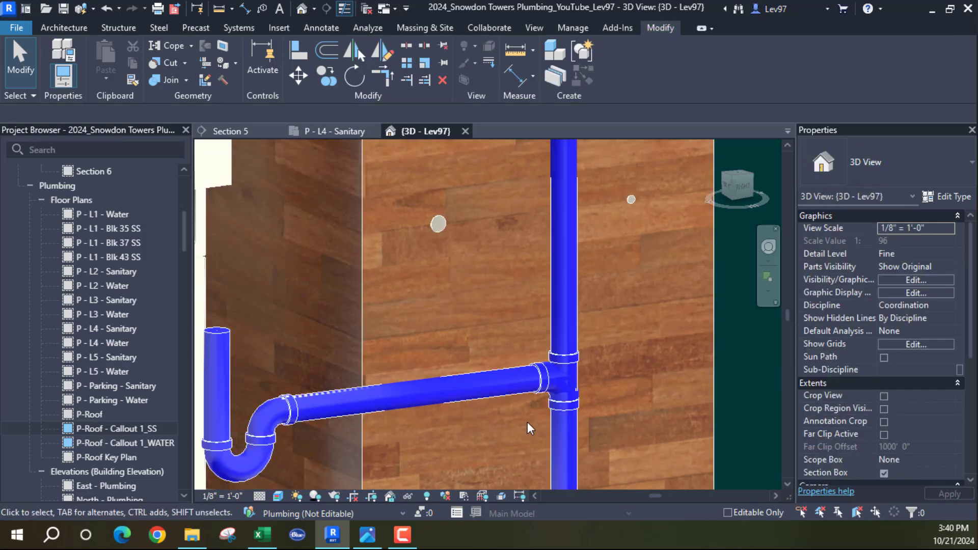
# - Split the vertical pipe with a 1" gap about 2' 6" above L4, just above the tee, and delete the upper segment
pyautogui.scroll(-3, 518, 404)
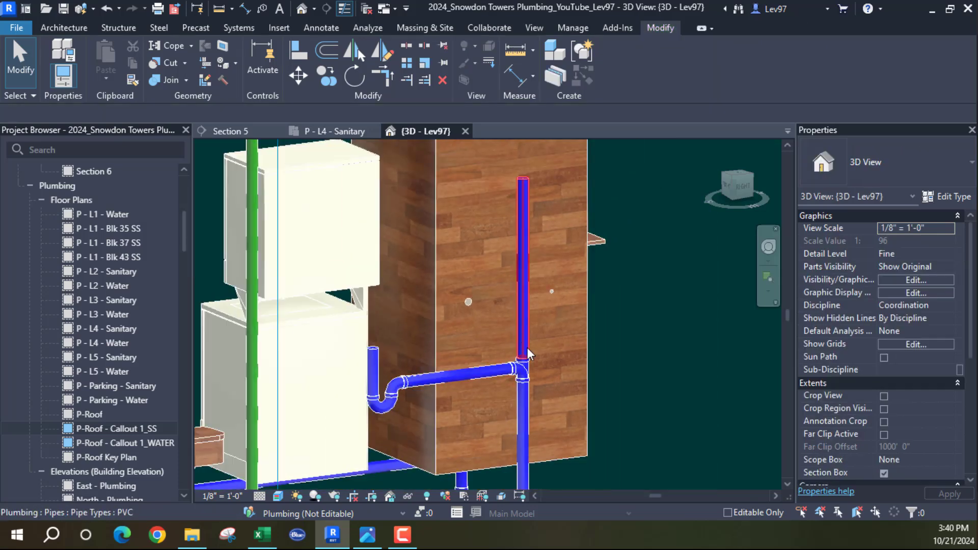
pyautogui.scroll(3, 525, 329)
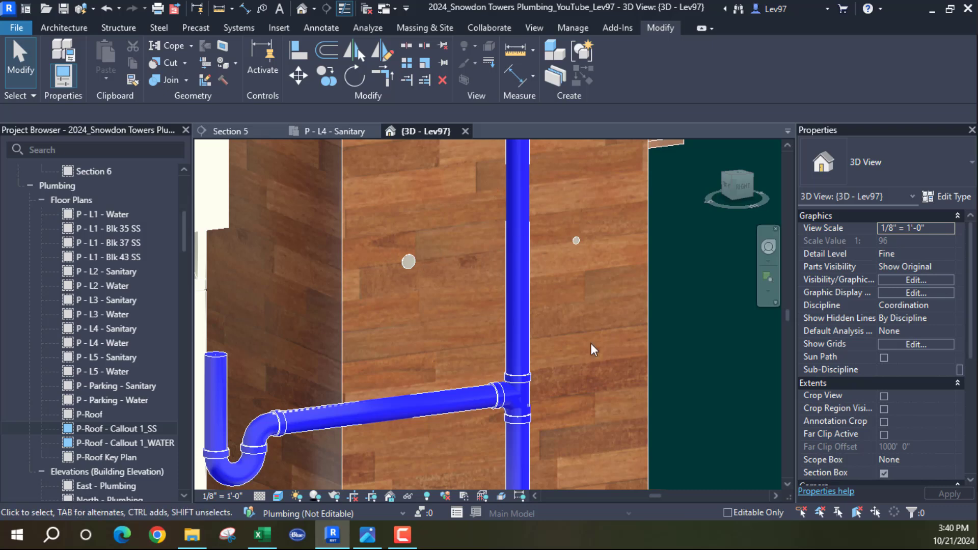
pyautogui.click(423, 45)
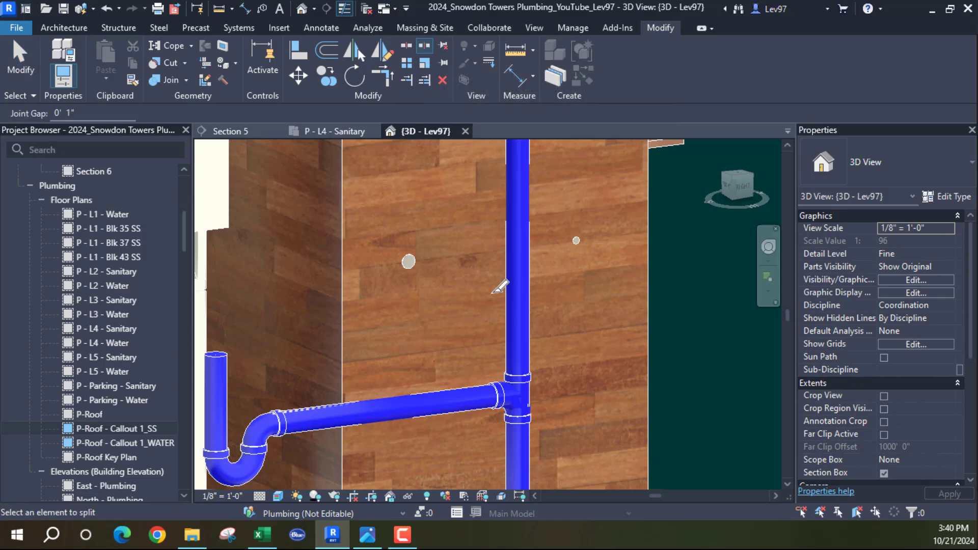
pyautogui.click(518, 318)
pyautogui.press('Escape')
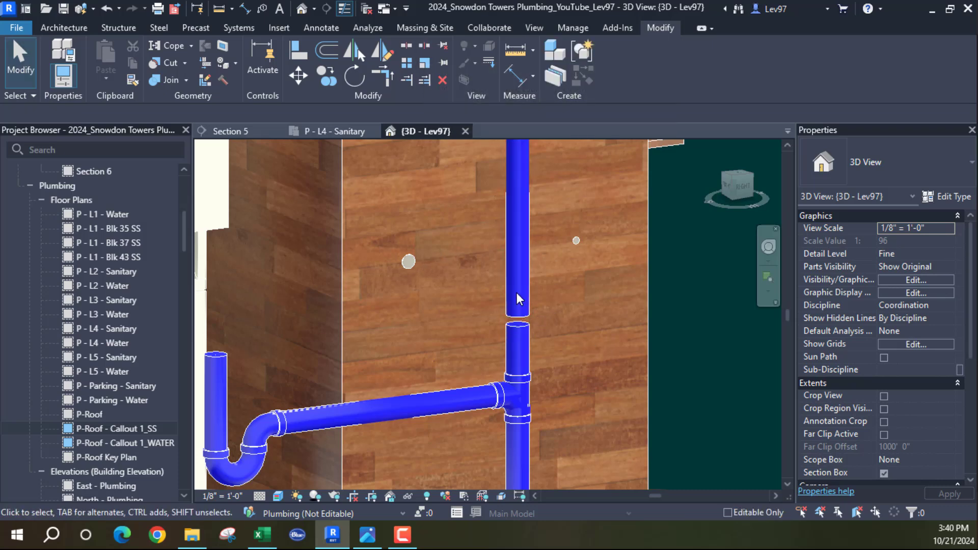
pyautogui.click(520, 297)
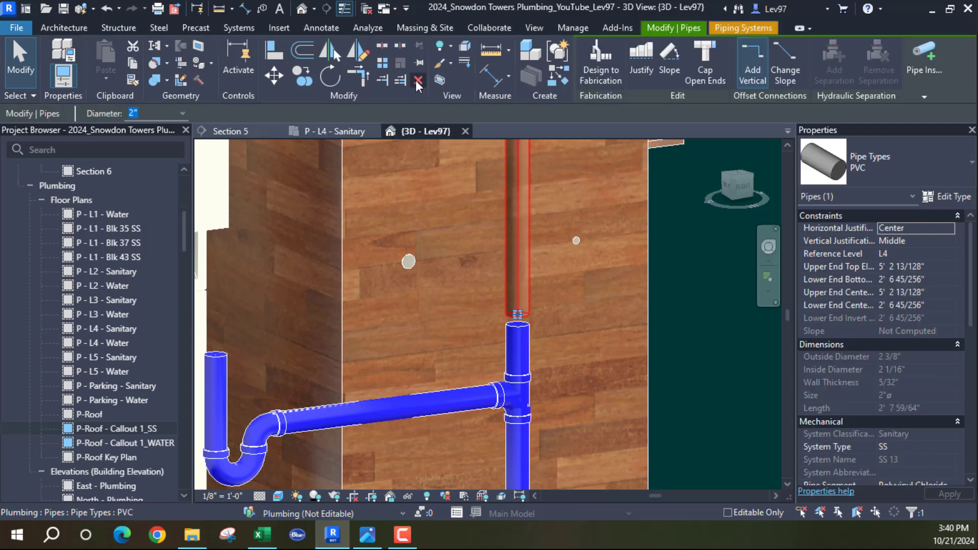
pyautogui.click(417, 80)
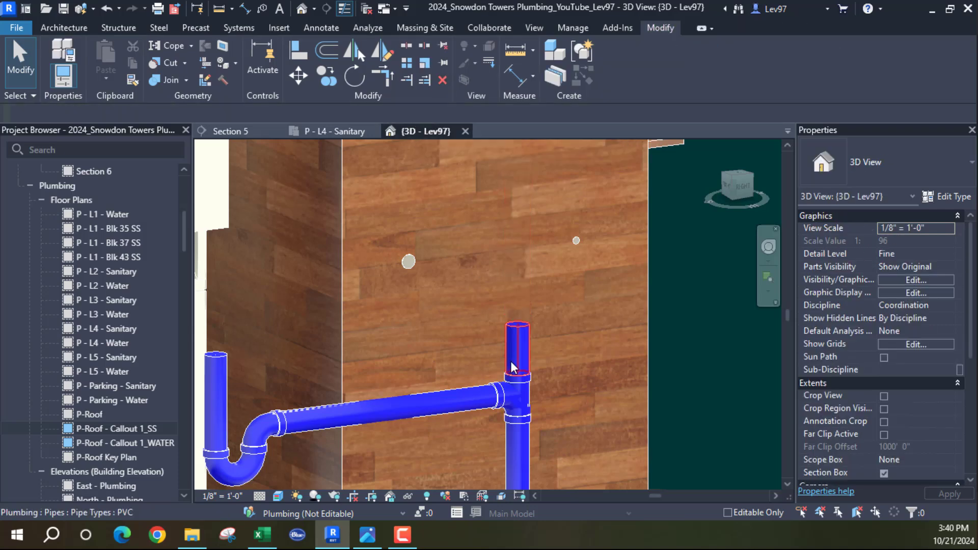
# - Cap the open end of the short pipe above the tee and synchronize the model with the central file
pyautogui.click(524, 334)
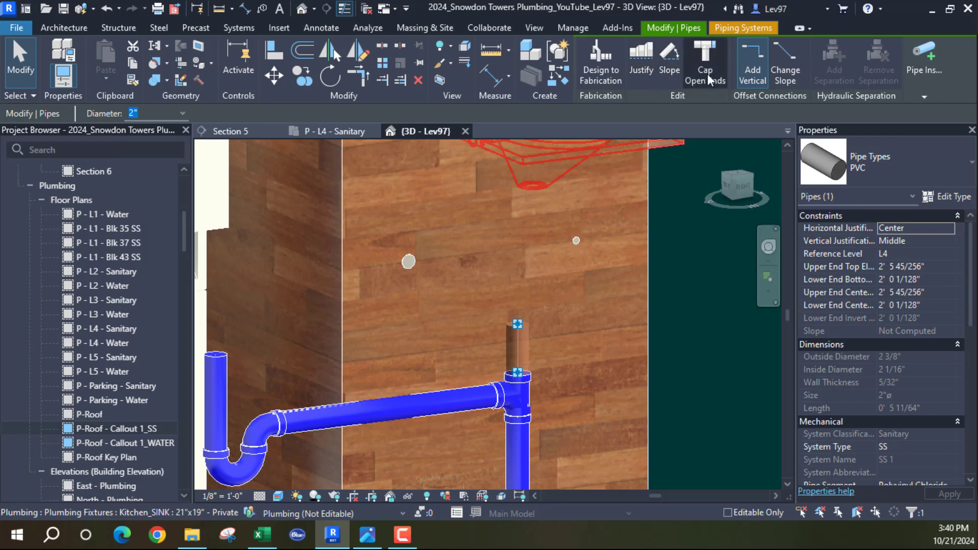
pyautogui.click(706, 72)
pyautogui.click(580, 321)
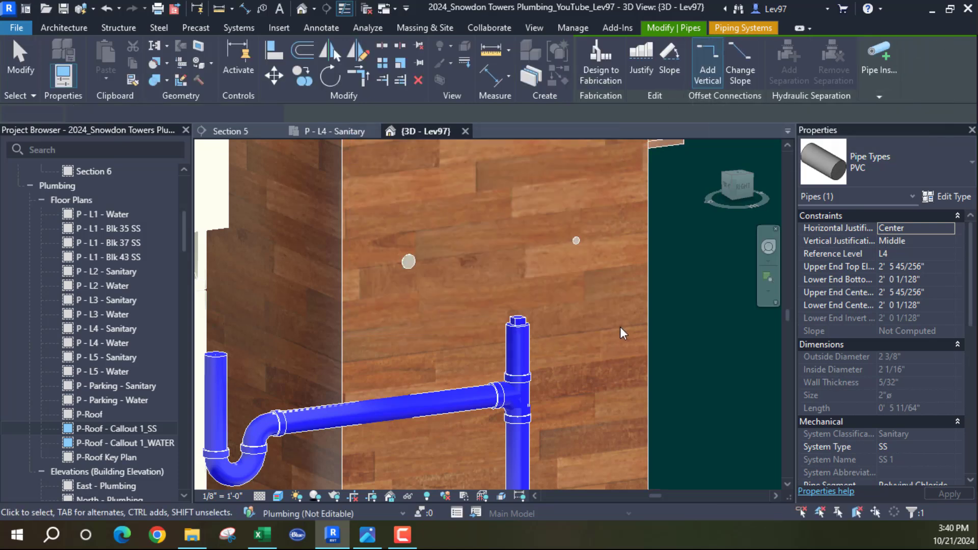
pyautogui.click(727, 331)
pyautogui.scroll(-2, 698, 311)
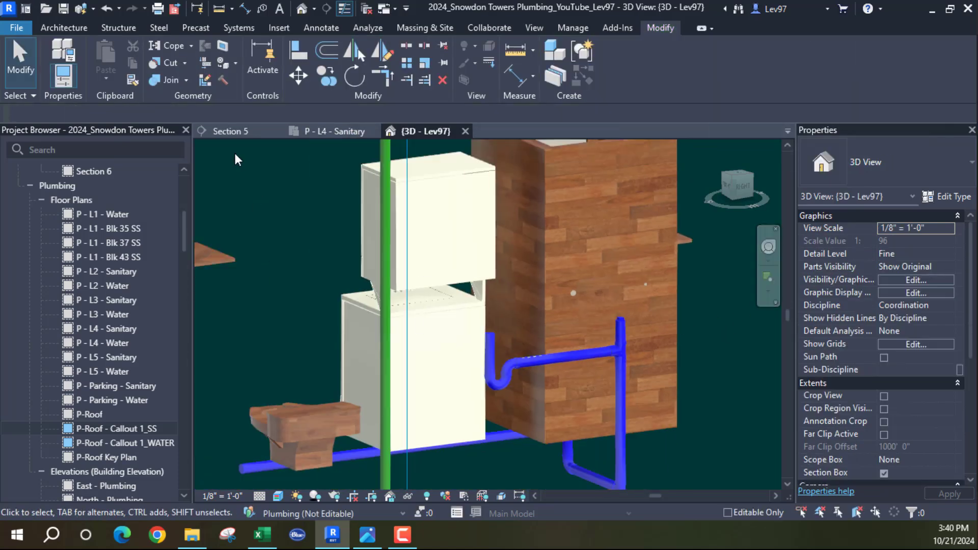
pyautogui.click(94, 12)
pyautogui.click(121, 57)
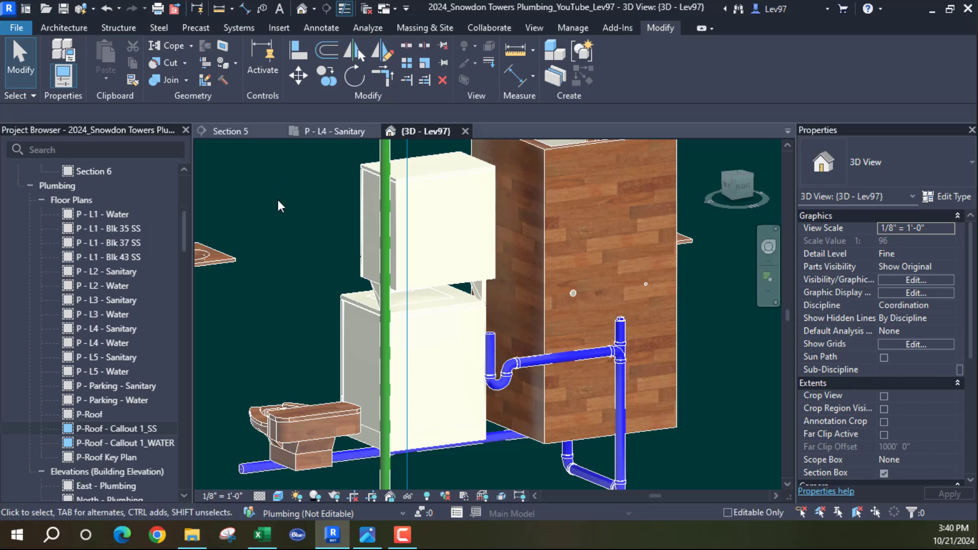
# - Change the 2" bend below the shower drain to R19_Trap P - PVC - Sch 40 - DWV, Standard
pyautogui.moveTo(286, 225); pyautogui.dragTo(267, 132, button='middle')
pyautogui.keyDown('shift'); pyautogui.moveTo(436, 357); pyautogui.dragTo(540, 356, button='middle'); pyautogui.keyUp('shift')
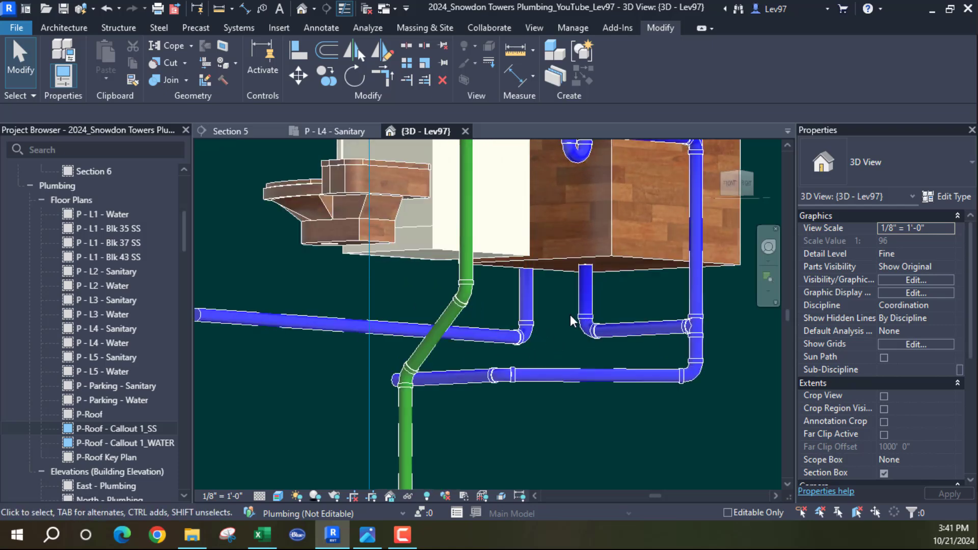
pyautogui.click(581, 331)
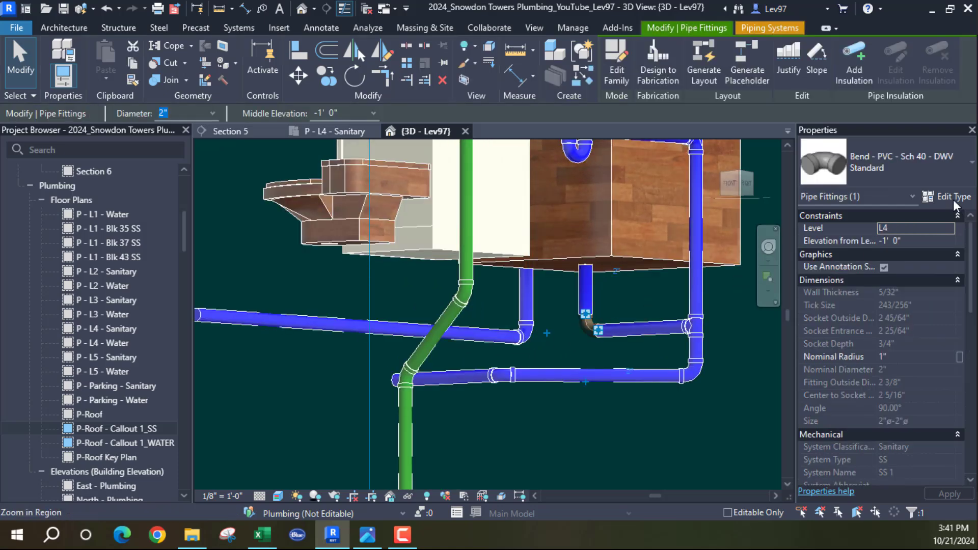
pyautogui.click(903, 166)
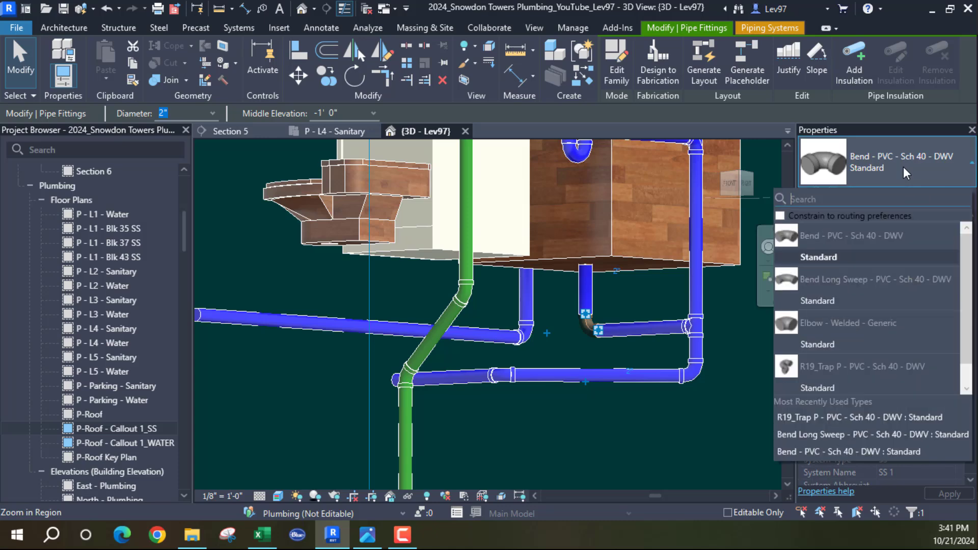
pyautogui.click(819, 387)
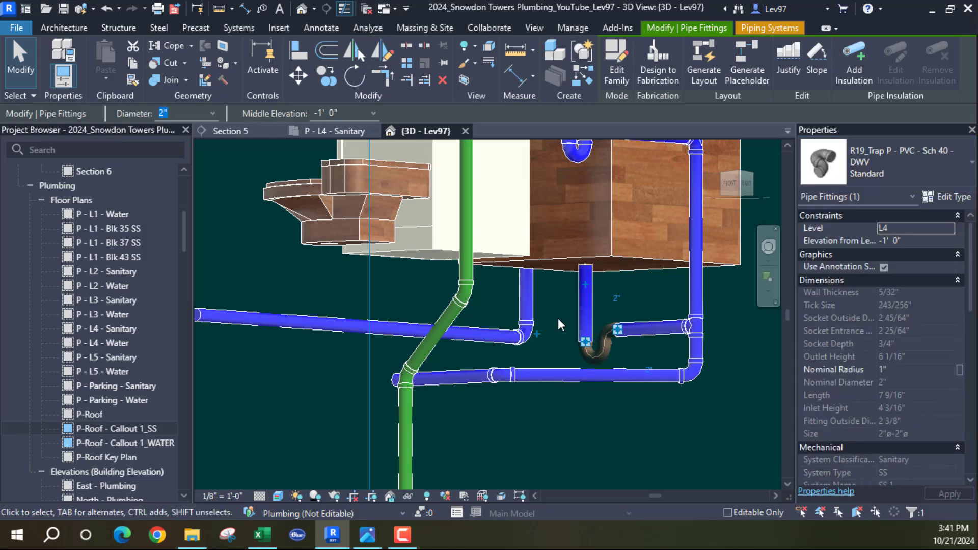
pyautogui.press('Escape')
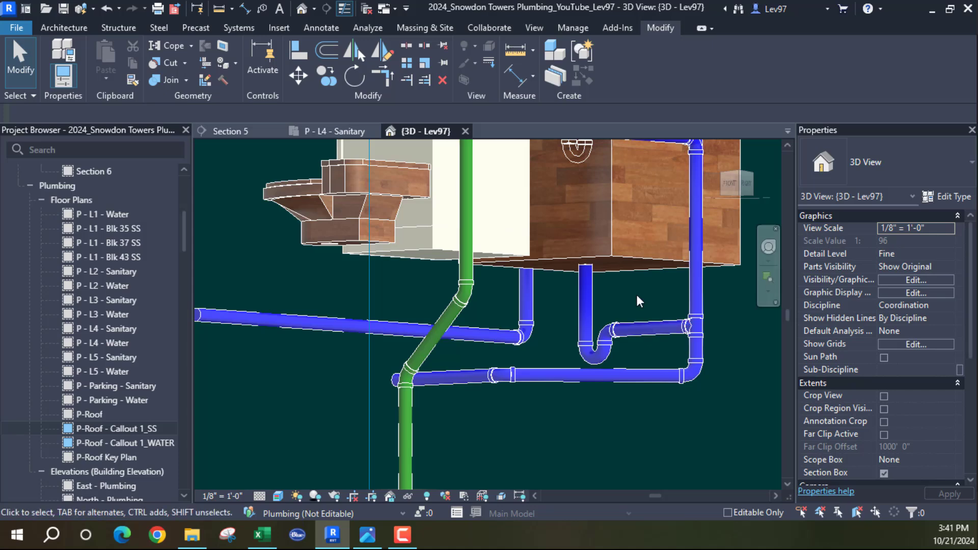
pyautogui.click(591, 292)
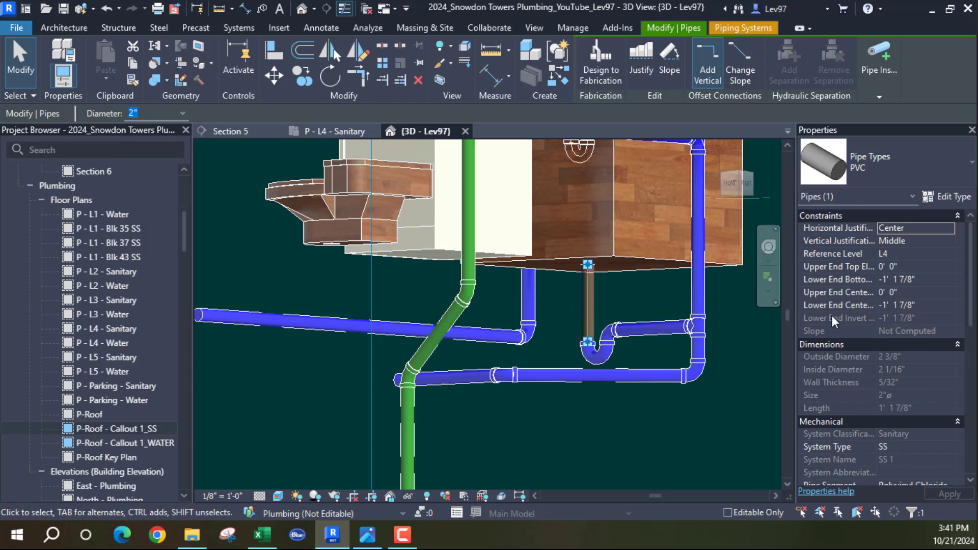
pyautogui.press('Escape')
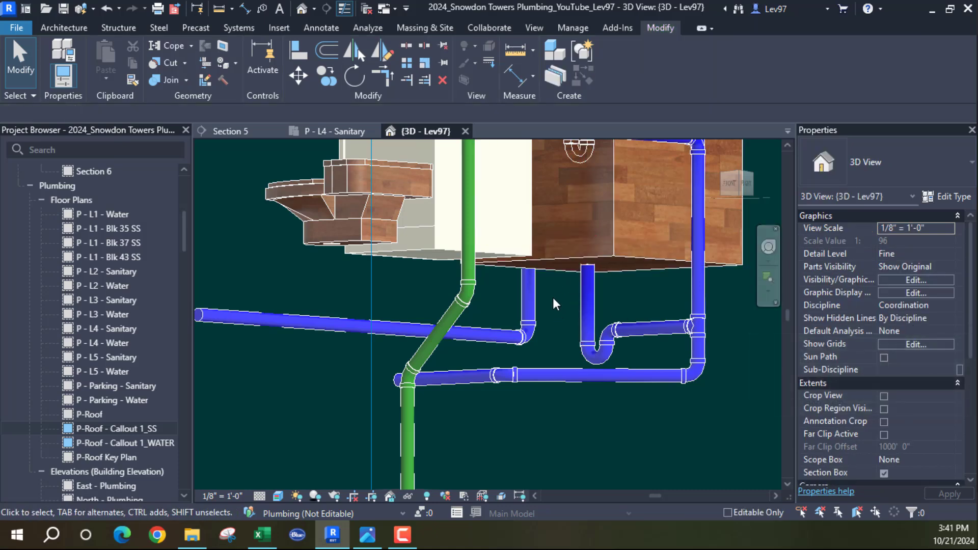
# - Compare the sanitary piping around the L4 shower, washer/dryer and kitchen sink in the 3D view and the P - L4 - Sanitary plan
pyautogui.scroll(-2, 552, 299)
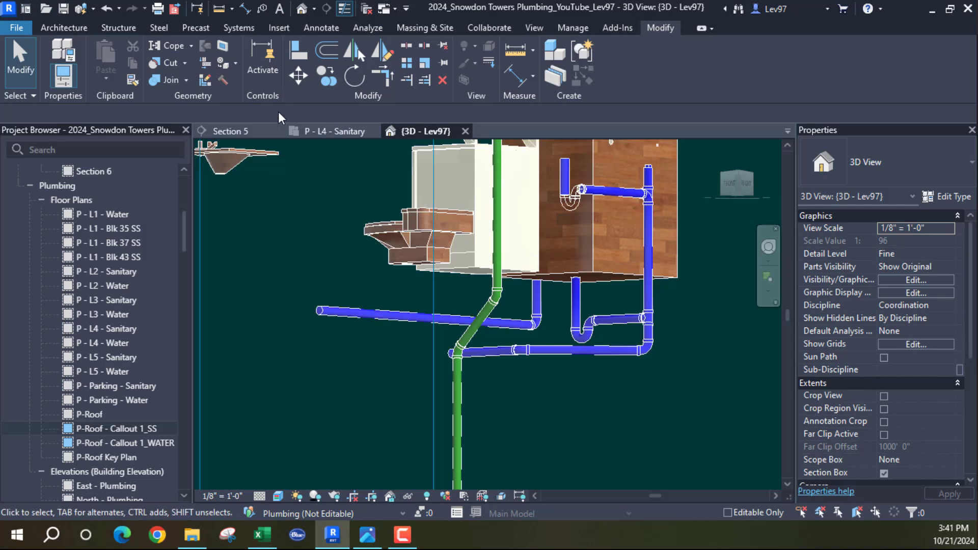
pyautogui.click(329, 131)
pyautogui.scroll(-2, 408, 296)
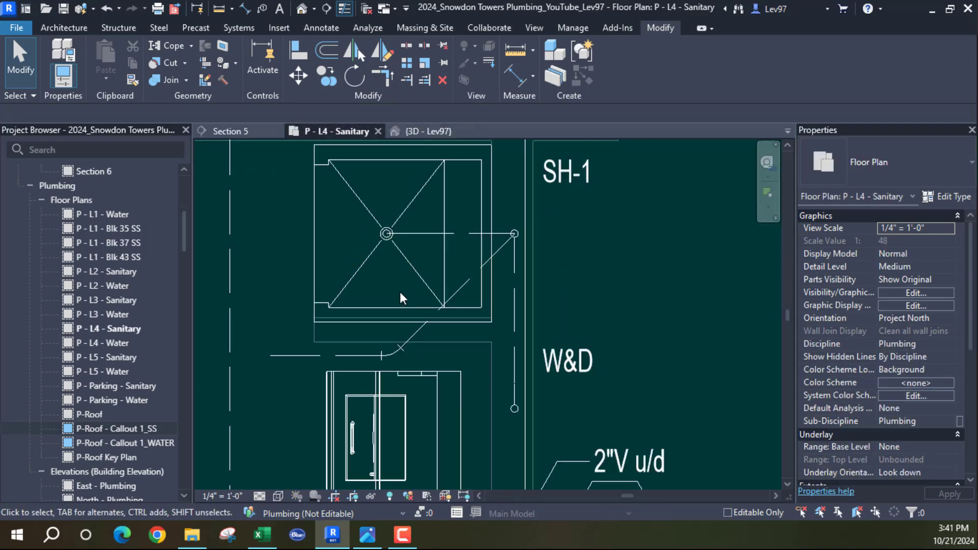
pyautogui.moveTo(391, 305); pyautogui.dragTo(460, 254, button='middle')
pyautogui.scroll(-2, 439, 264)
pyautogui.moveTo(374, 308); pyautogui.dragTo(446, 318, button='middle')
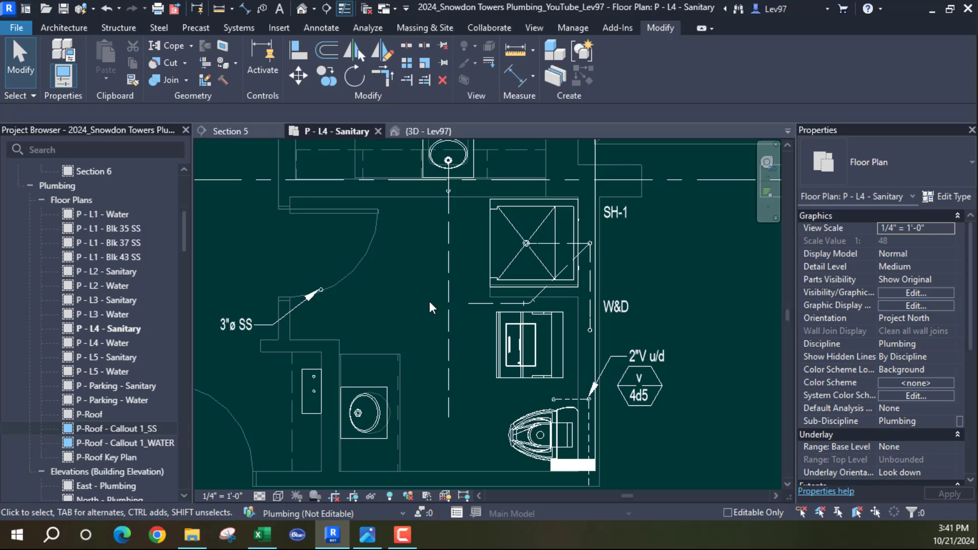
pyautogui.click(418, 131)
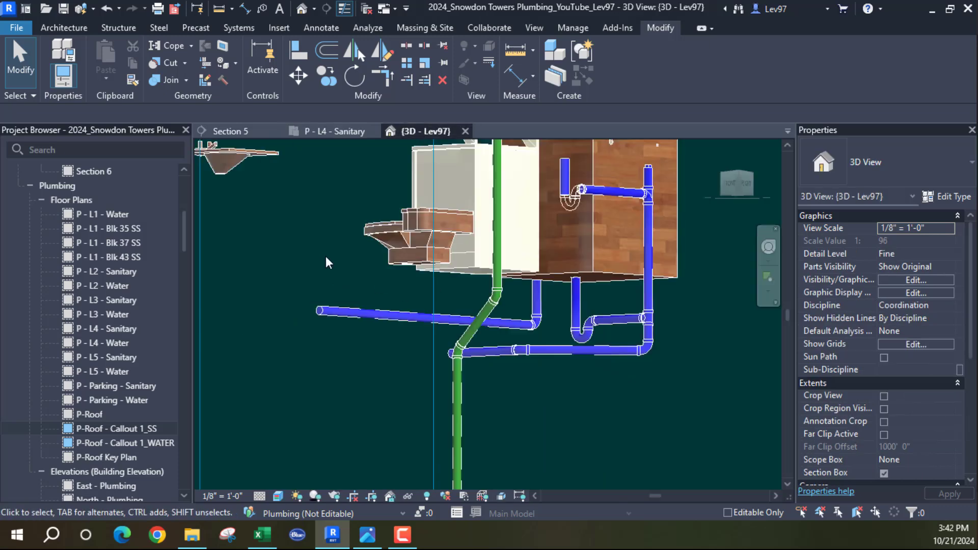
pyautogui.click(916, 280)
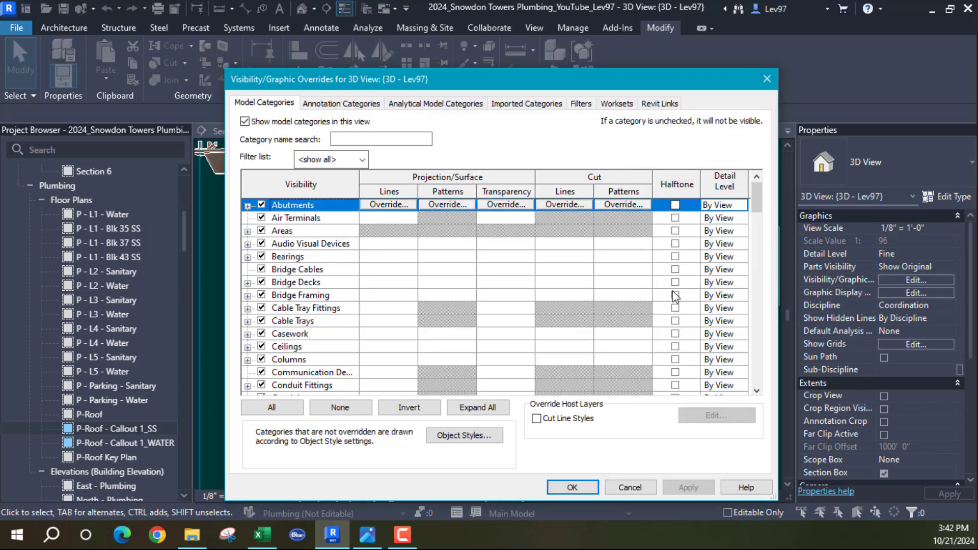
pyautogui.click(629, 487)
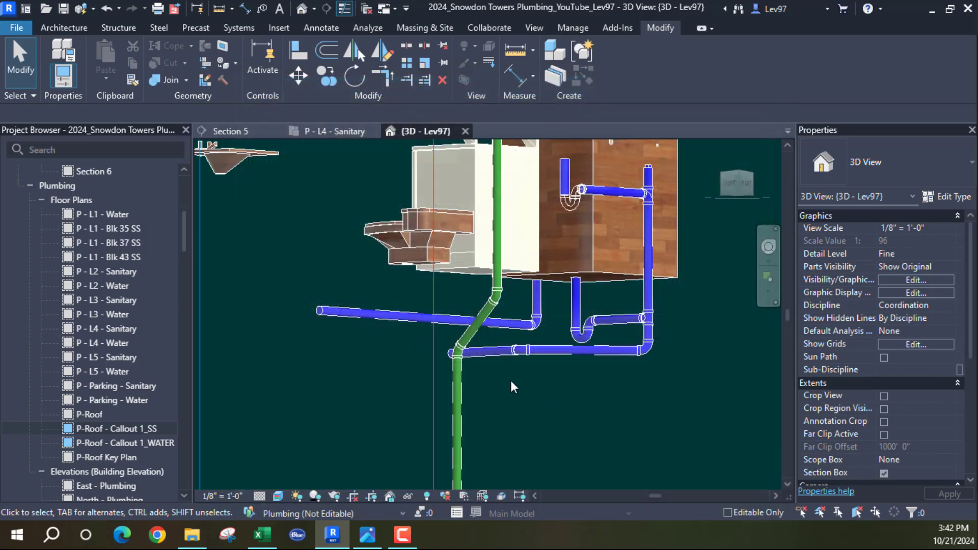
pyautogui.click(335, 132)
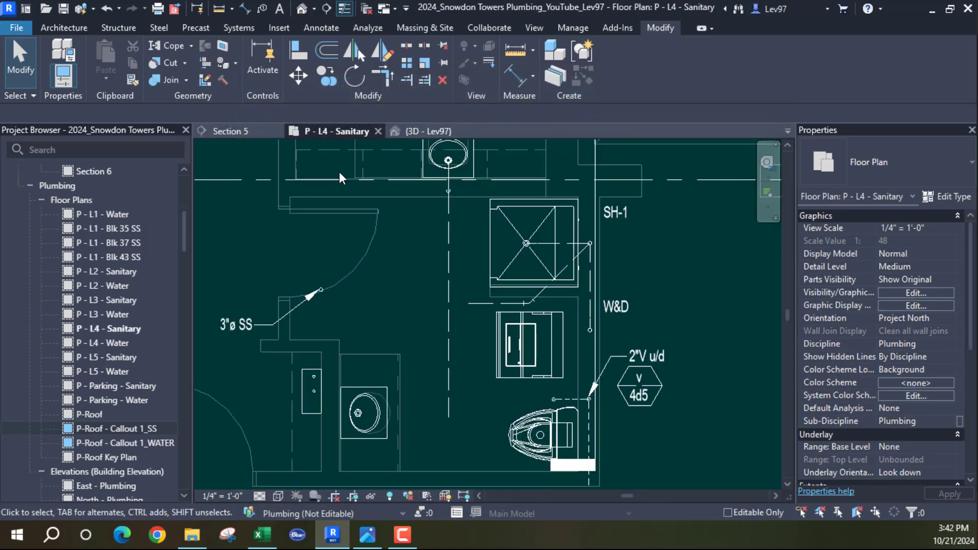
pyautogui.scroll(-2, 417, 313)
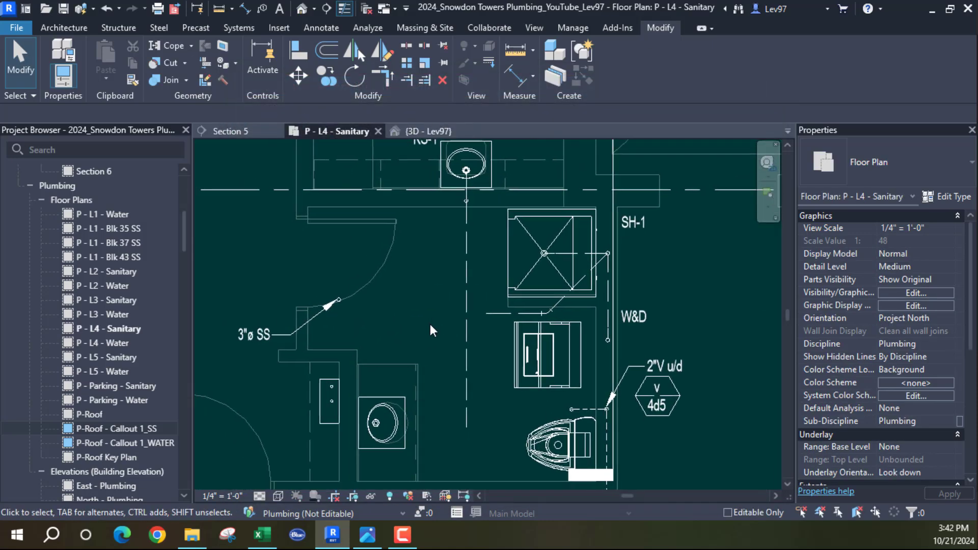
pyautogui.moveTo(421, 324); pyautogui.dragTo(455, 328, button='middle')
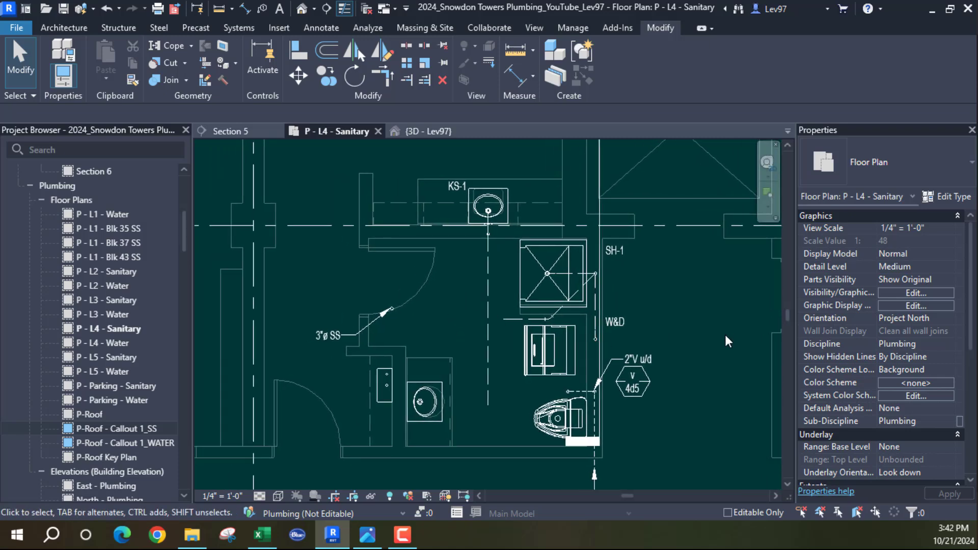